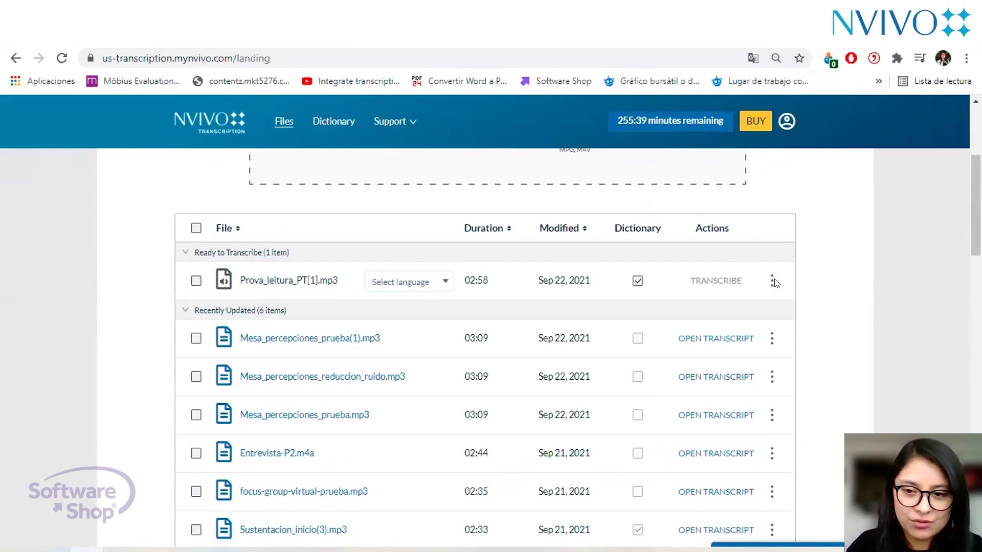
Open the transcript of "Do math on your phone with the all-in-one Maple Calculator.mp3" for viewing and return to the file list.
scroll(775, 283, down, 1)
scroll(775, 282, down, 9)
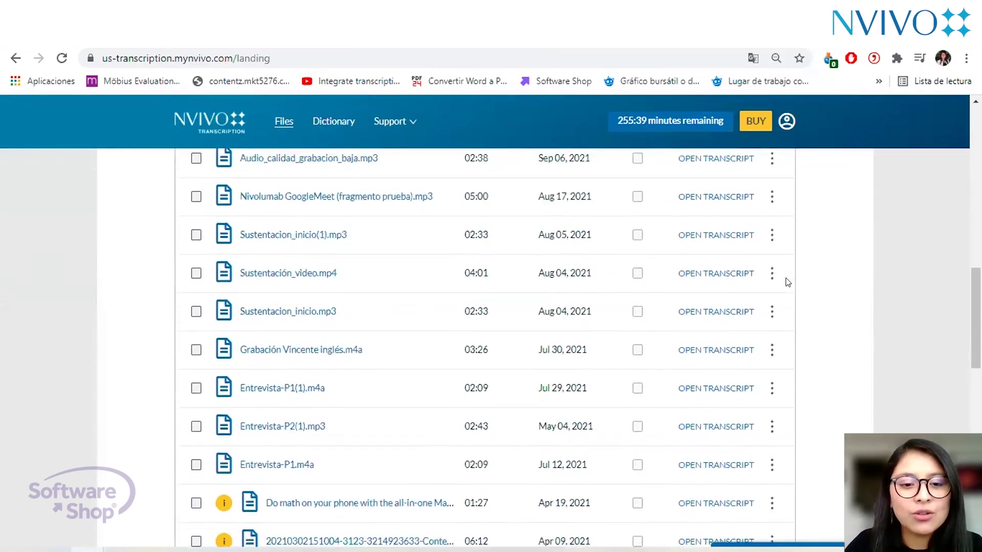
scroll(787, 283, down, 1)
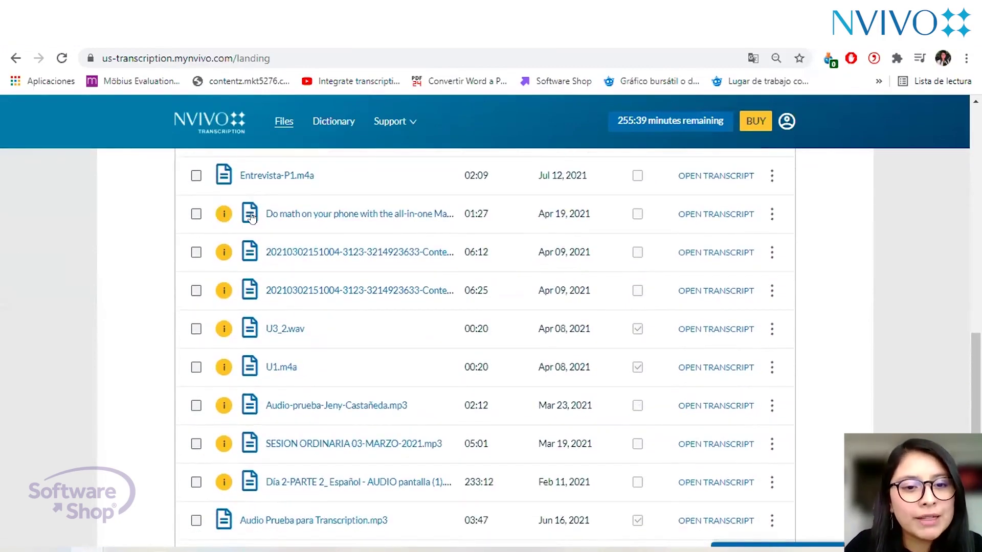
mouse_move(216, 217)
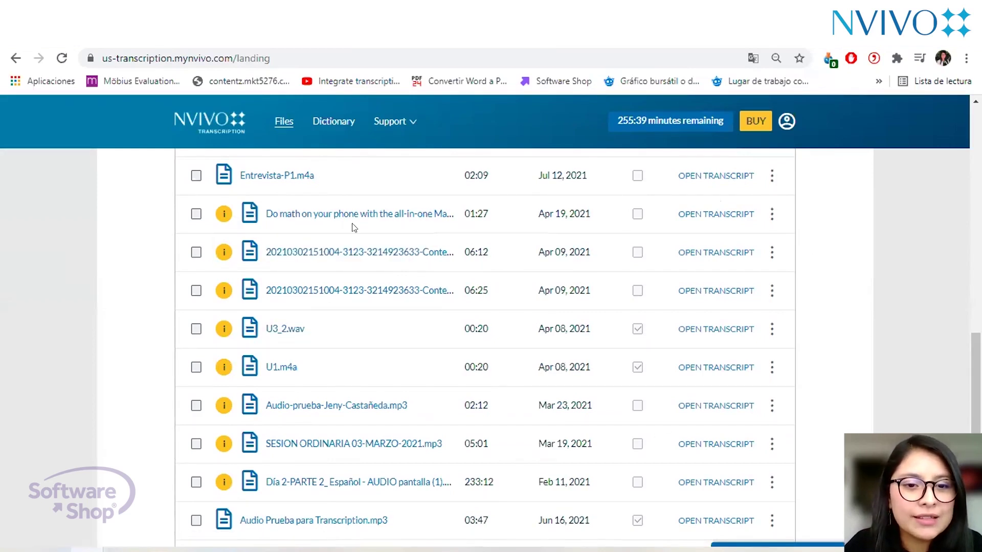
click(365, 213)
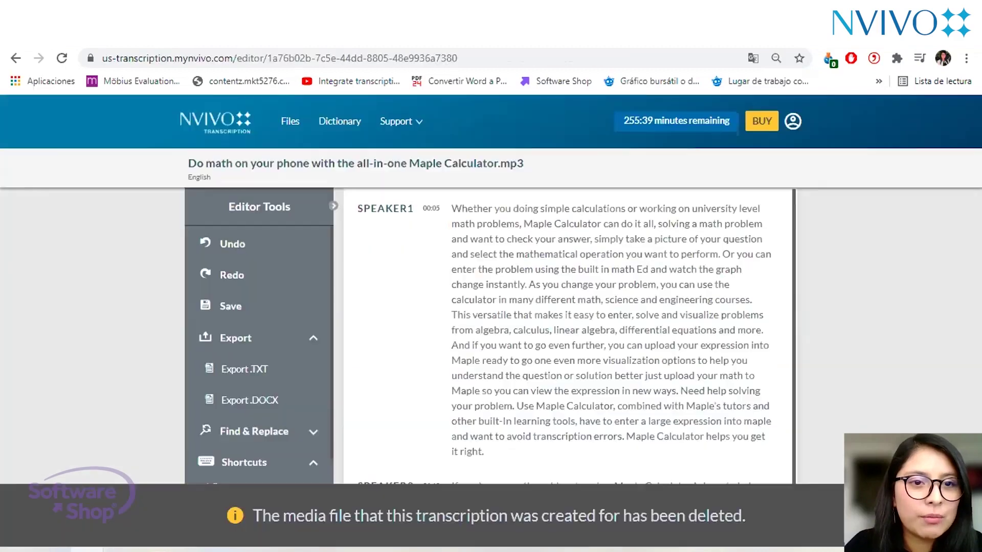
click(220, 126)
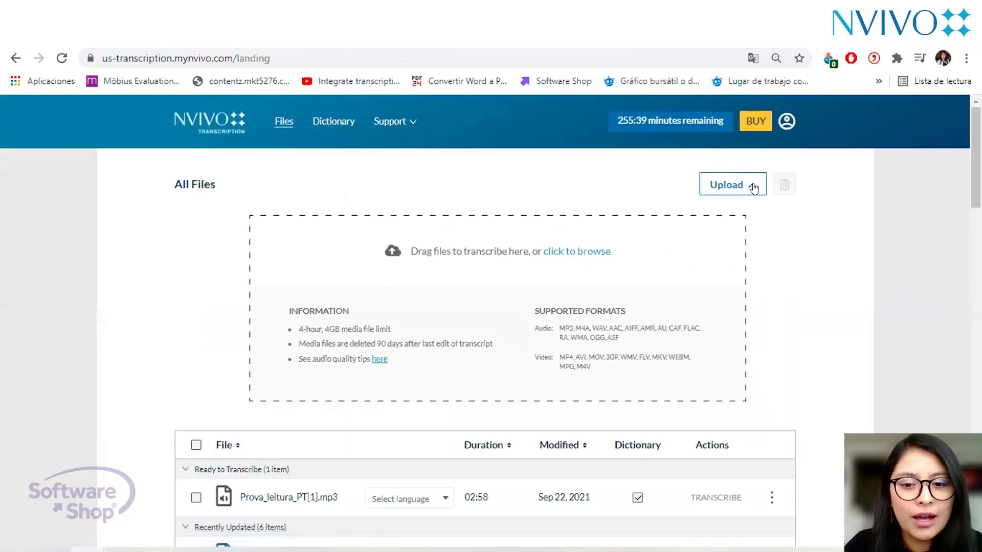
Look through the whole file list, checking the upload information and the yellow notice beside the older transcripts.
scroll(752, 186, down, 2)
scroll(754, 188, up, 2)
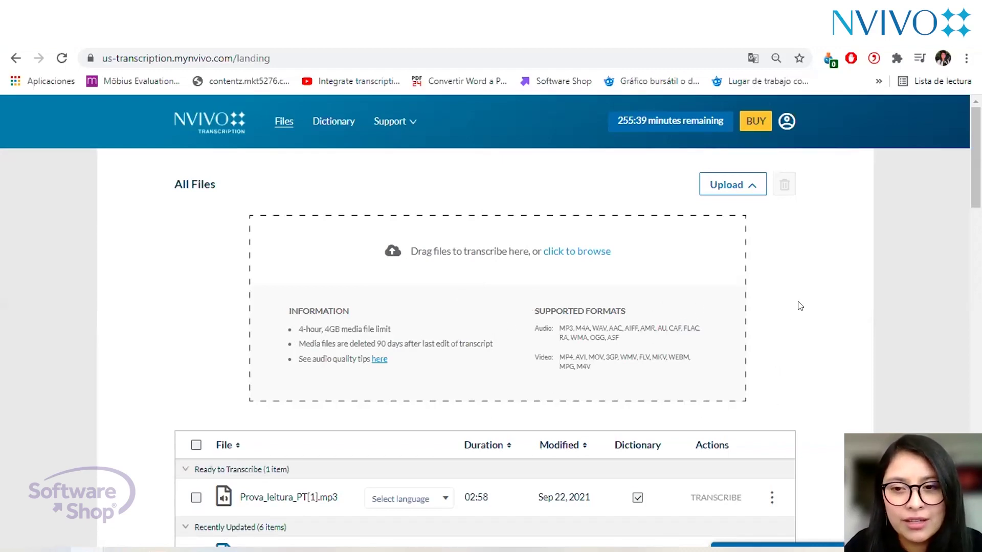
scroll(799, 303, down, 3)
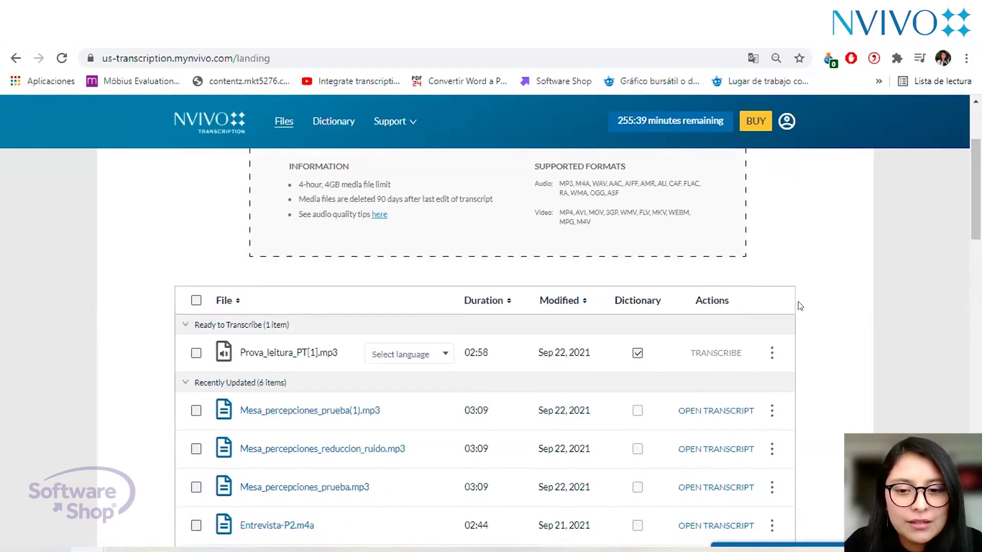
scroll(797, 302, down, 2)
scroll(176, 306, down, 1)
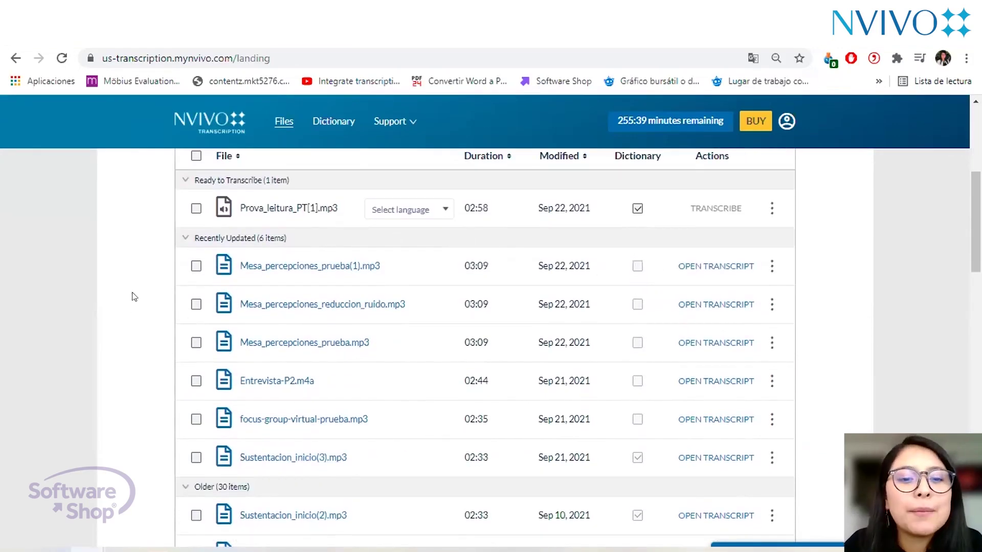
scroll(913, 364, up, 4)
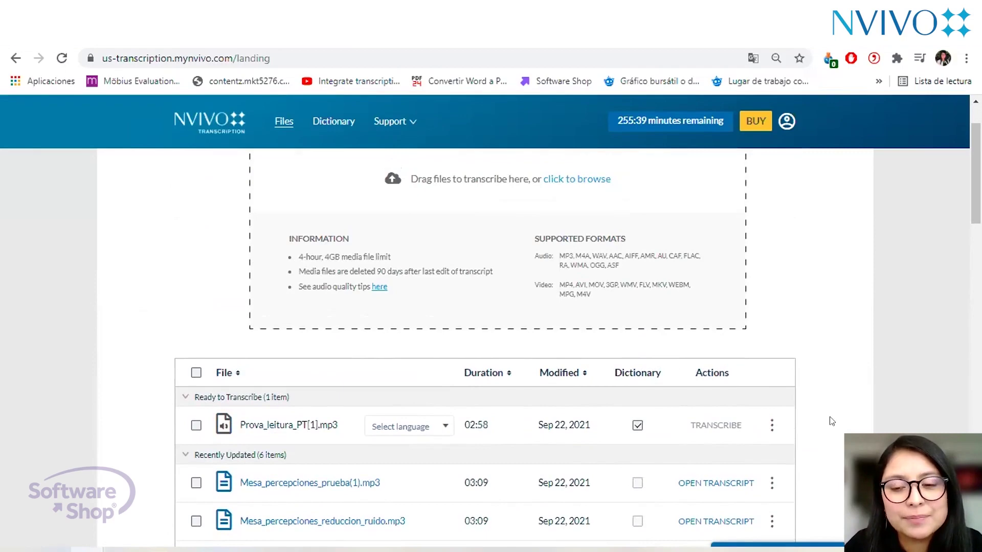
scroll(840, 392, down, 13)
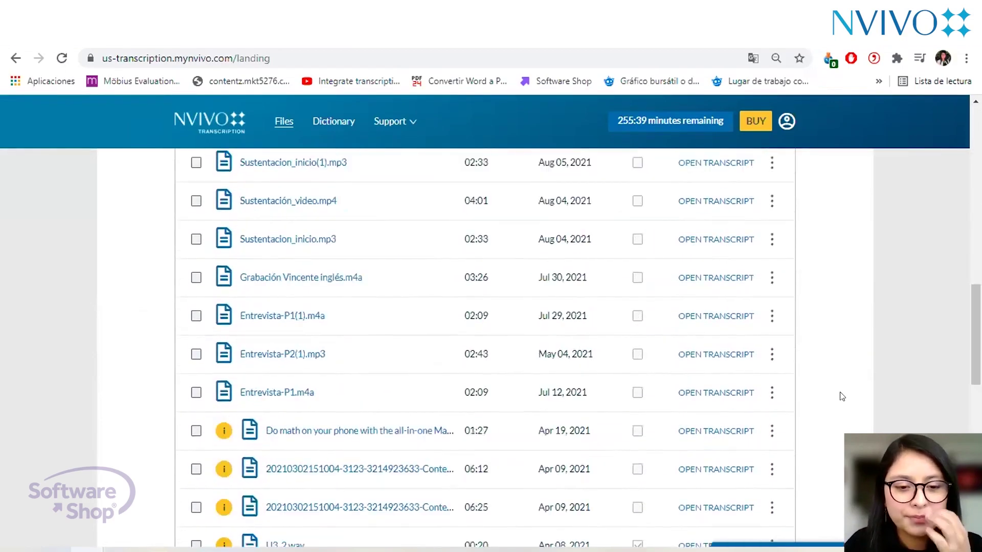
scroll(840, 392, down, 9)
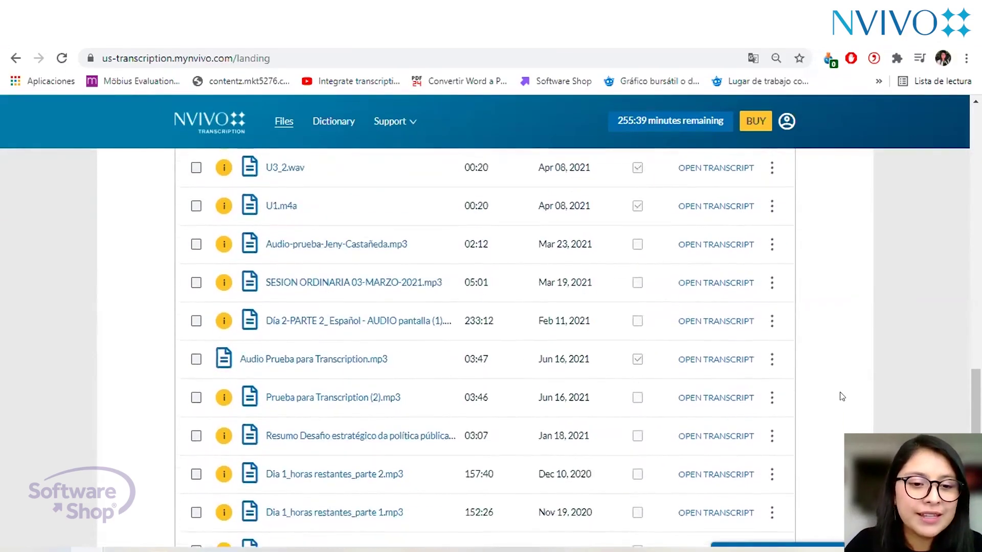
mouse_move(222, 465)
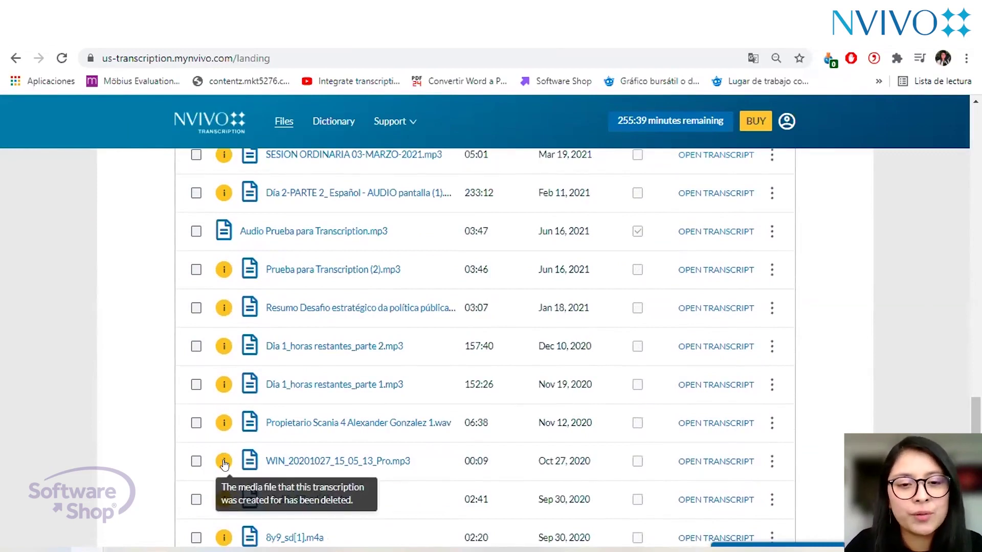
scroll(223, 464, down, 3)
scroll(224, 462, up, 5)
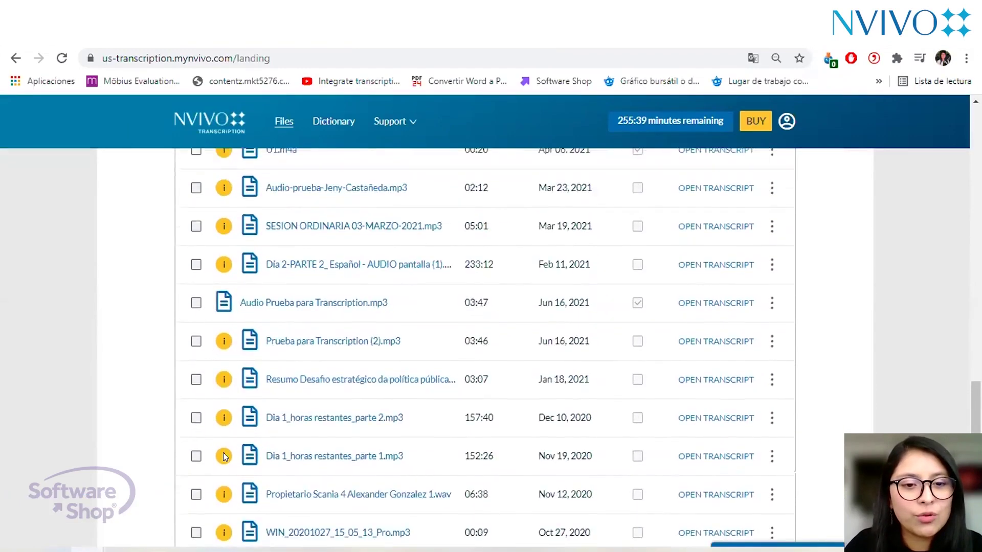
scroll(224, 455, up, 8)
scroll(601, 384, up, 4)
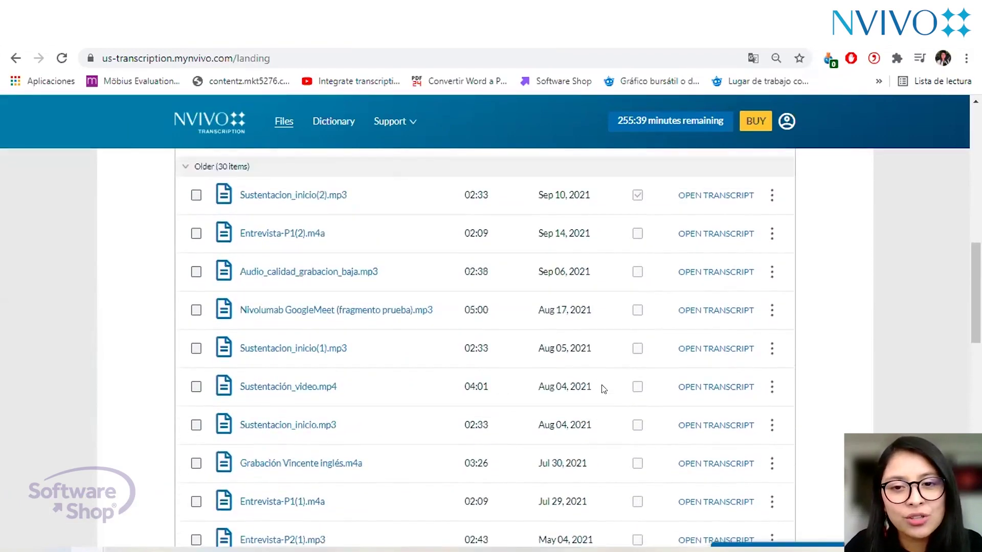
scroll(601, 384, up, 10)
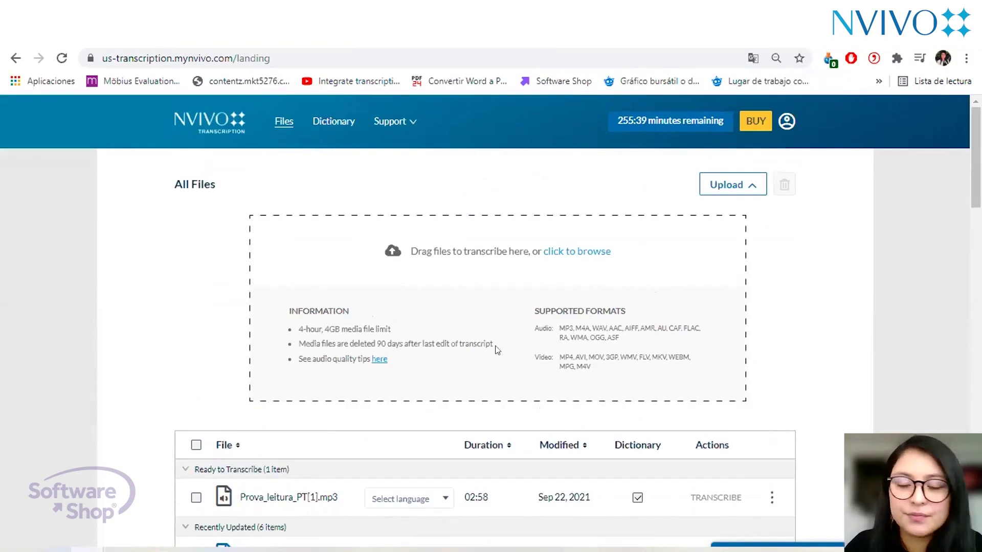
scroll(444, 337, down, 2)
scroll(445, 338, up, 2)
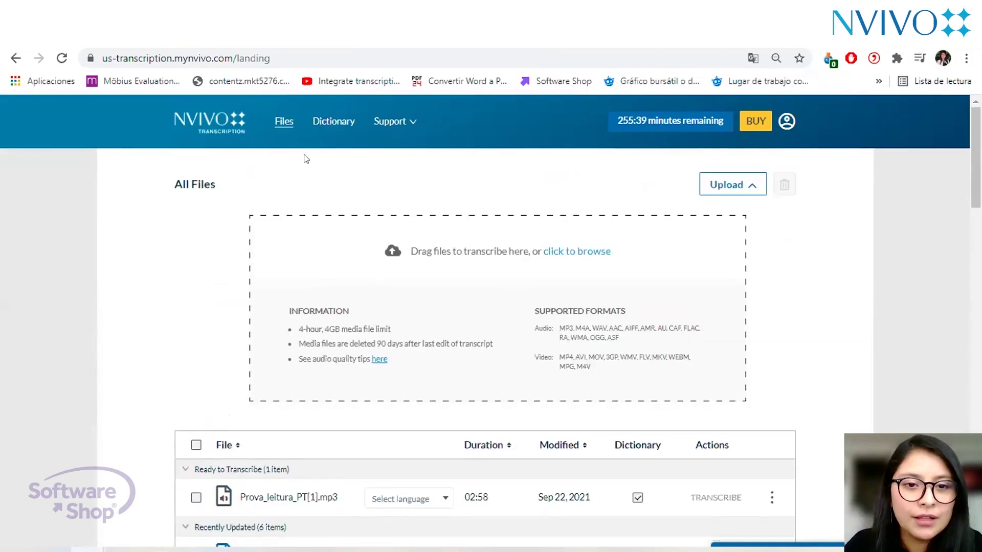
Open the transcription dictionary and start a blank new entry for a desired transcription and its sounds-like term.
click(325, 122)
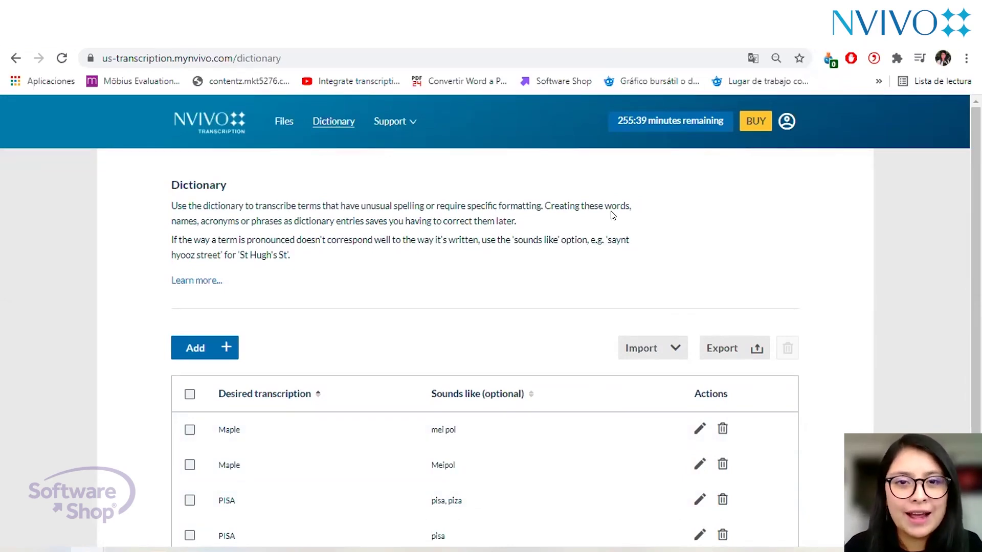
scroll(421, 302, down, 2)
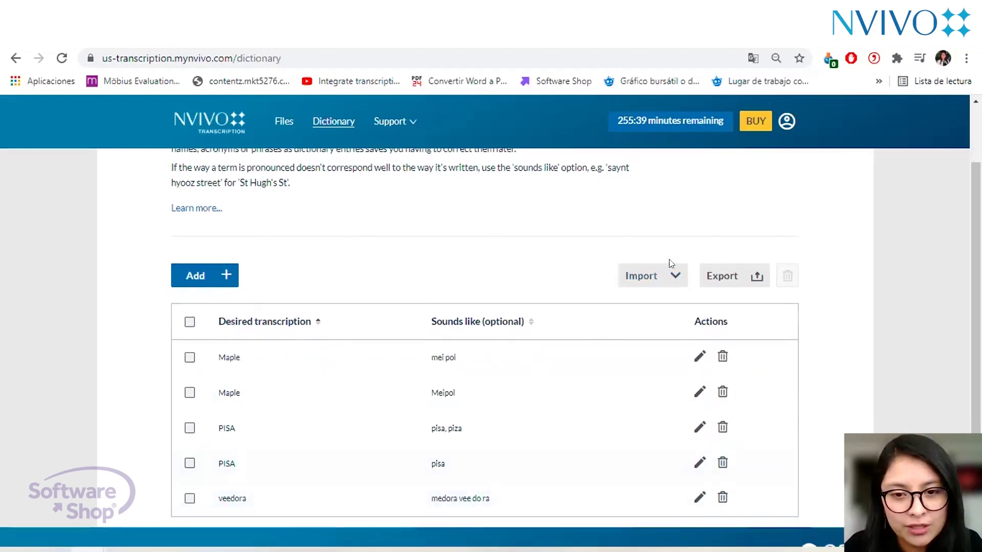
scroll(613, 271, down, 1)
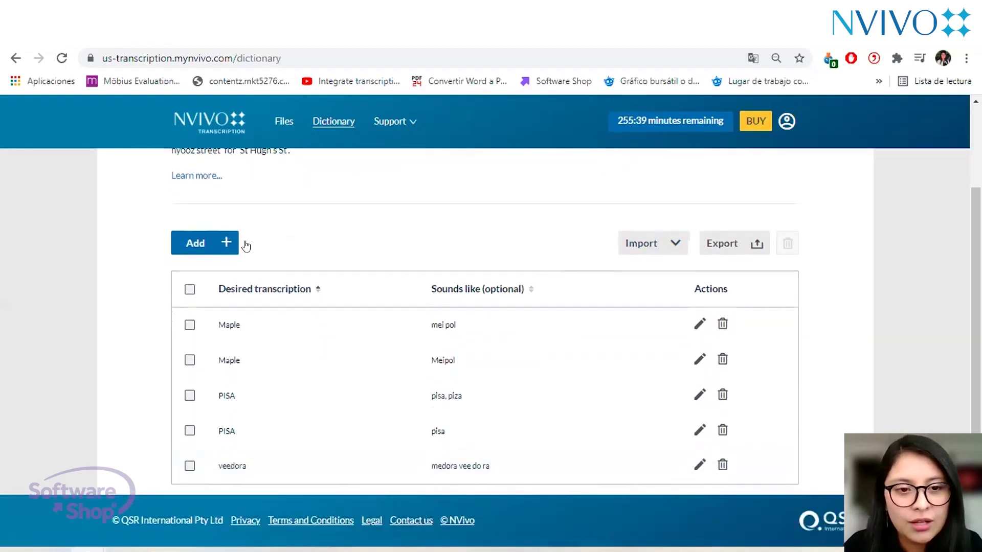
click(206, 249)
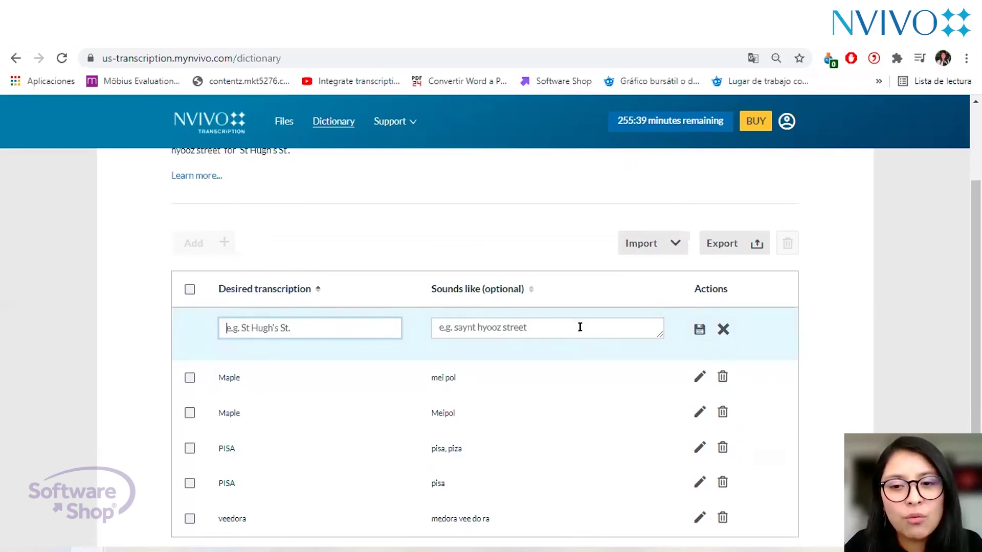
click(362, 224)
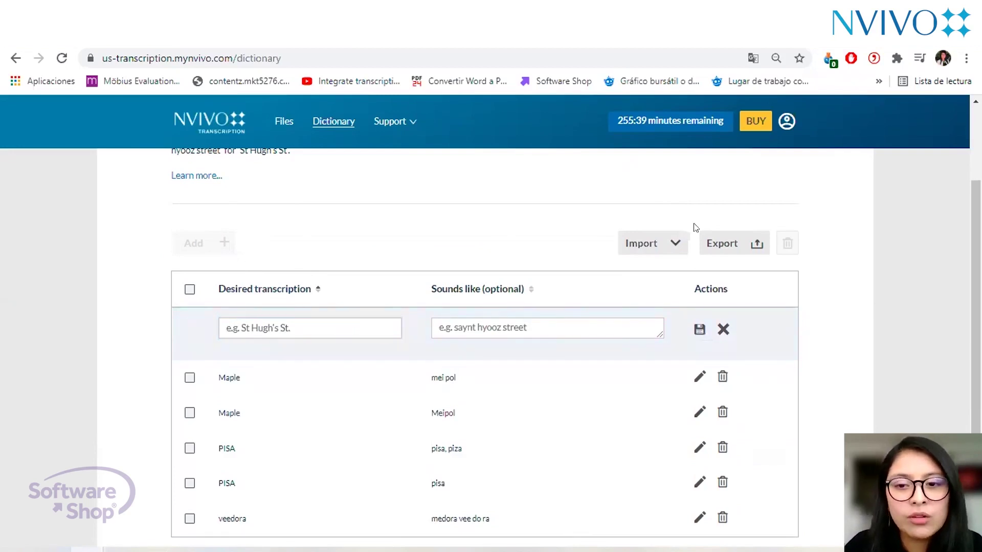
Export the dictionary as a CSV file, review its entries in Excel past the licence error message, and close it.
click(710, 244)
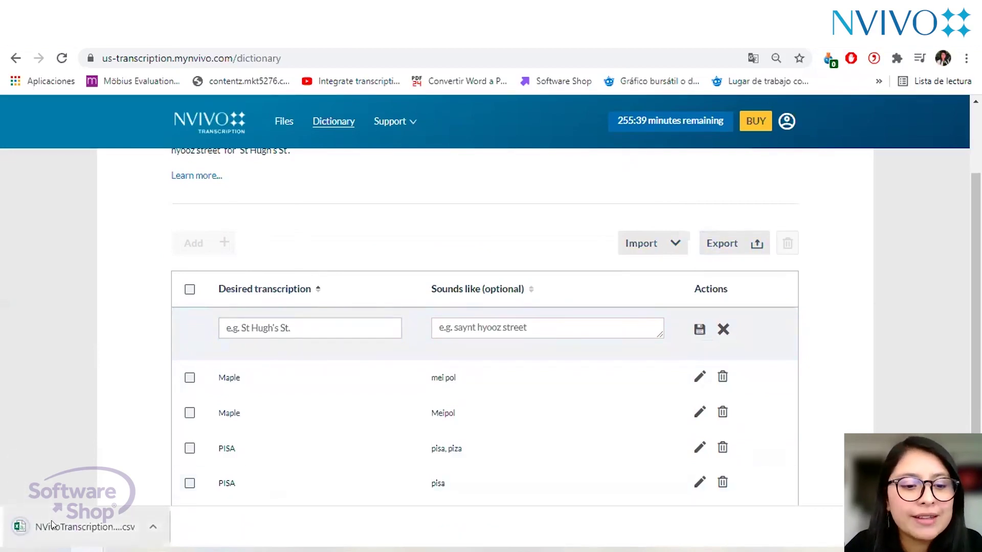
click(51, 525)
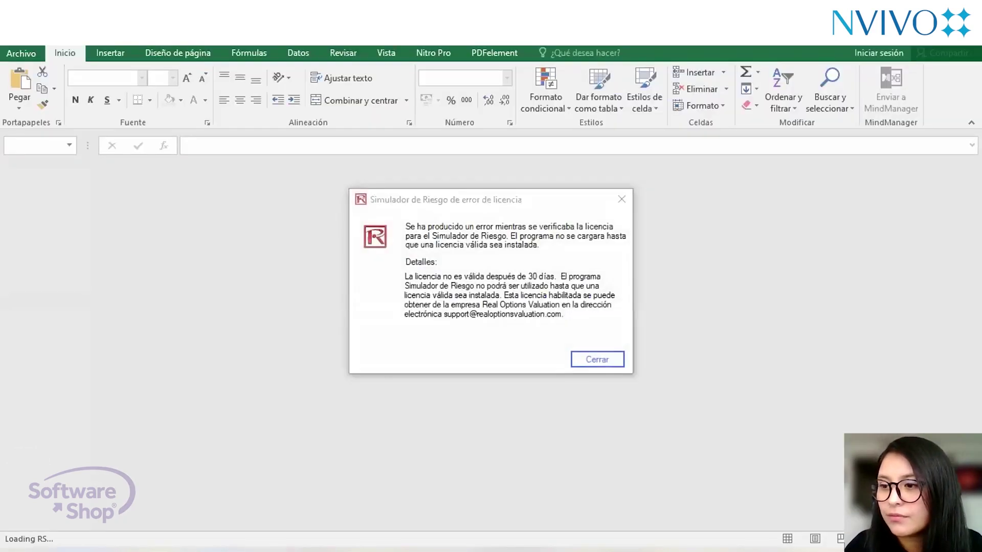
click(621, 199)
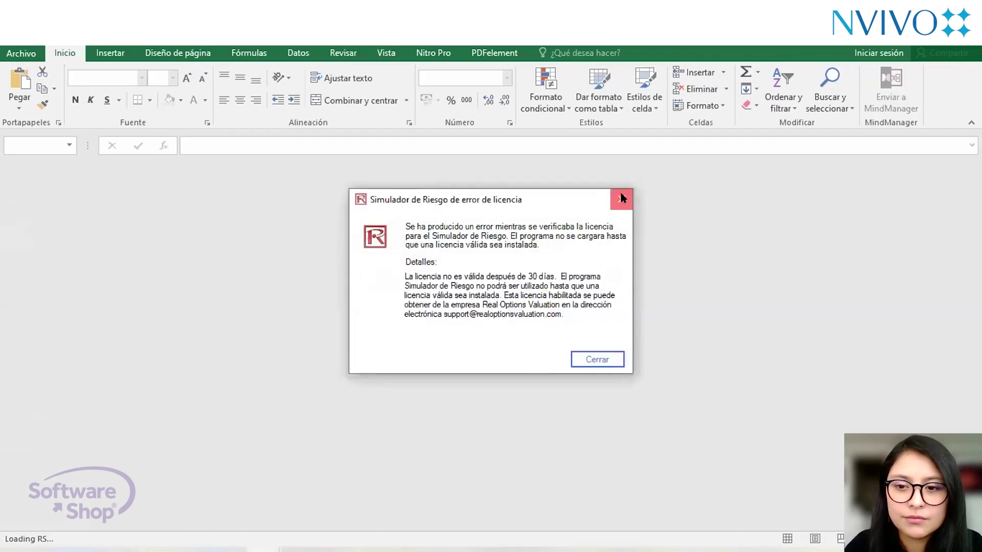
click(621, 199)
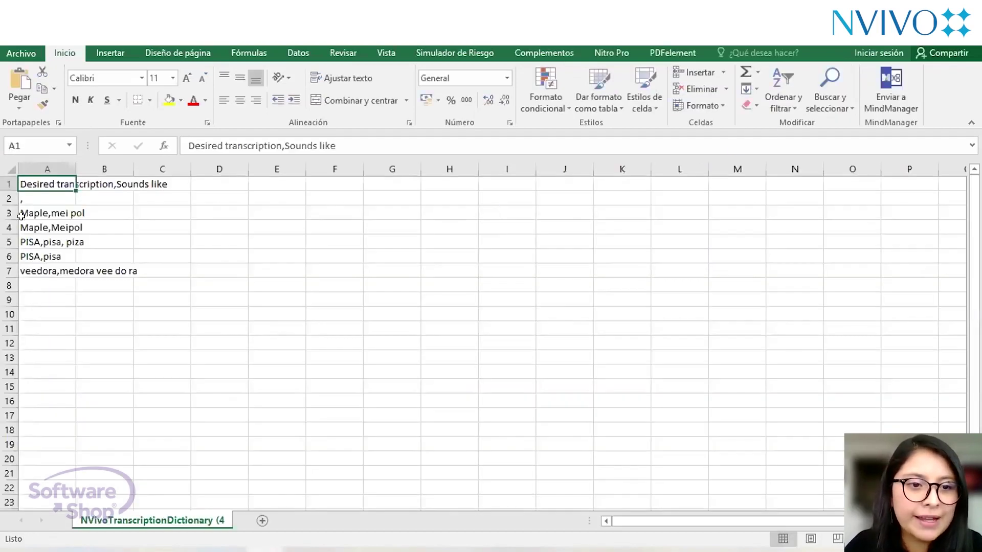
click(20, 209)
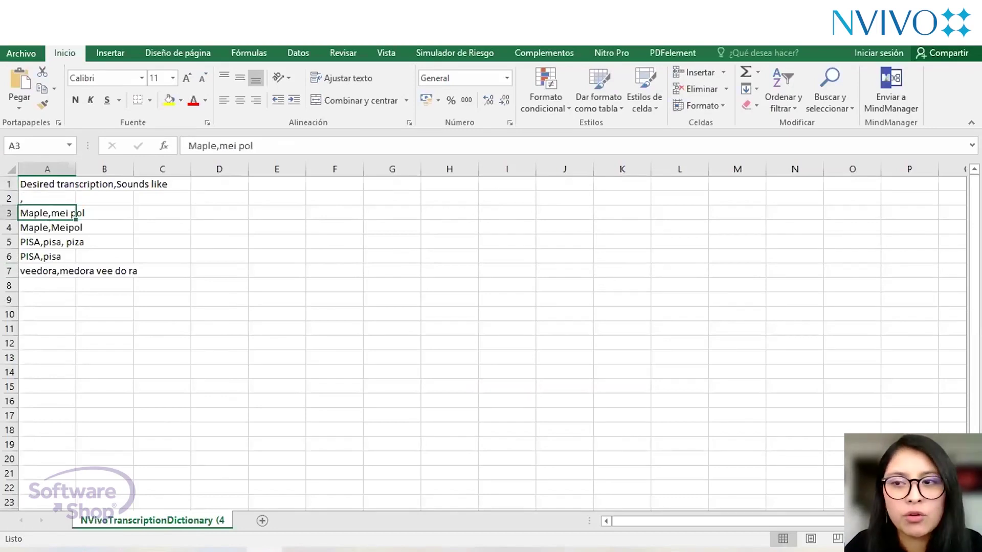
key(alt+F4)
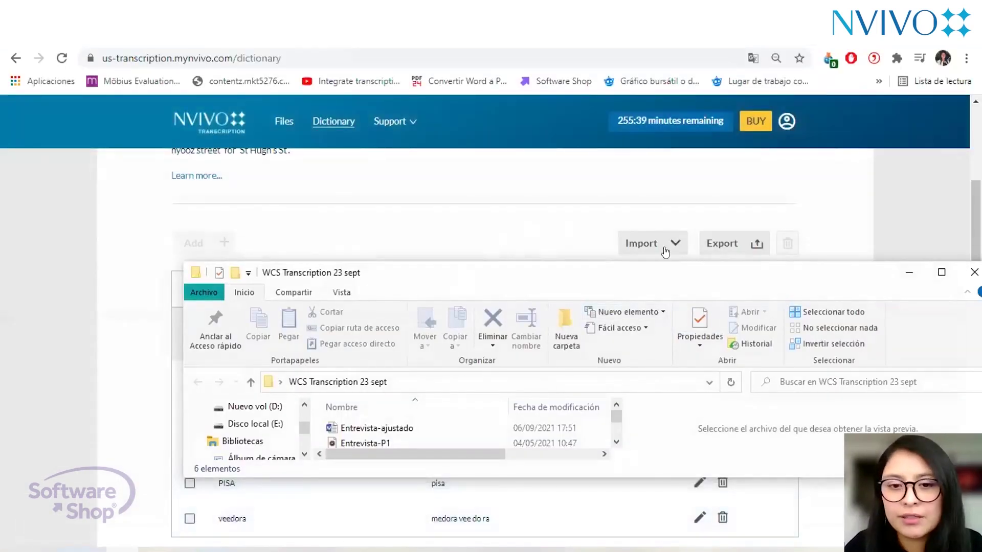
Open NVivoTranscriptionDictionary (3) from the WCS Transcription 23 sept folder in Excel, review its term list, and close it.
mouse_move(774, 275)
mouse_down()
mouse_move(741, 209)
mouse_move(634, 214)
mouse_move(304, 361)
mouse_move(177, 275)
mouse_up()
click(200, 230)
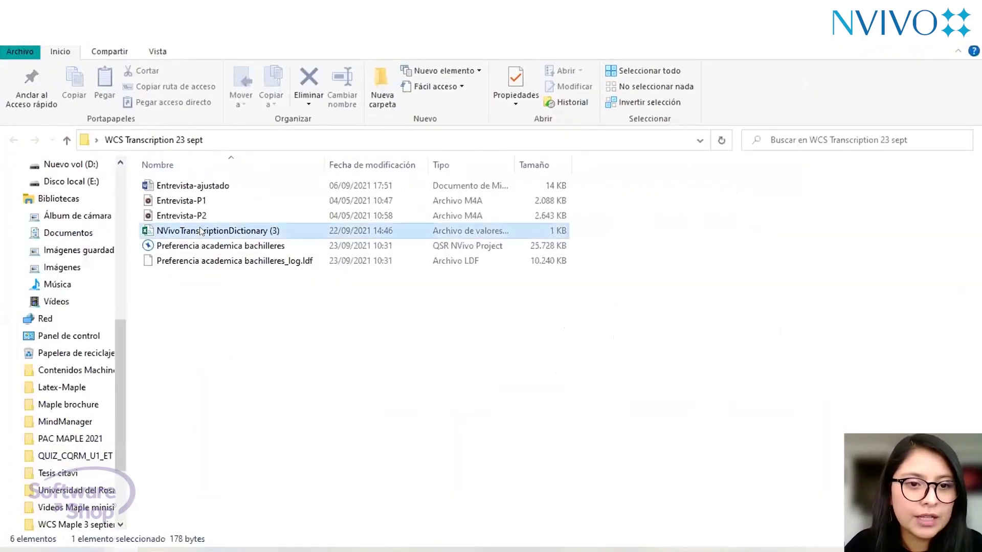
double_click(201, 230)
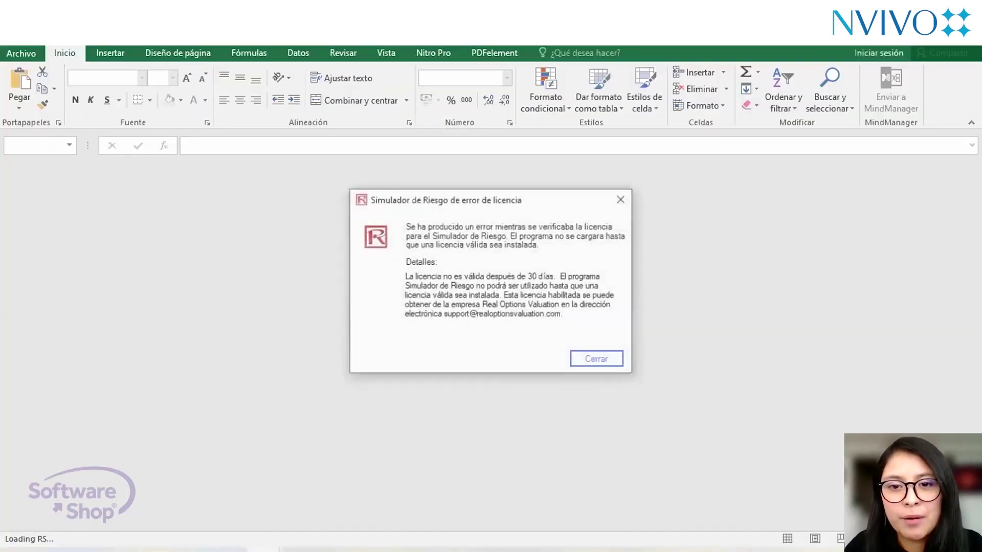
click(596, 358)
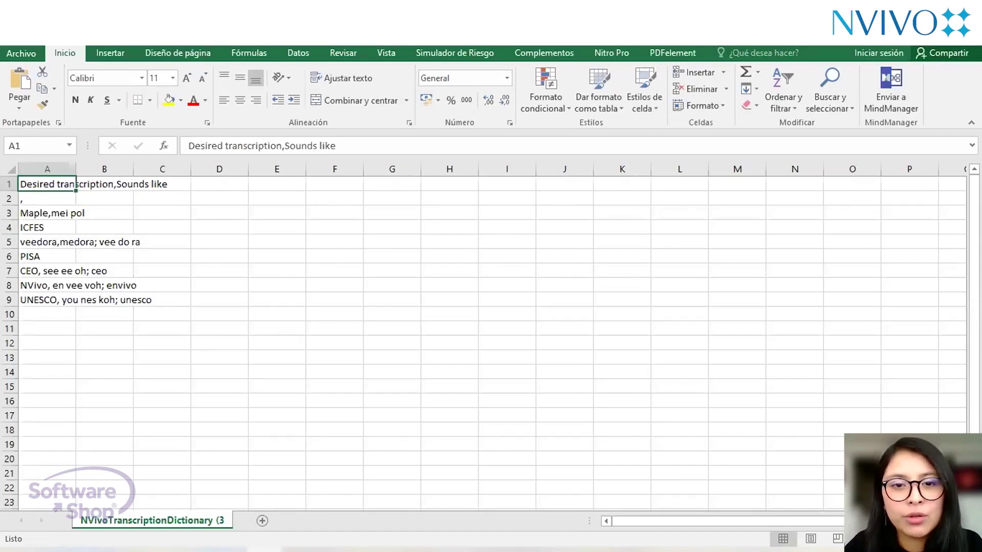
key(alt+F4)
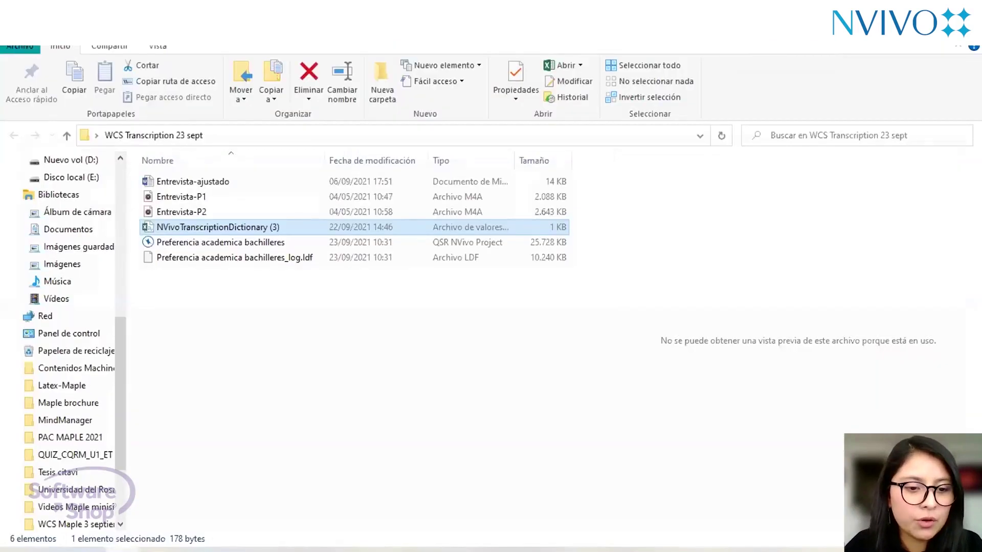
Switch back to NVivo Transcription in the browser and try to import a dictionary file from the computer.
mouse_move(118, 543)
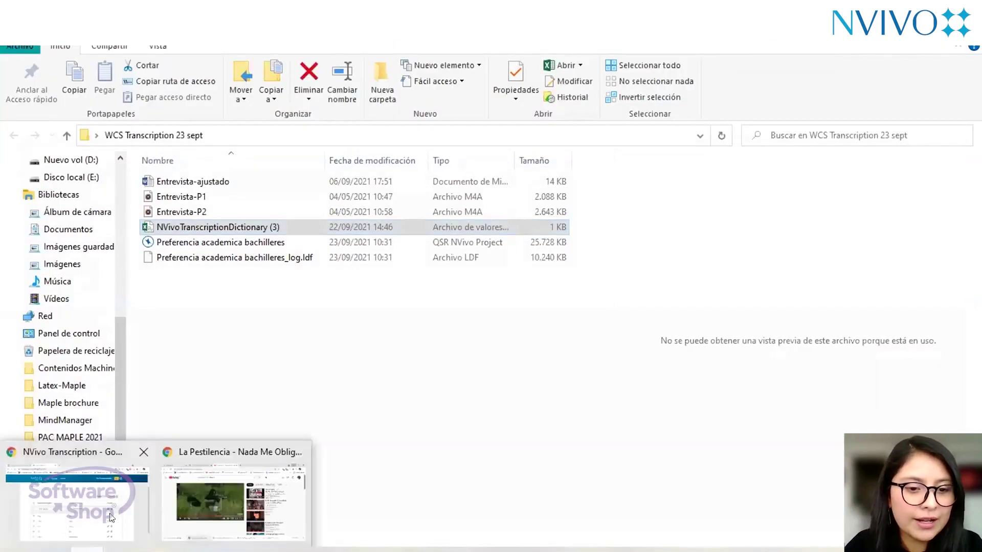
click(110, 517)
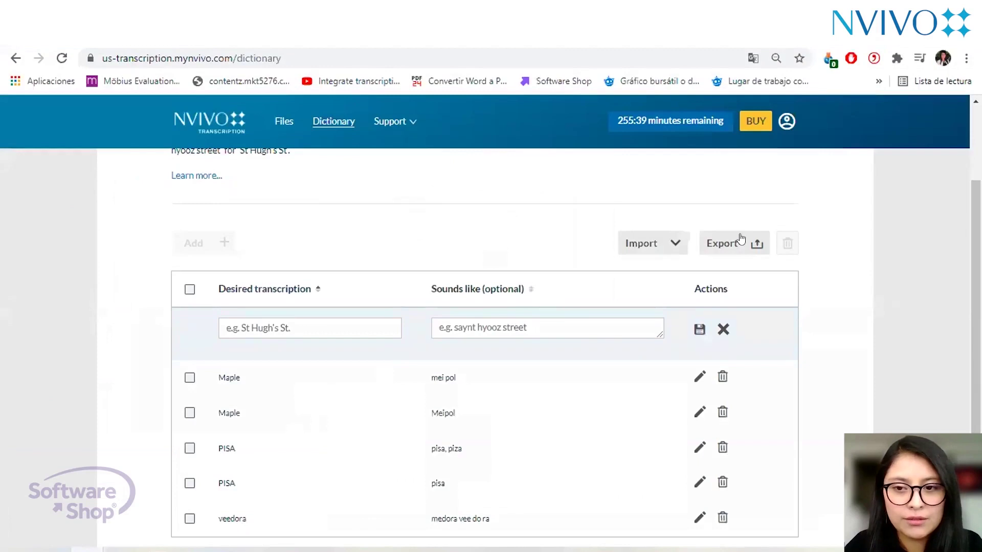
click(674, 246)
click(691, 274)
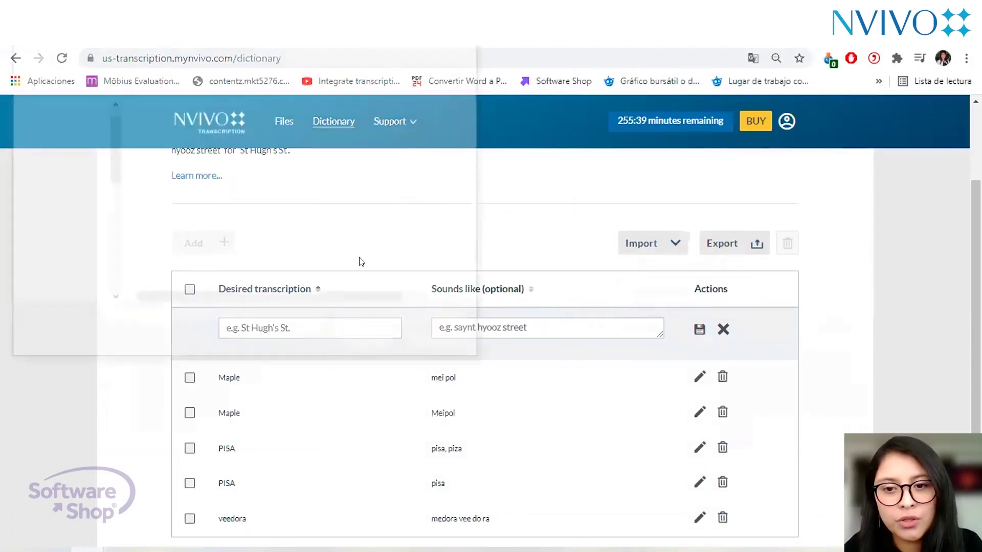
click(213, 125)
click(379, 351)
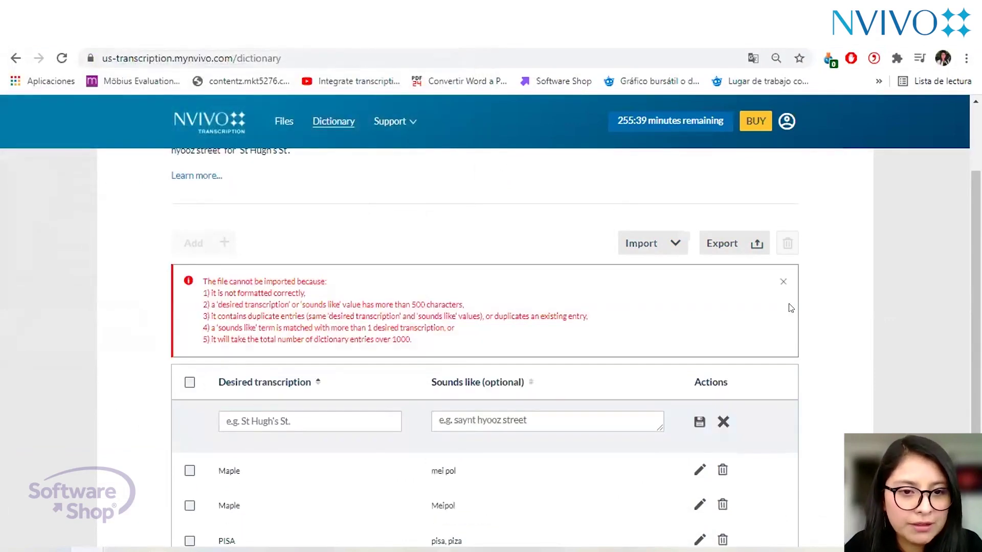
Try to import the NVivoTranscriptionDictionary (4) file from the Descargas folder into the dictionary, and dismiss the import message.
scroll(789, 304, down, 1)
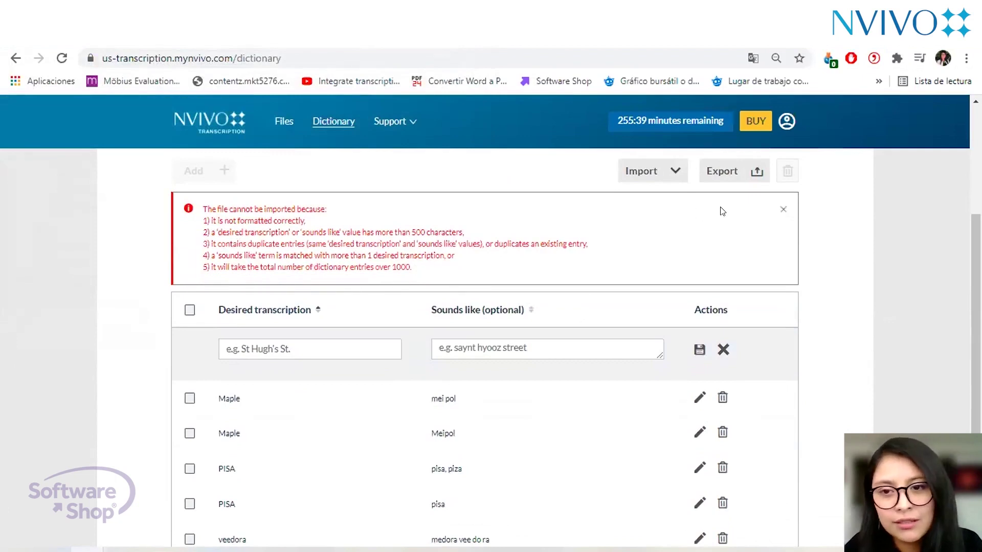
scroll(720, 207, up, 1)
click(676, 246)
click(652, 272)
scroll(61, 164, up, 1)
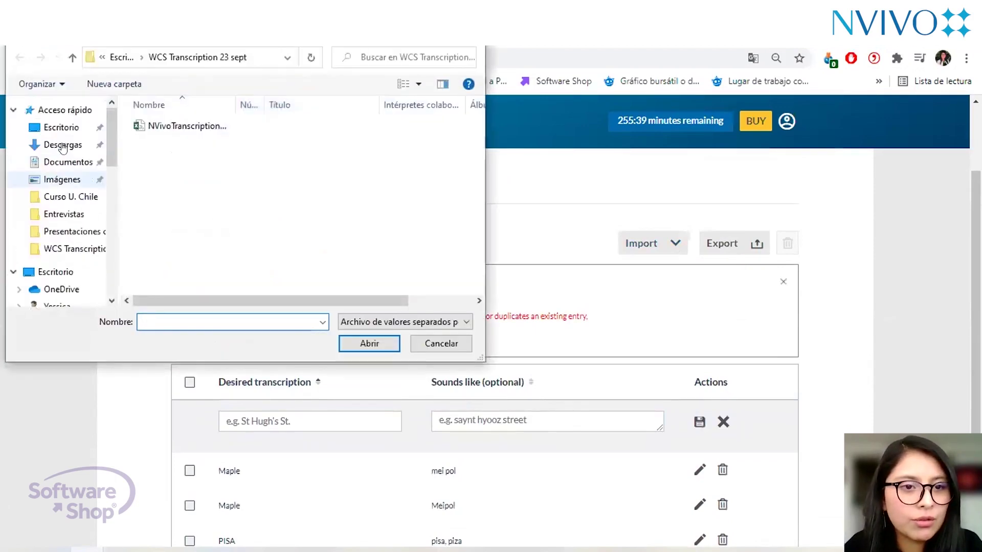
click(86, 146)
click(198, 146)
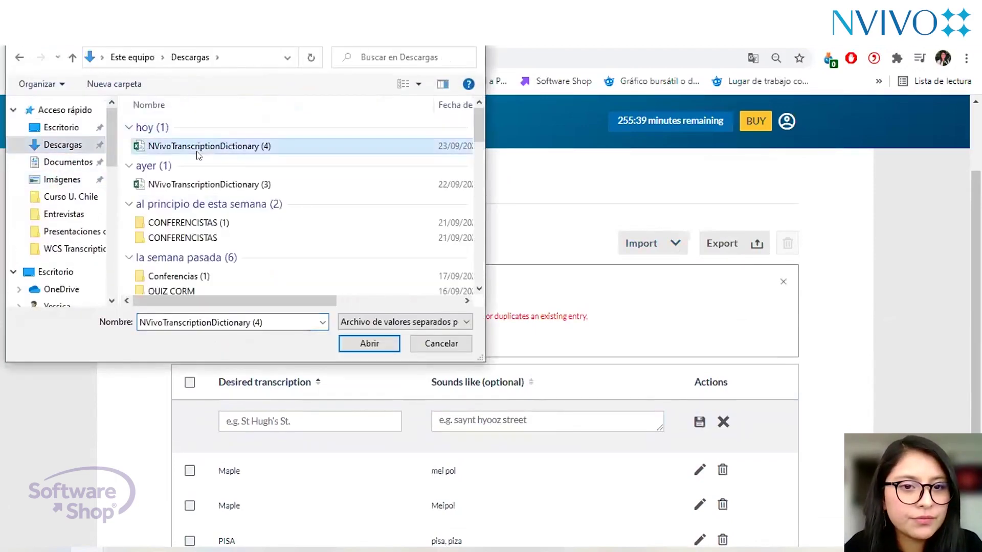
click(368, 343)
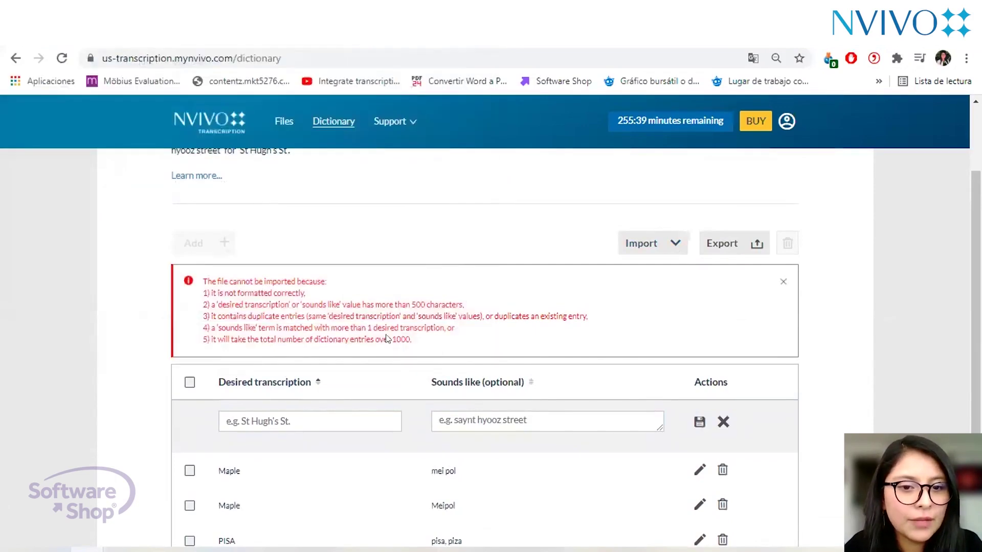
click(783, 283)
scroll(694, 302, down, 1)
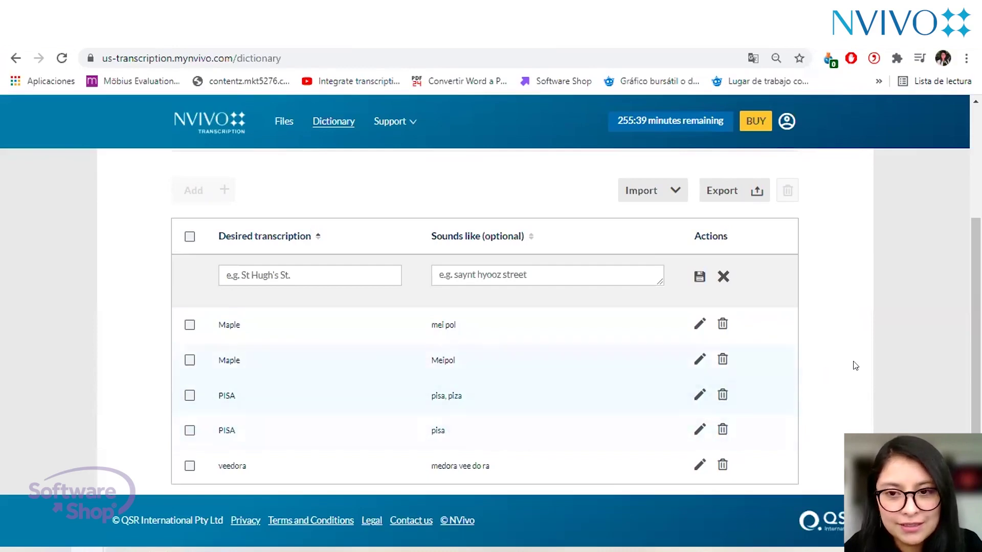
Leave the dictionary for the file list, discarding the unsaved blank entry, and bring up the file upload area.
scroll(854, 366, up, 3)
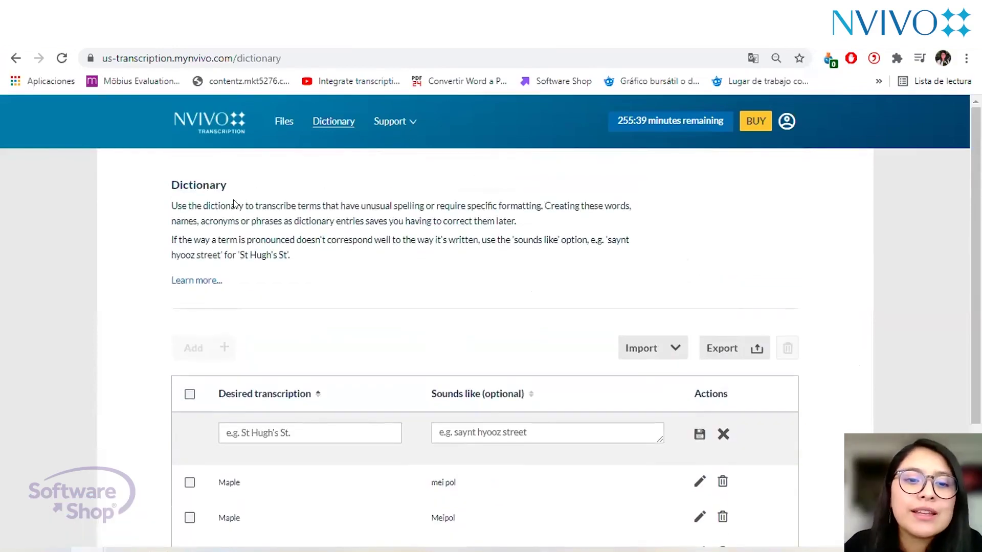
click(281, 124)
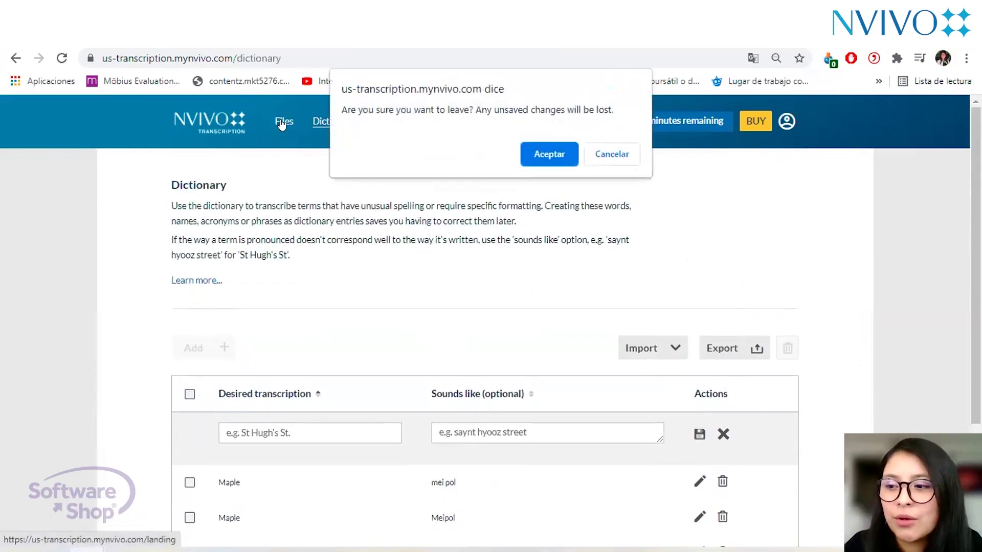
click(543, 152)
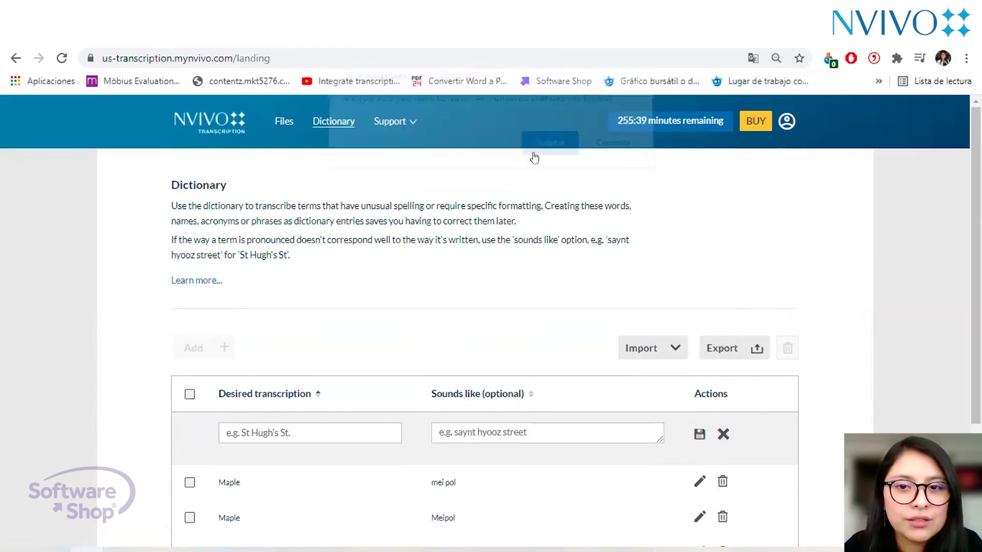
scroll(241, 173, down, 3)
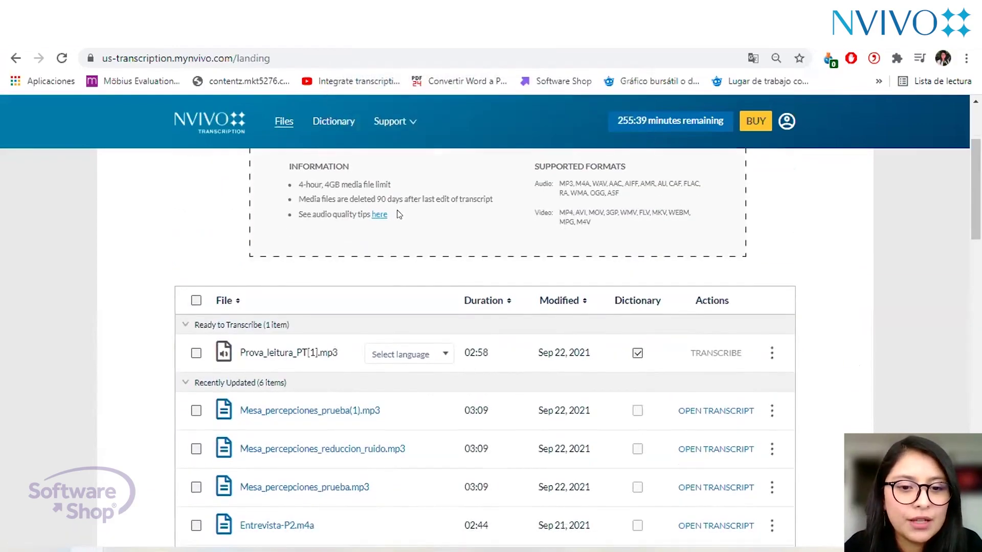
scroll(227, 178, up, 3)
click(750, 187)
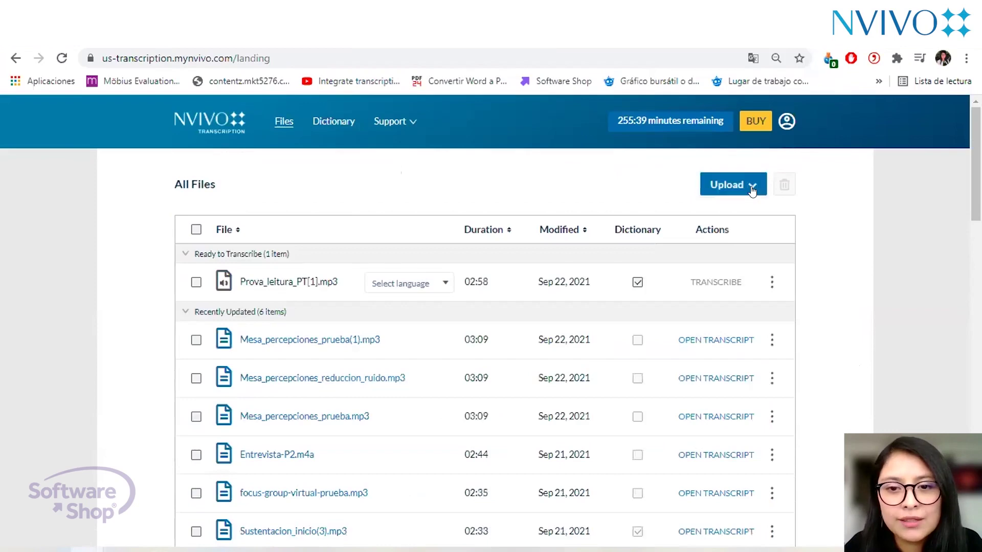
click(751, 191)
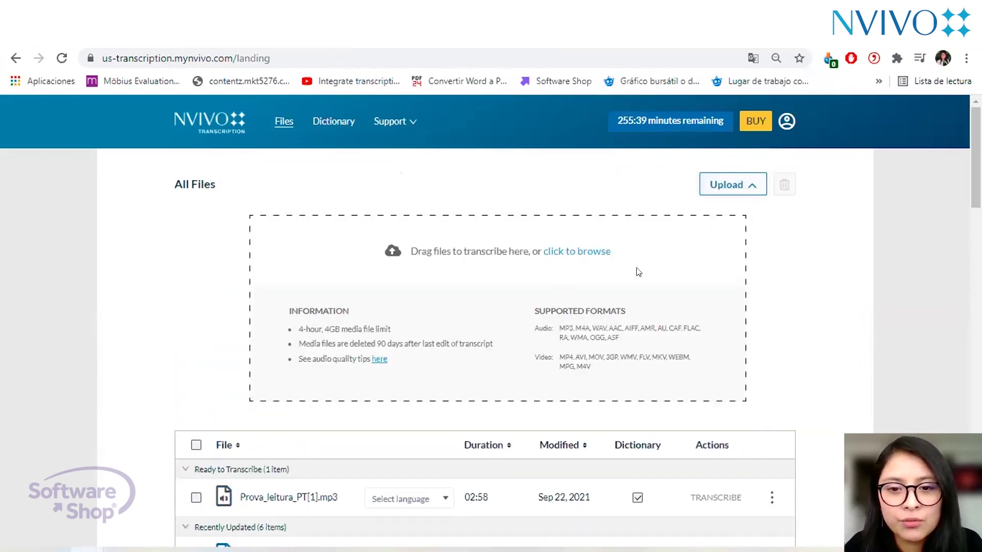
Upload the Entrevista-P1 audio file from the WCS Transcription 23 sept folder on the desktop.
click(577, 253)
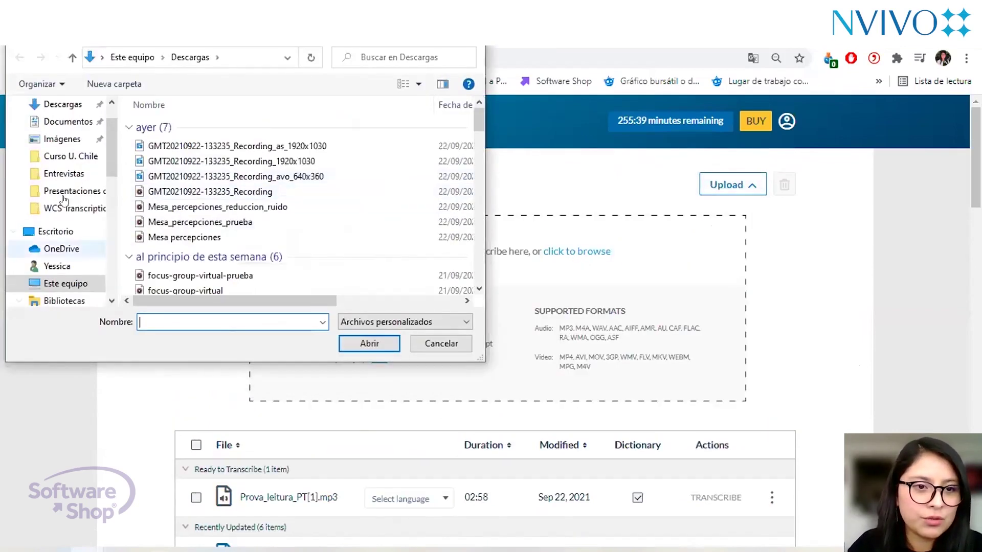
scroll(62, 156, up, 1)
click(61, 128)
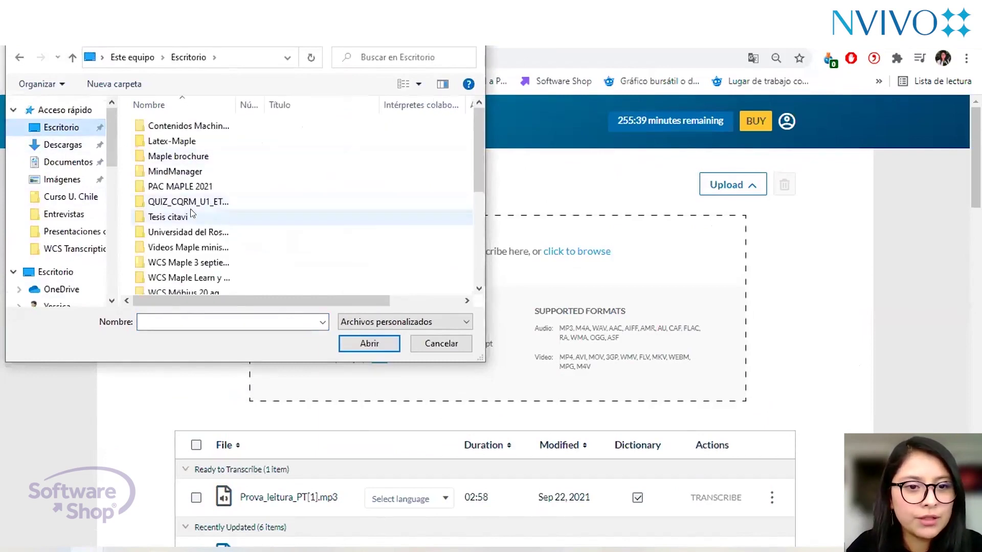
scroll(191, 153, down, 4)
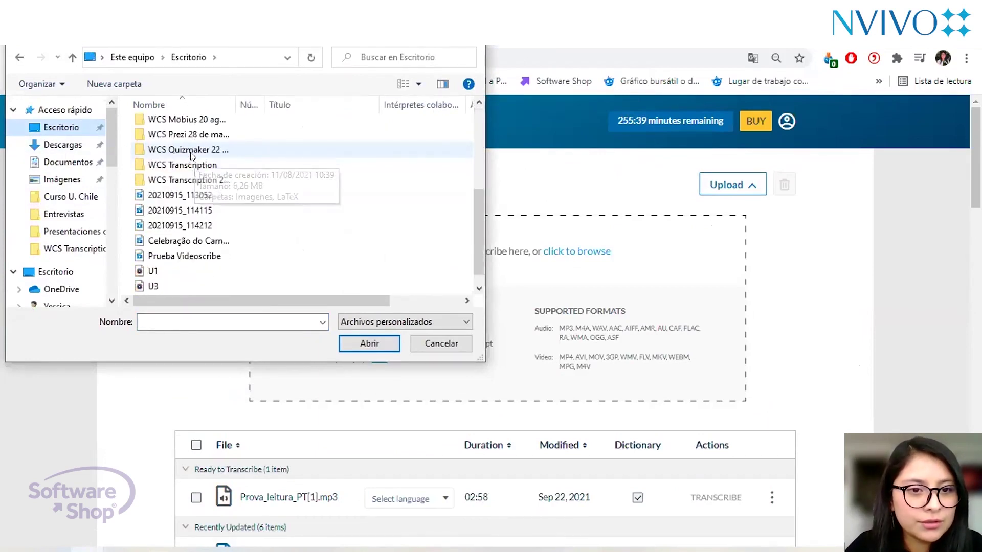
scroll(213, 210, up, 1)
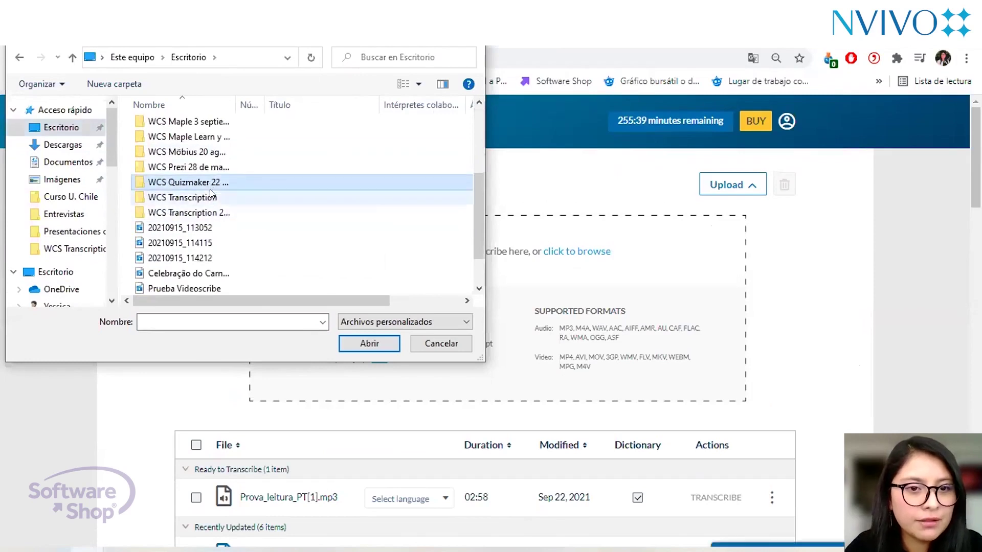
double_click(206, 211)
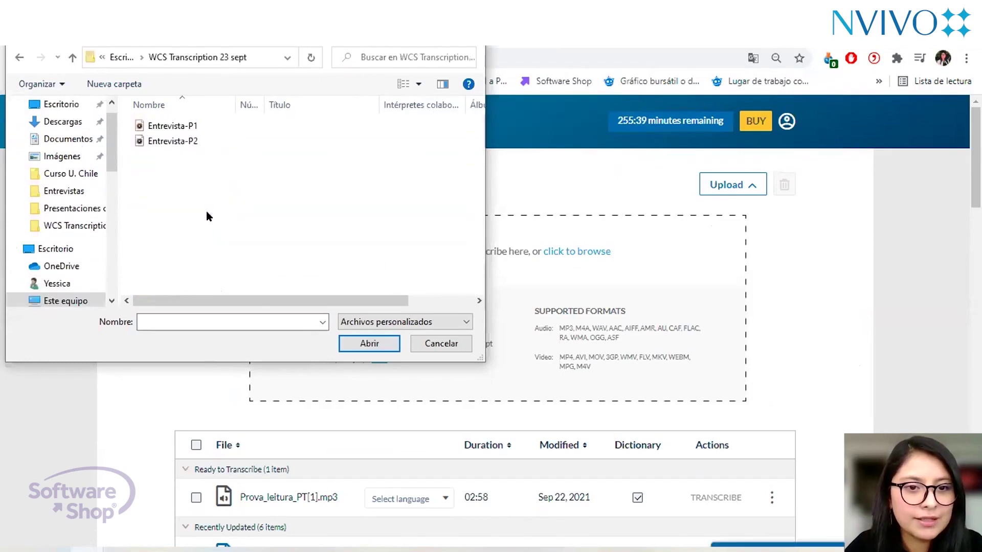
click(174, 126)
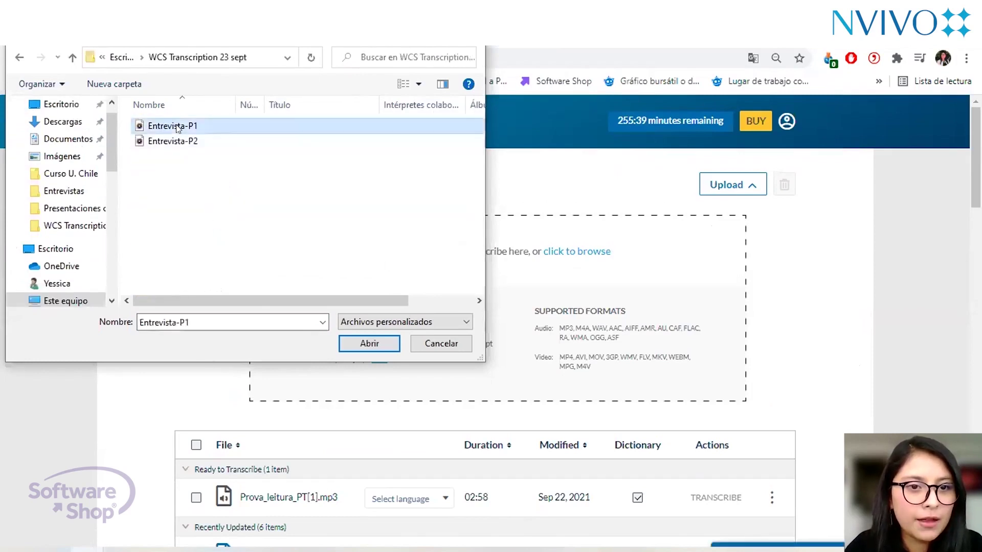
click(353, 349)
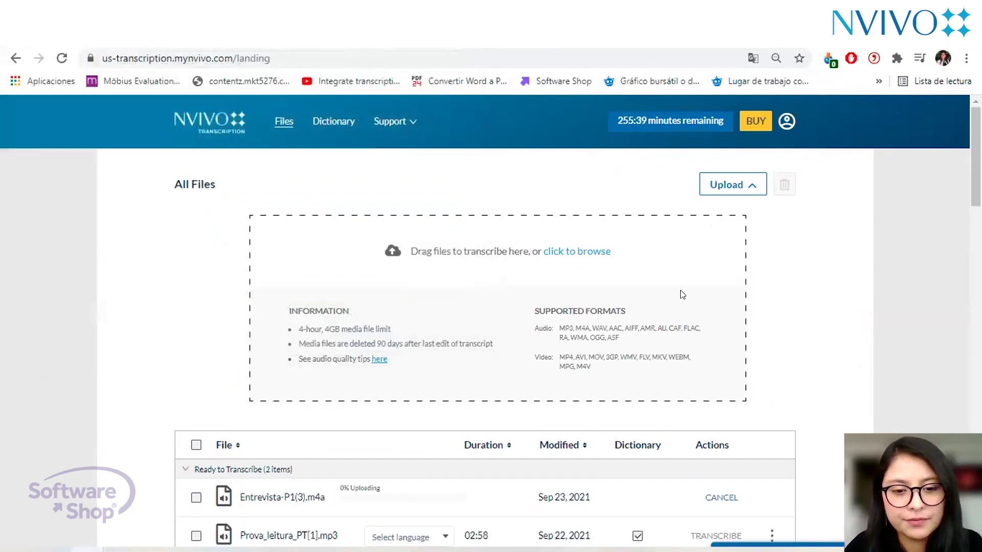
Transcribe Entrevista-P1(3).m4a with Spanish as the language and the custom dictionary applied.
scroll(681, 290, down, 1)
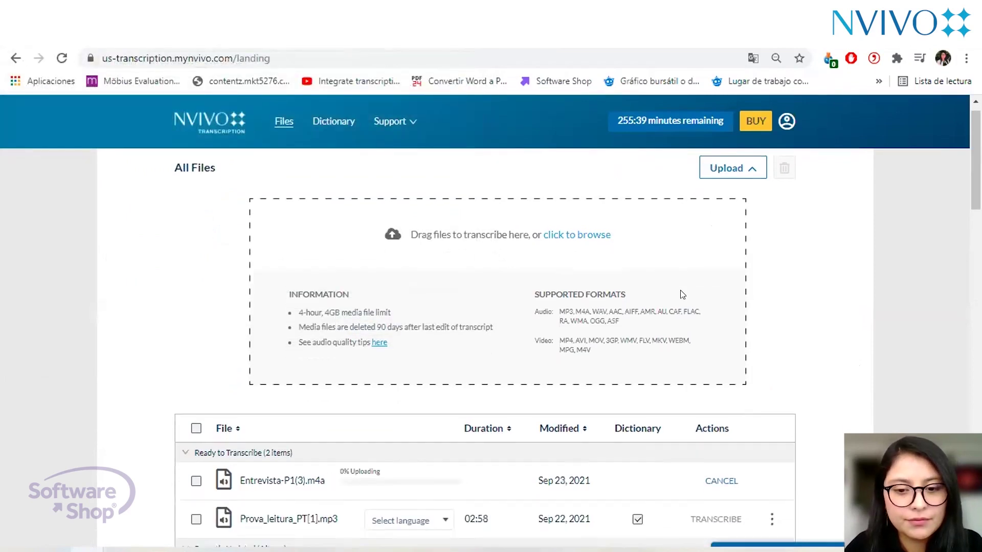
scroll(591, 373, down, 3)
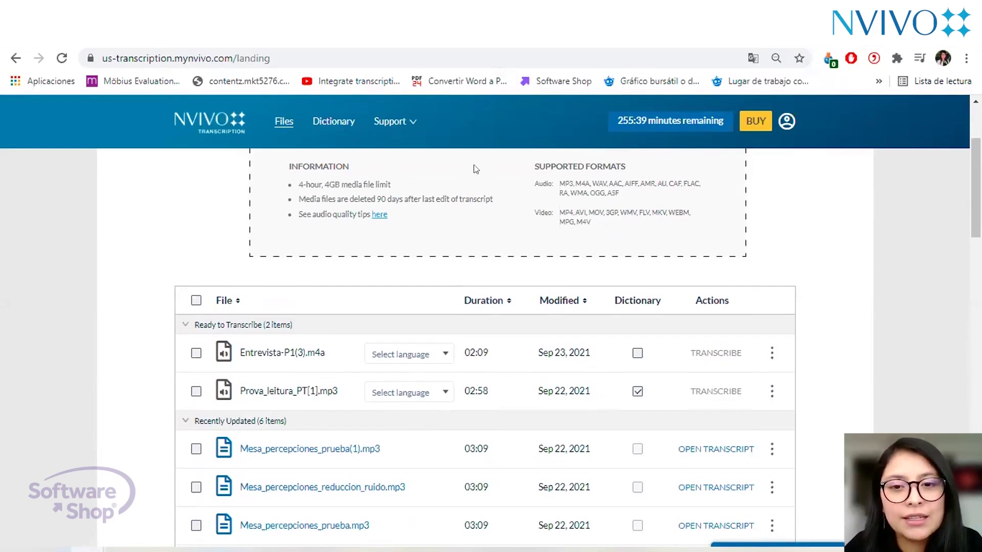
click(407, 345)
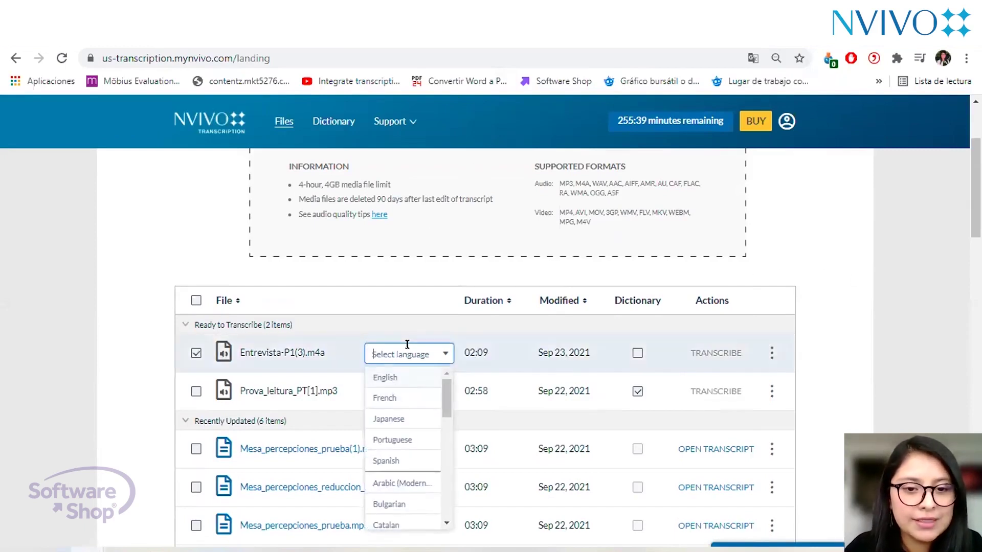
click(386, 460)
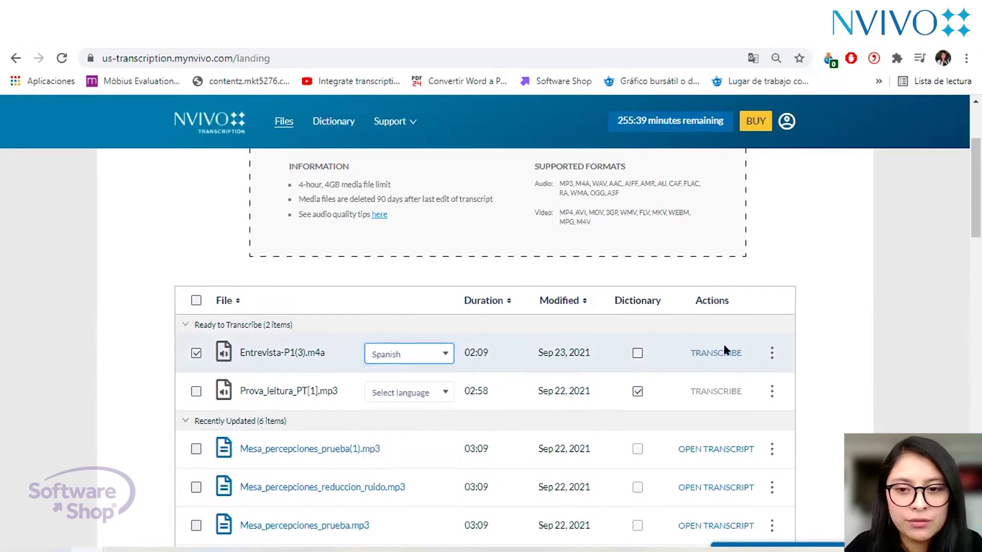
click(637, 353)
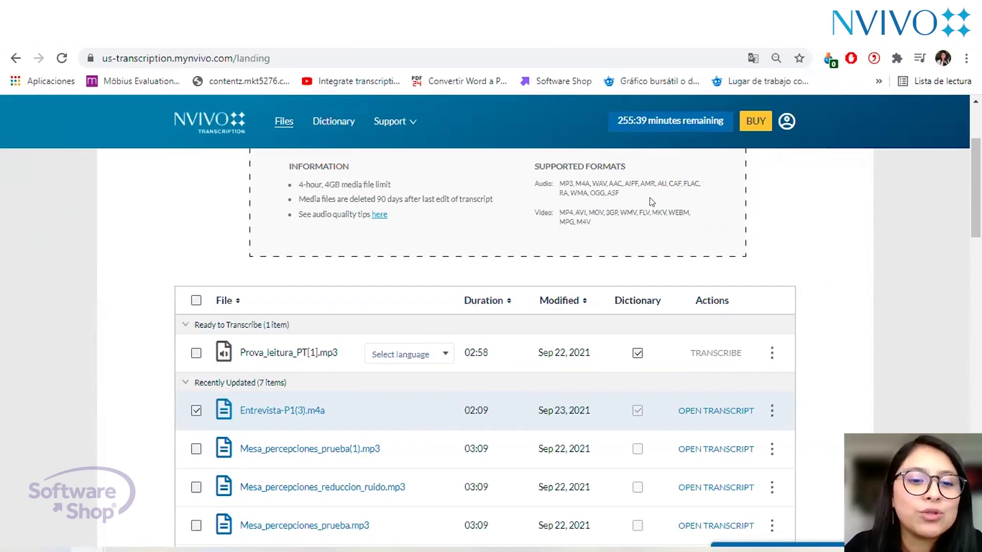
Open the finished transcript of Entrevista-P1(3).m4a from the recently updated files.
scroll(681, 197, down, 1)
scroll(681, 197, up, 3)
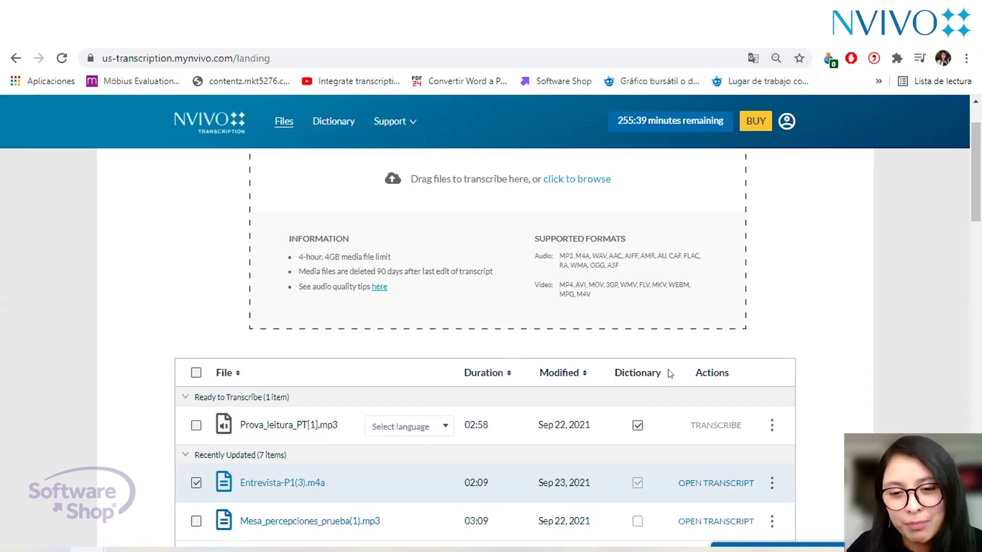
scroll(641, 258, down, 4)
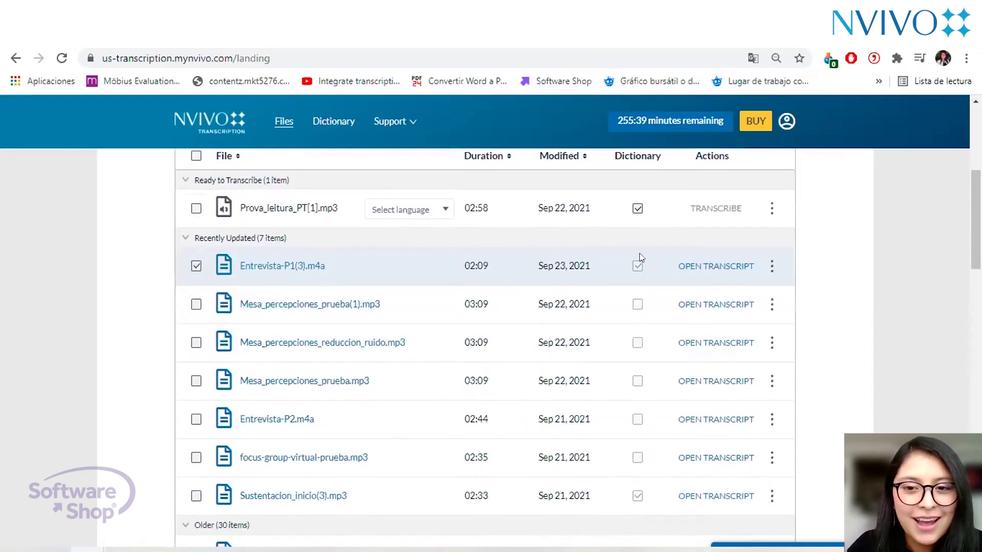
click(720, 266)
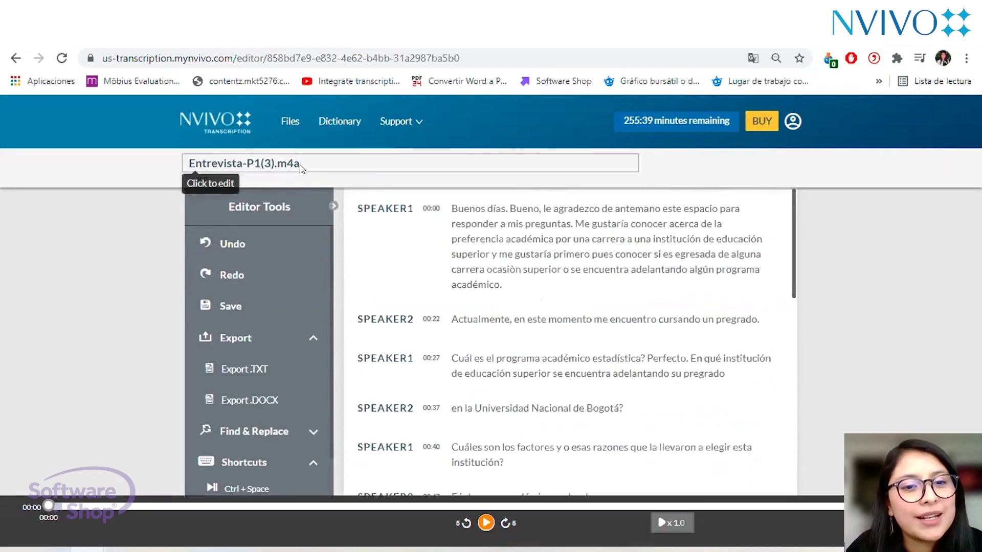
Examine the transcript's editable title and read through its speaker labels, timestamps and interview text.
click(197, 171)
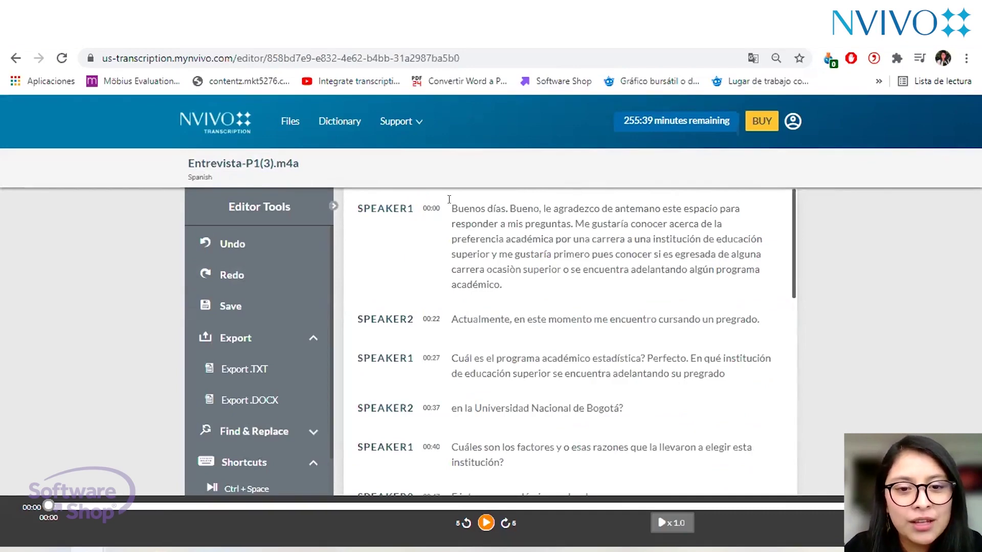
scroll(391, 258, down, 1)
scroll(389, 307, down, 1)
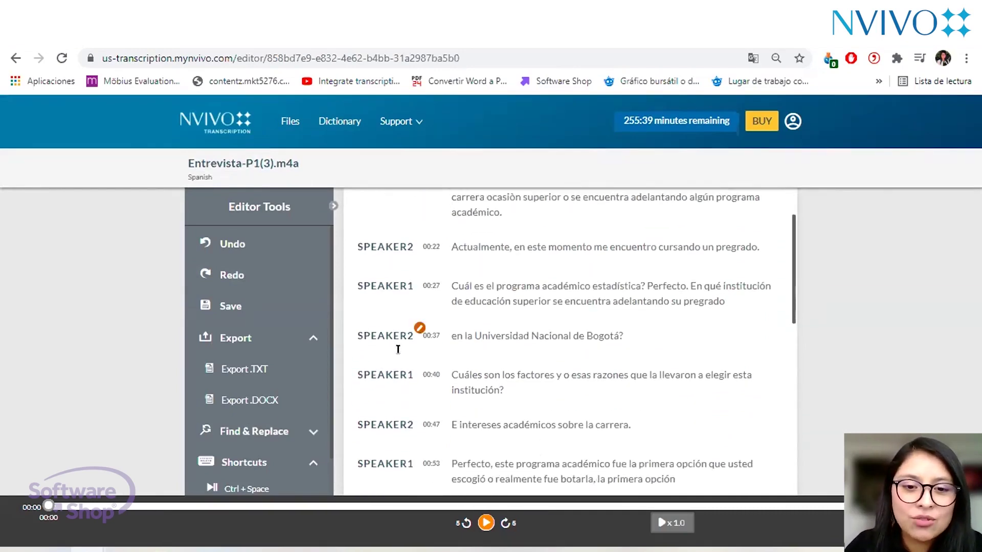
scroll(389, 388, down, 2)
scroll(390, 420, down, 8)
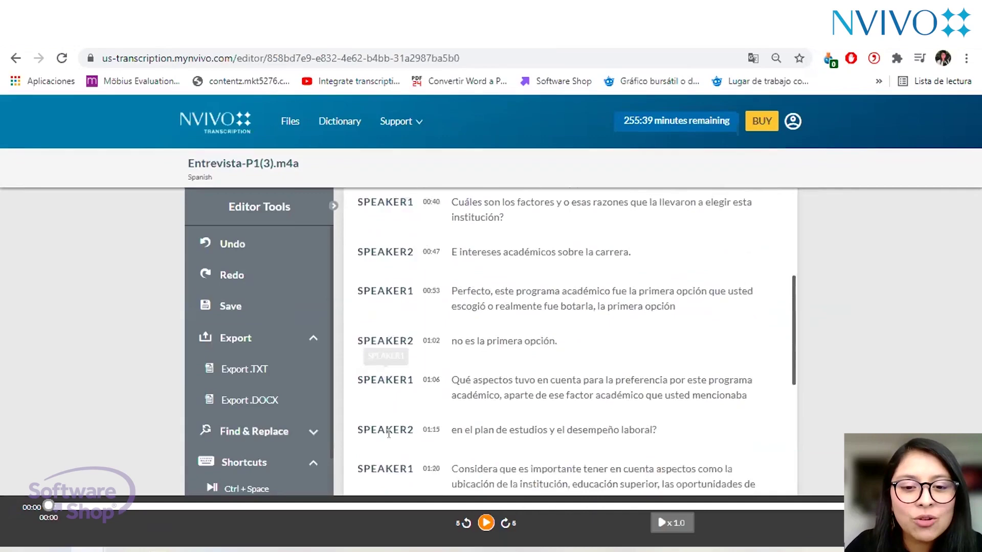
scroll(389, 433, up, 10)
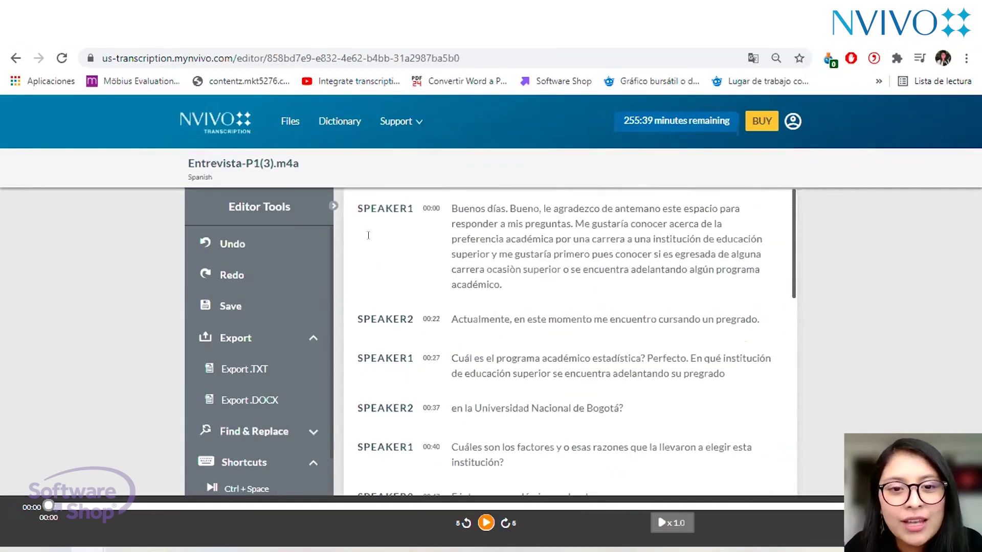
Replace the speaker label SPEAKER1 with YG in all instances of the transcript.
mouse_move(406, 211)
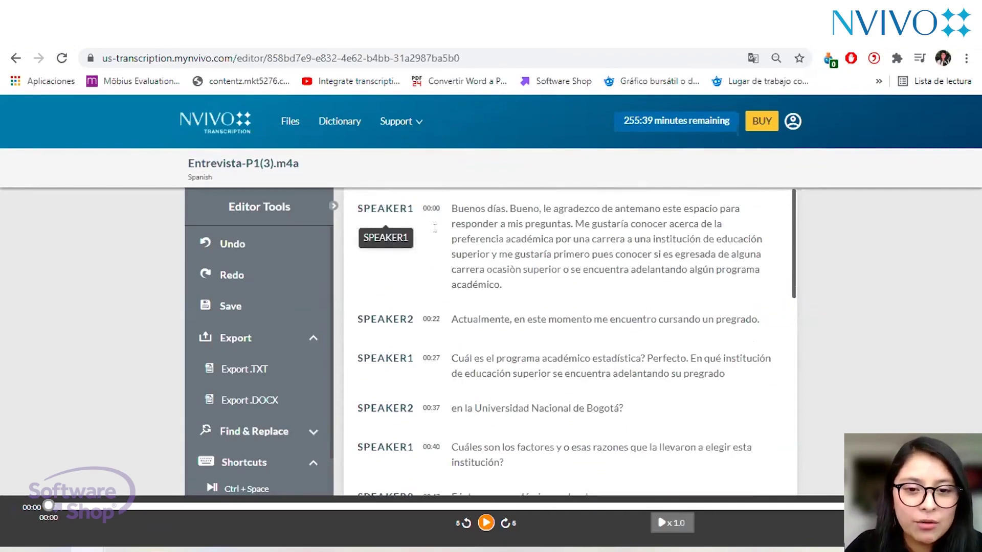
click(367, 214)
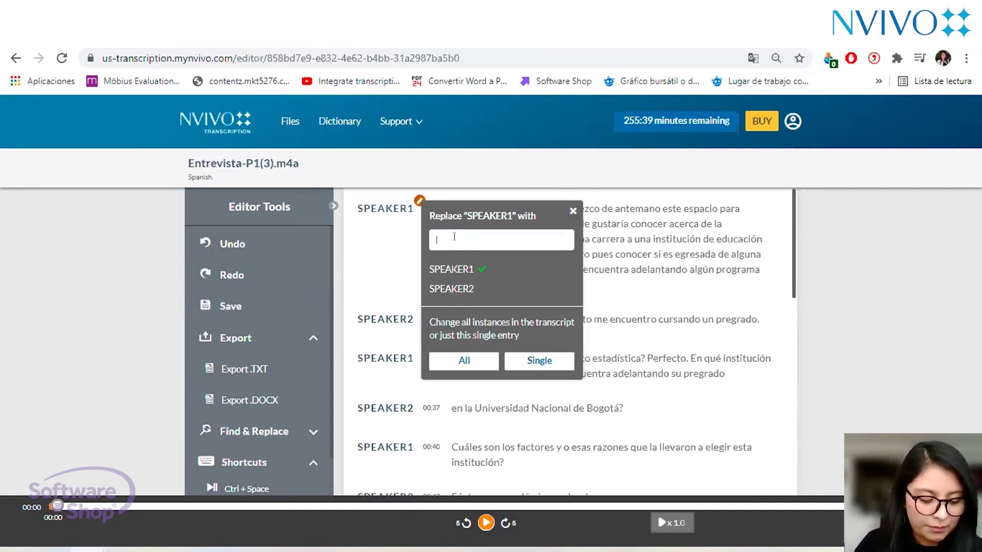
text(Y)
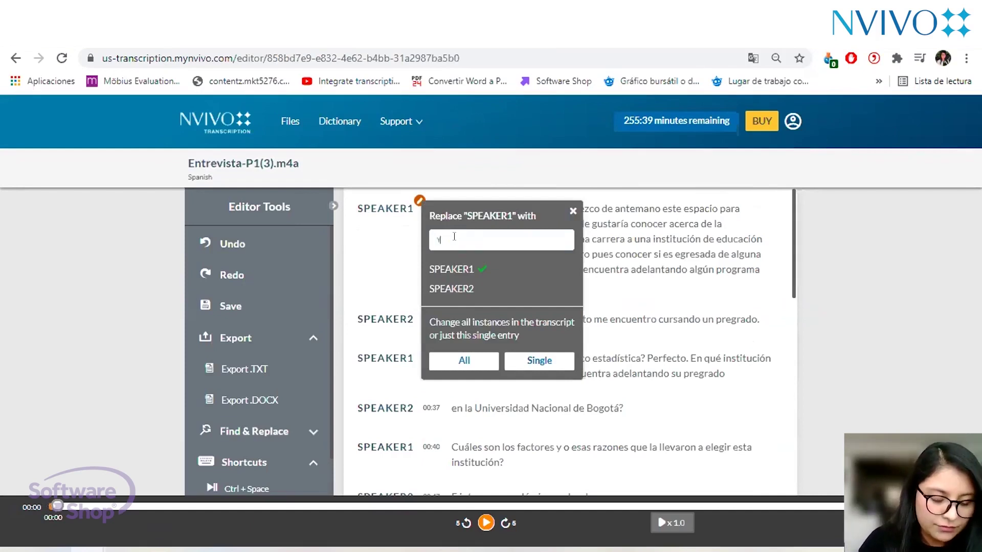
text(o)
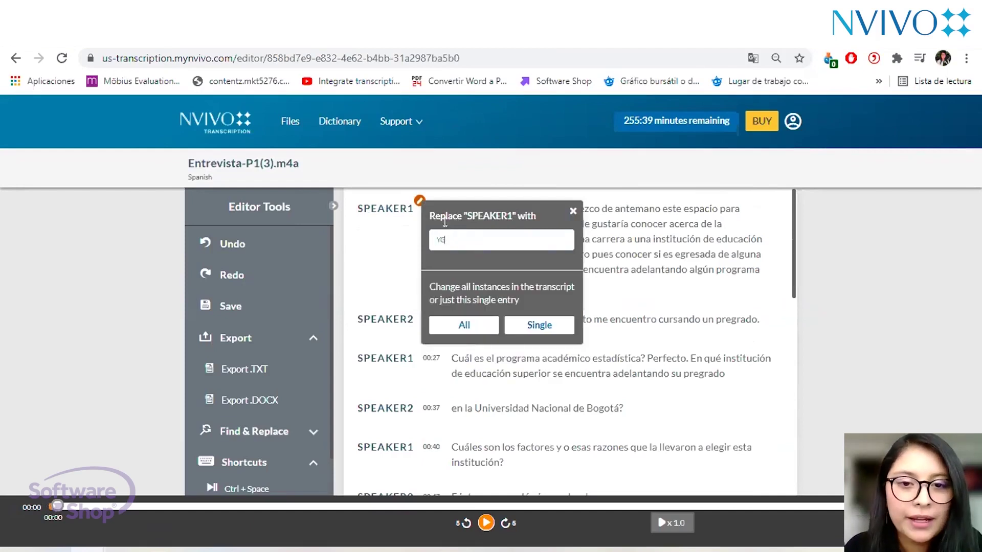
click(467, 327)
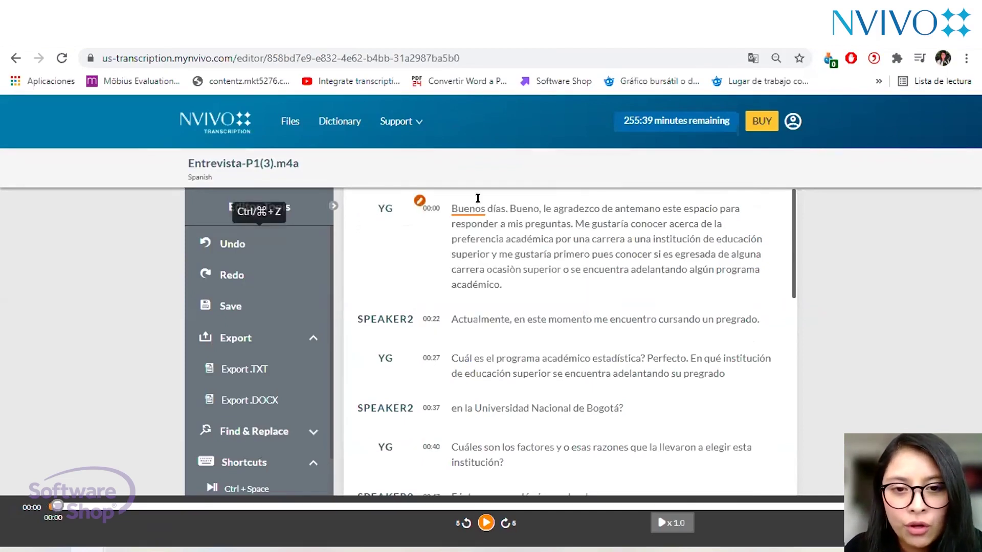
Replace the speaker label SPEAKER2 with EL in all instances of the transcript.
click(403, 319)
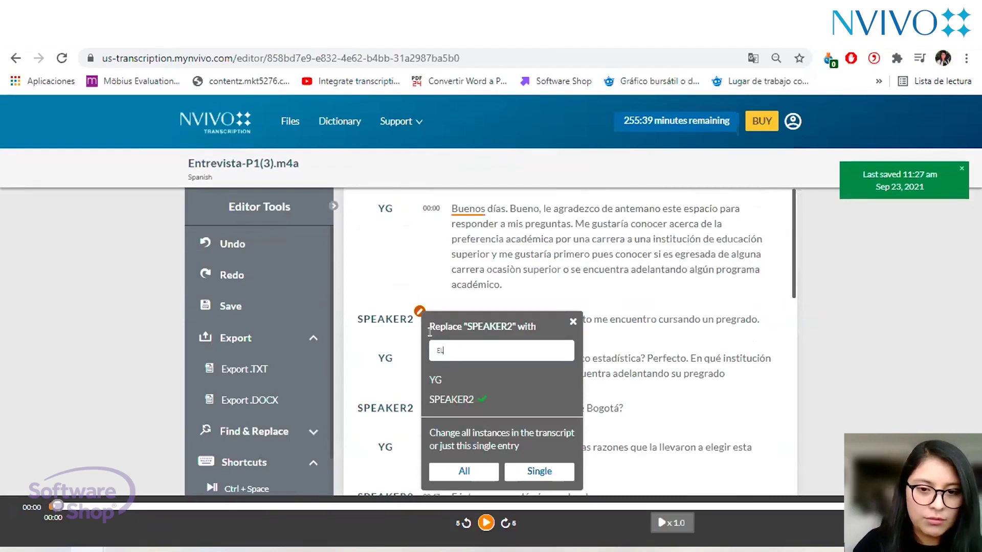
text(EL)
click(469, 435)
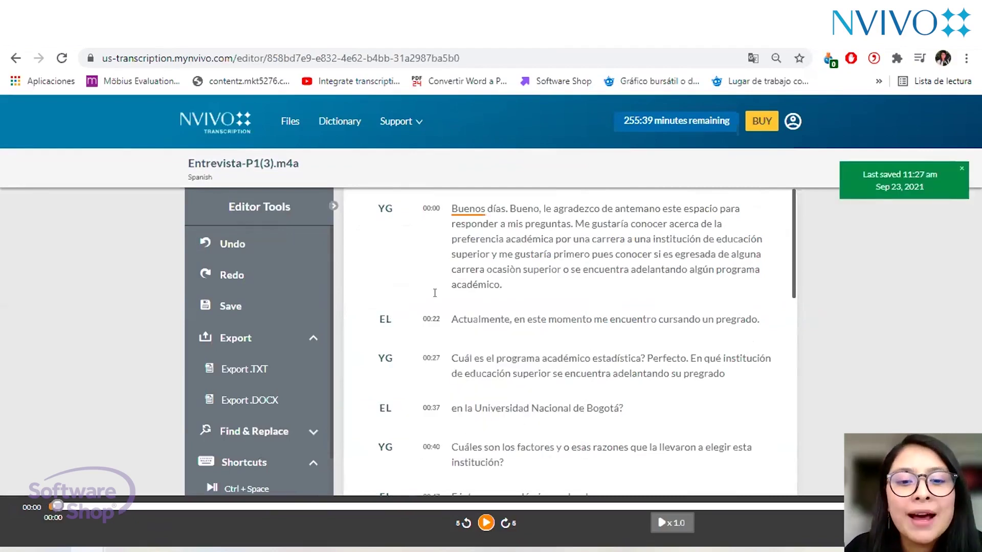
Review the speaker labels across the transcript entries and the available undo, redo and save tools.
scroll(431, 442, down, 10)
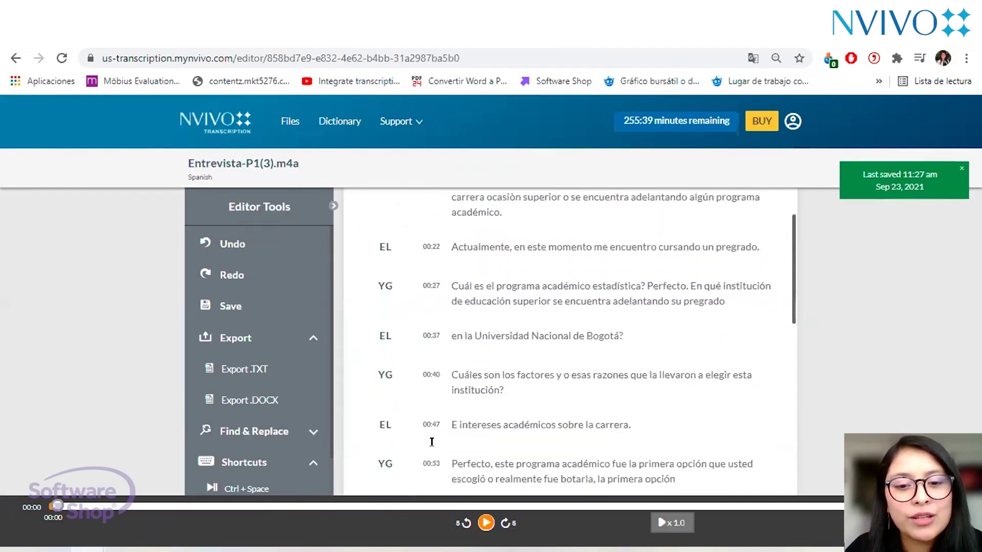
scroll(432, 441, up, 10)
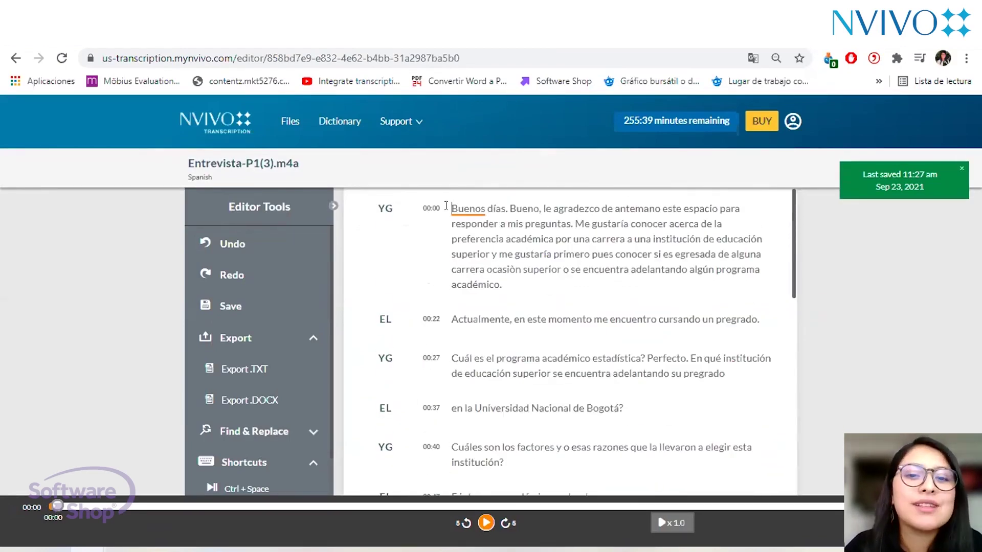
click(449, 210)
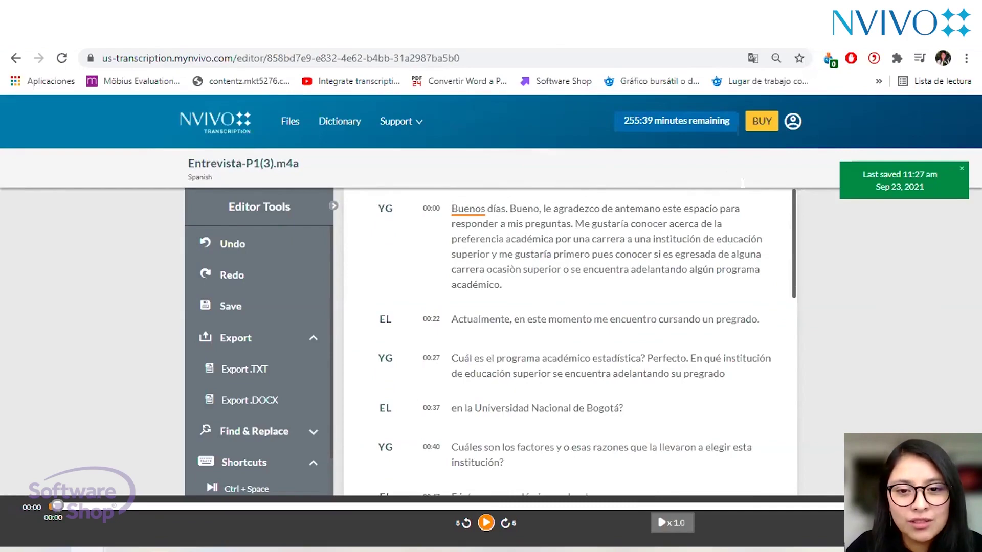
scroll(584, 217, down, 2)
scroll(584, 218, up, 2)
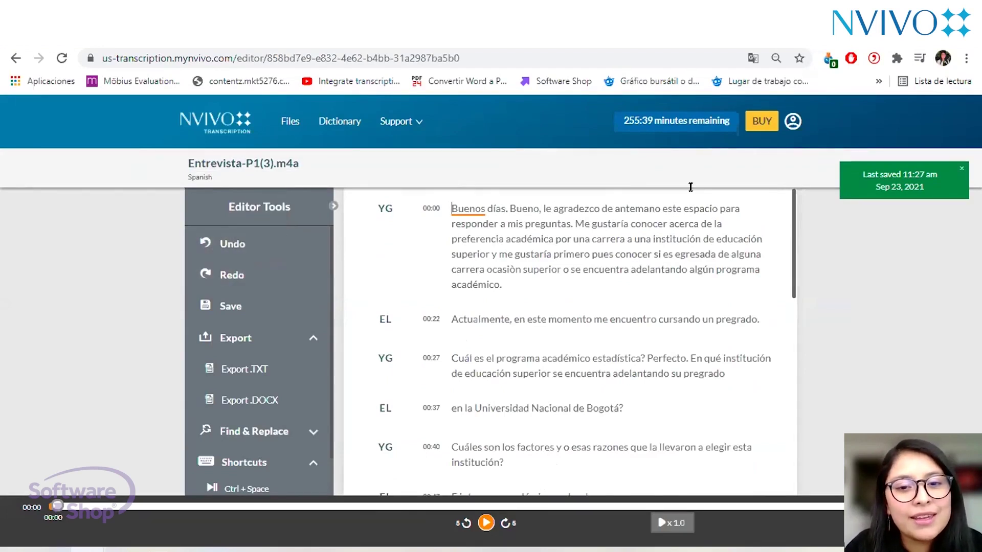
scroll(470, 236, down, 2)
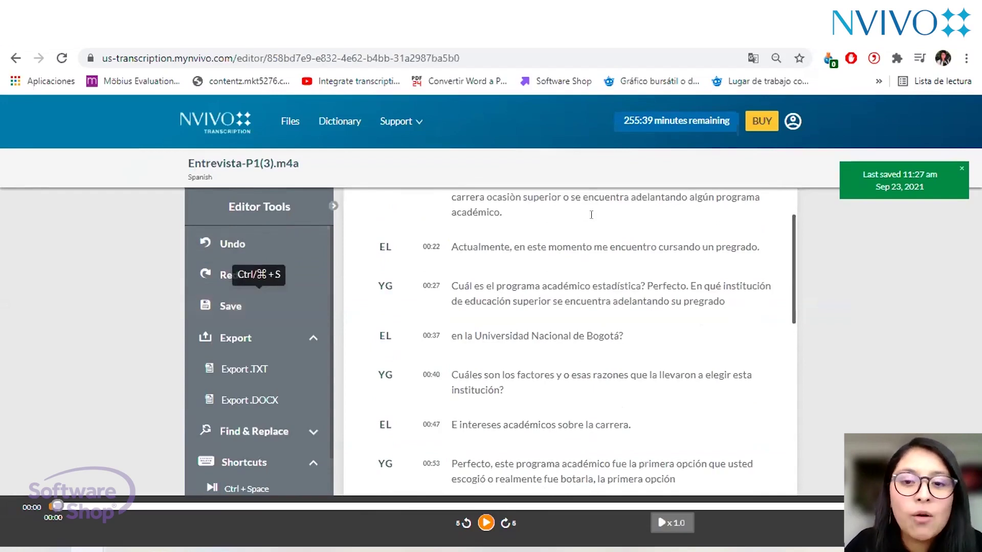
scroll(615, 249, up, 2)
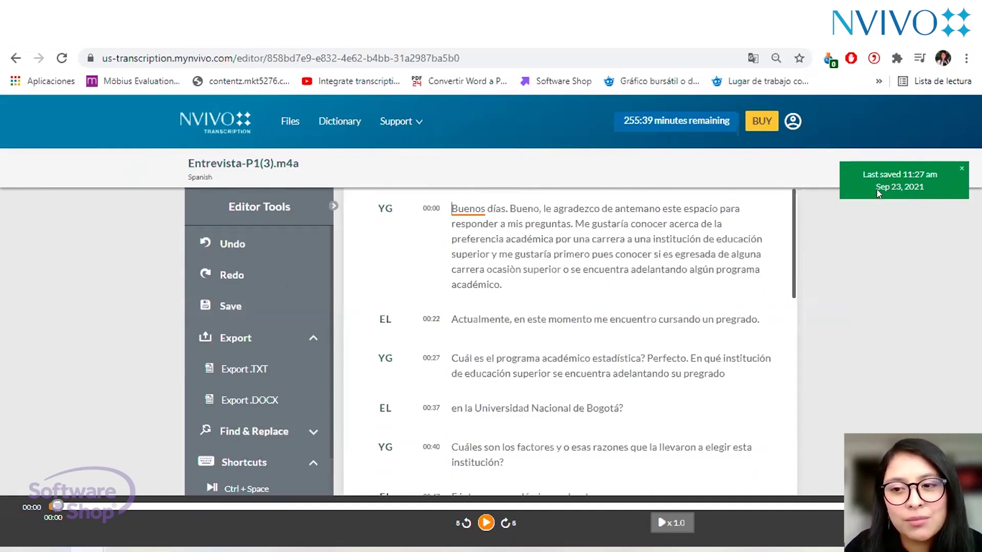
Search the transcript for "Nacional" with Find & Replace and enable adding the replacement to the dictionary.
scroll(258, 248, down, 2)
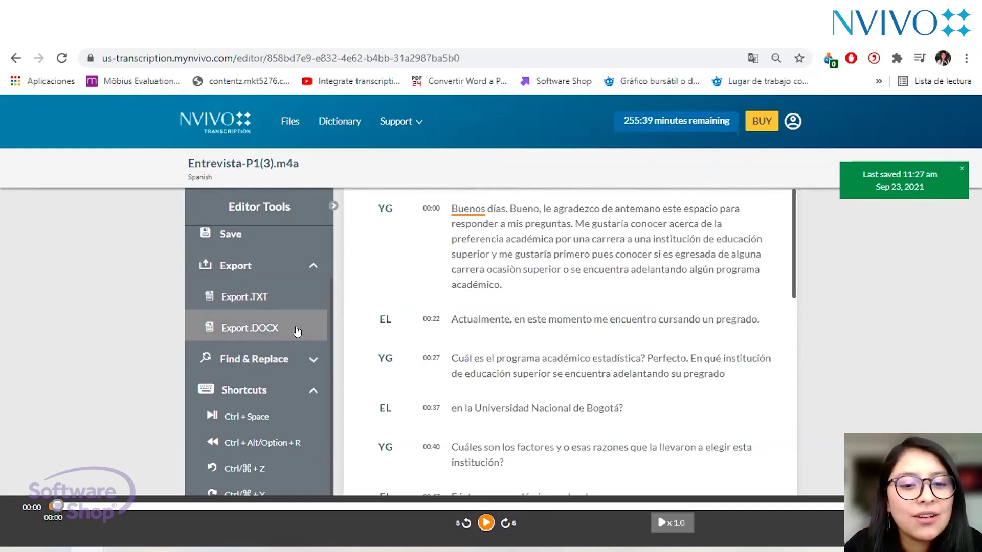
scroll(296, 331, down, 1)
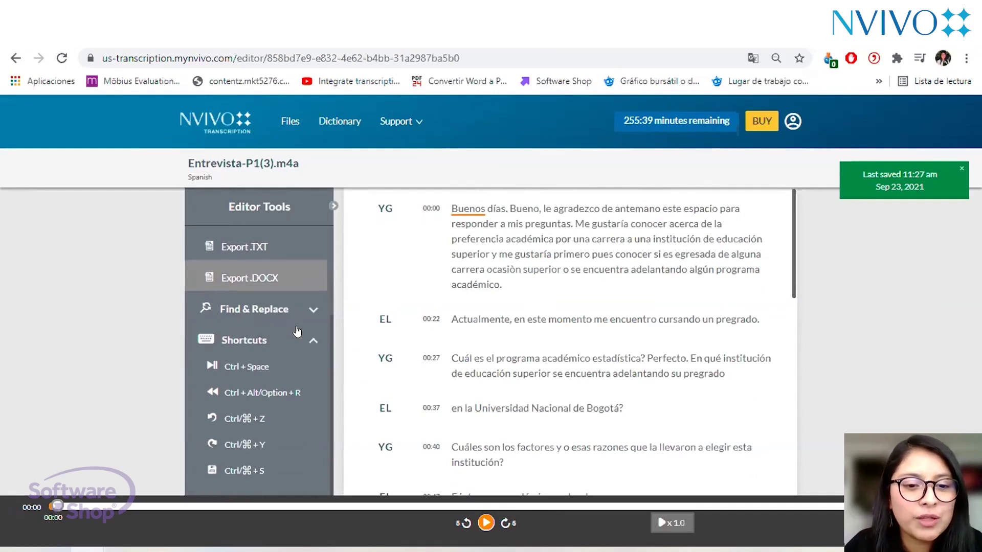
click(306, 310)
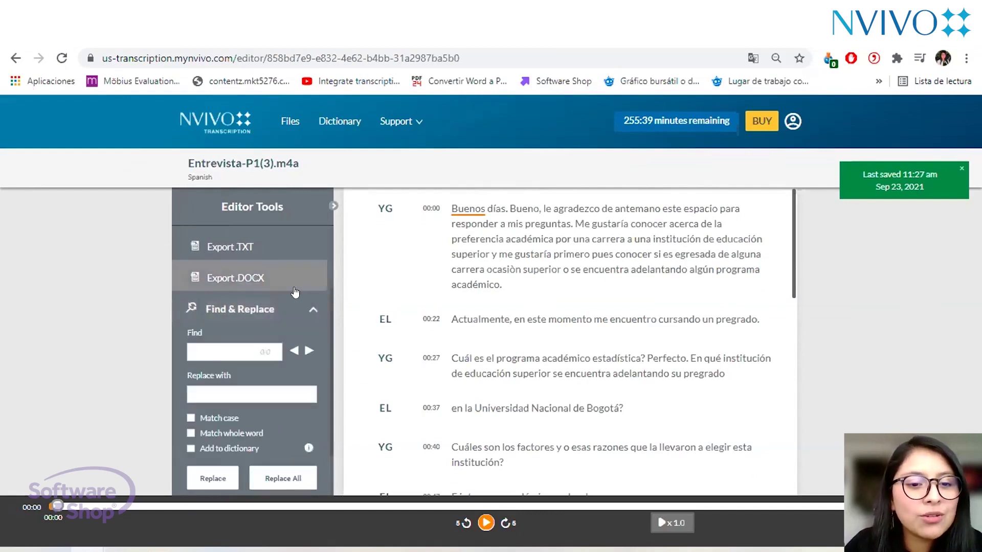
scroll(255, 280, down, 1)
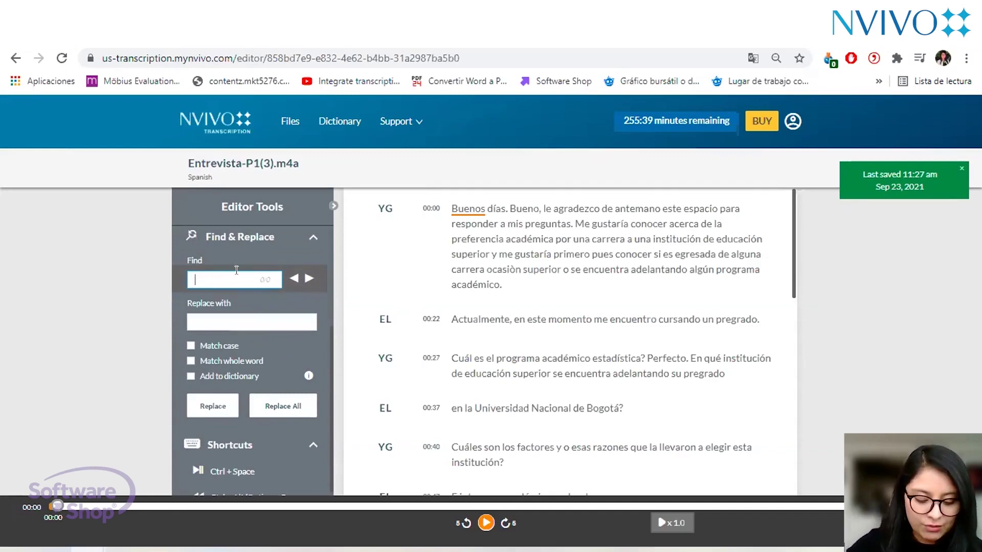
text(Nacional)
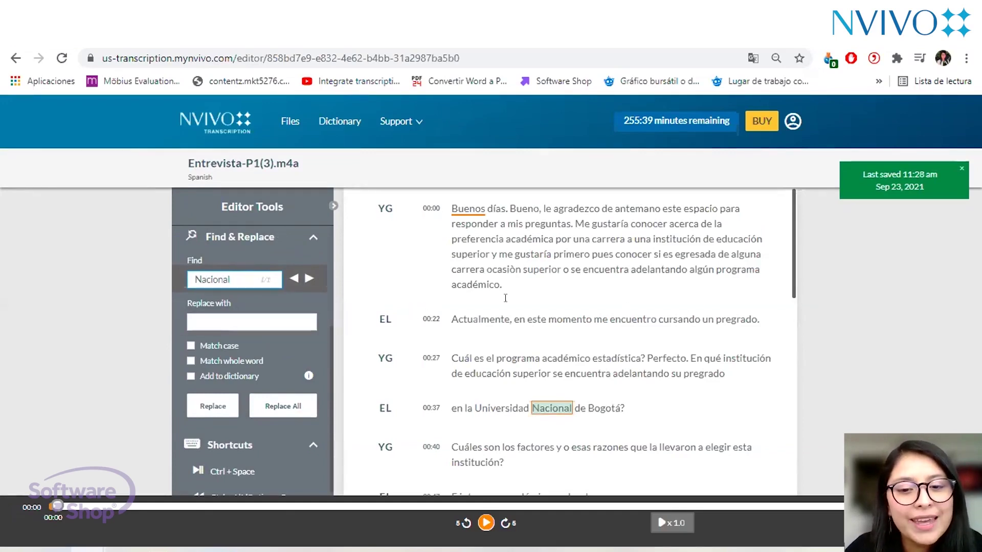
click(191, 376)
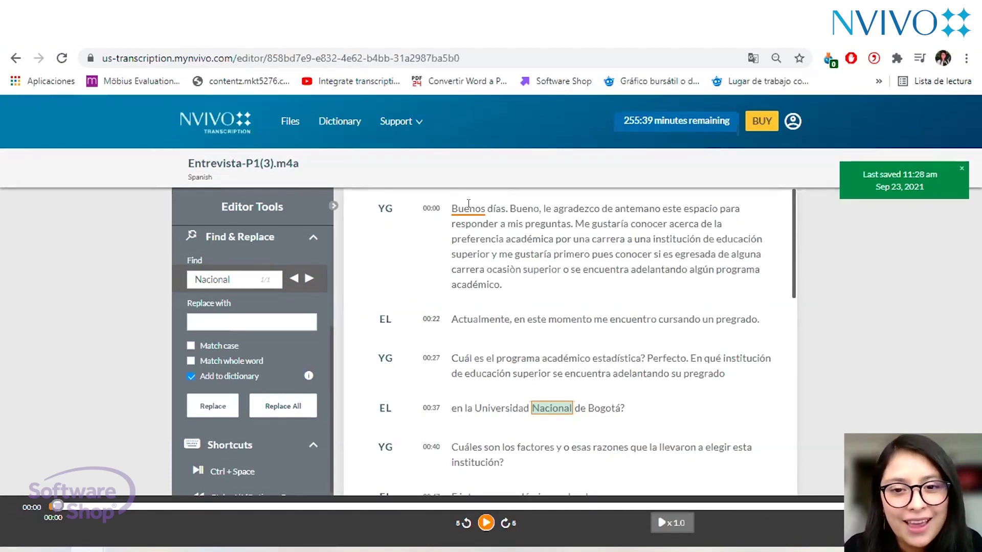
Review the editor shortcuts, playback speed options and transcript entries, keeping the playback speed at x1.0.
scroll(246, 382, down, 2)
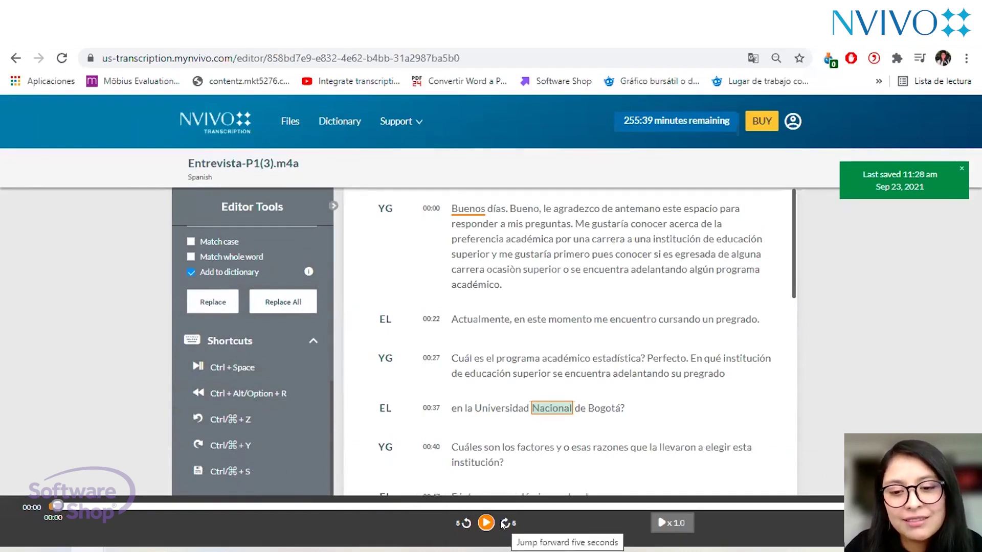
click(656, 523)
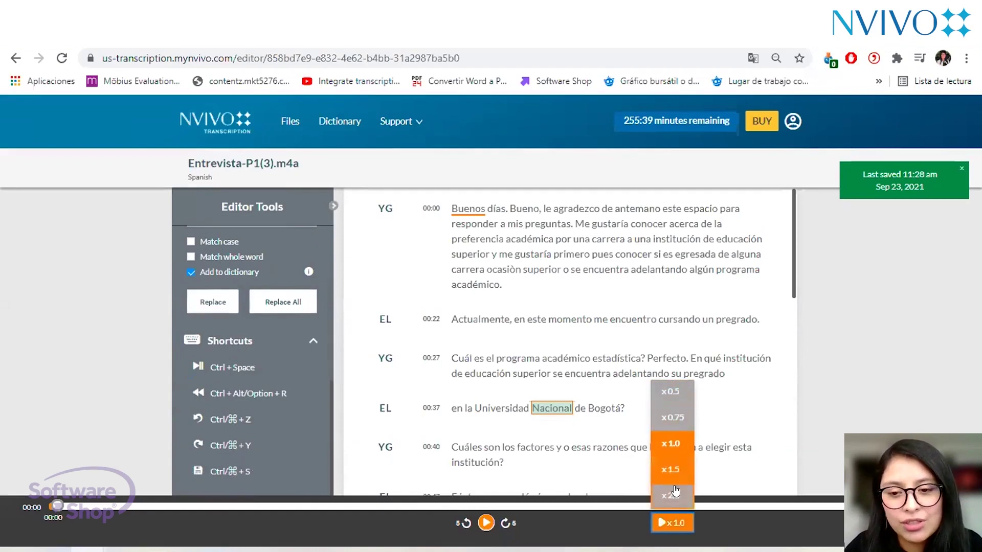
click(670, 444)
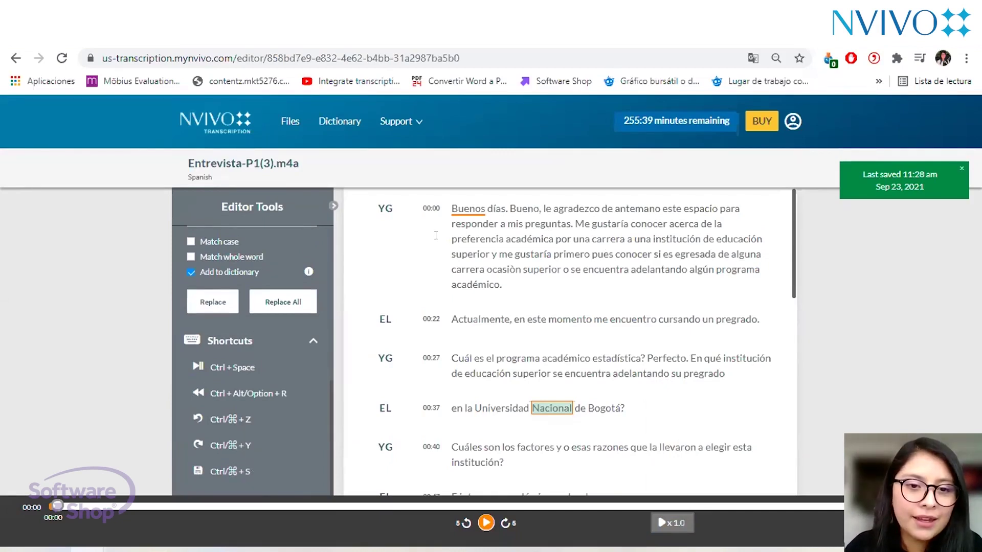
scroll(653, 321, down, 2)
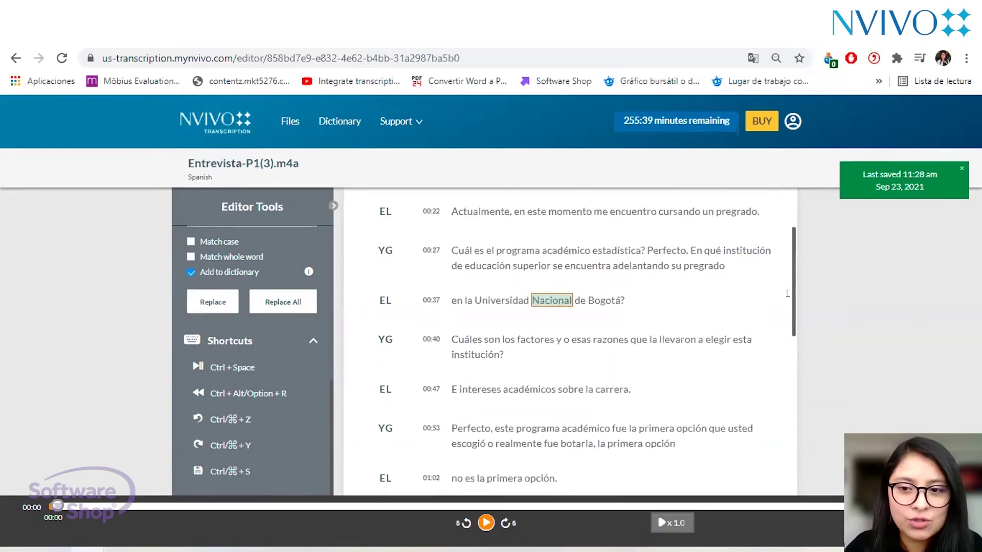
scroll(799, 207, up, 2)
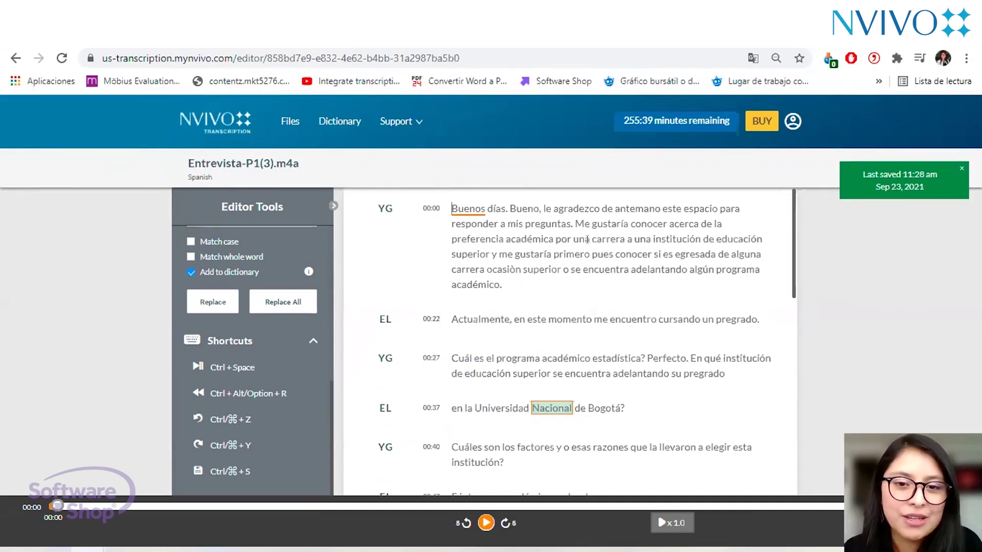
Play the recording until about 00:12, pause it, and change "carrera a una institución" to "carrera y una institución" in the first entry.
click(483, 524)
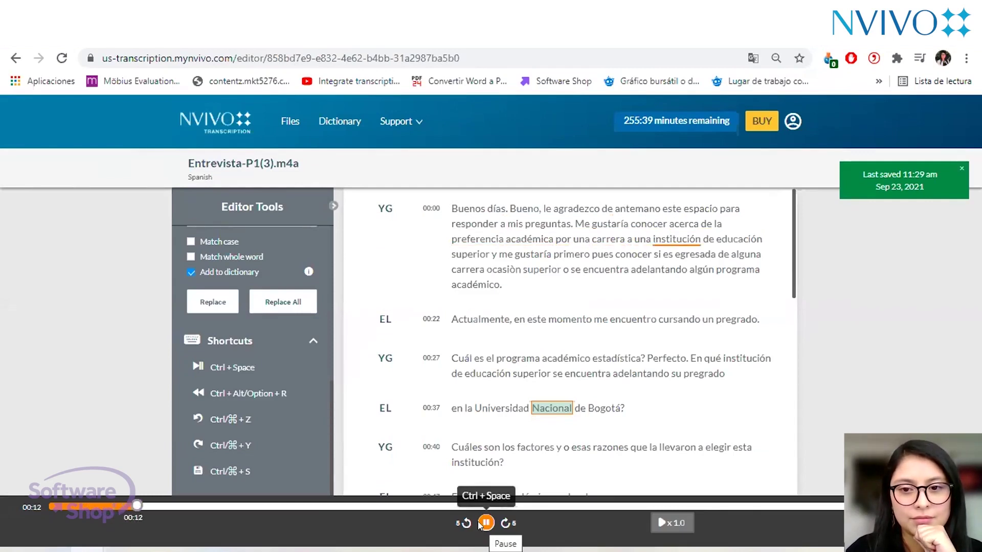
click(485, 523)
click(629, 239)
key(BackSpace)
text(y)
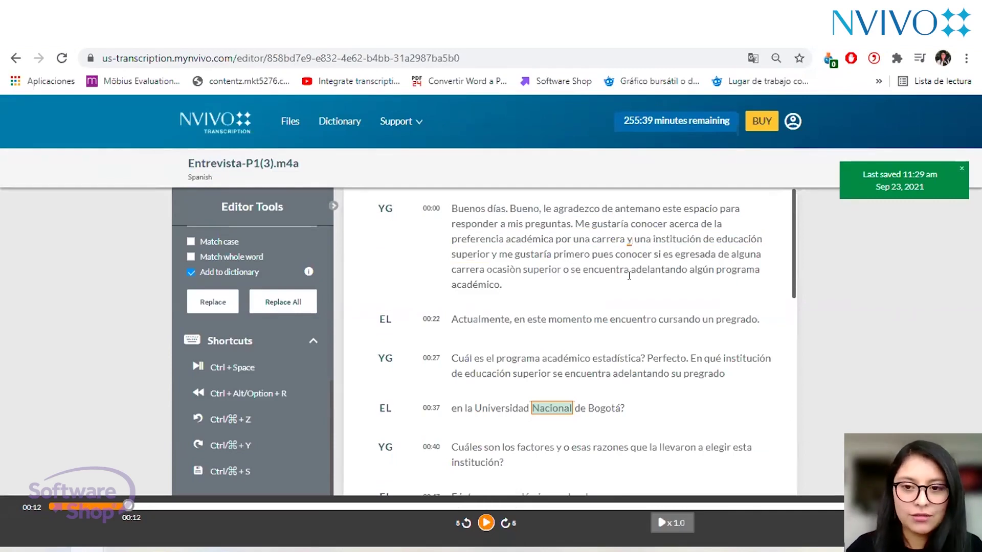
Add the note "(pregunta de entrevista)" after "académico." at the end of the first YG entry.
click(489, 258)
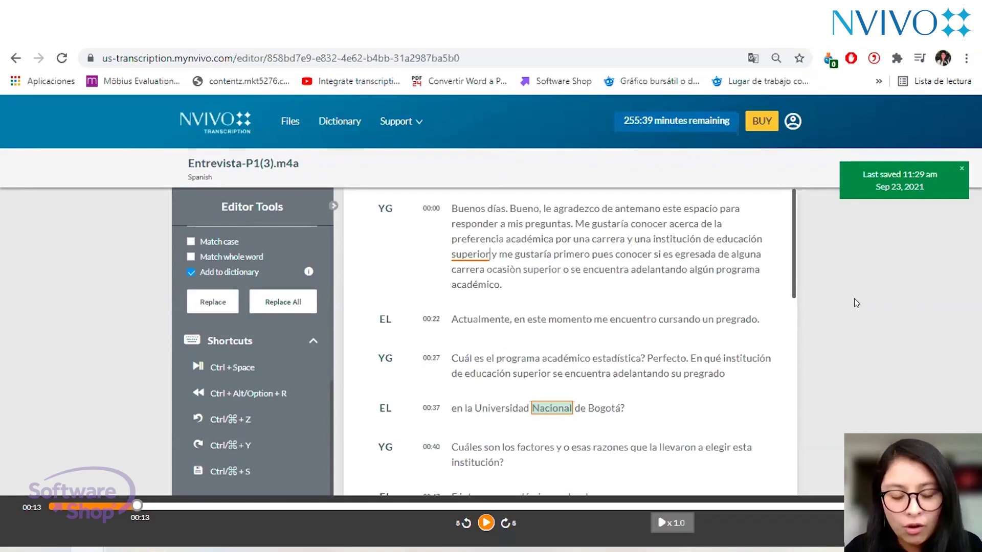
click(513, 280)
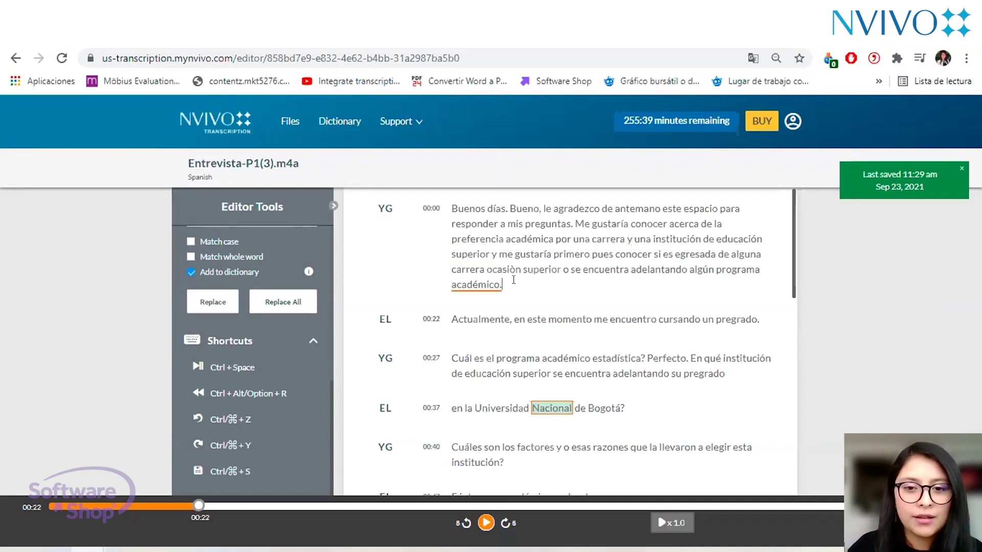
text((pregunta de entrevista)
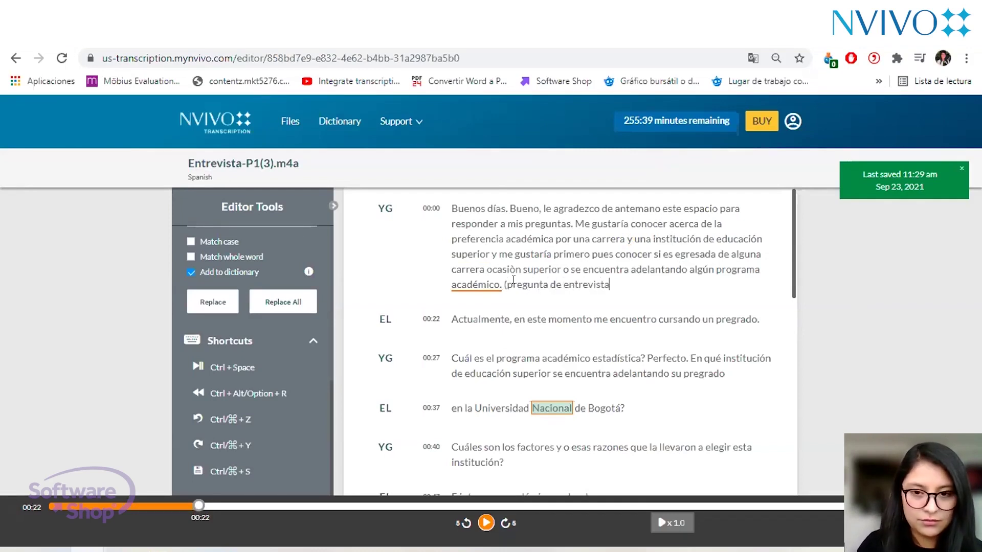
text())
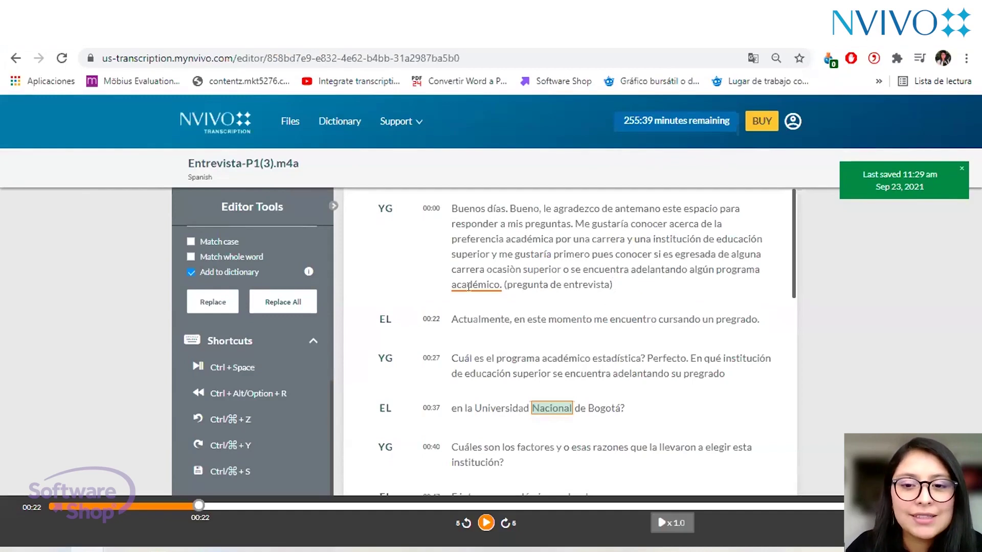
Correct the accent in the first entry so the misspelled word reads "ocasión".
click(516, 269)
key(BackSpace)
text(ó)
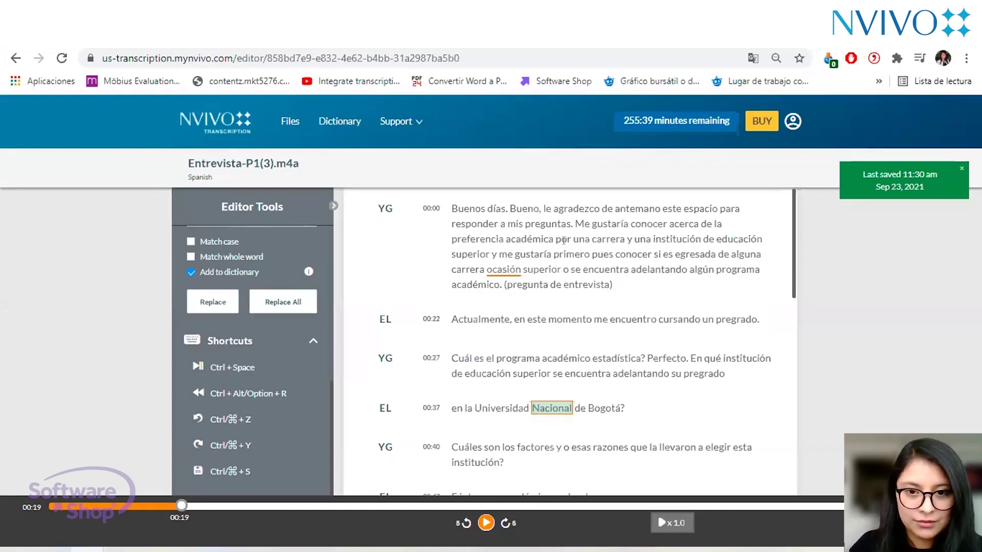
Play the recording briefly from 00:22, merge the EL reply into the first YG entry, and change its opening word to "actualmente.".
click(485, 285)
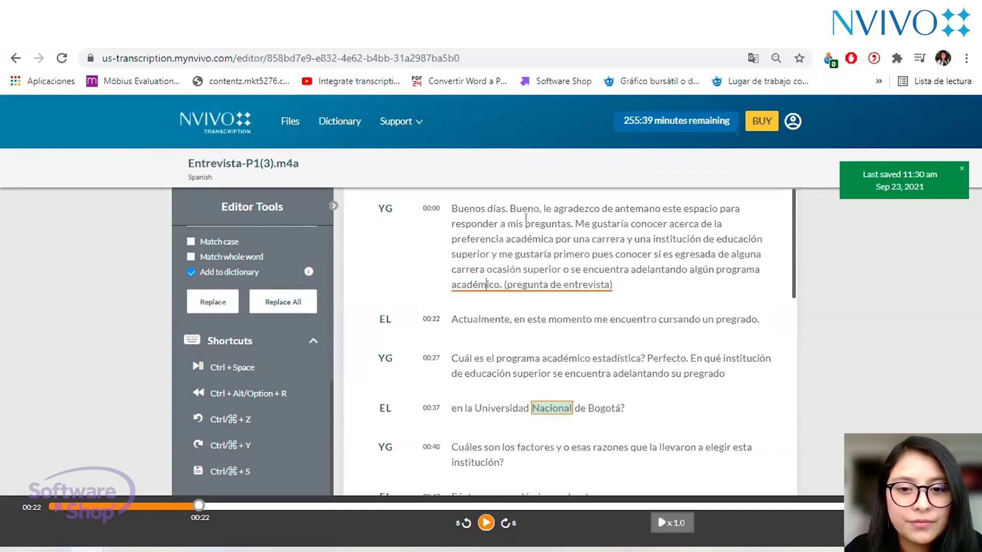
click(485, 523)
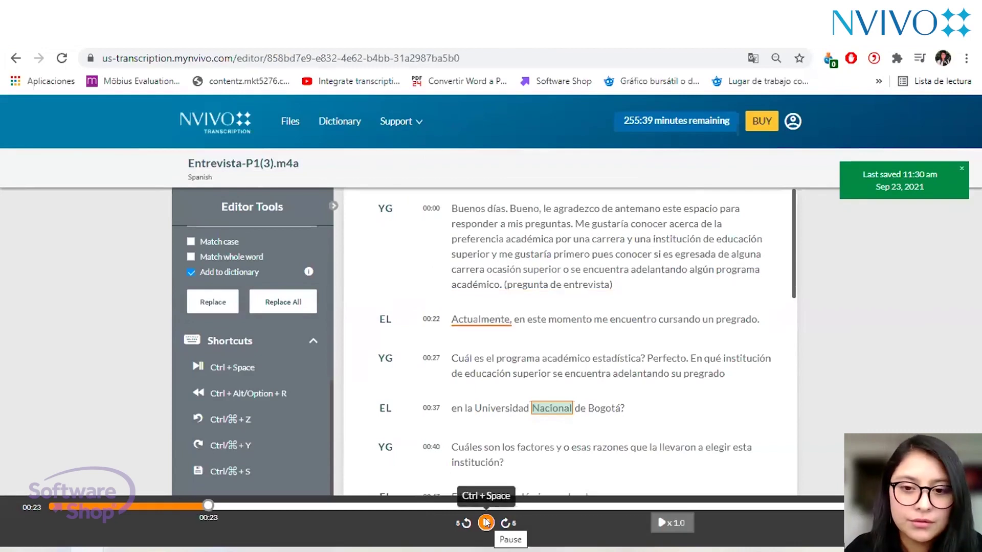
click(485, 523)
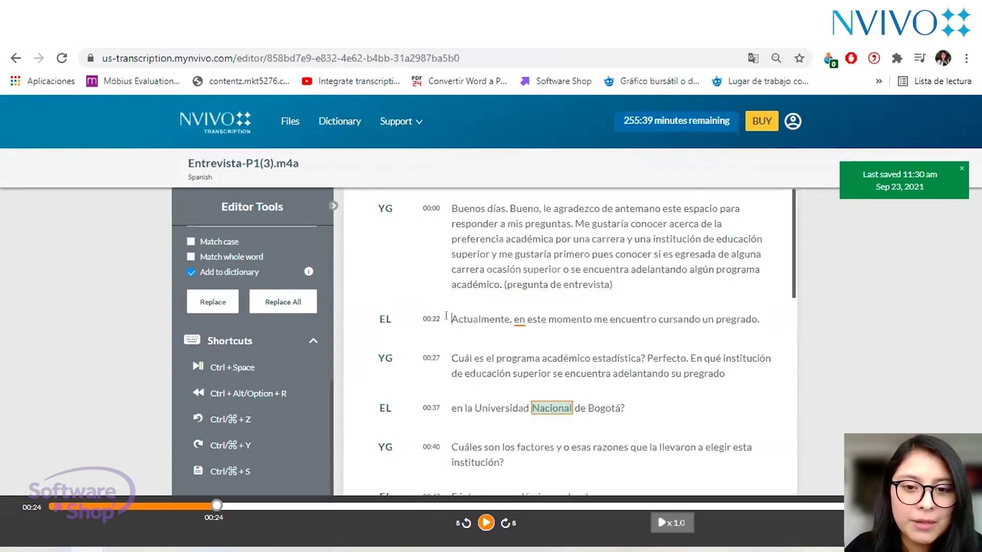
click(446, 315)
key(BackSpace)
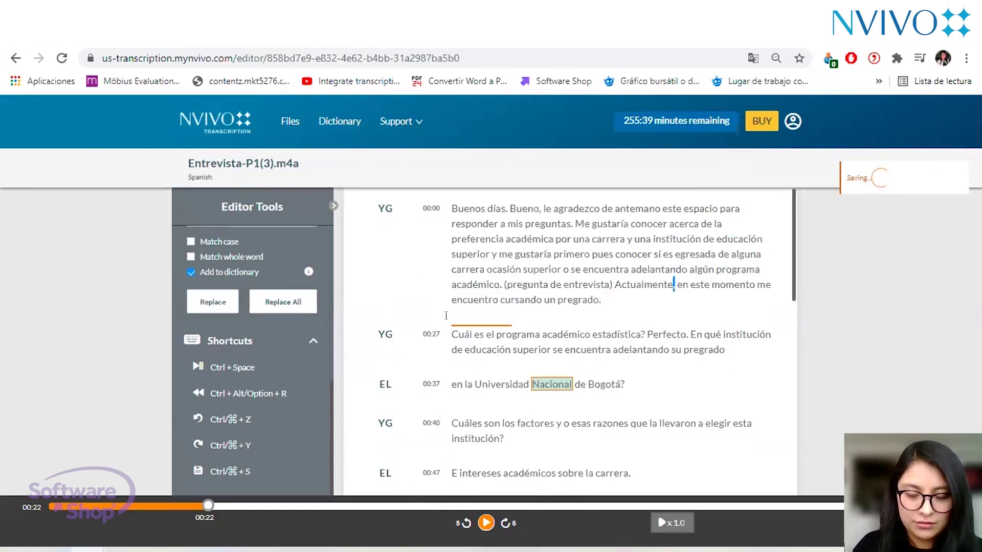
key(shift+Left)
text(a)
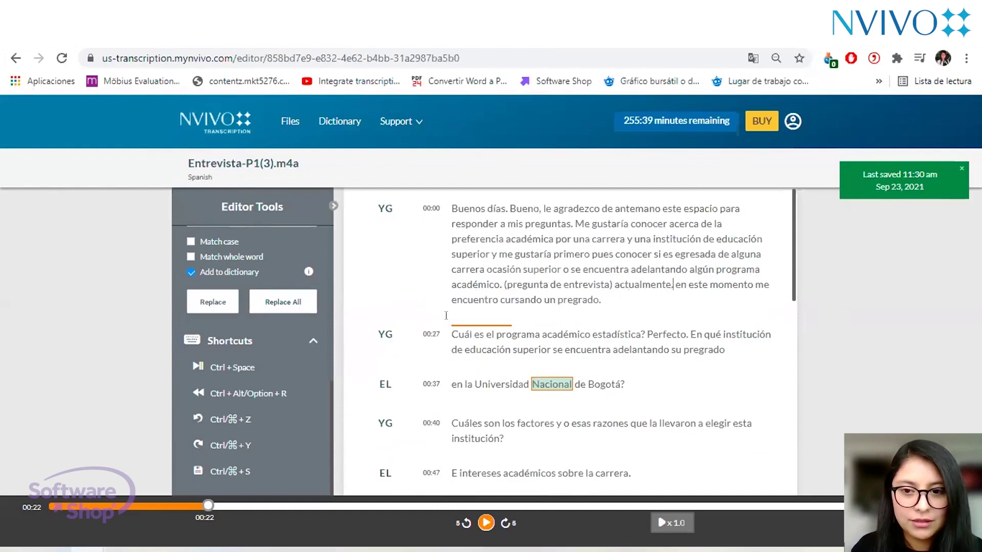
Split "En este momento me encuentro cursando un pregrado." into its own capitalized entry and replace all instances of the "Speaker" label with EL.
key(Return)
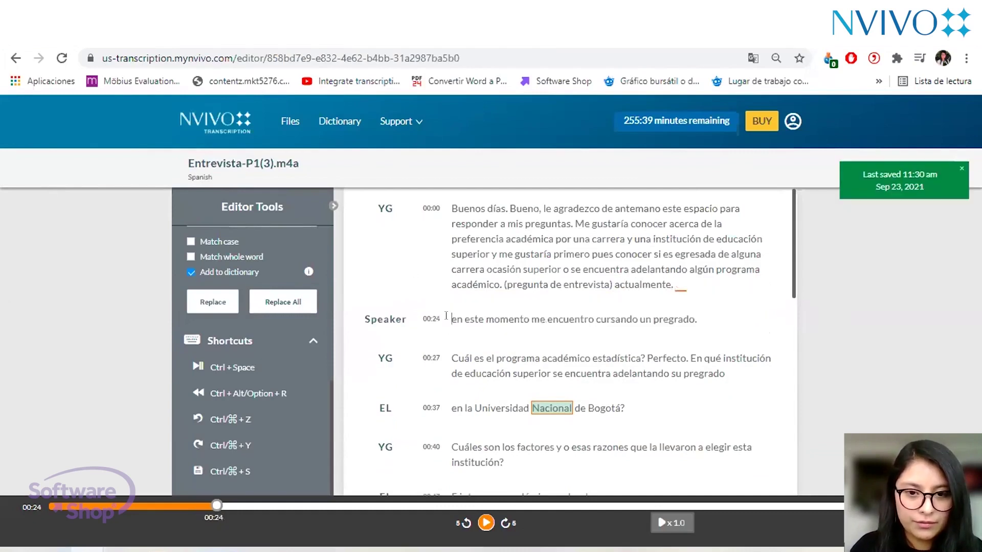
key(shift+Right)
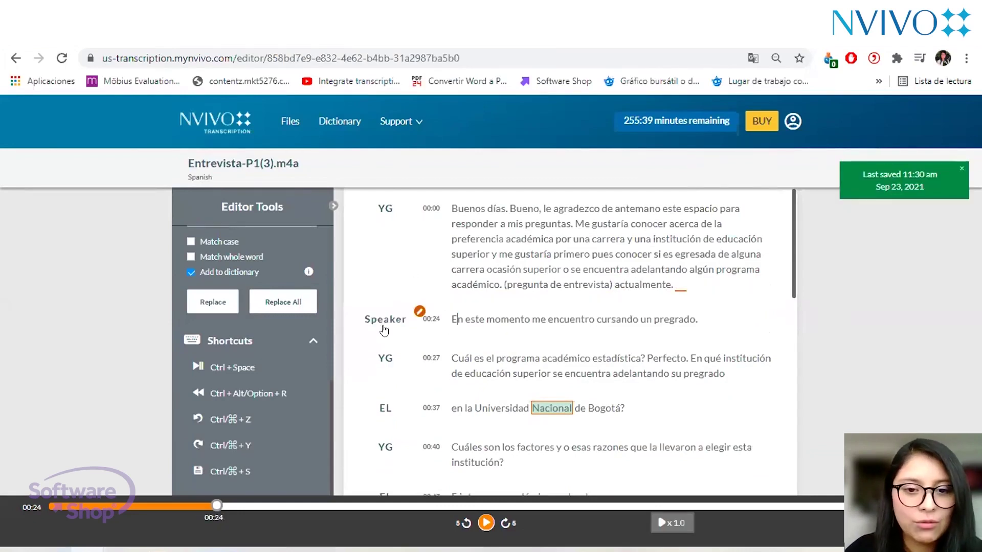
click(397, 319)
text(E)
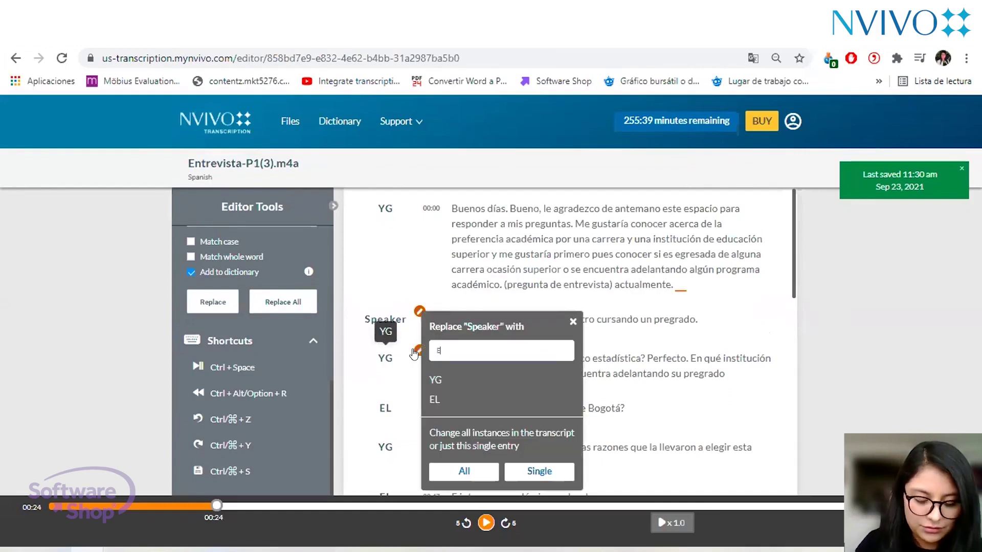
text(L)
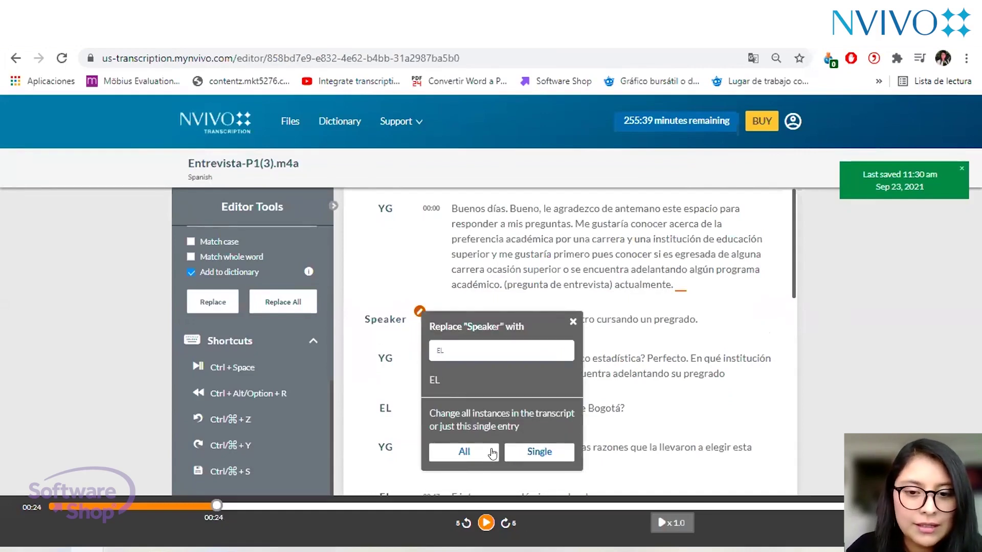
click(492, 453)
Play the recording from 00:24 to about 00:29, pause it, and insert "¿" before "Cuál" in the 00:27 YG entry.
click(487, 522)
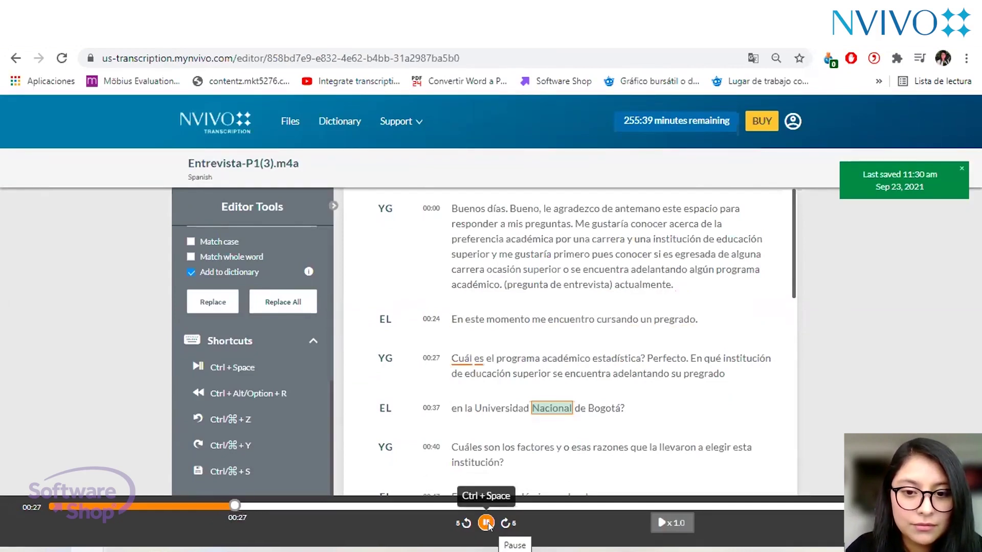
click(487, 522)
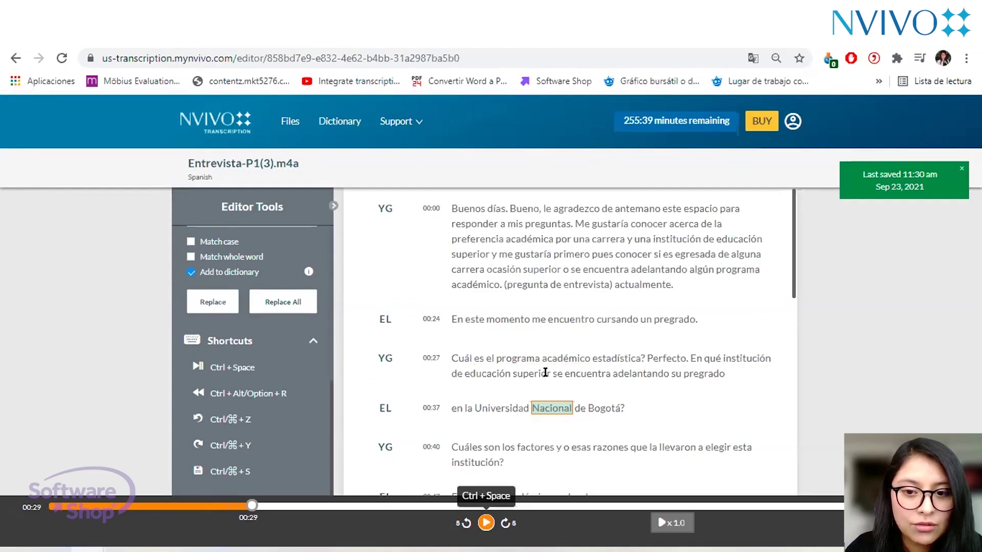
click(457, 359)
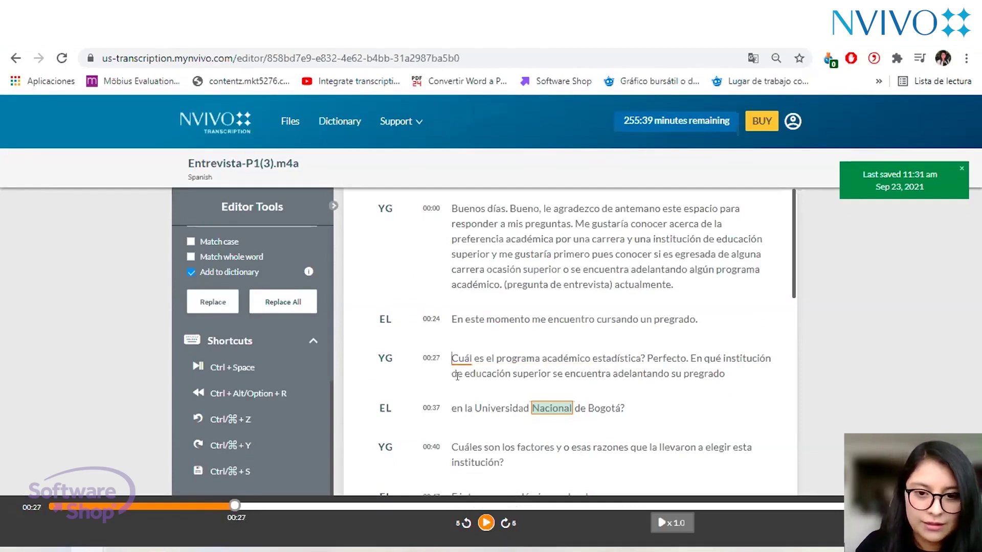
text(¿)
Split the 00:27 YG entry so that "Estadística", capitalized and without its question mark, and "Perfecto." each start a separate entry.
key(Right)
key(Right)
key(Right)
key(Right)
key(Right)
key(Right)
key(Right)
key(Right)
key(Right)
key(Right)
key(Right)
key(Right)
key(Right)
key(Right)
key(Right)
key(Right)
key(Right)
key(Right)
key(Right)
key(Right)
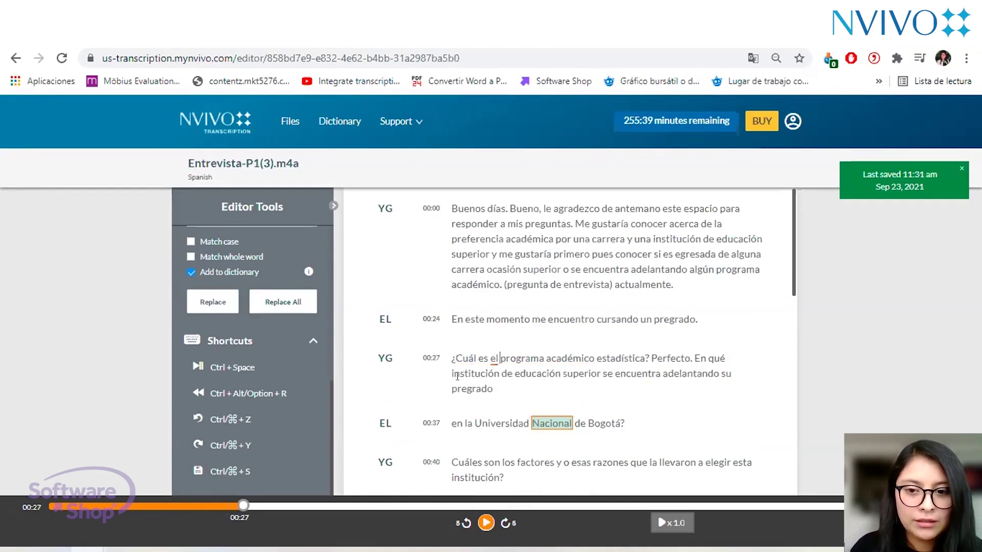
key(Right)
key(Right)
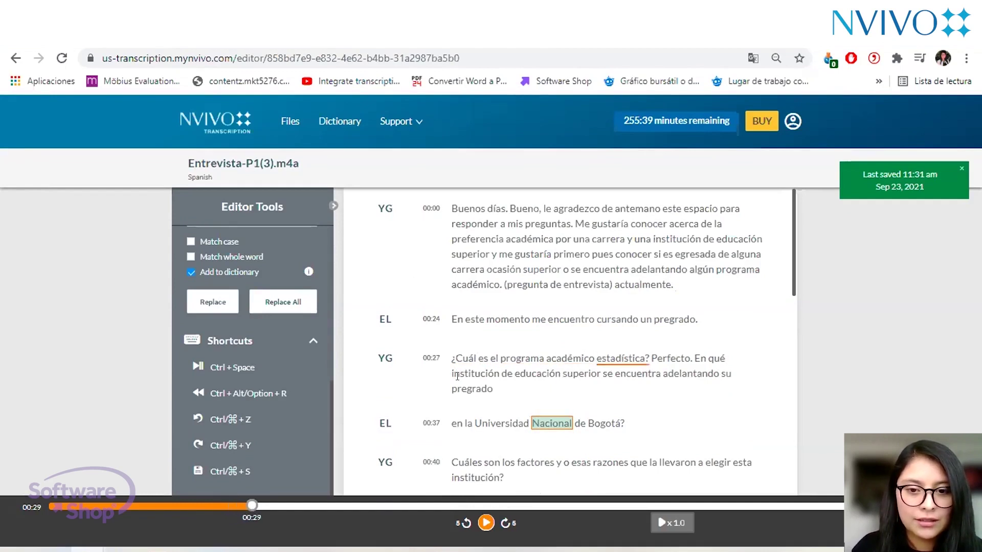
key(Return)
key(shift+Right)
text(E)
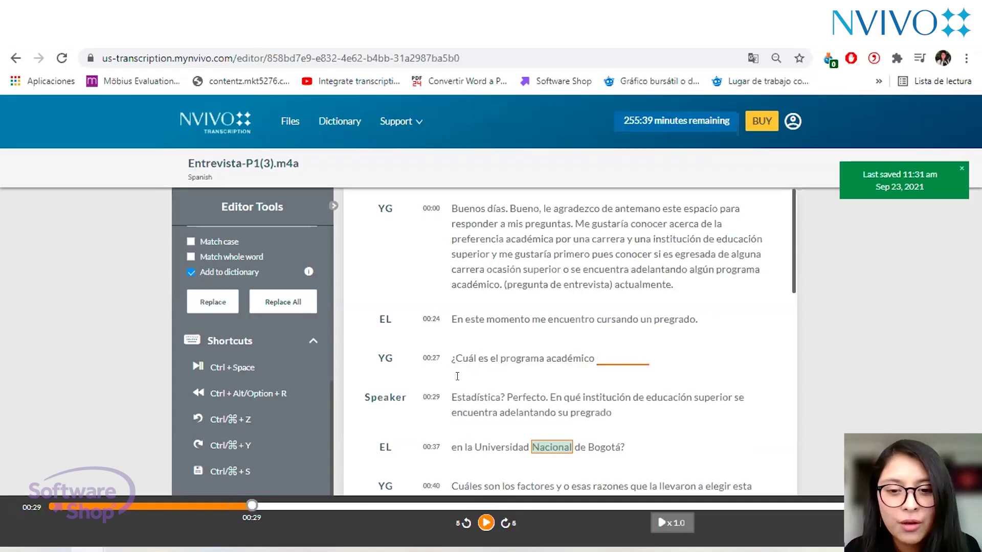
key(BackSpace)
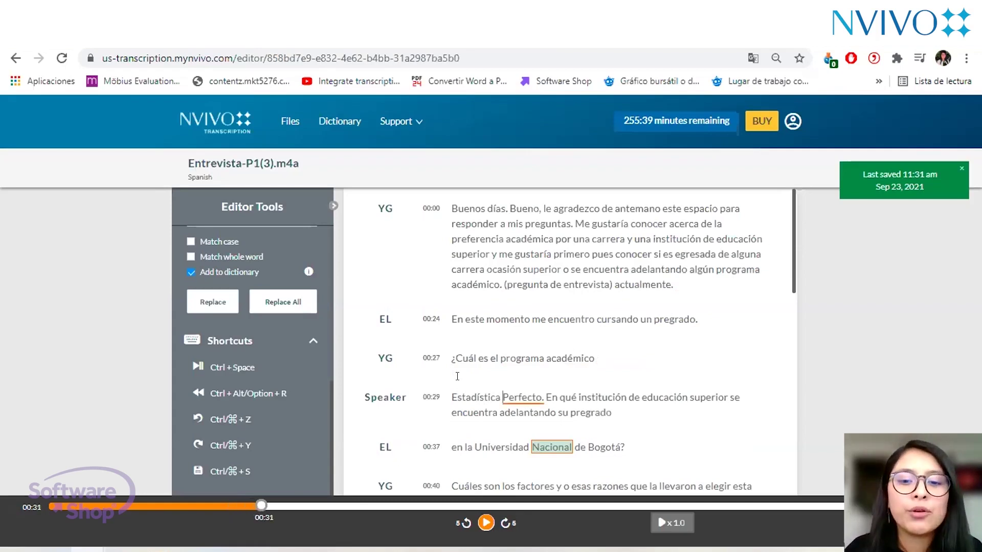
key(Return)
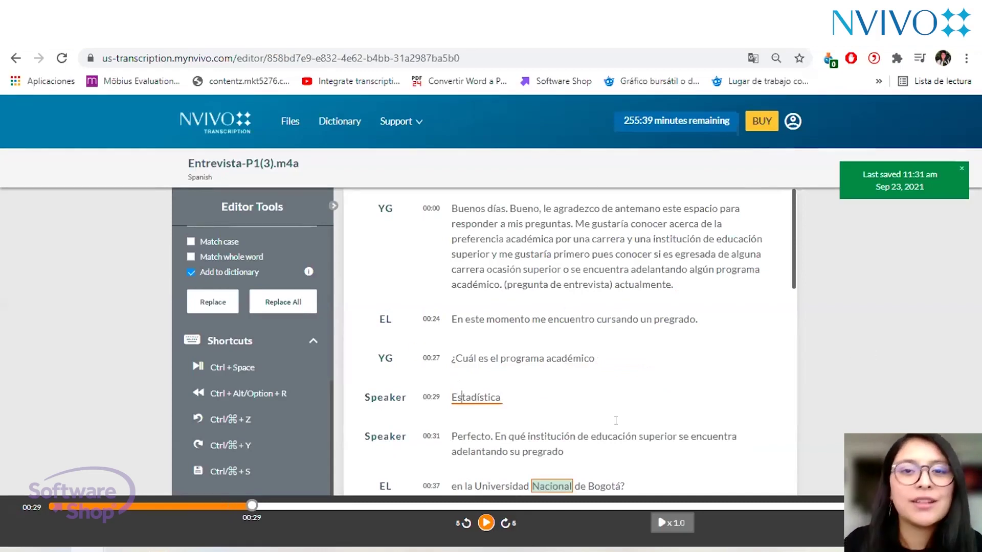
Change the speaker label of the 00:29 "Estadística" entry to EL for that single entry only.
scroll(562, 354, down, 4)
scroll(480, 353, up, 3)
mouse_move(389, 332)
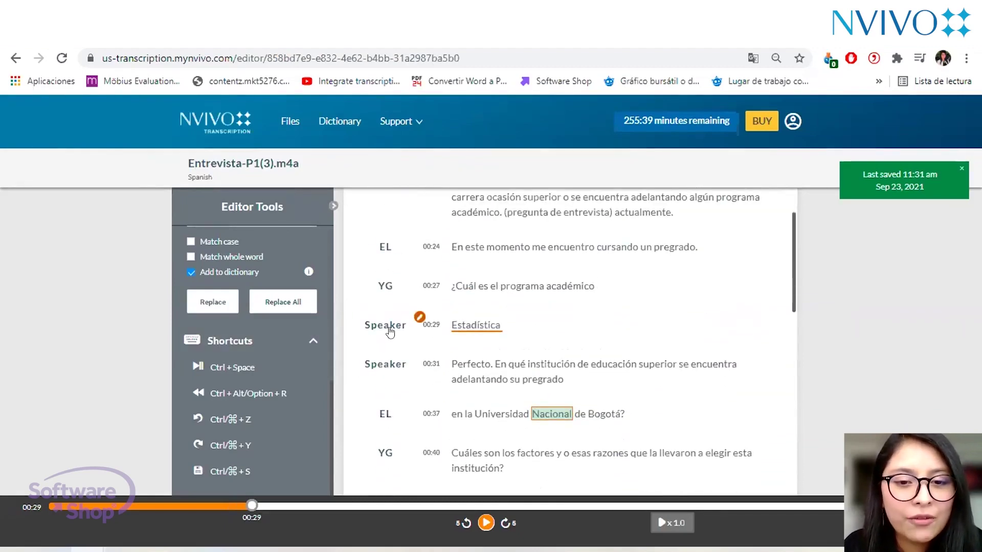
click(390, 332)
click(435, 407)
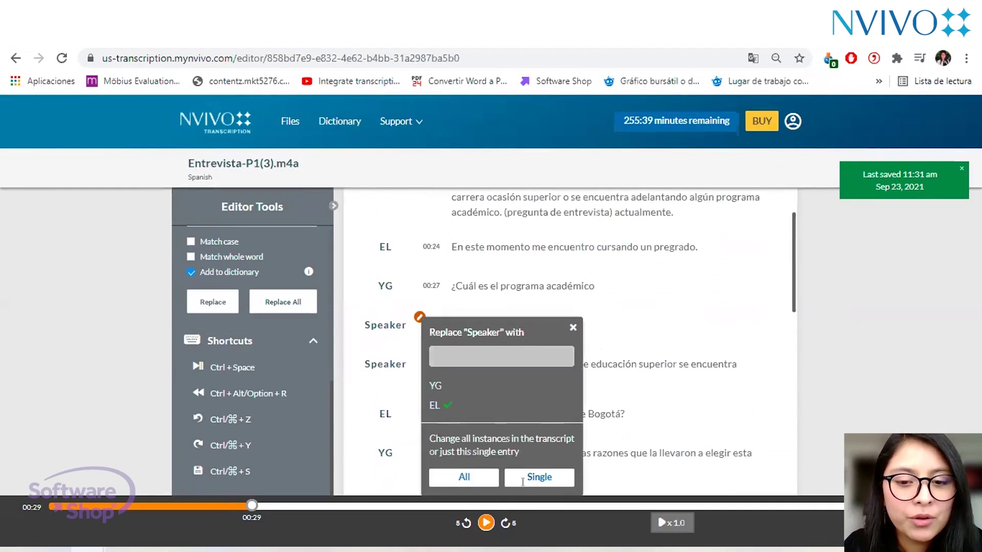
click(525, 477)
Change the speaker label of the 00:31 "Perfecto." entry to YG for that single entry only.
click(389, 364)
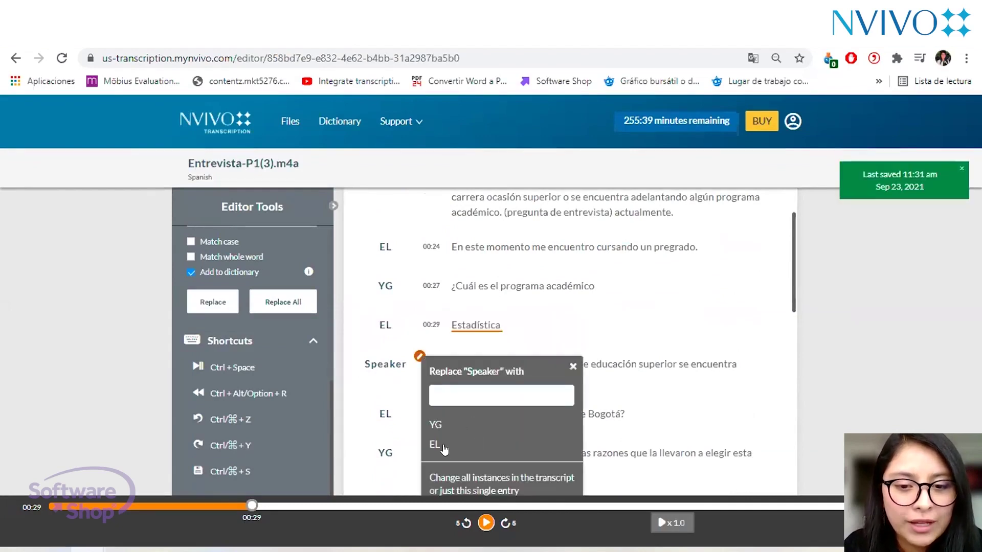
click(435, 424)
scroll(478, 421, down, 3)
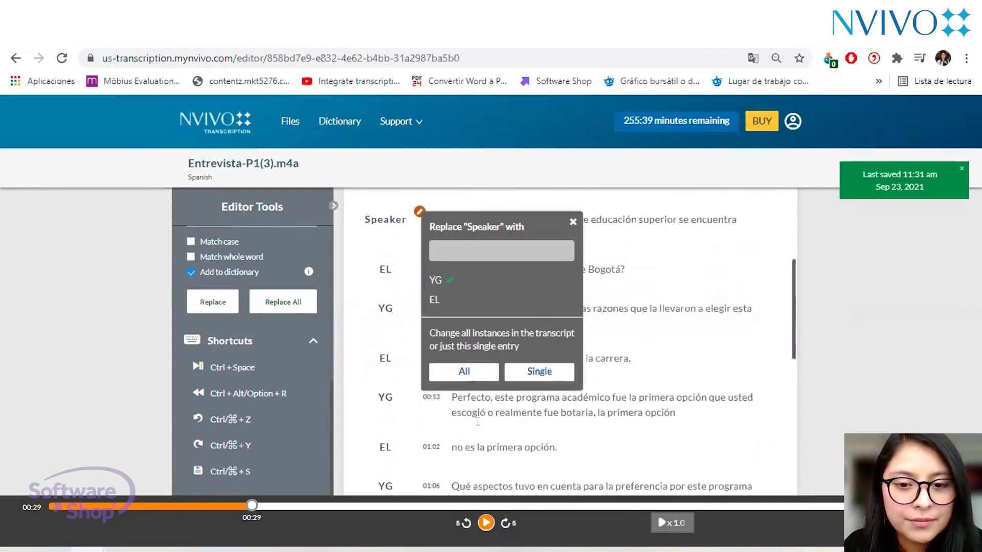
click(537, 372)
Export the edited transcript as a .DOCX file and open the download in Word with editing enabled.
scroll(673, 354, up, 3)
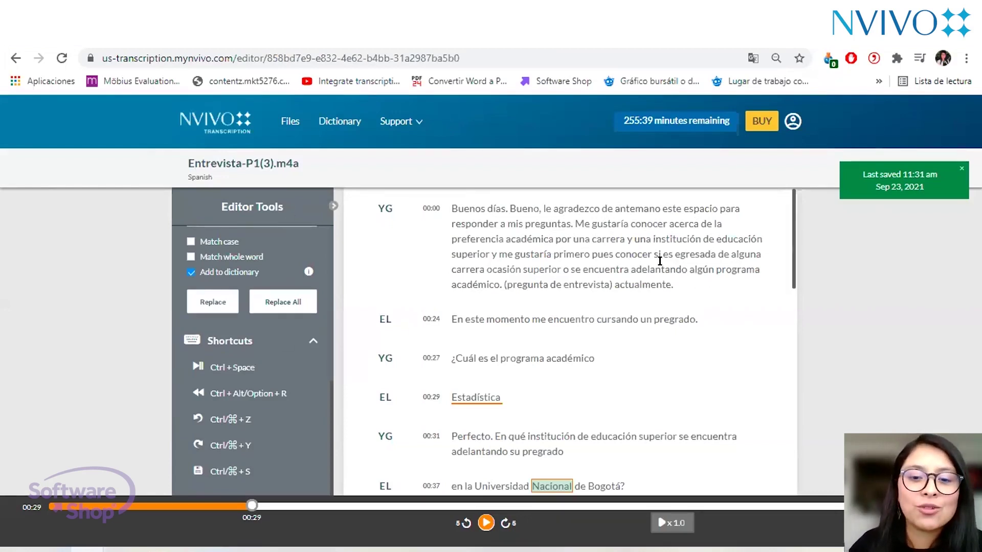
scroll(659, 261, down, 3)
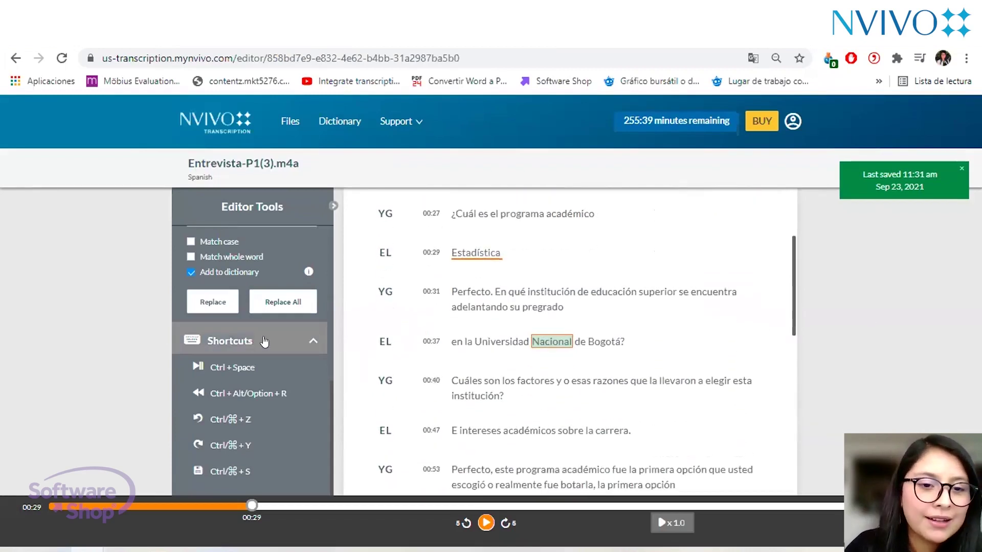
scroll(264, 342, up, 5)
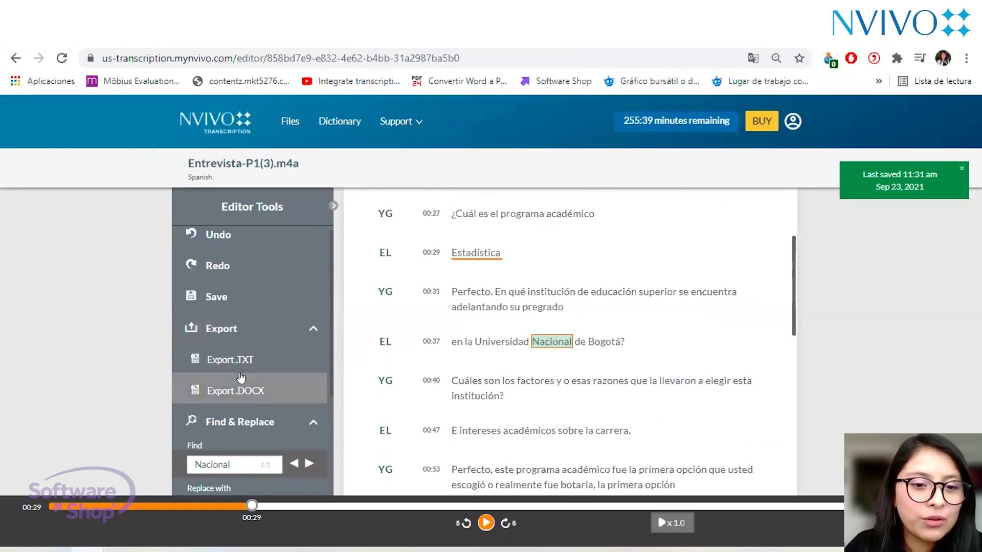
click(258, 386)
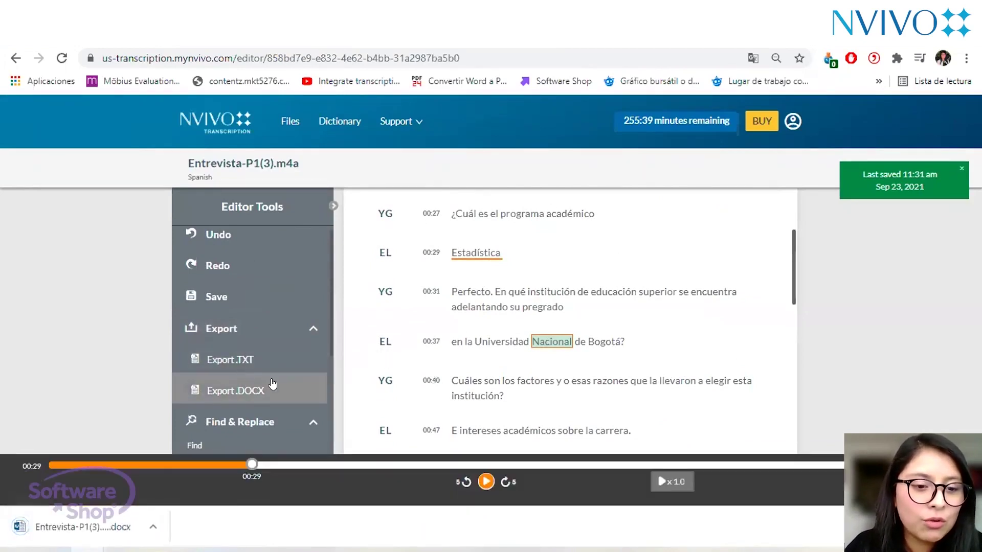
click(81, 526)
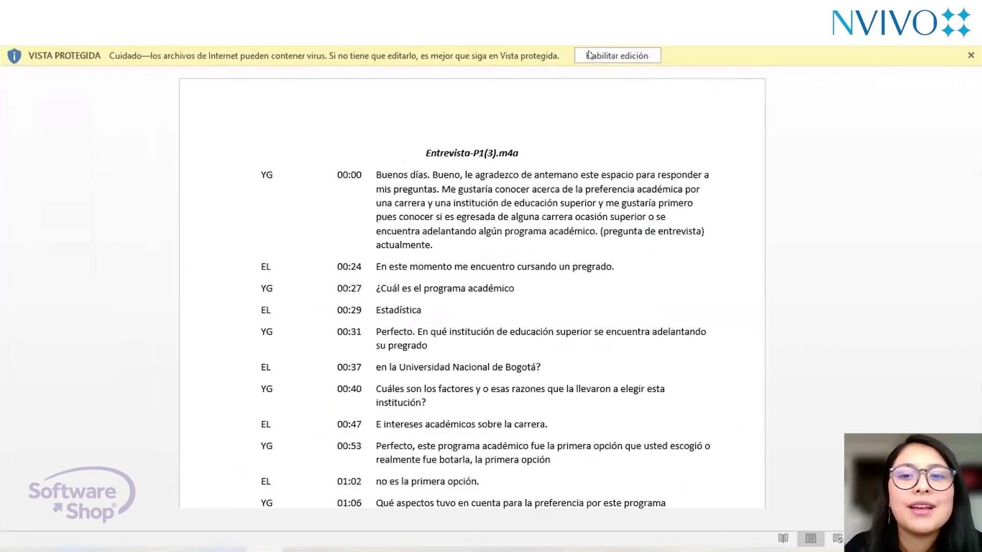
click(593, 53)
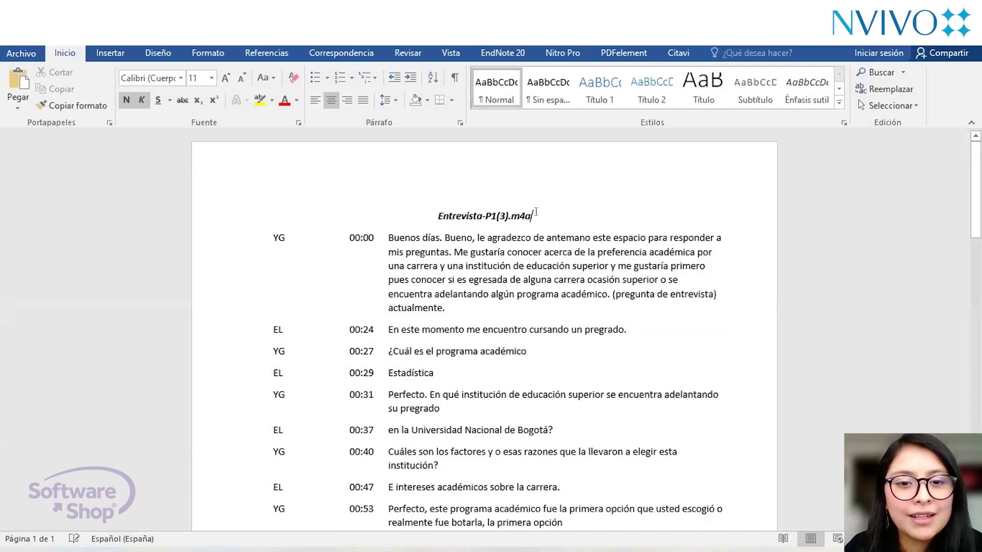
Examine the exported Word transcript's speaker labels, timestamps and entry text from the first entry to the last.
scroll(535, 212, down, 2)
click(275, 169)
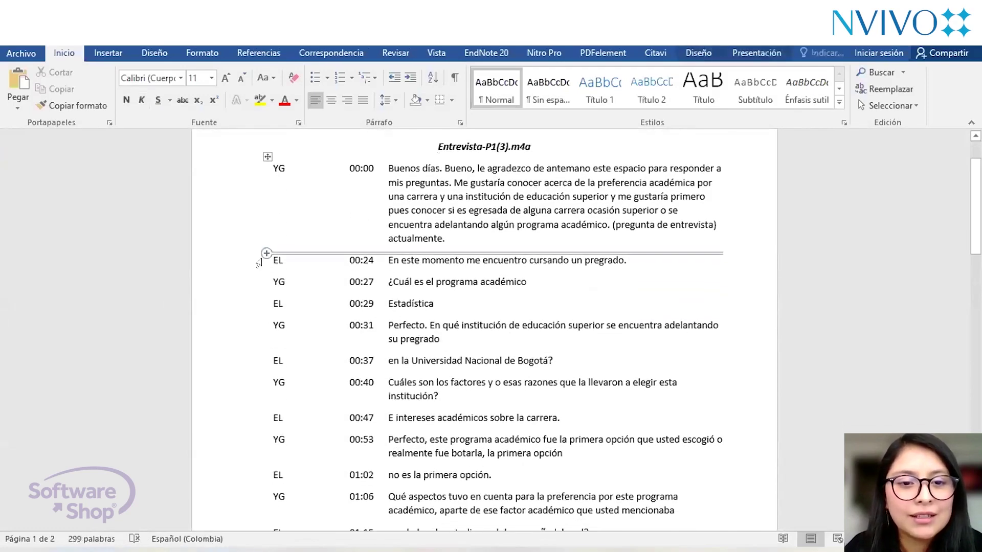
click(284, 281)
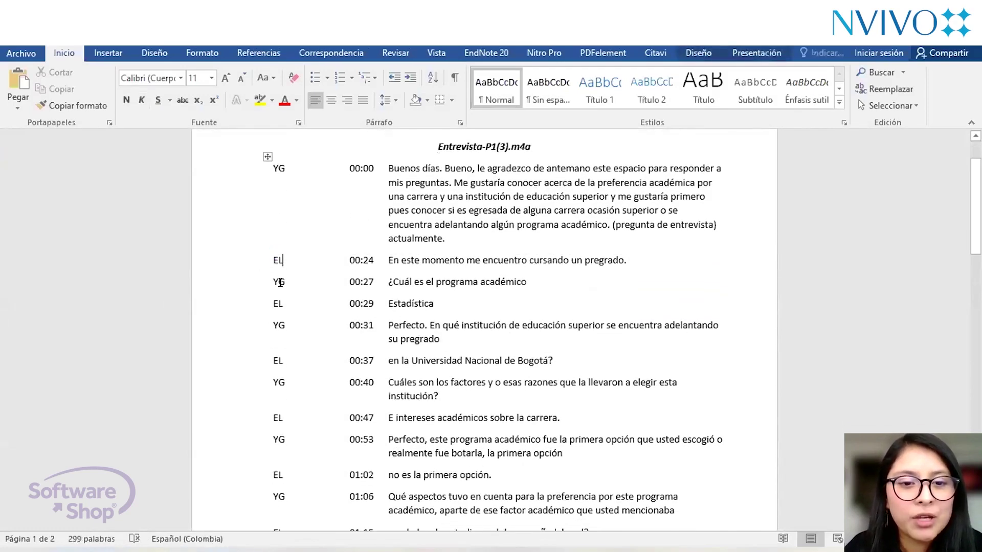
click(367, 168)
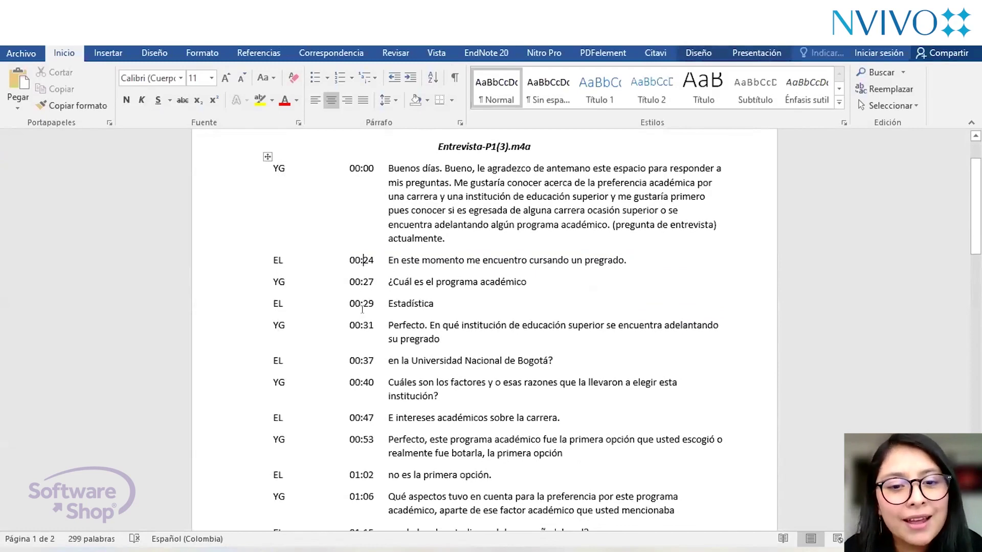
click(545, 183)
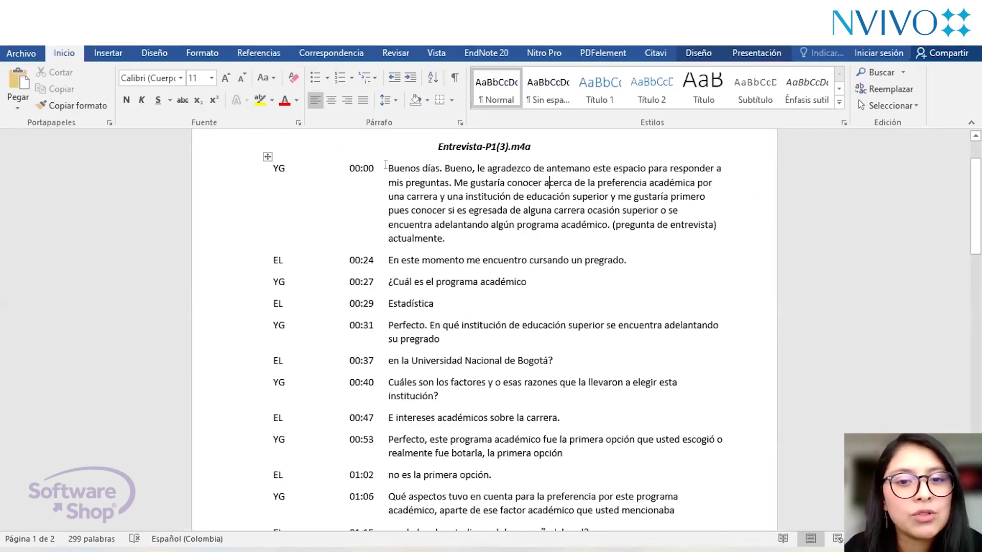
drag(387, 166, 325, 249)
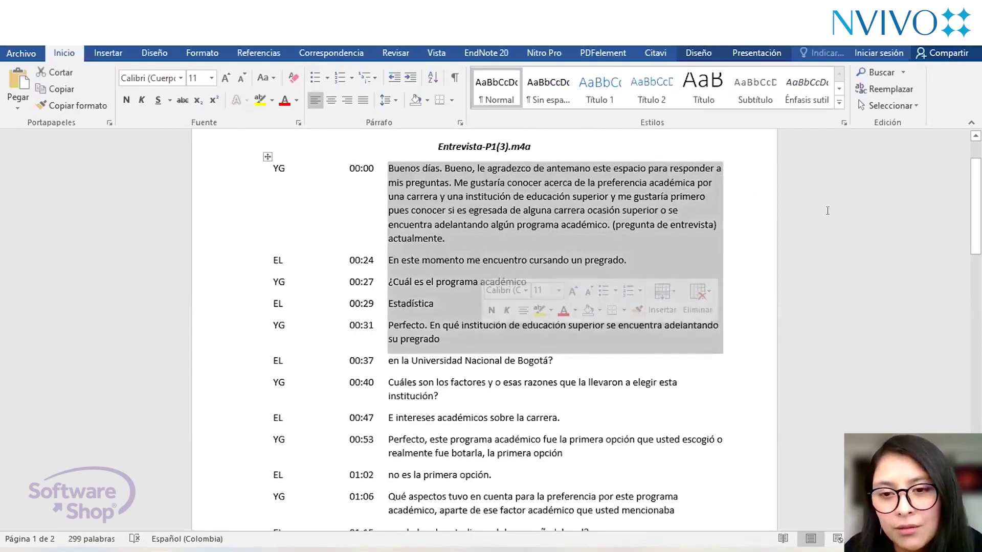
scroll(559, 325, down, 2)
scroll(559, 326, down, 8)
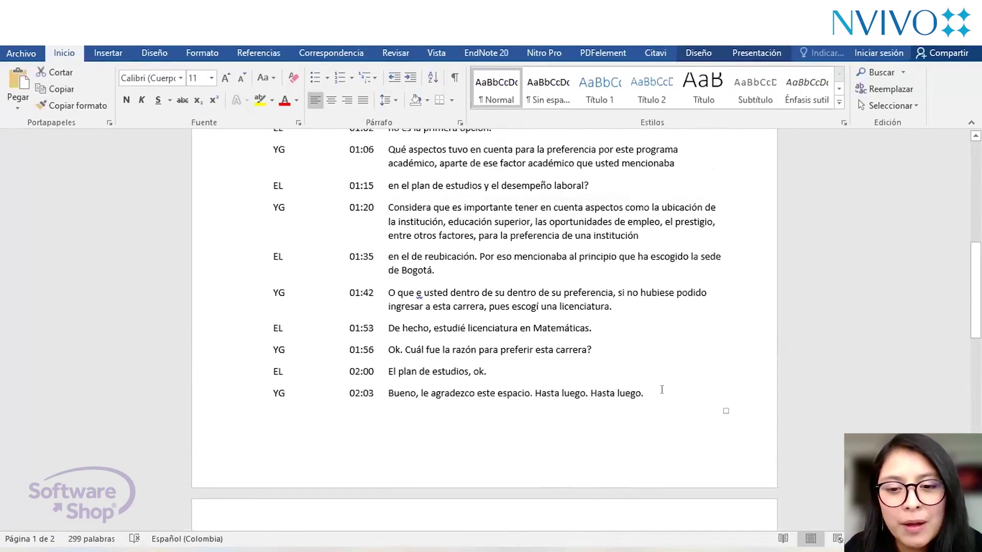
key(ctrl+Home)
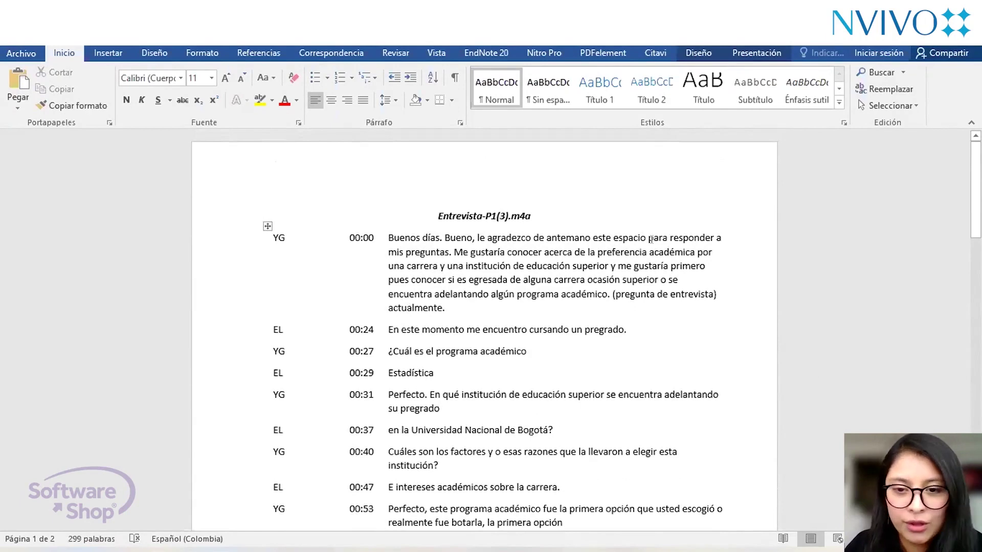
key(ctrl+End)
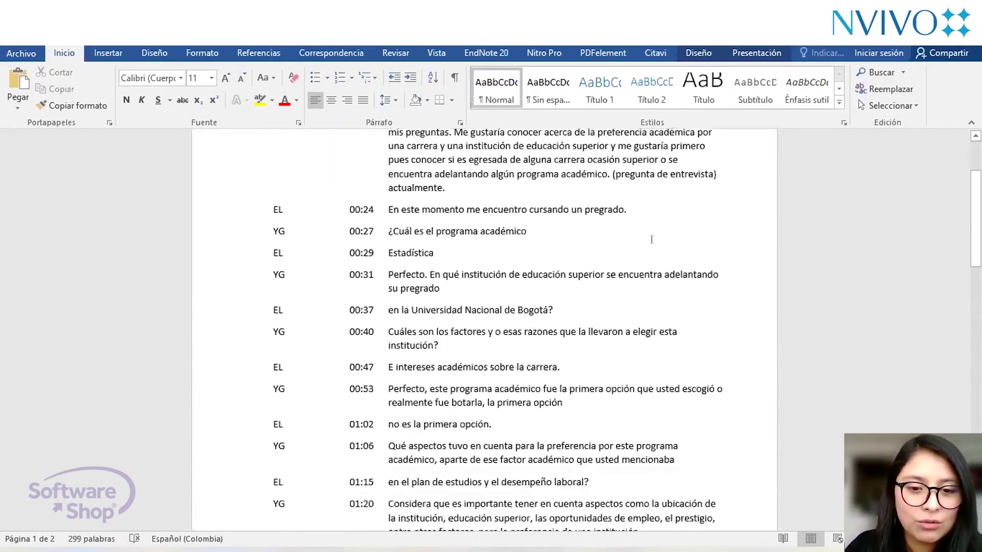
key(ctrl+Home)
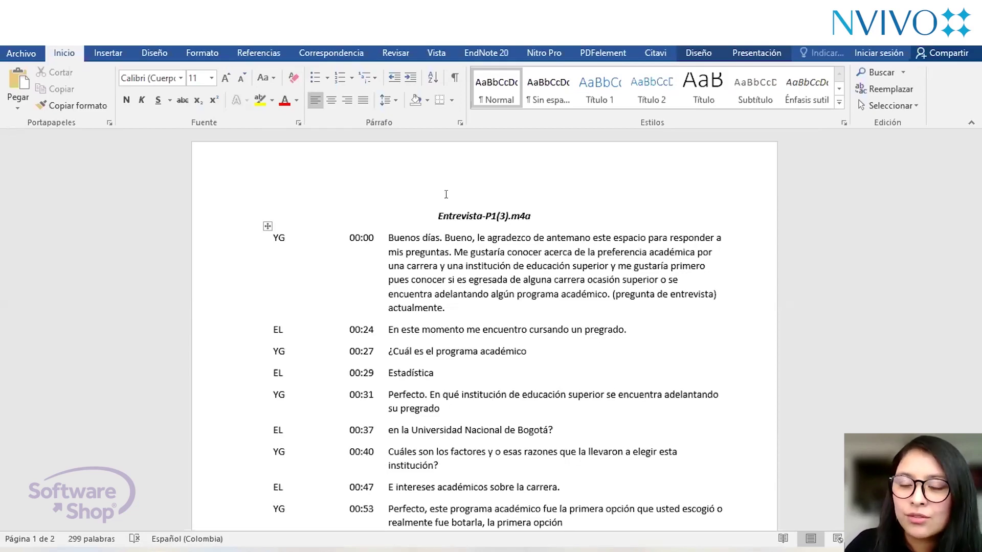
Switch back to NVivo Transcription in the browser and review the transcript entries after 00:37.
mouse_move(84, 550)
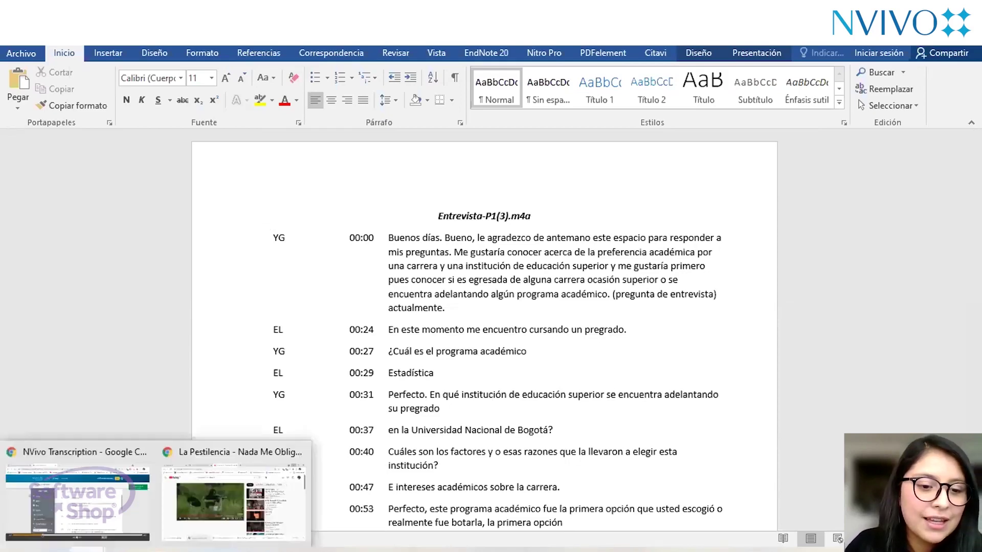
click(77, 481)
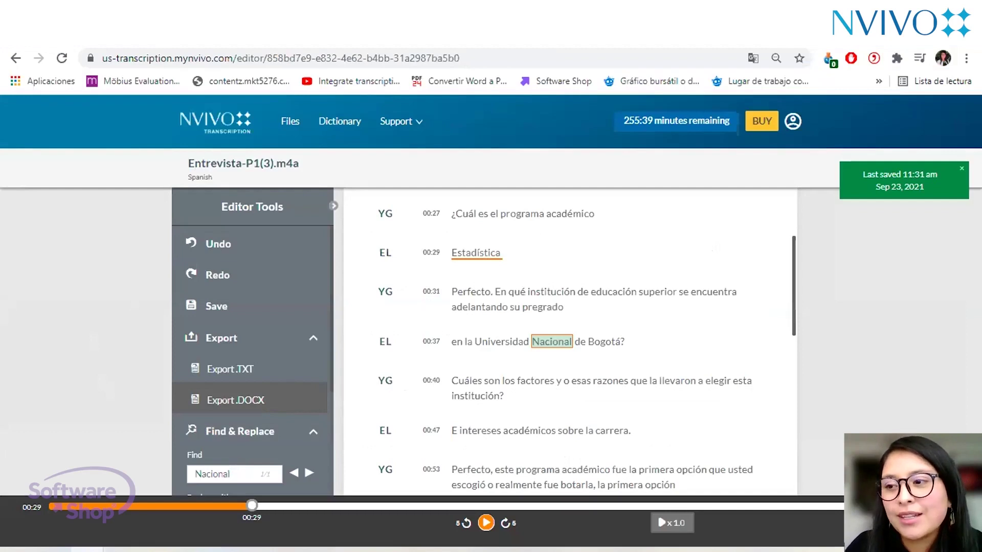
scroll(446, 363, down, 3)
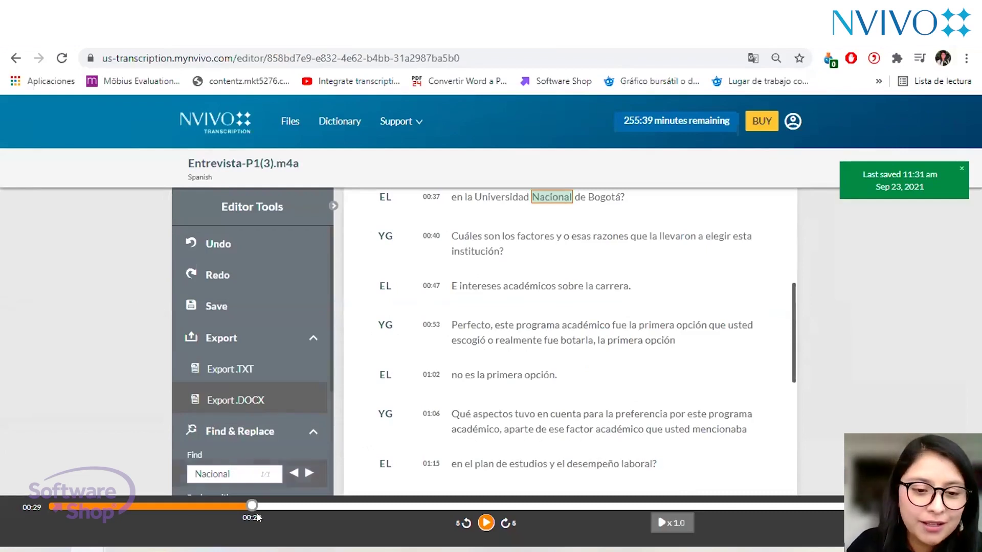
mouse_move(264, 550)
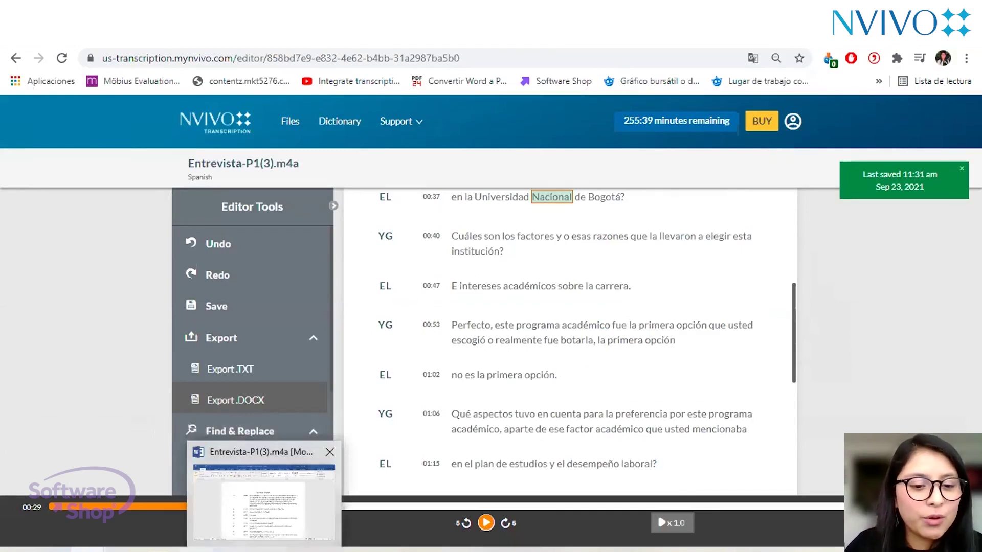
Switch to the NVivo desktop project and submit the Entrevista-P2 audio file for transcription in Spanish.
mouse_move(194, 551)
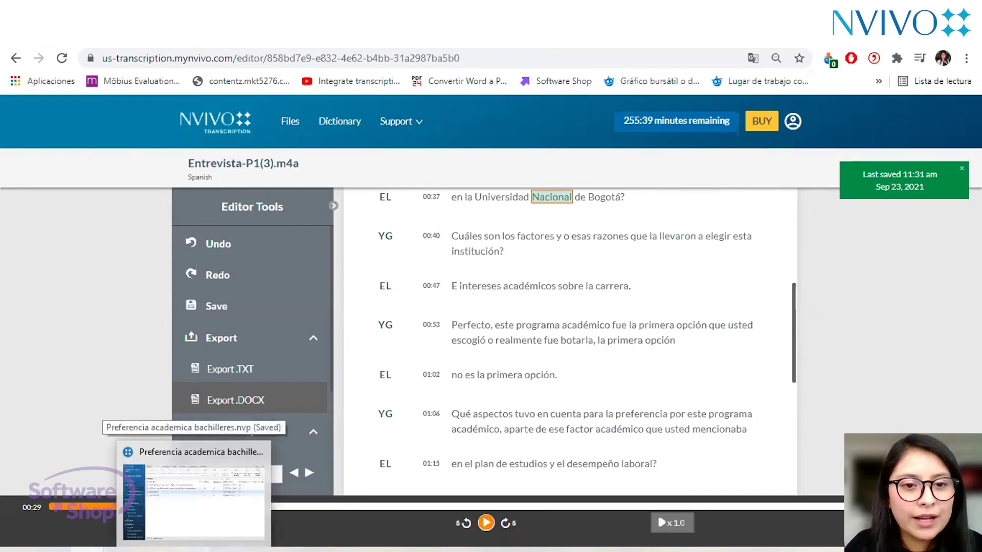
click(193, 460)
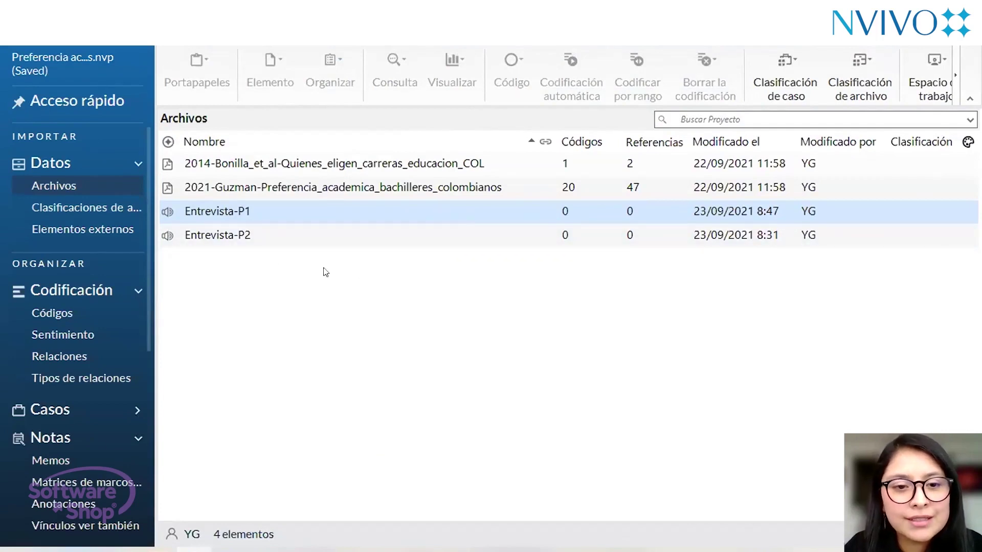
click(294, 244)
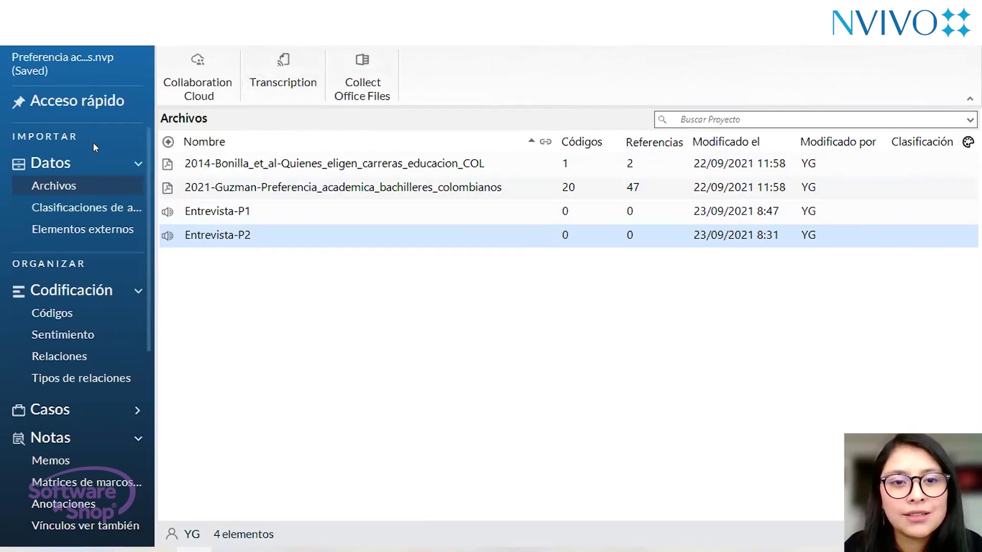
click(295, 65)
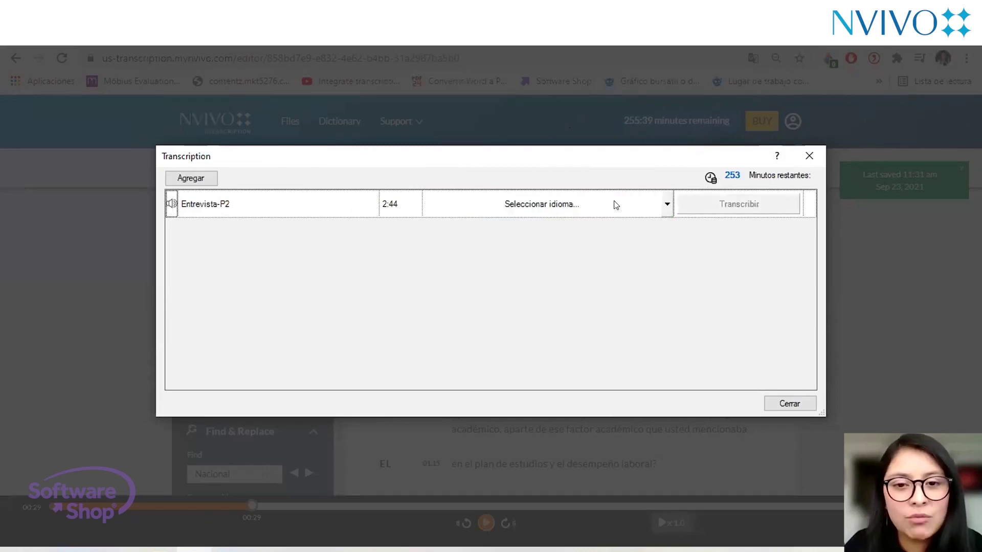
click(667, 204)
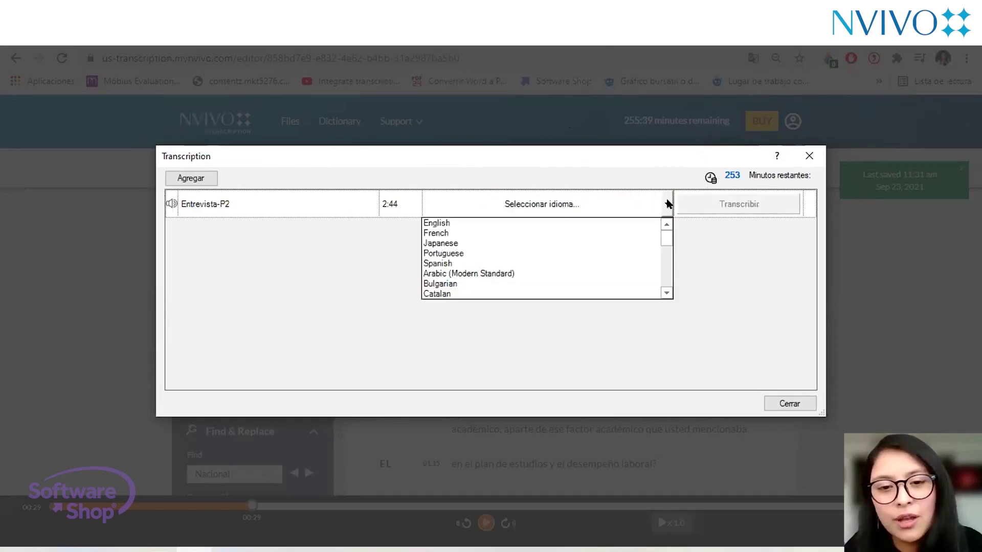
click(495, 263)
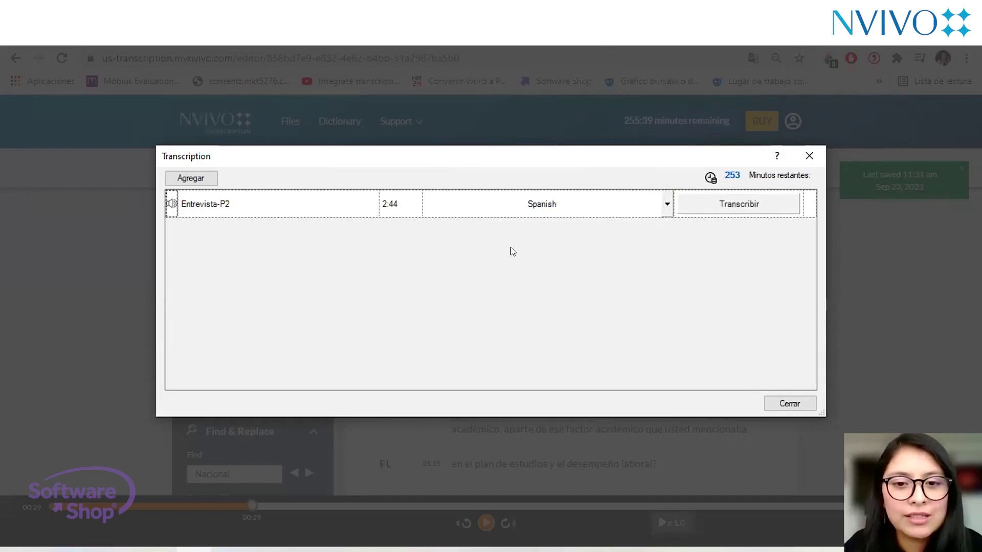
click(754, 199)
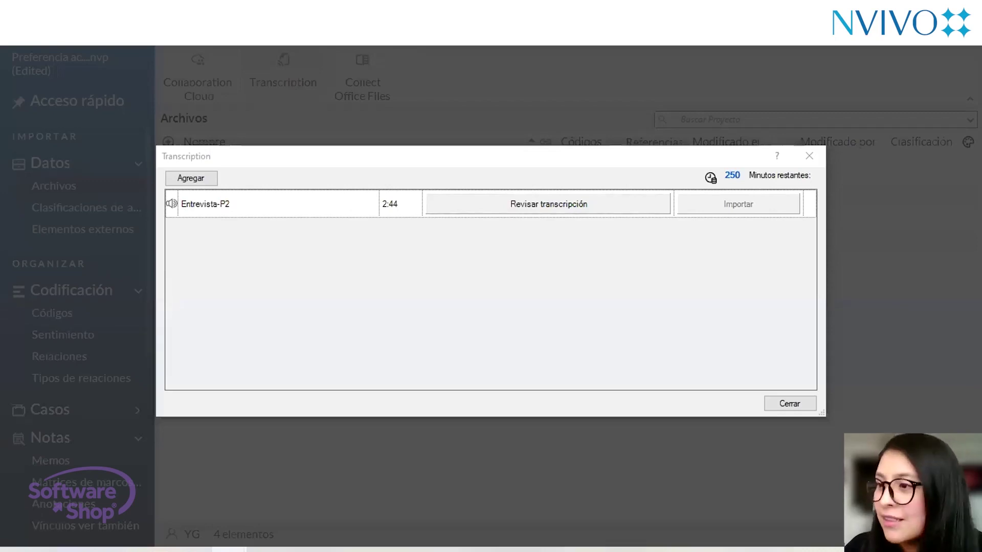
Open the Entrevista-P2 transcript for review in the online editor and look through its speaker entries.
click(538, 203)
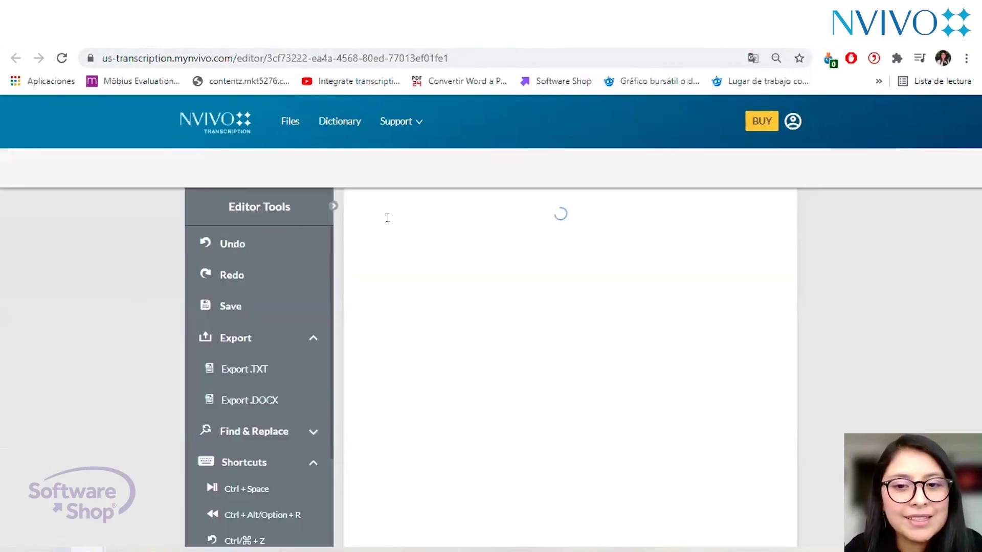
scroll(491, 247, down, 14)
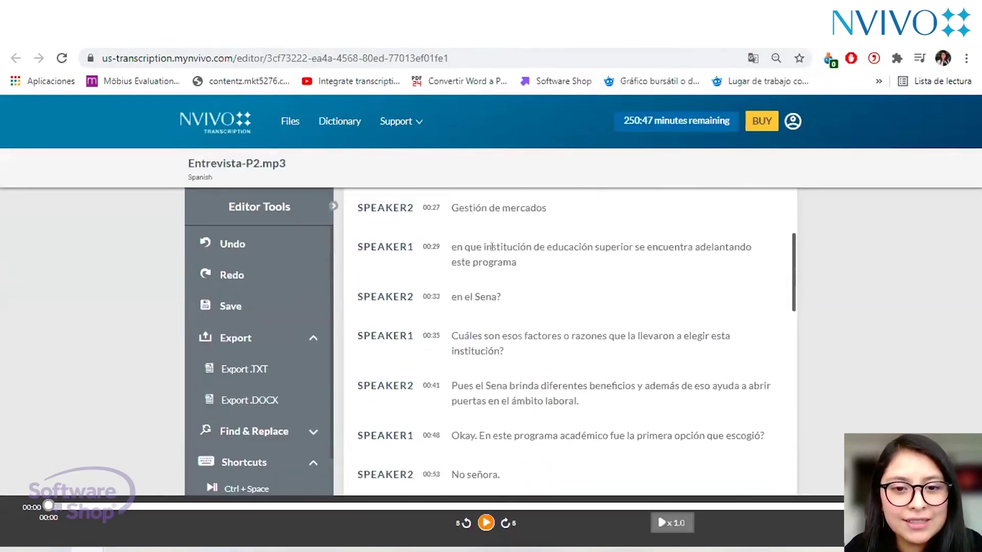
scroll(491, 246, down, 4)
scroll(460, 228, up, 15)
scroll(460, 228, up, 2)
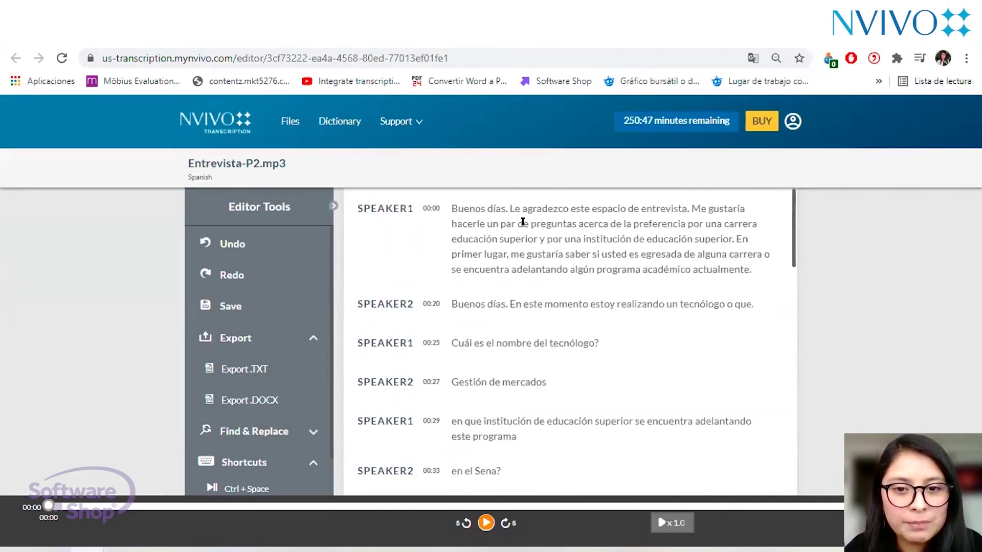
scroll(644, 255, down, 15)
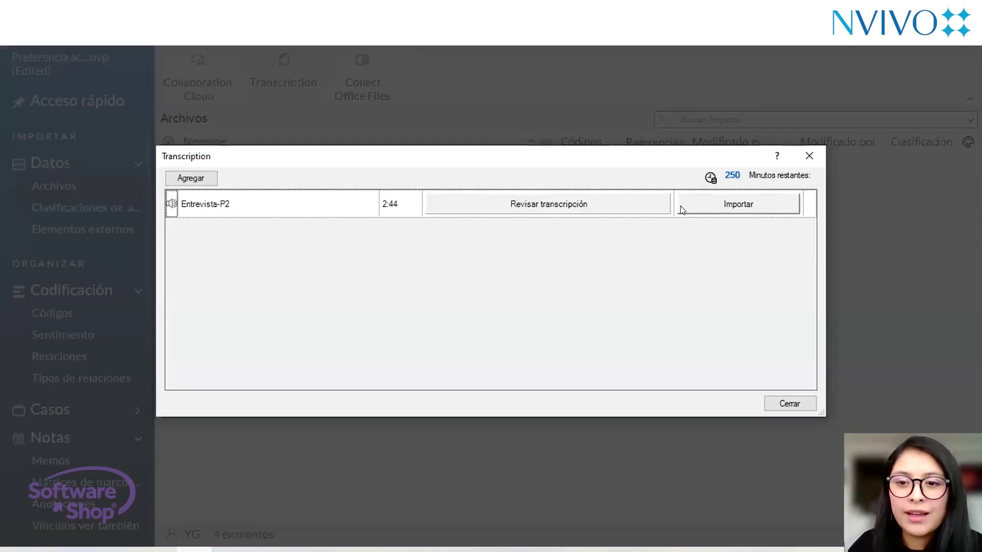
Import the reviewed transcript into the project and open the Entrevista-P2 audio file.
click(680, 205)
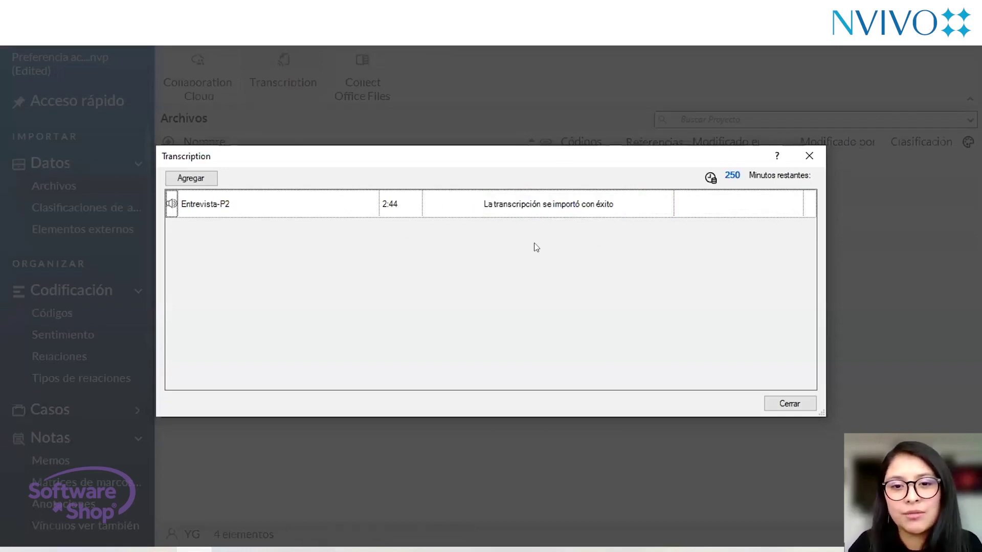
click(789, 403)
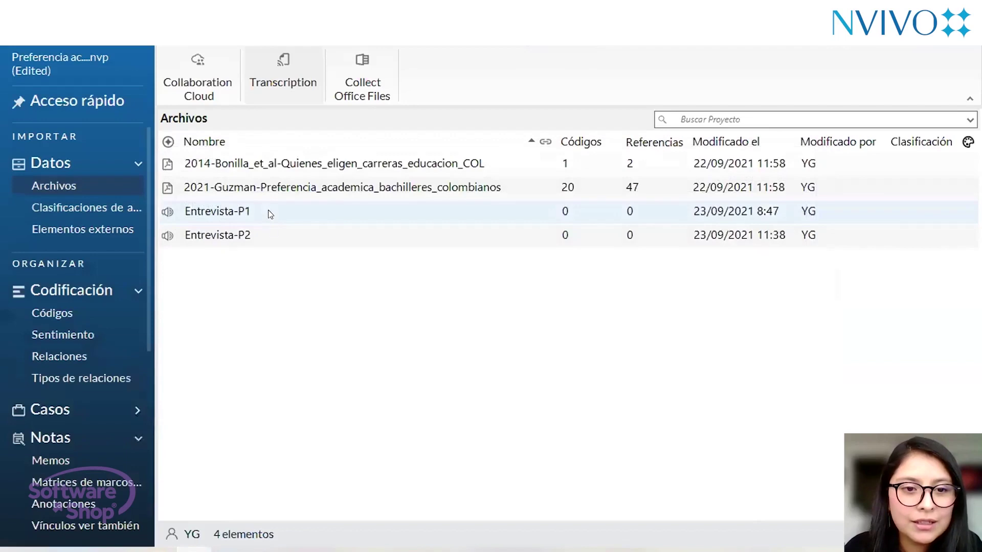
click(274, 226)
double_click(274, 230)
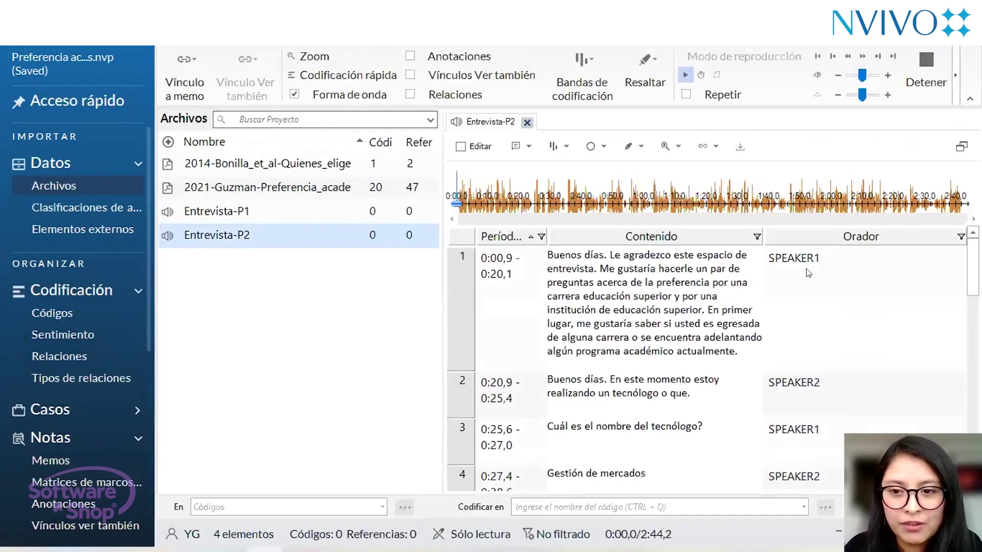
Examine the imported Entrevista-P2 transcript's timespans, content and speakers from the first entry to the last.
scroll(738, 263, down, 1)
scroll(611, 284, down, 4)
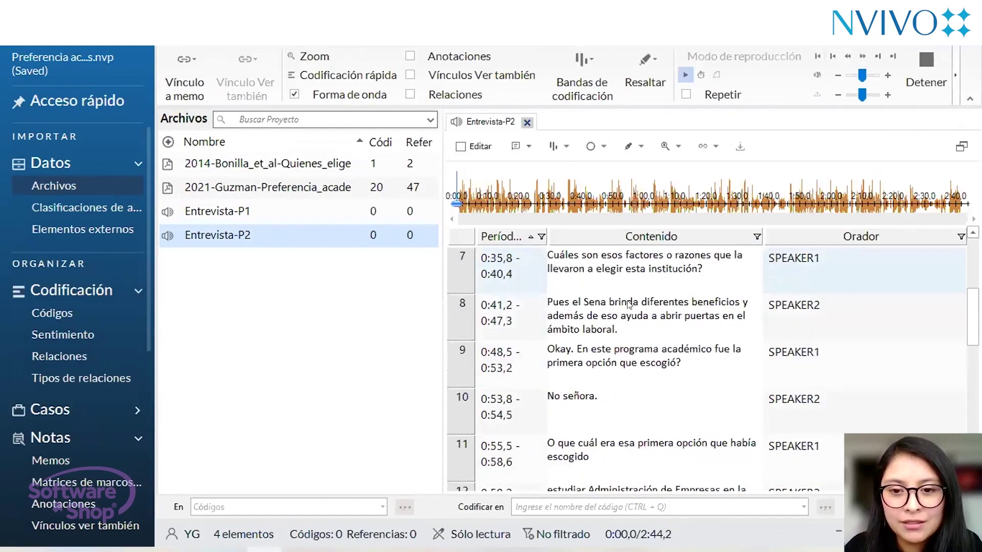
scroll(612, 285, down, 3)
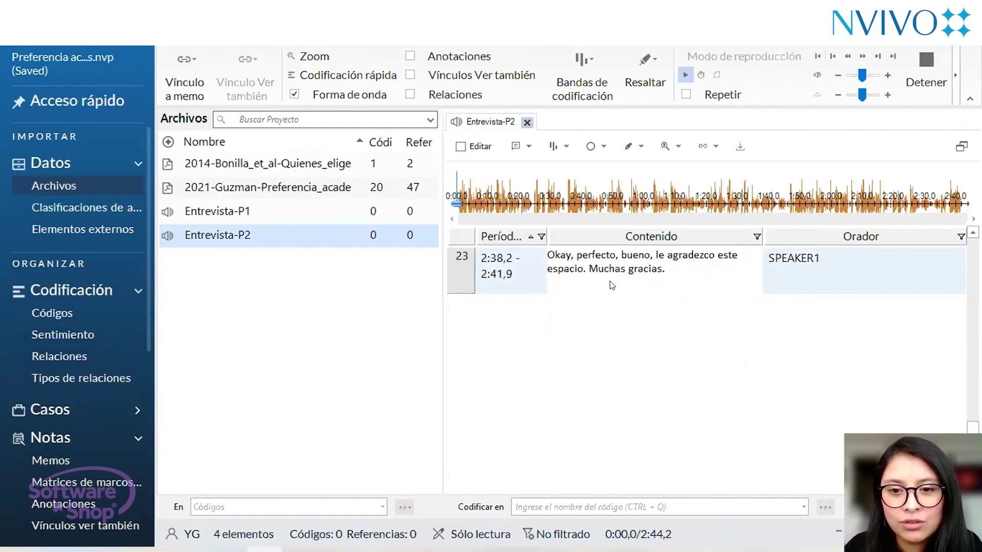
scroll(563, 285, up, 8)
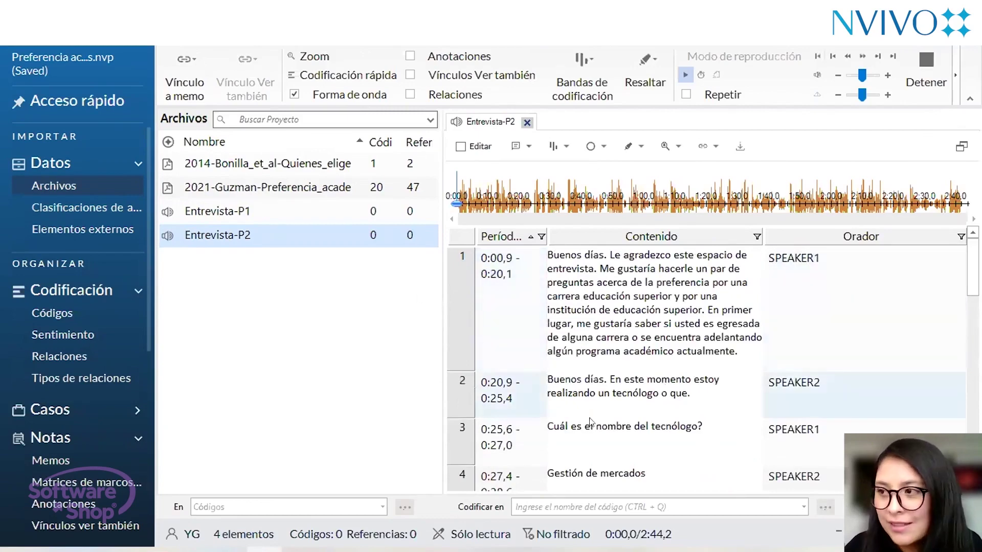
scroll(787, 285, down, 1)
scroll(804, 287, down, 6)
scroll(805, 292, up, 8)
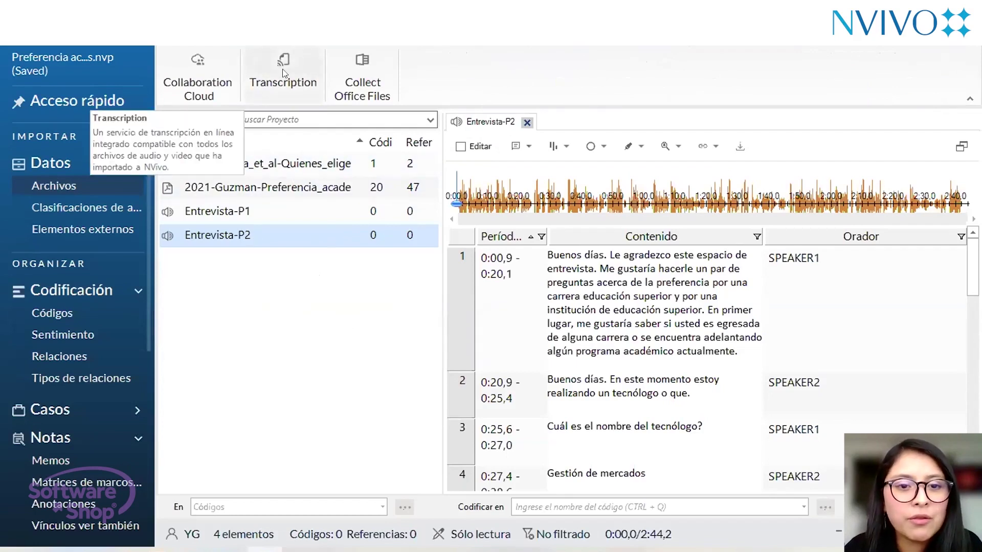
View the project files that can be added to Transcription, and close the selection without adding any.
click(301, 312)
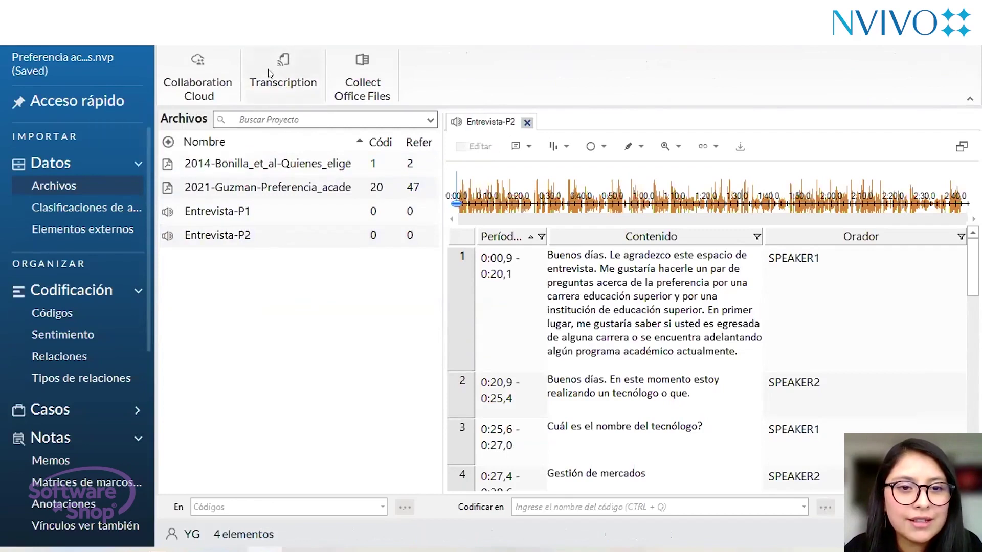
click(283, 82)
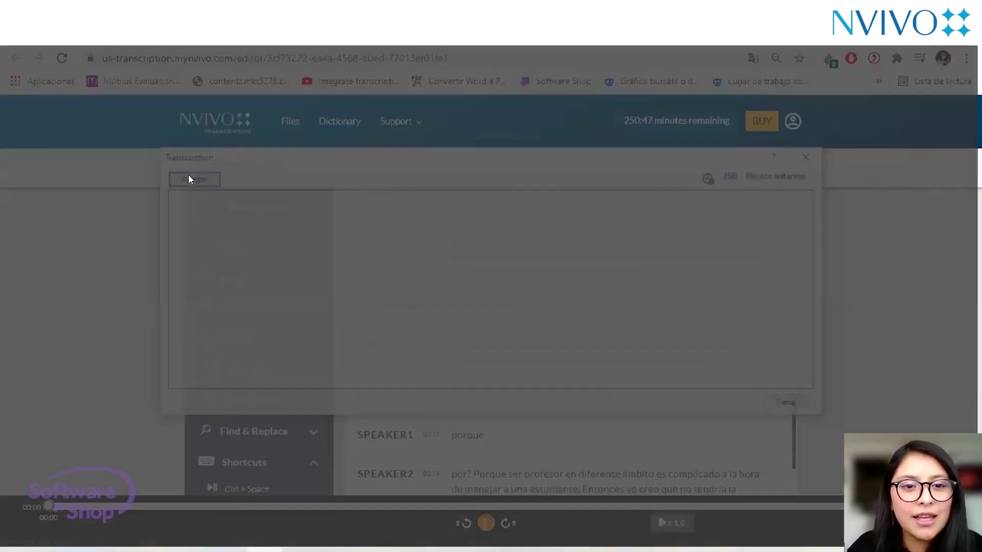
click(188, 179)
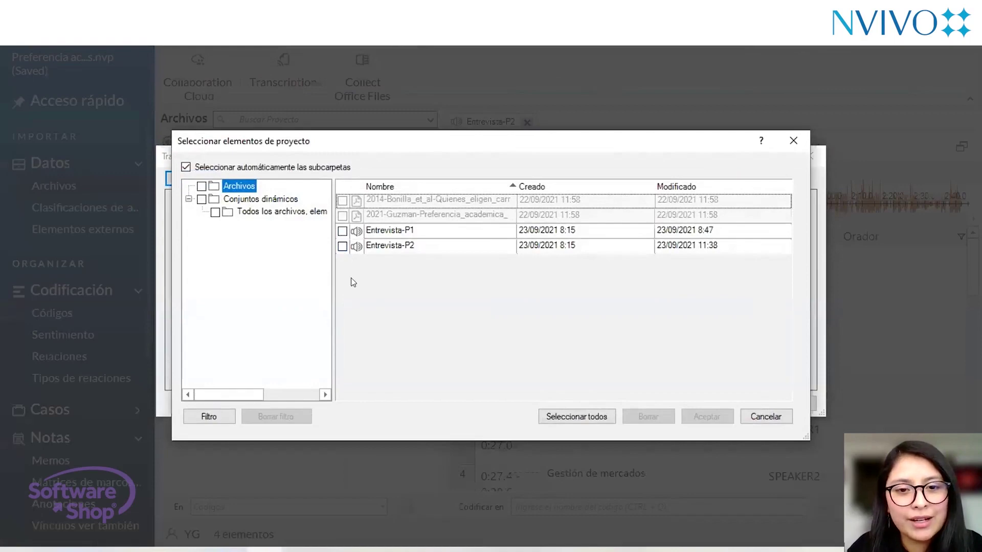
click(795, 146)
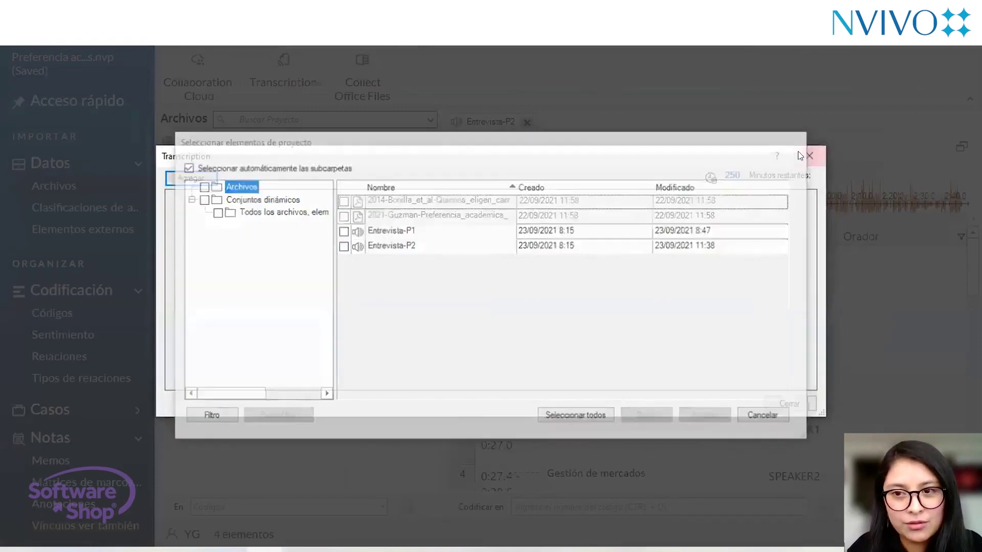
click(799, 155)
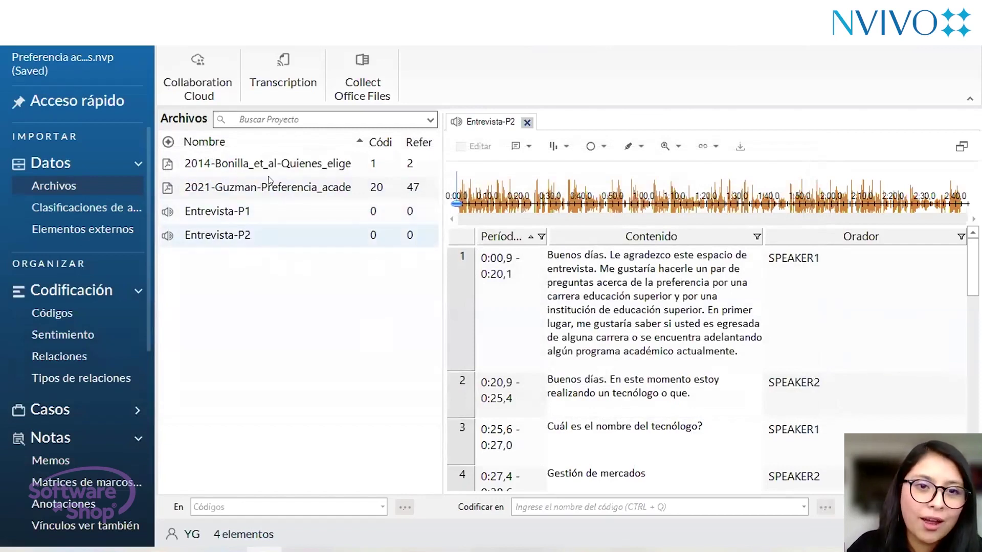
View the files available for import in the WCS Transcription 23 sept folder, without importing any.
click(266, 33)
click(309, 33)
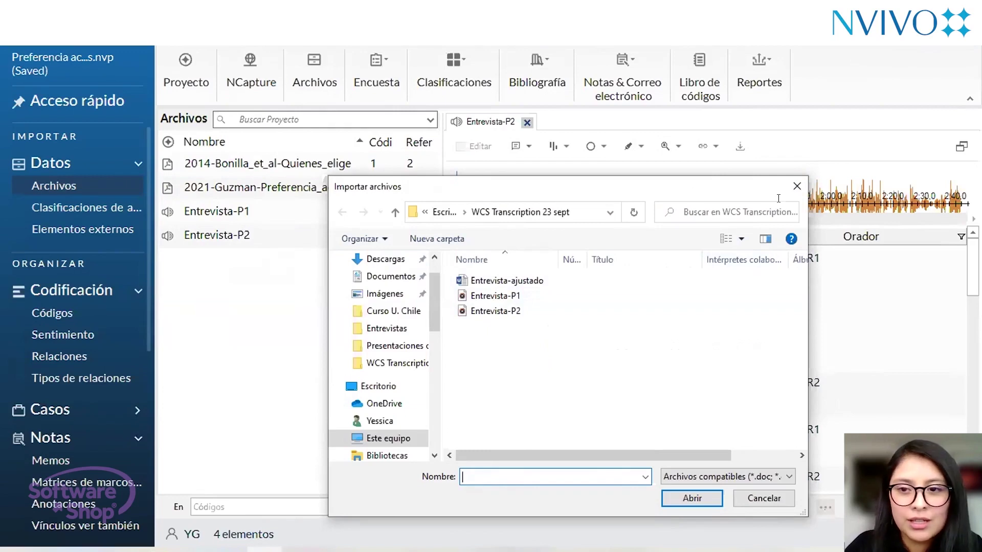
click(796, 186)
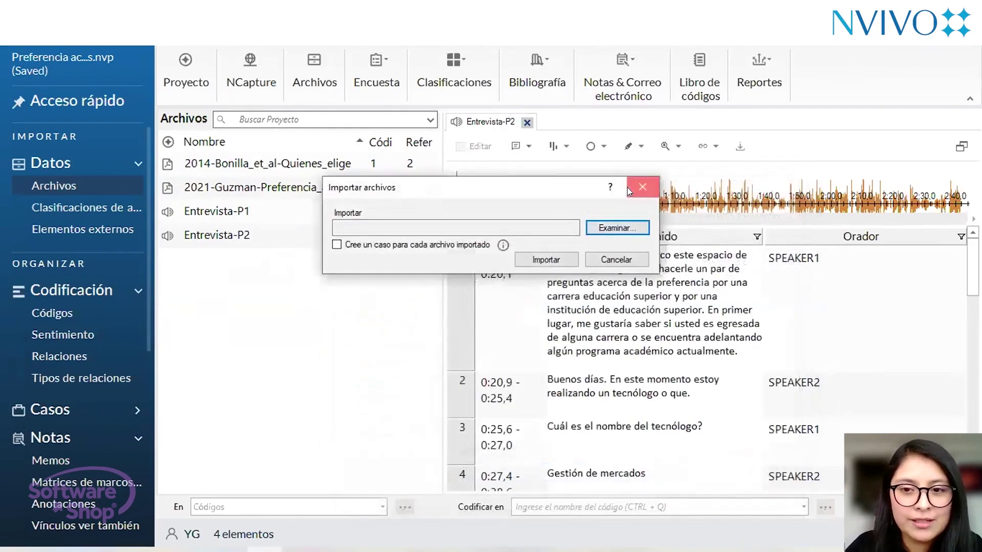
click(629, 189)
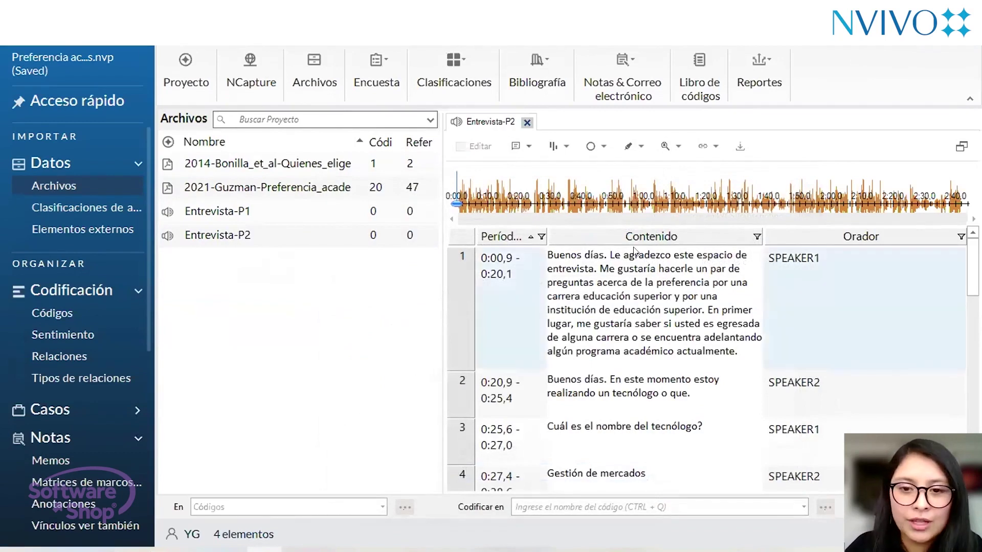
Undock the Entrevista-P2 transcript into its own window and maximize that window.
scroll(447, 309, down, 3)
scroll(449, 309, up, 3)
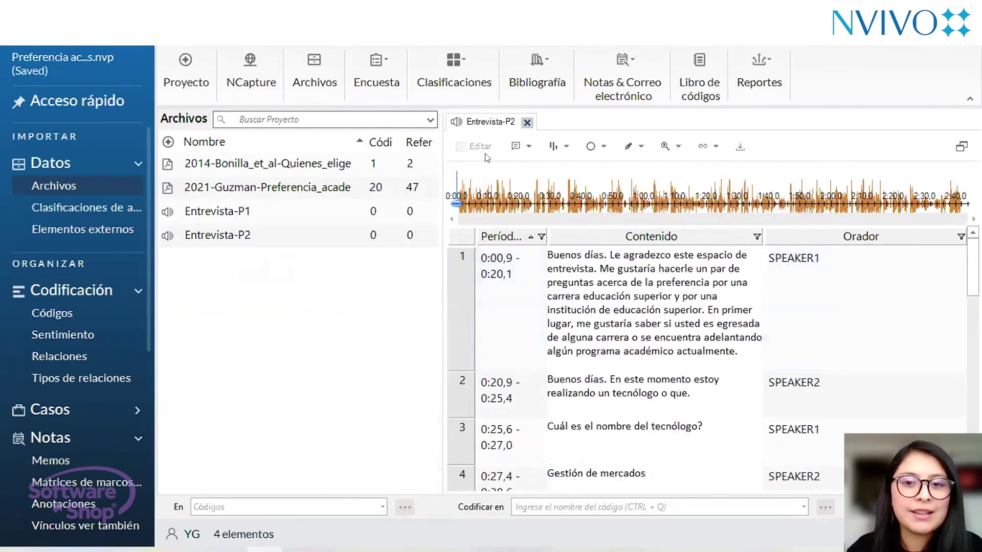
right_click(475, 121)
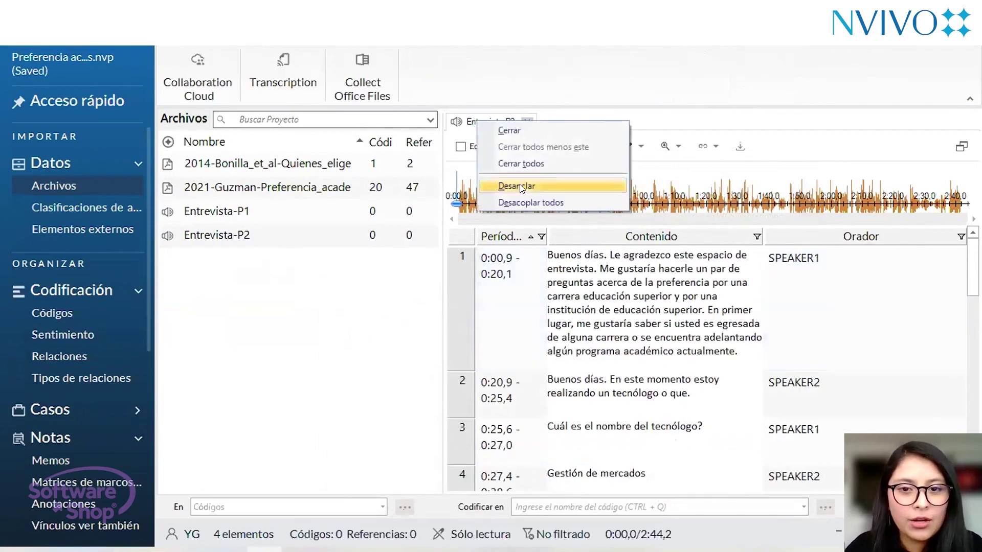
click(517, 187)
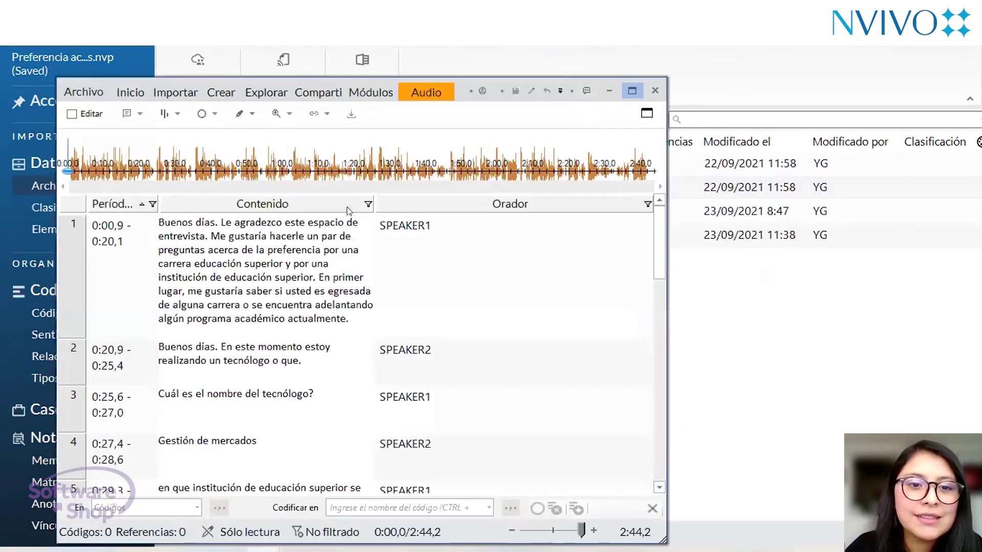
click(631, 90)
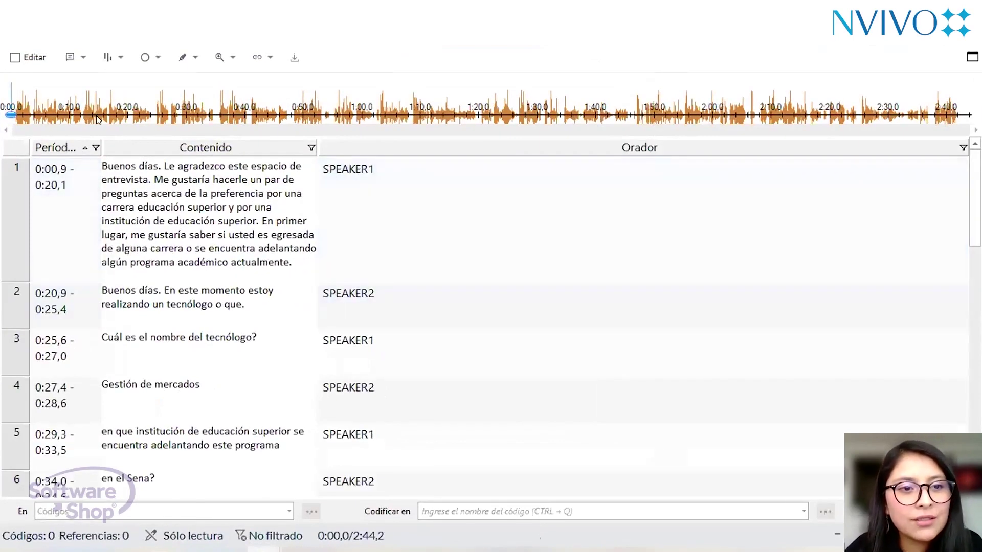
Enable editing of the Entrevista-P2 transcript and select the first entry's text from "Buenos días" through "me gustaría saber".
click(15, 58)
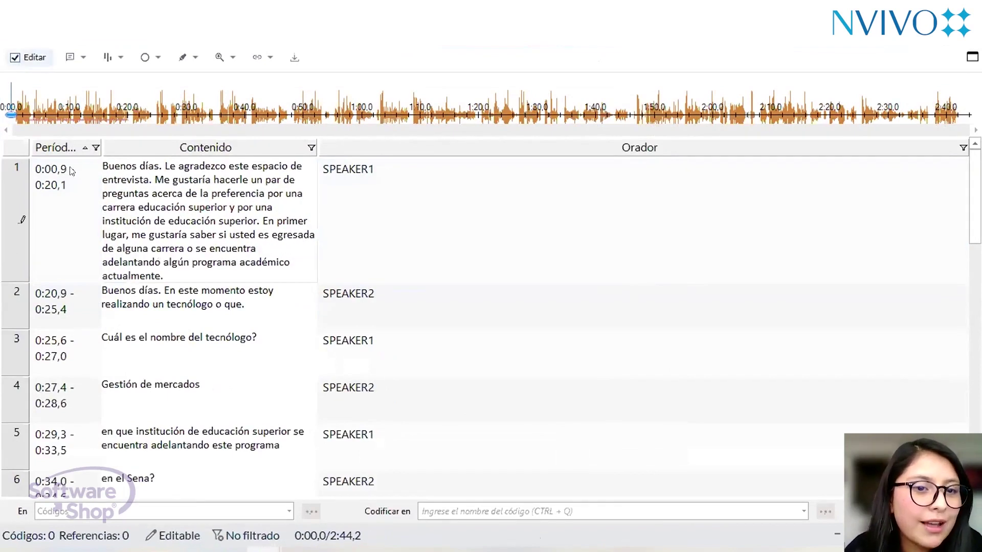
drag(101, 166, 192, 237)
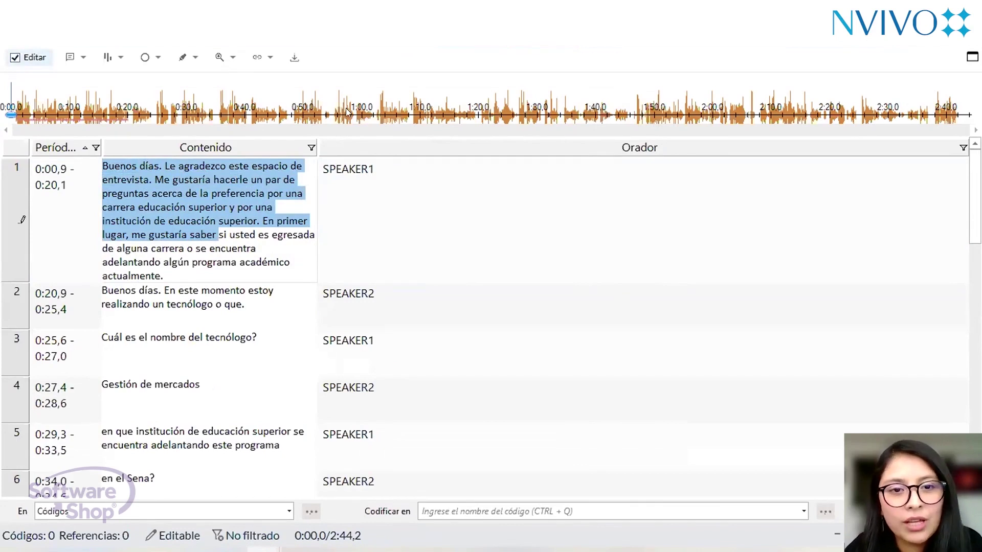
drag(219, 106, 254, 108)
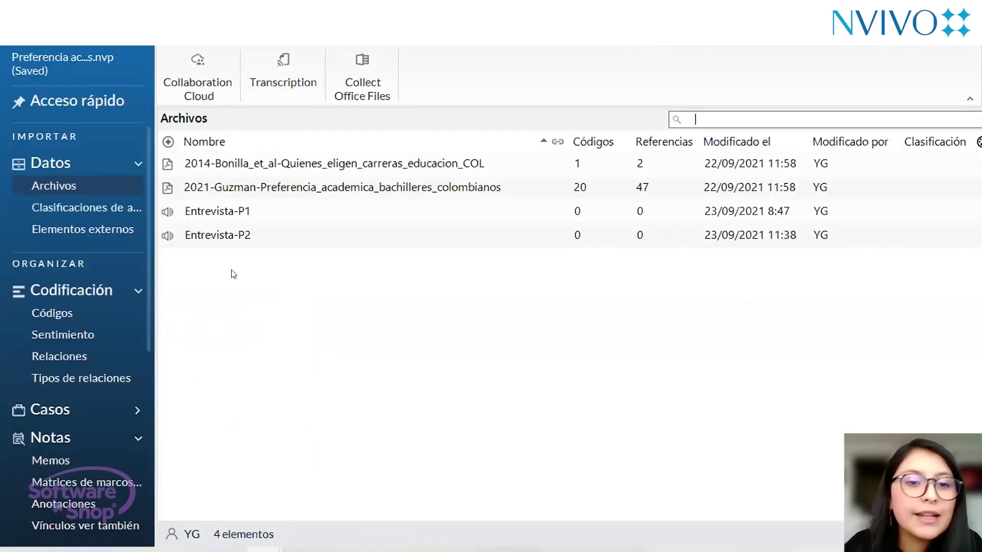
Close the exported Entrevista-P1(3) transcript in Word and open the Entrevista-P1 audio file in the NVivo project.
click(279, 212)
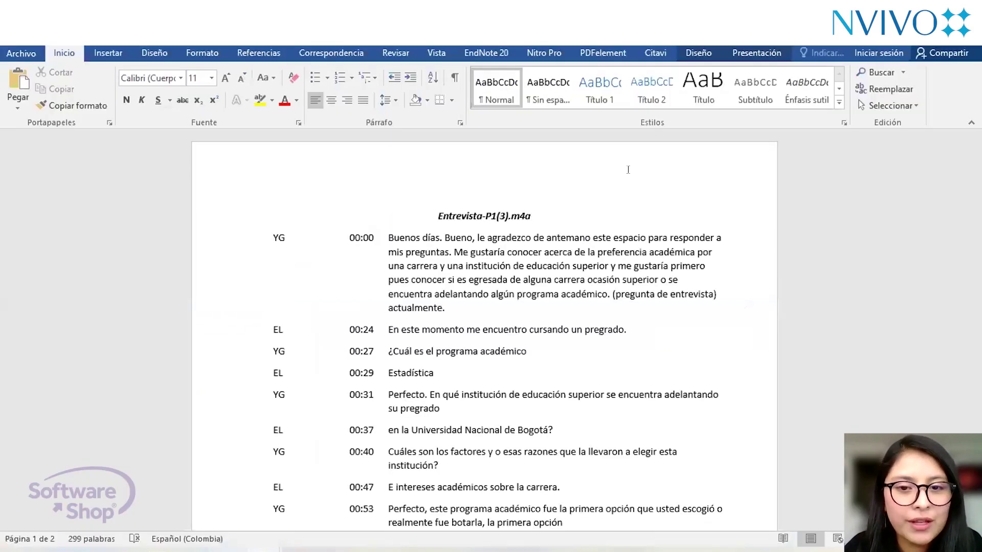
key(alt+F4)
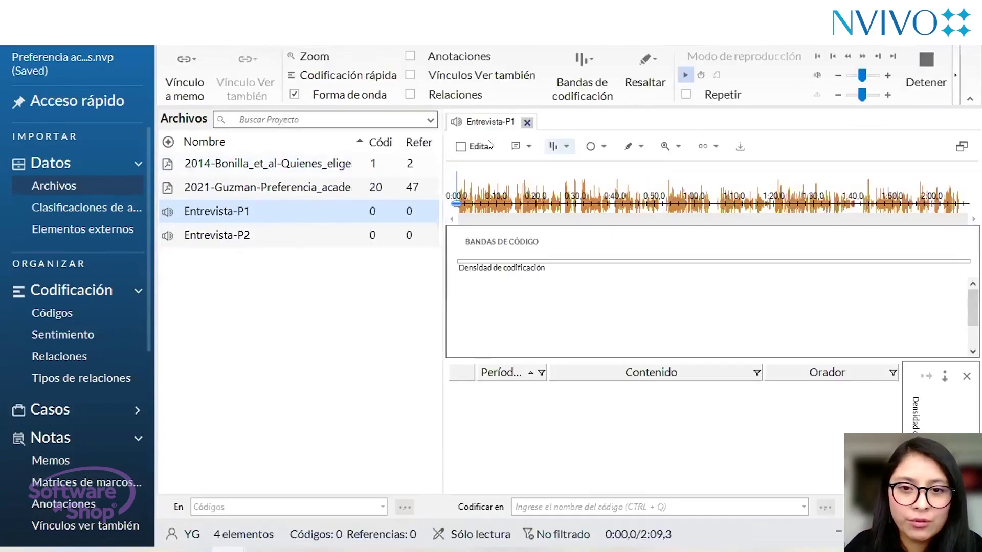
Undock the Entrevista-P1 audio file into its own maximized window and enable editing of its transcript.
right_click(490, 122)
click(534, 191)
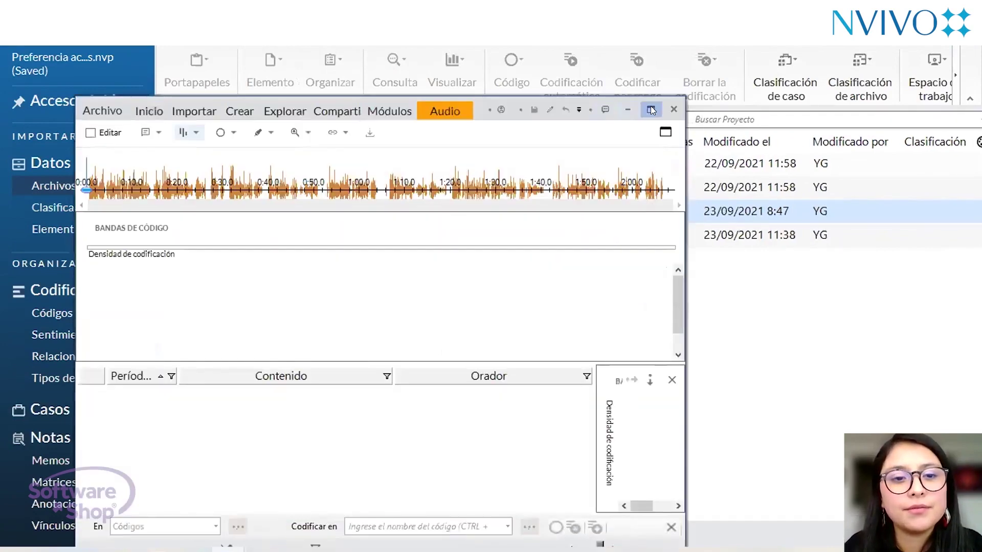
double_click(650, 106)
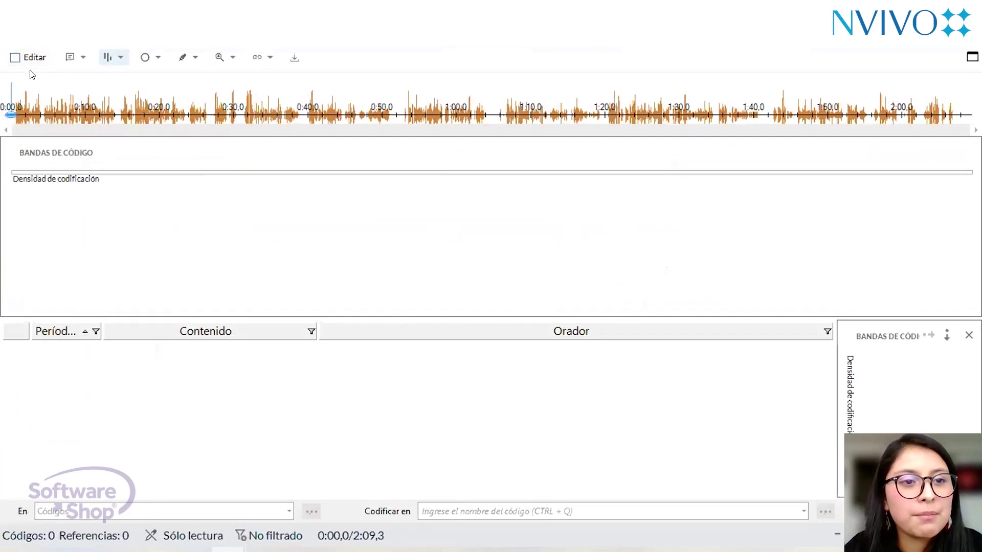
click(15, 58)
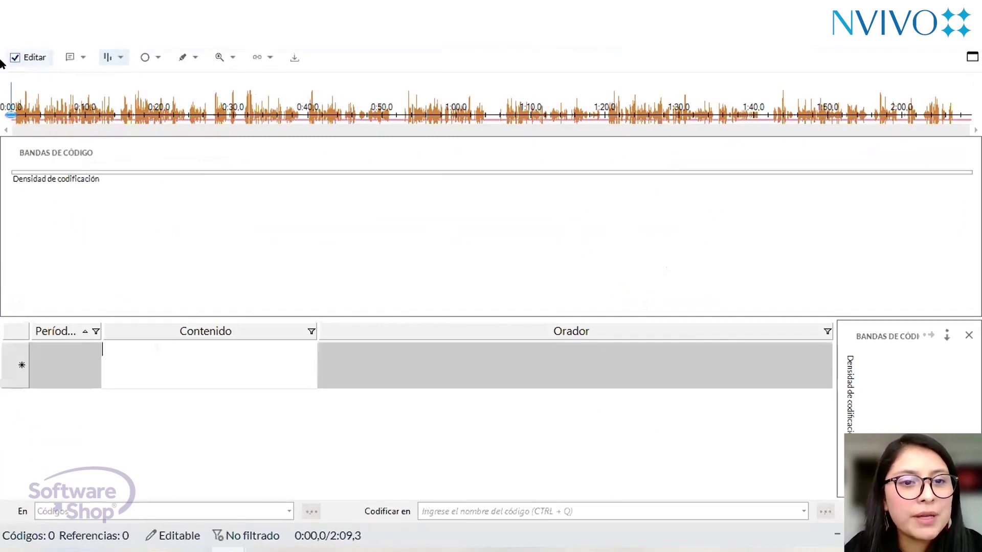
Start importing transcript entries and choose Entrevista-P1(3).m4a.docx from the Descargas folder as the source.
click(294, 57)
click(737, 131)
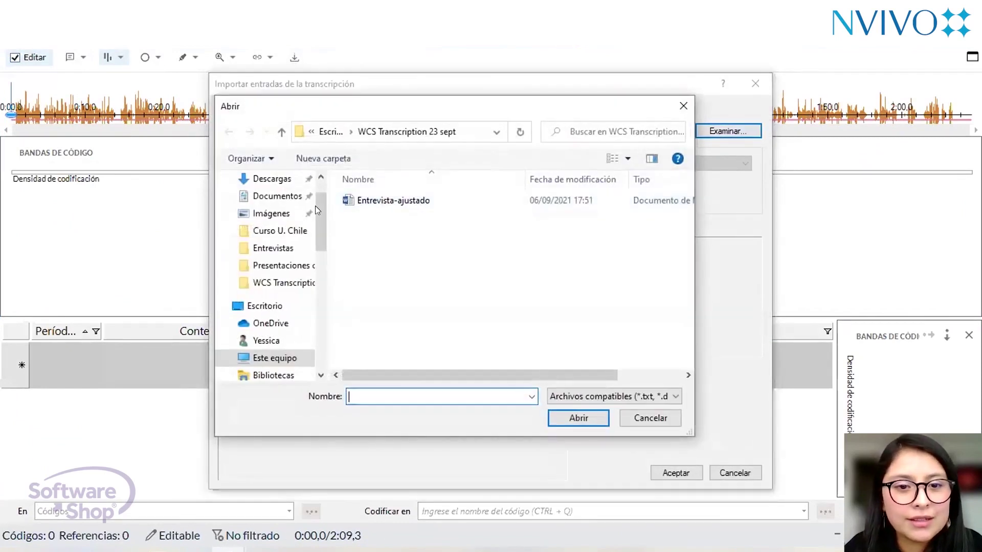
scroll(261, 197, up, 1)
click(260, 196)
click(381, 222)
click(565, 417)
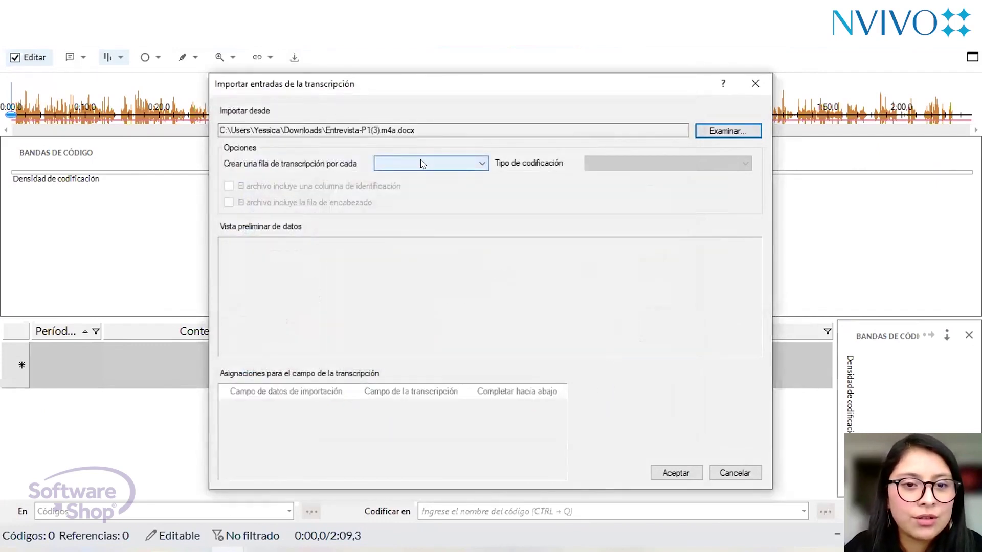
Create one transcript row per Fila de tabla, with an identification column included and the header row option off.
click(422, 164)
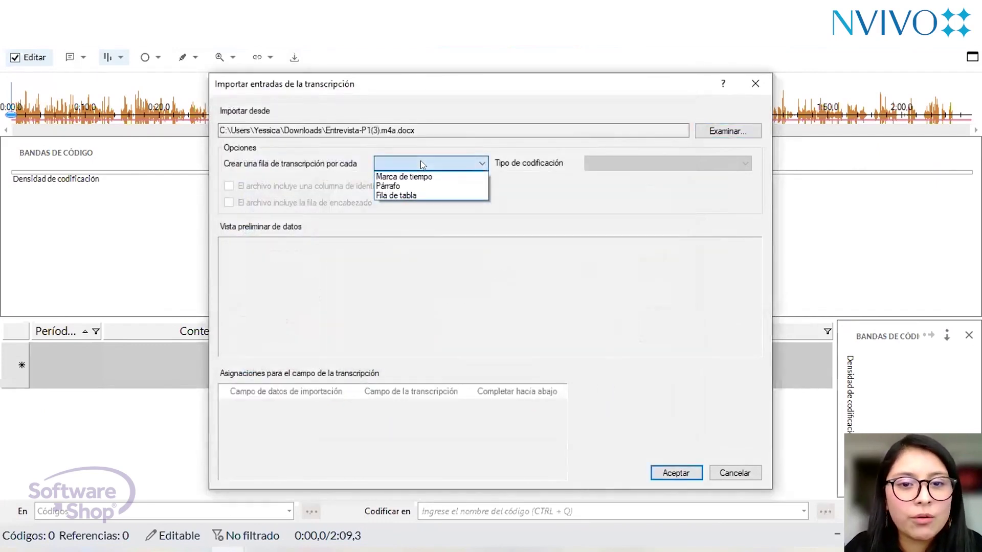
click(414, 197)
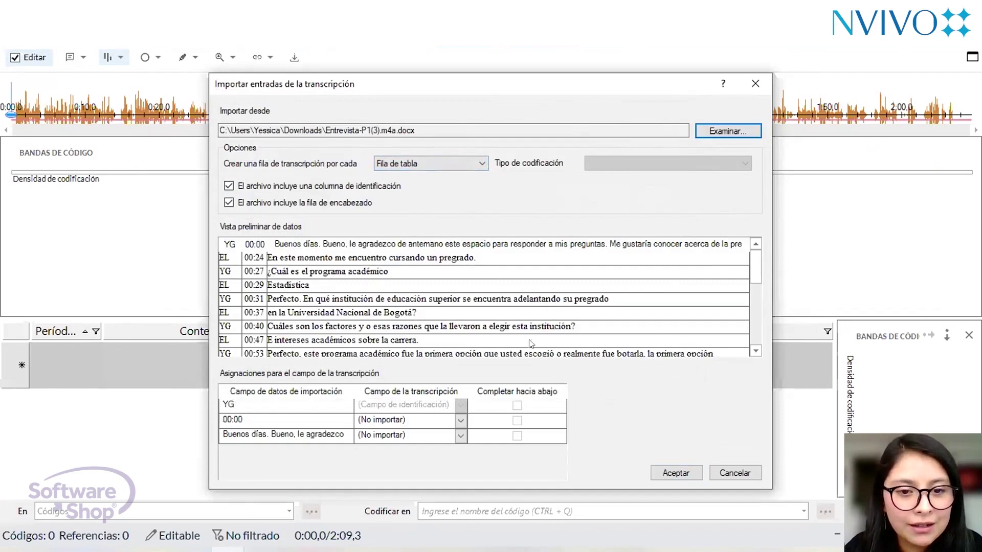
click(229, 185)
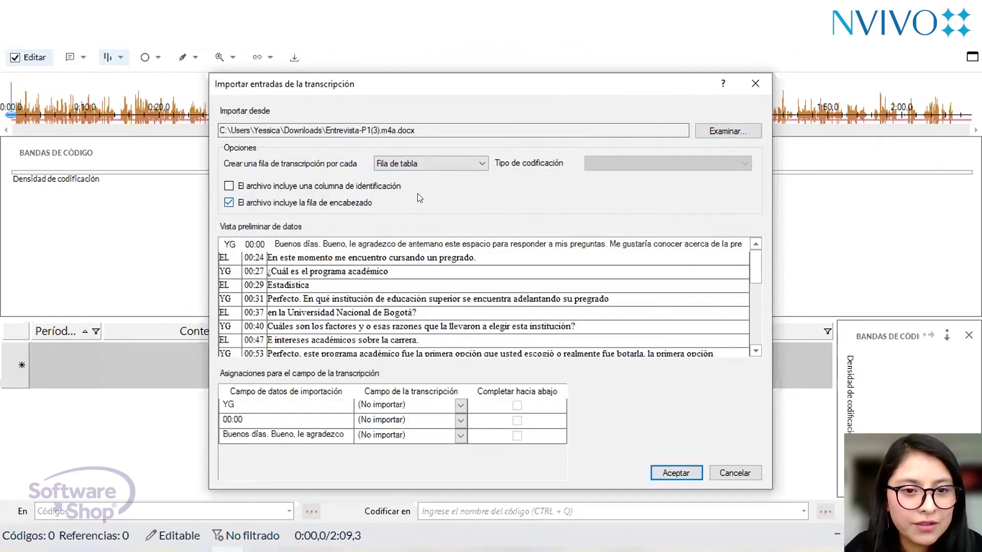
click(229, 203)
click(229, 185)
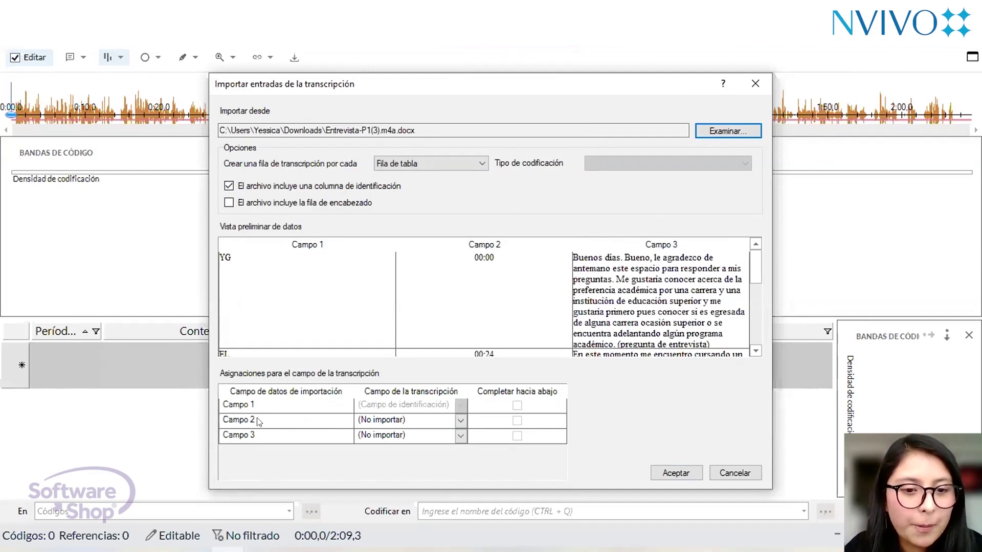
Map Campo 2 to Período de tiempo and Campo 3 to Contenido, and import the entries into the Entrevista-P1 transcript.
click(461, 420)
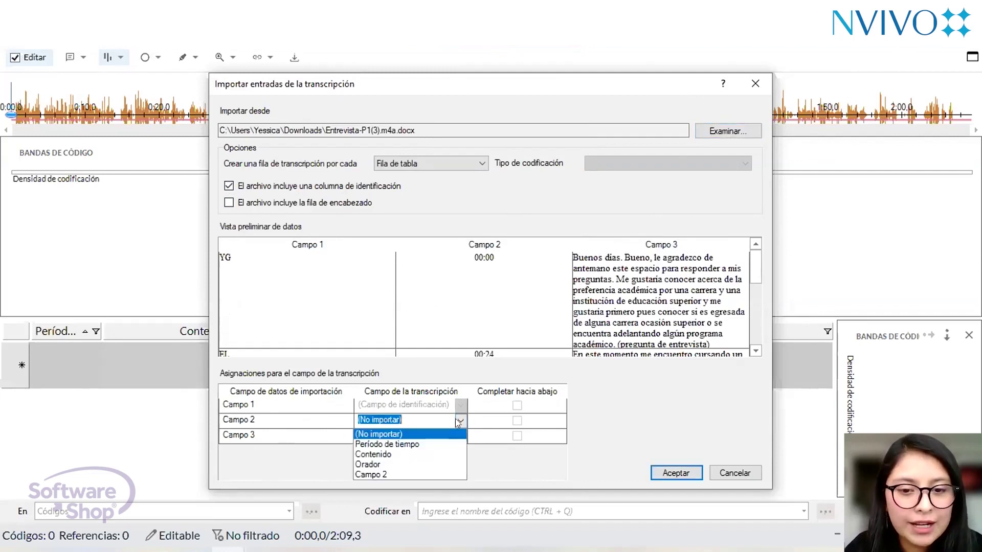
click(438, 444)
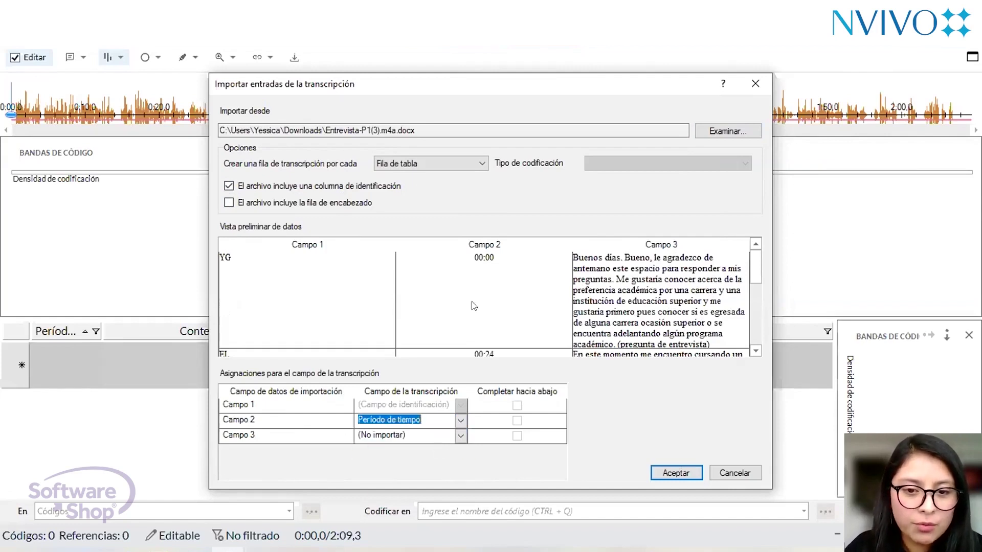
click(461, 437)
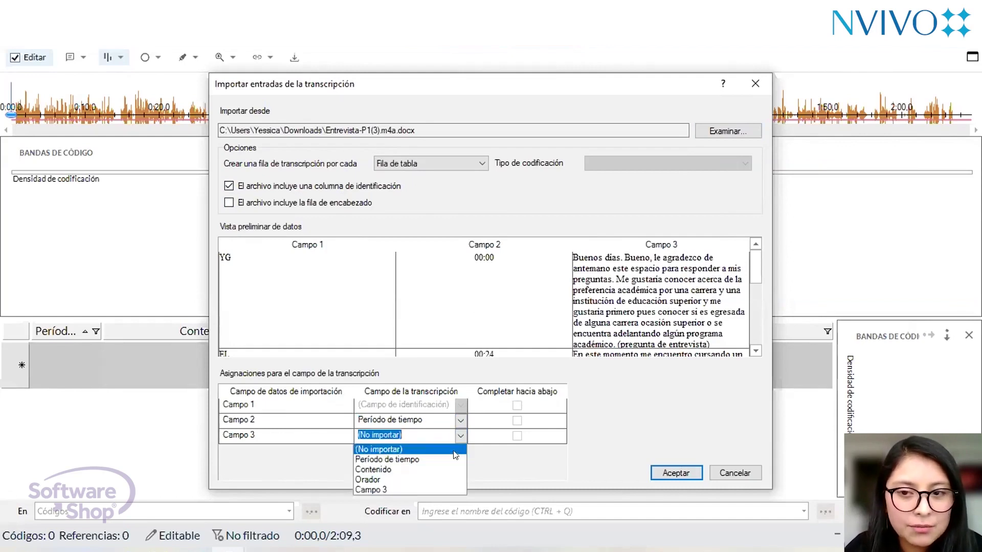
click(426, 471)
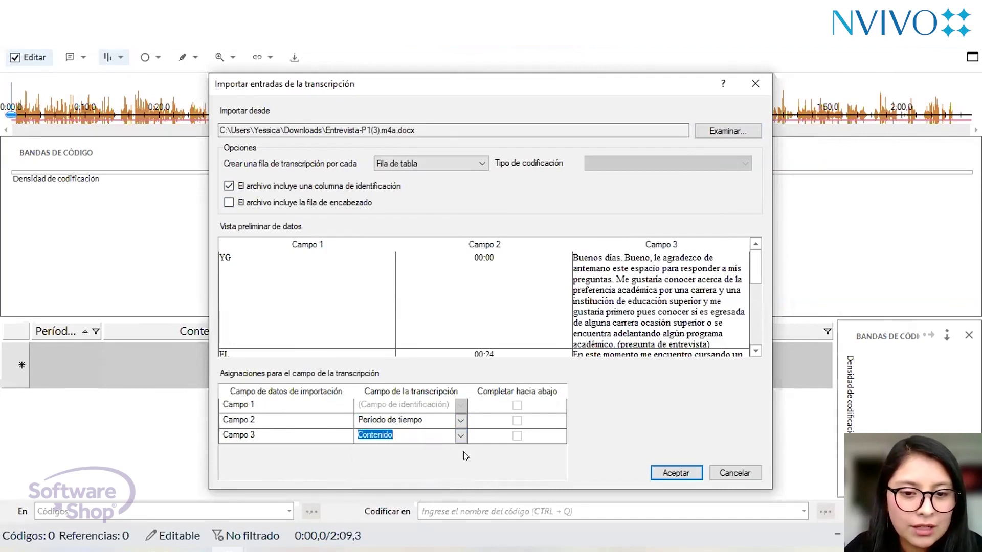
click(432, 418)
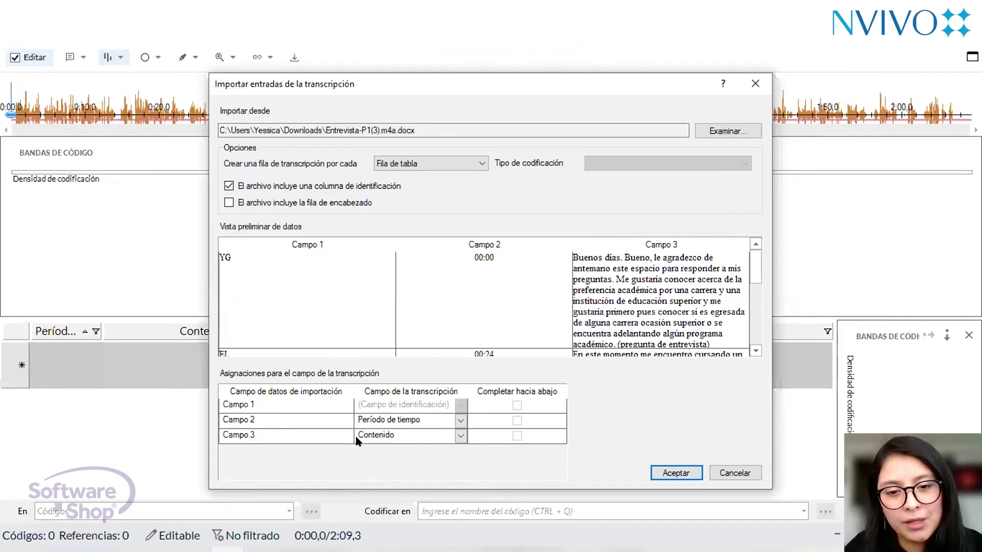
click(676, 473)
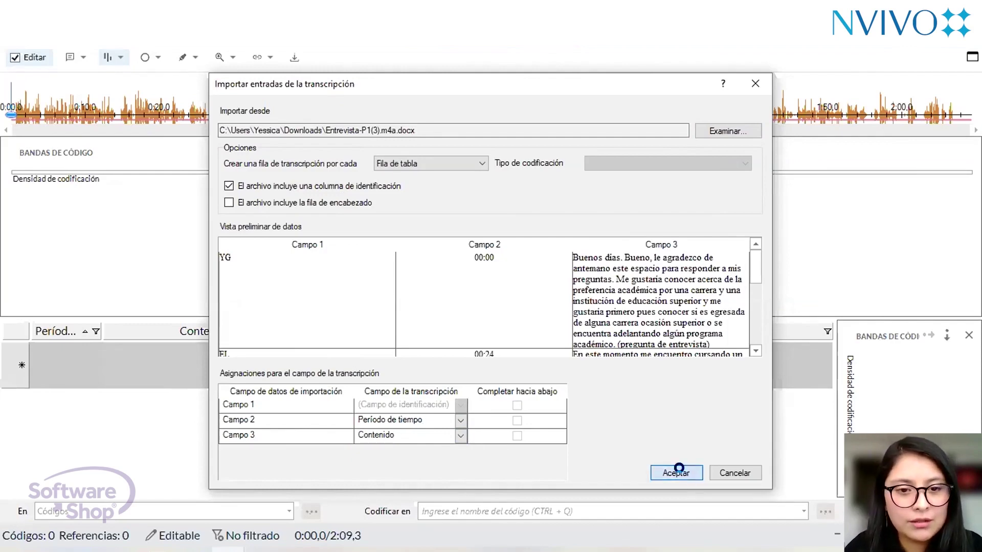
Examine the first imported entry, its empty Orador cell and its text from "Buenos días" through "la preferencia".
scroll(657, 448, up, 10)
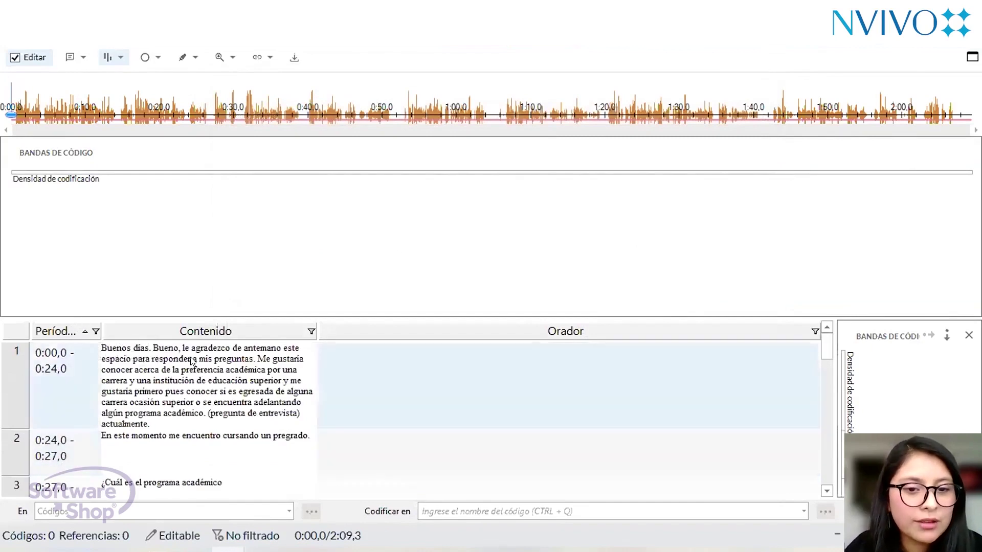
double_click(587, 376)
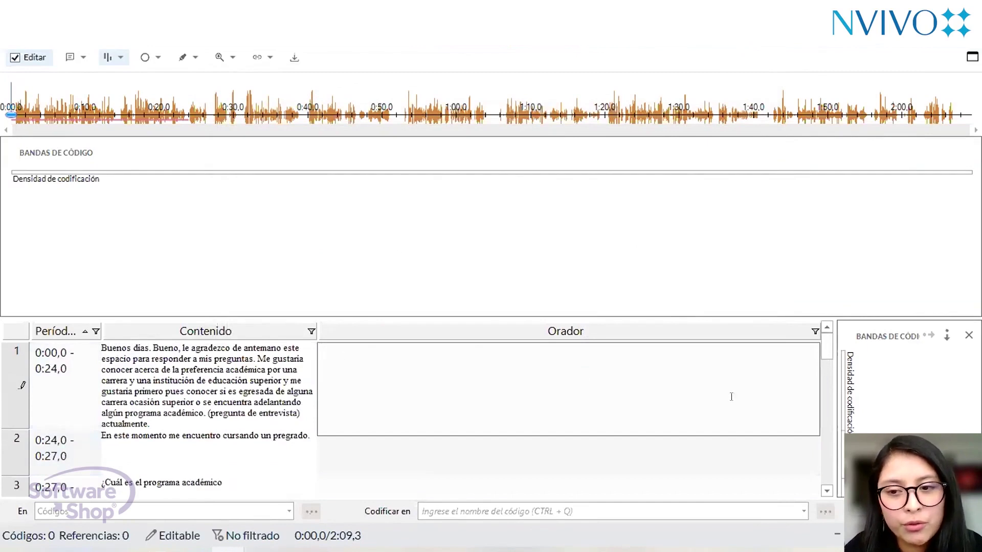
click(231, 401)
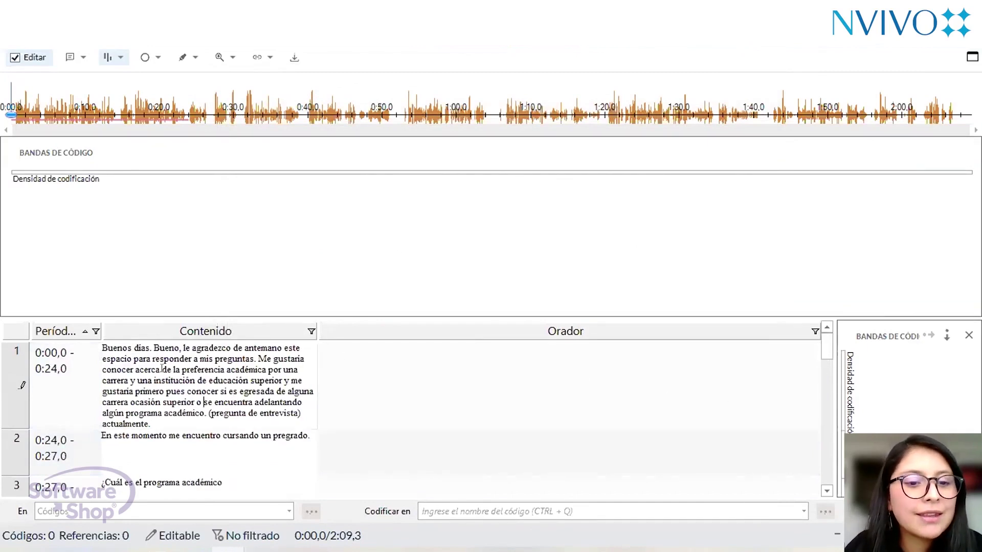
drag(102, 348, 219, 391)
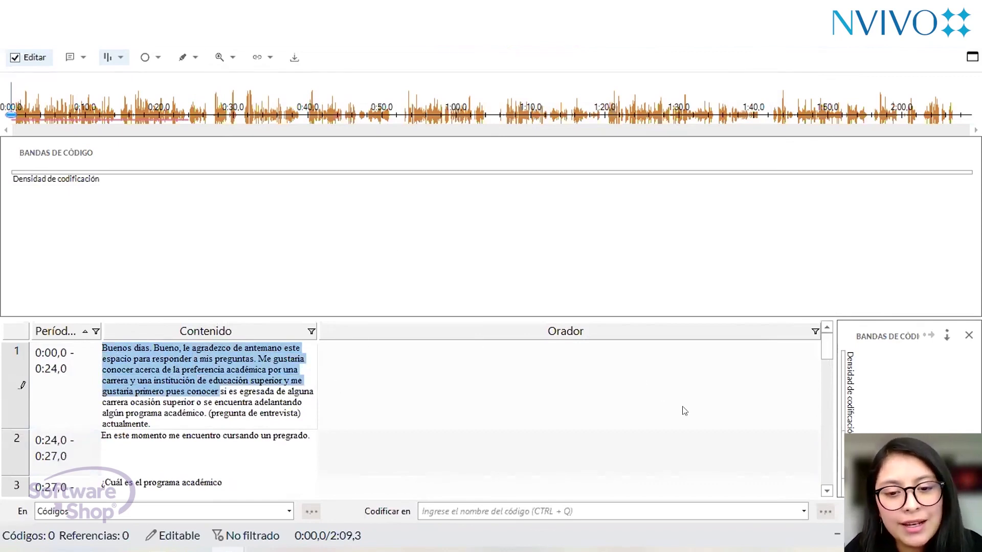
click(178, 391)
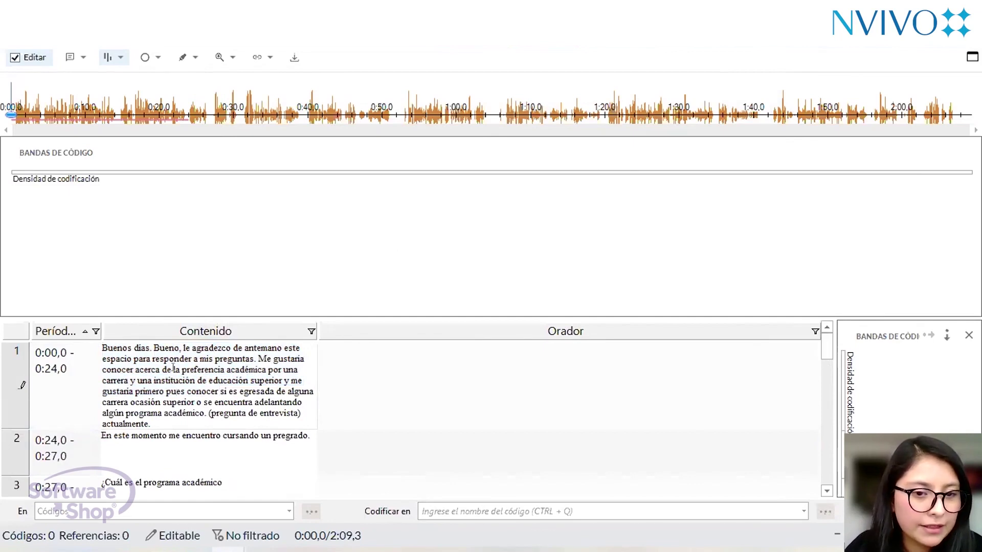
drag(178, 368, 214, 368)
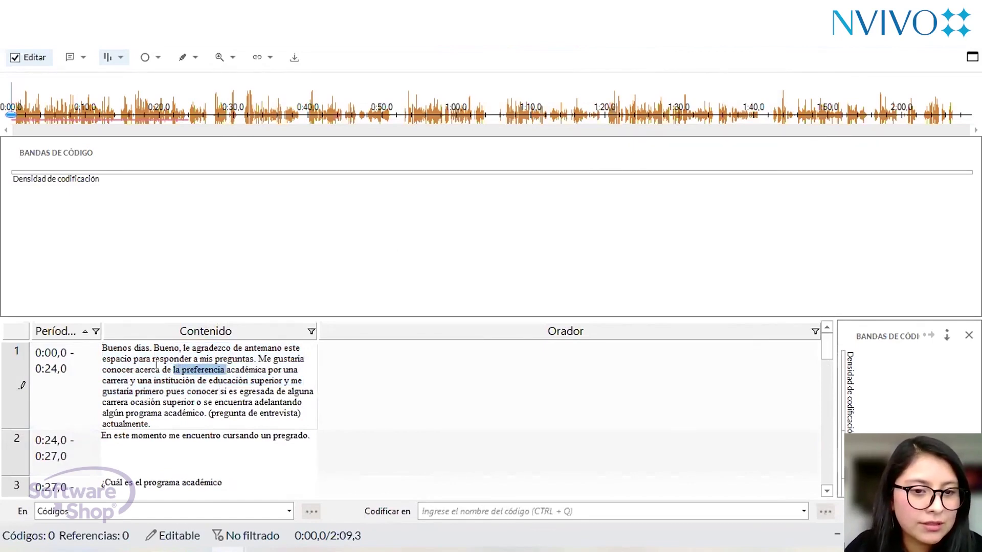
click(181, 373)
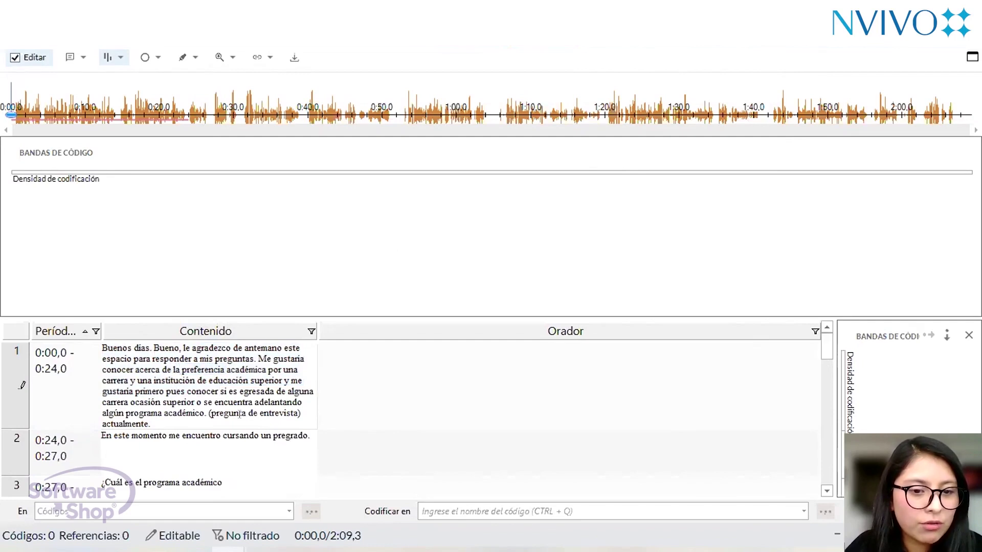
Select "En este momento me encuentro cursando un pregrado" in the second entry and try to enter a code for it with quick coding.
click(275, 431)
drag(271, 430, 293, 432)
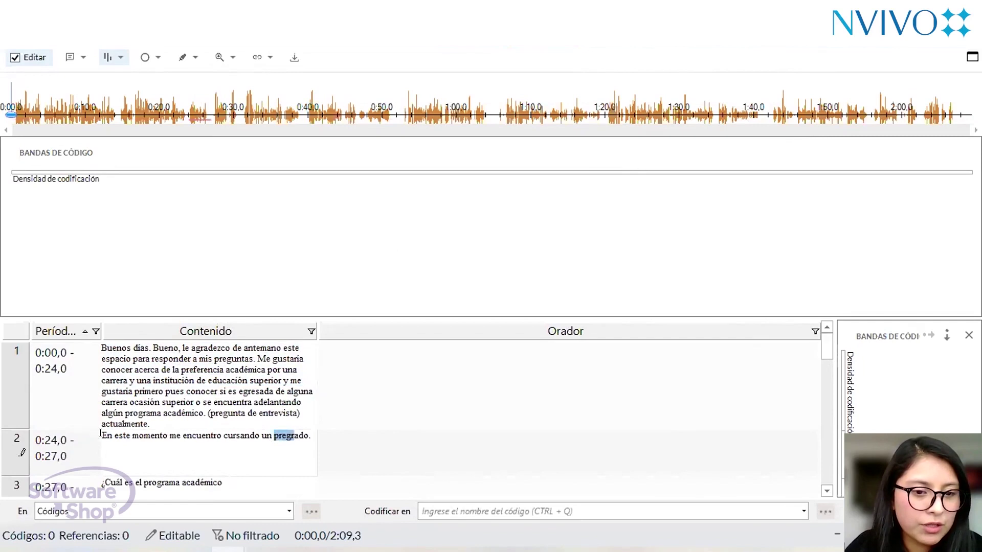
drag(100, 433, 311, 435)
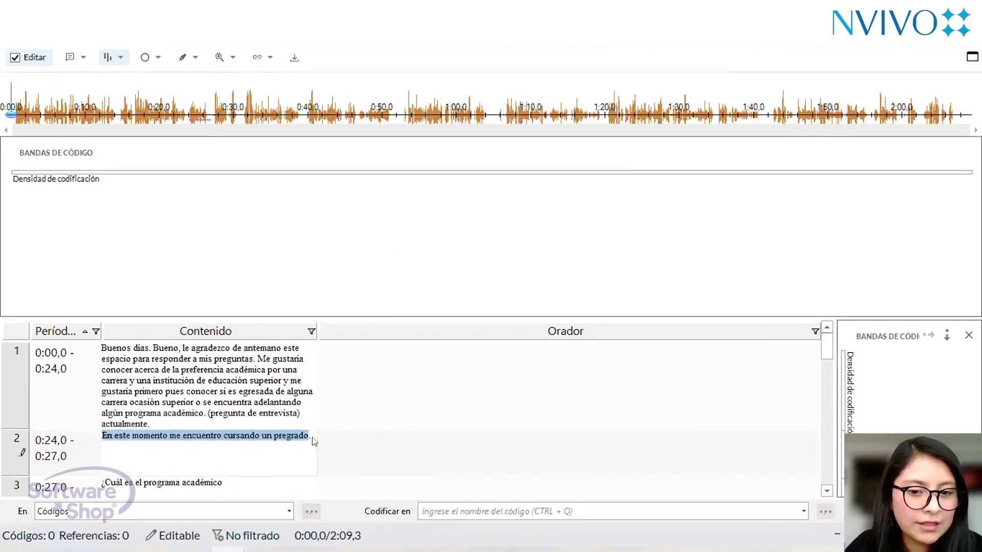
click(592, 506)
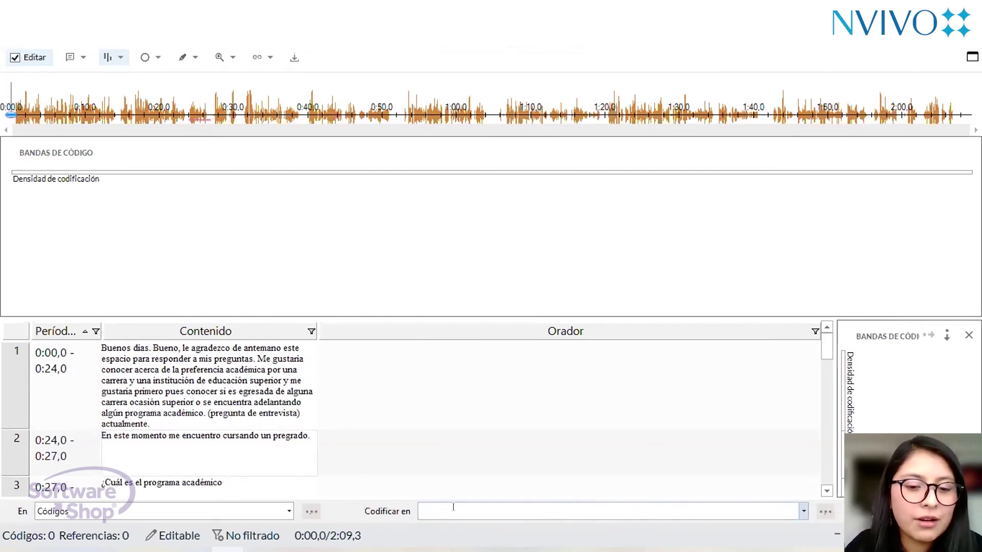
Expand the audio window's collapsed ribbon and keep it permanently displayed above the transcript.
click(105, 435)
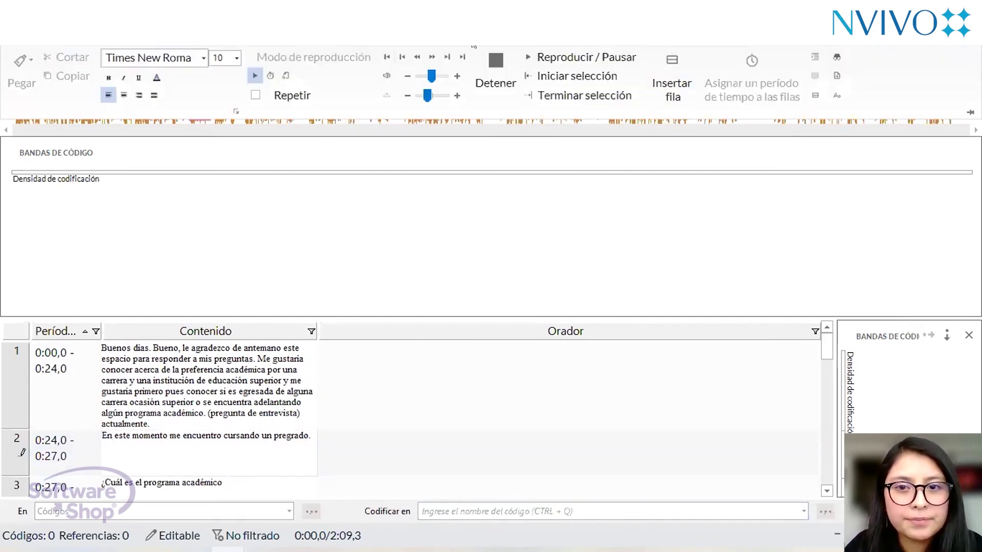
click(473, 45)
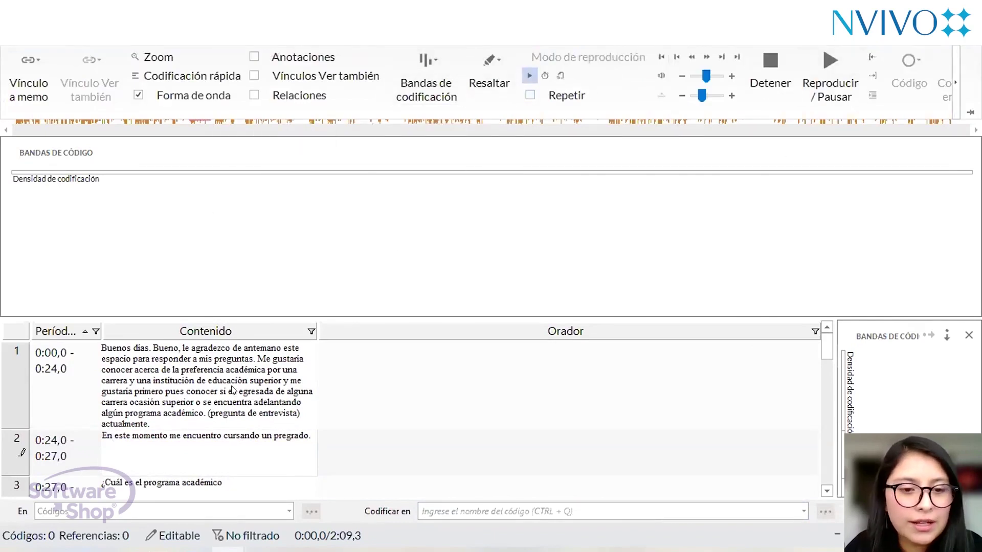
click(167, 416)
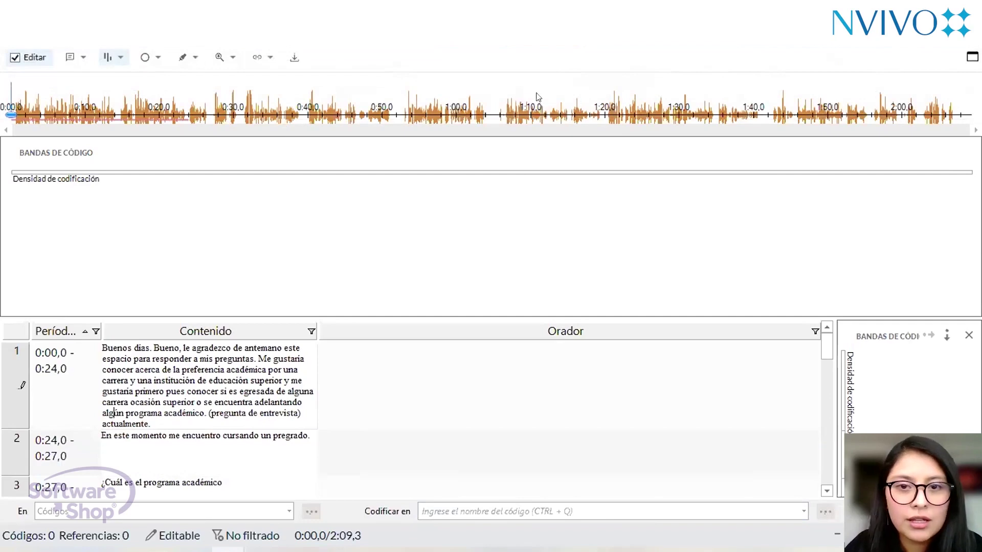
click(474, 45)
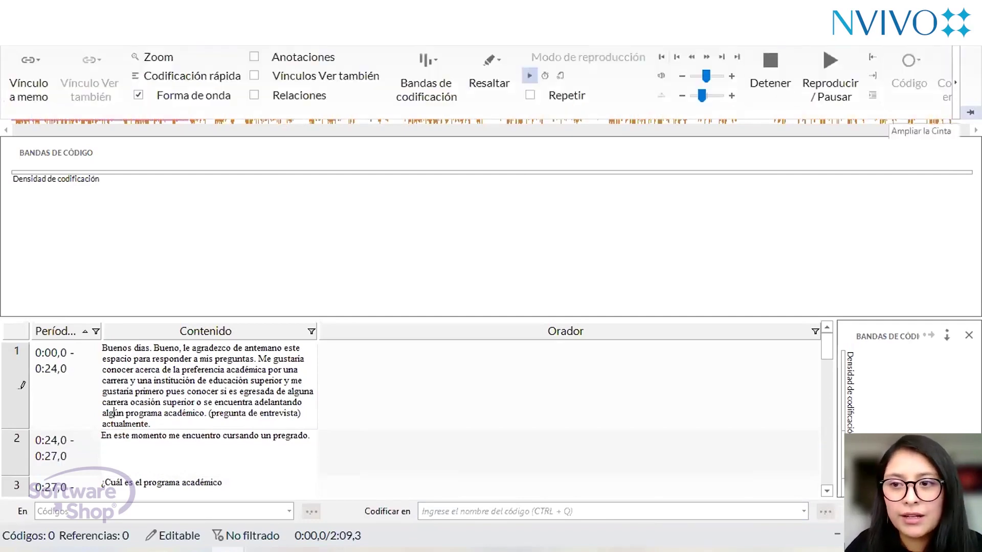
key(ctrl+F1)
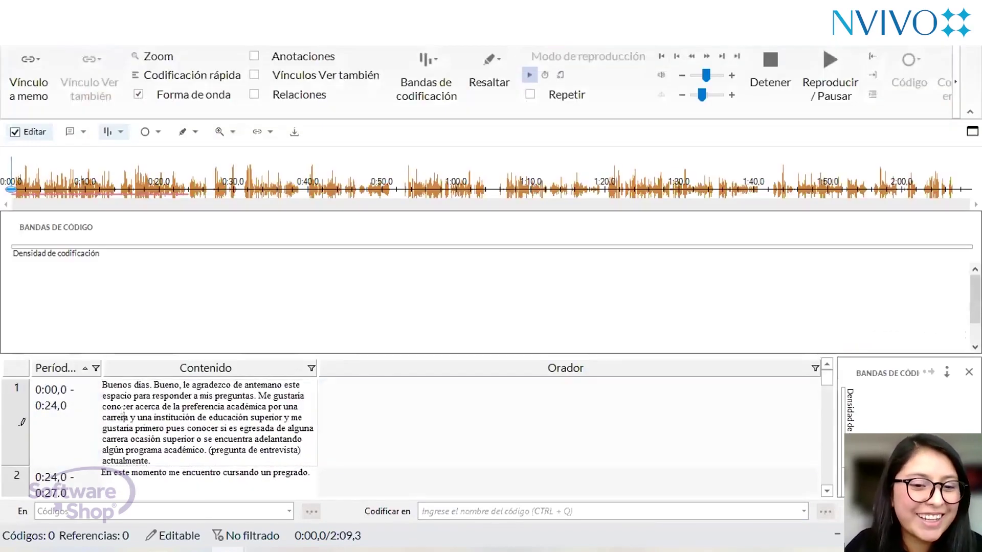
Code "En este momento me encuentro cursando un pregrado" in the second entry at Tipo de carrera > Profesional and apply automatic colours to the coding stripes.
click(107, 478)
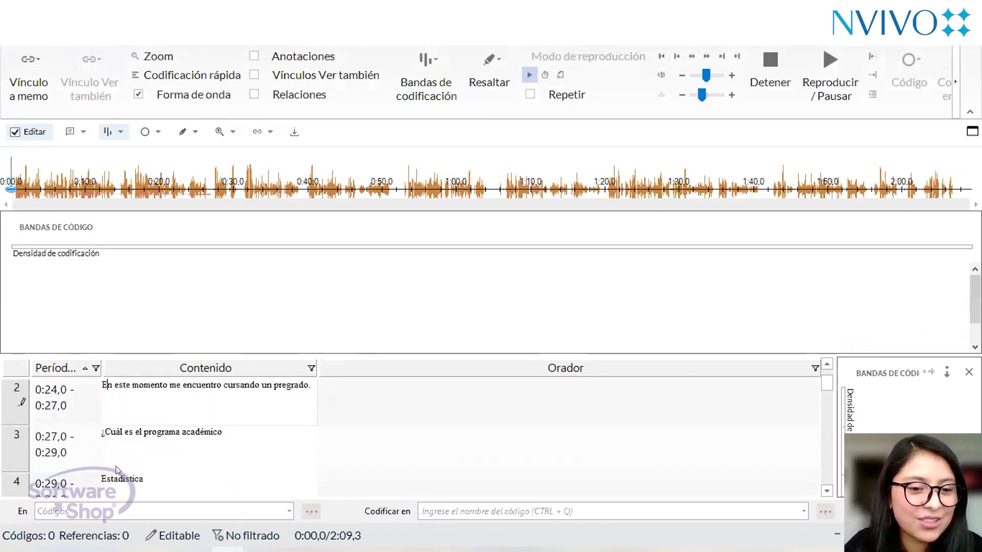
drag(310, 384, 101, 384)
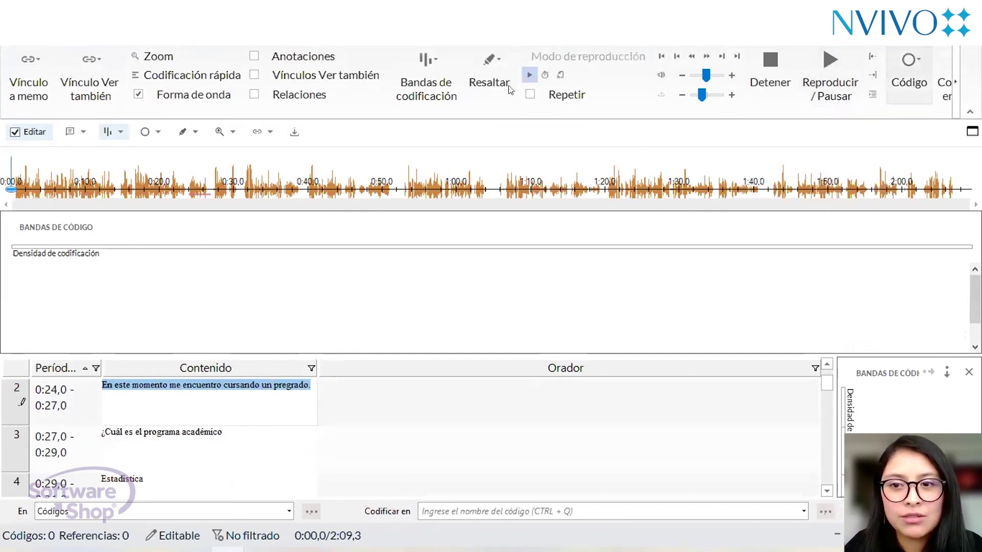
key(ctrl+F2)
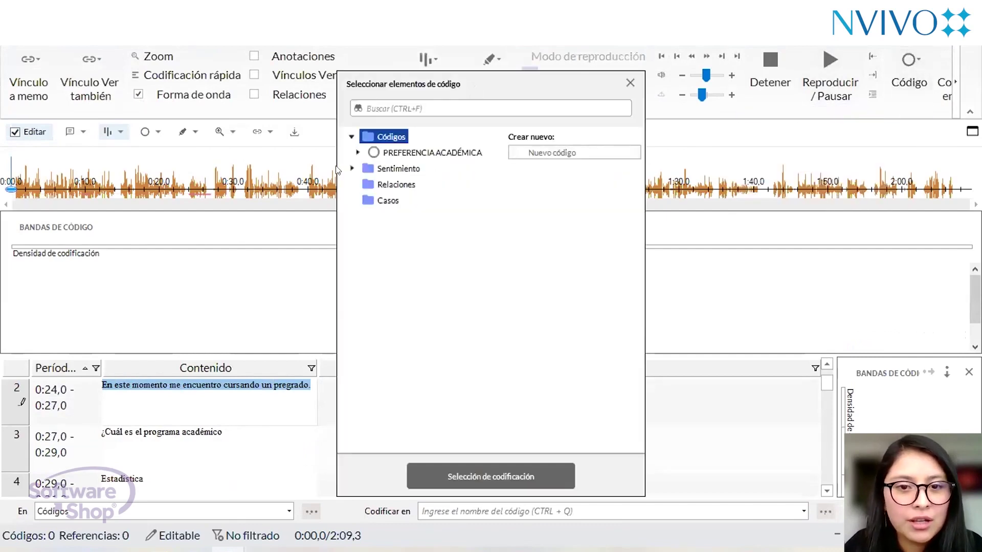
click(353, 152)
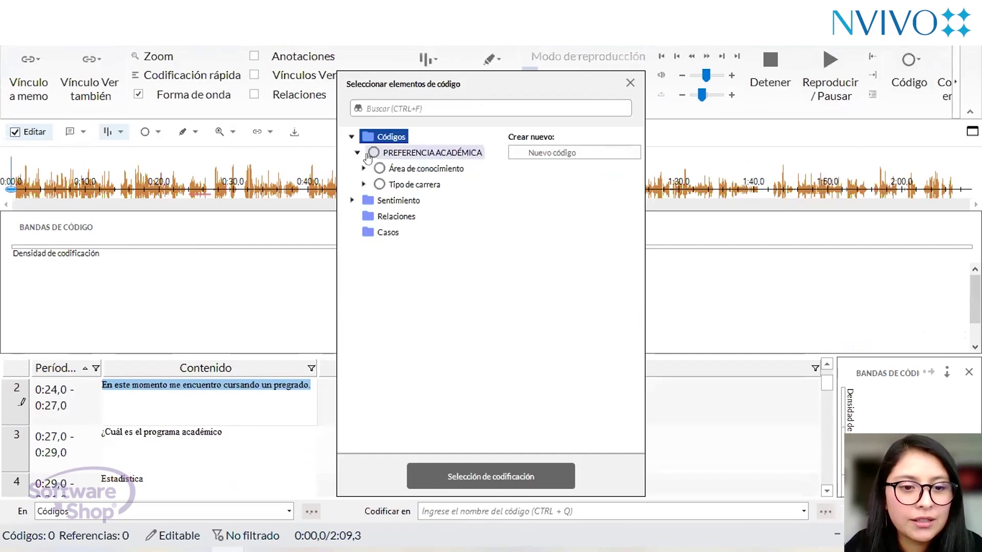
click(363, 184)
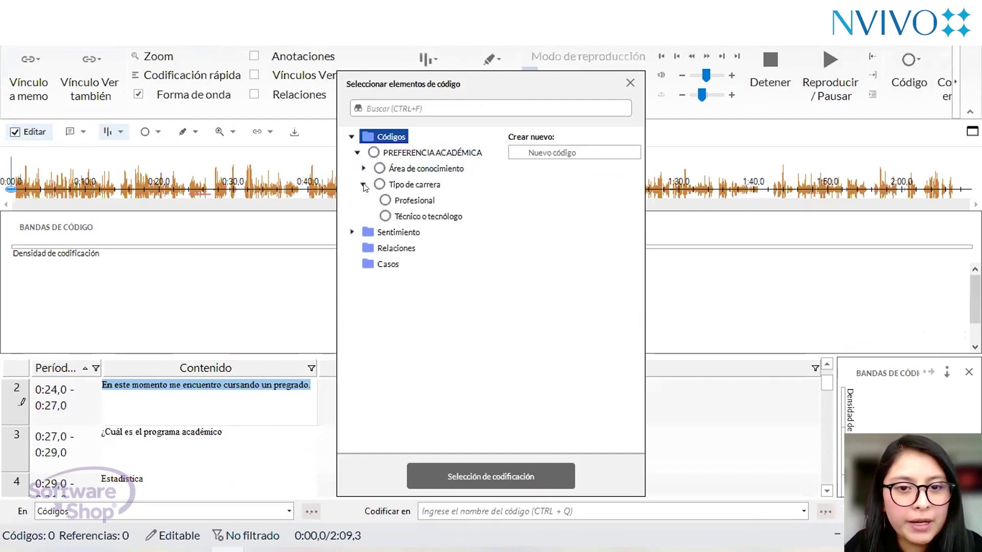
click(400, 200)
click(544, 468)
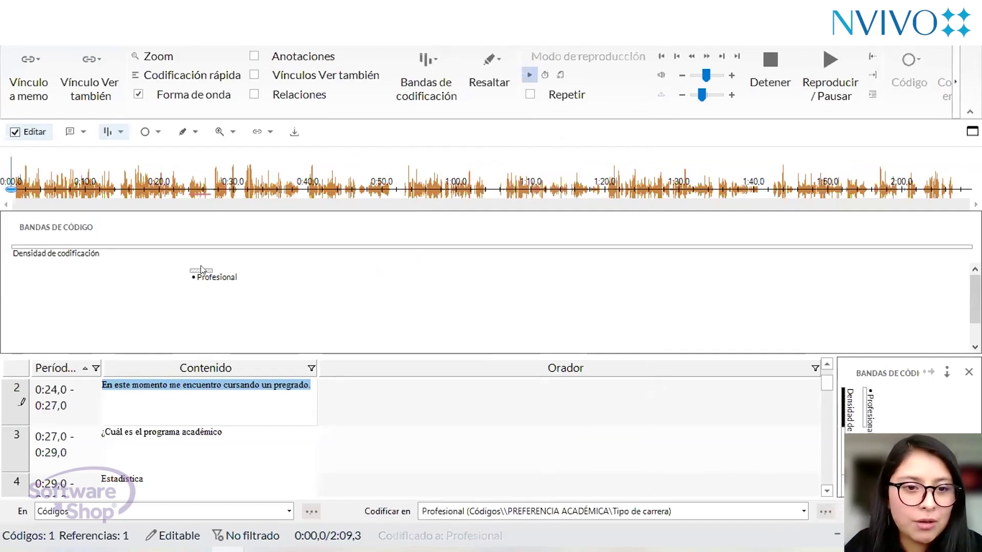
click(432, 94)
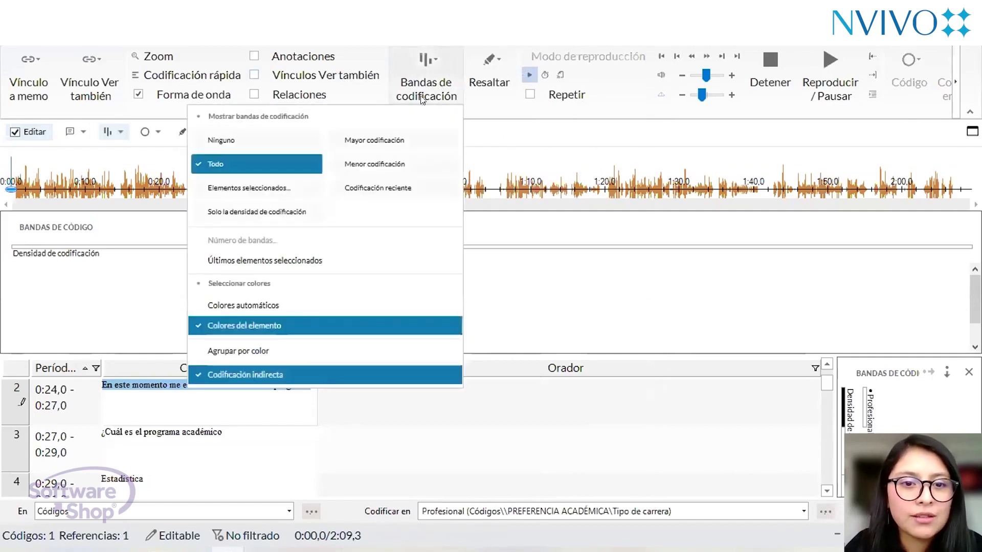
click(267, 305)
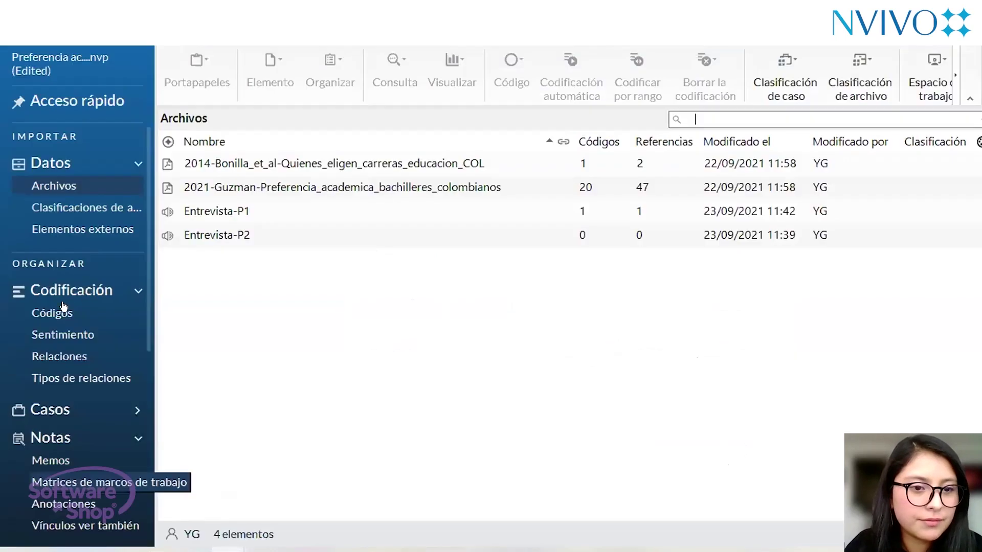
In the project's codes, expand PREFERENCIA ACADÉMICA and Tipo de carrera, and open the Profesional code.
click(64, 307)
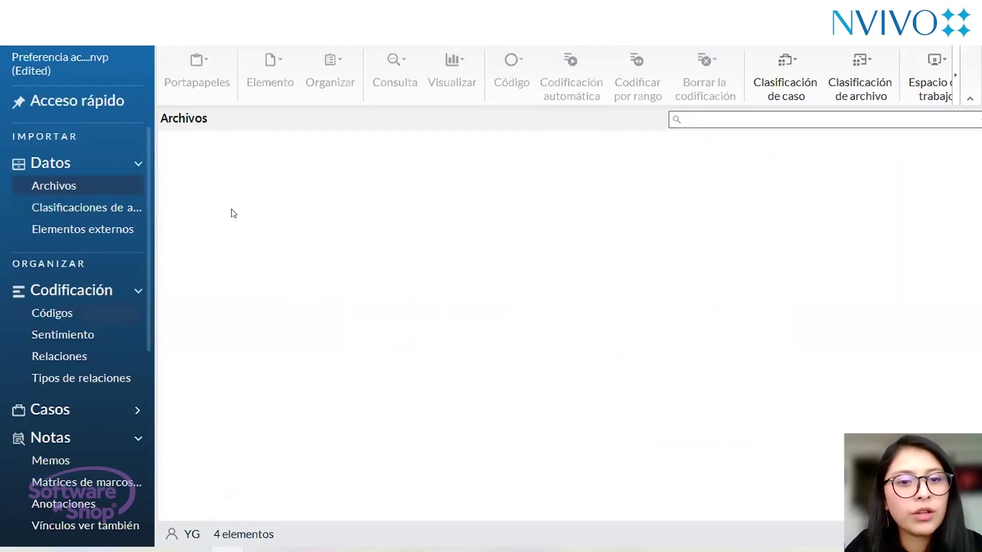
click(167, 164)
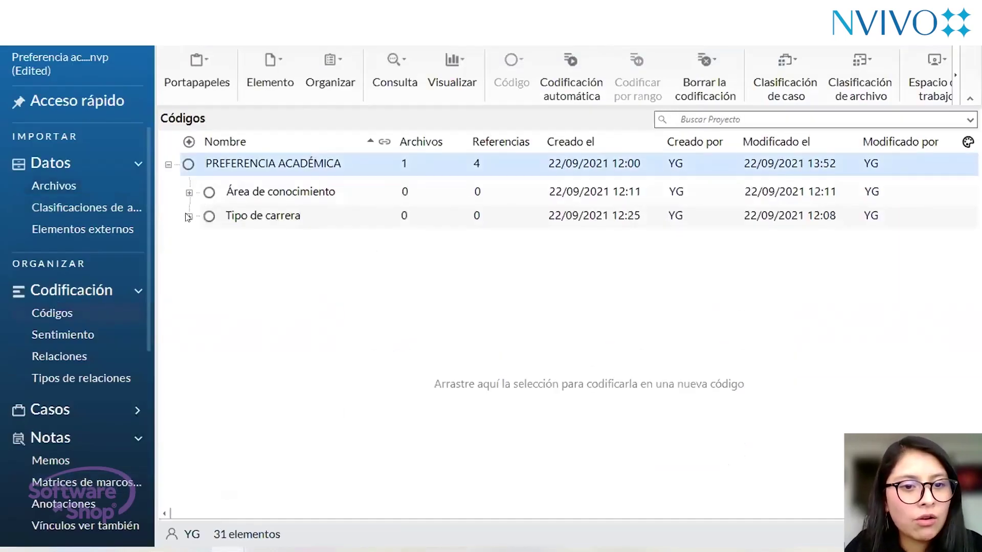
click(188, 215)
click(271, 246)
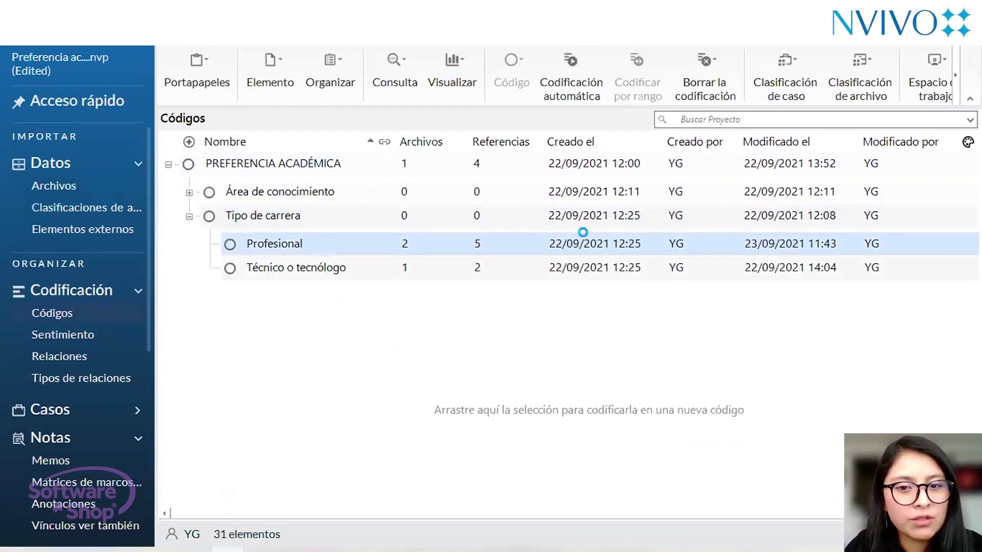
double_click(630, 239)
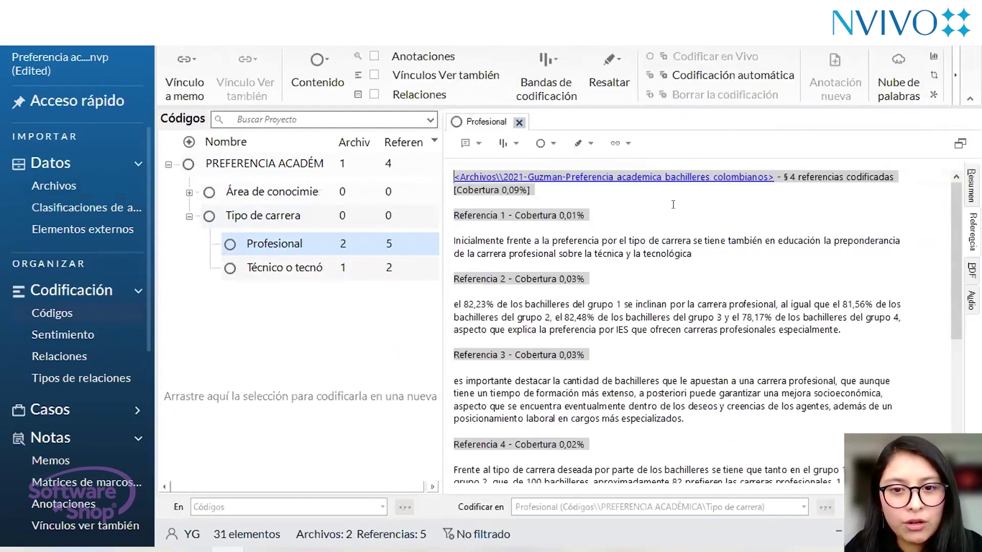
Examine the Profesional code's references from the 2021-Guzman document and the coded Entrevista-P1 sentence about studying a "pregrado".
scroll(673, 206, down, 5)
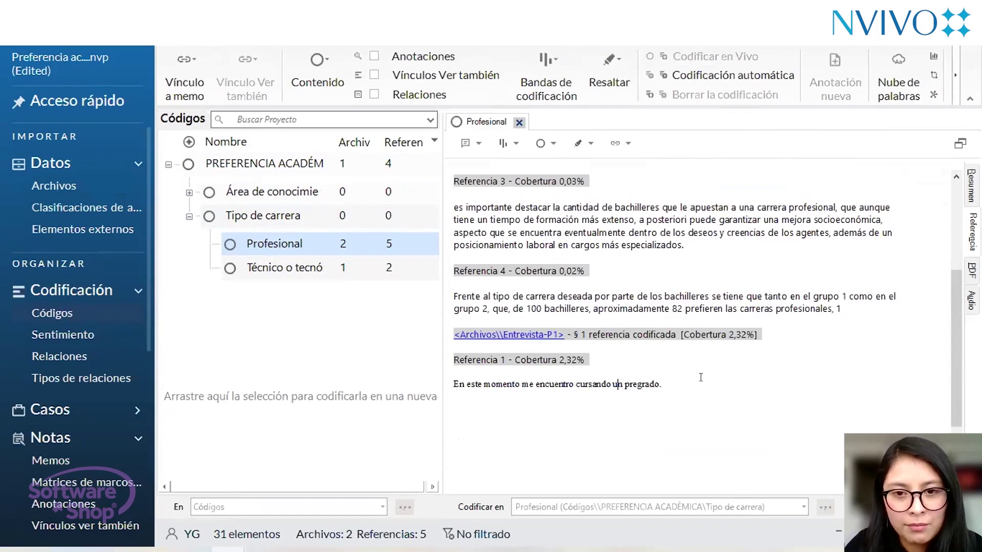
scroll(673, 340, up, 3)
scroll(607, 233, up, 2)
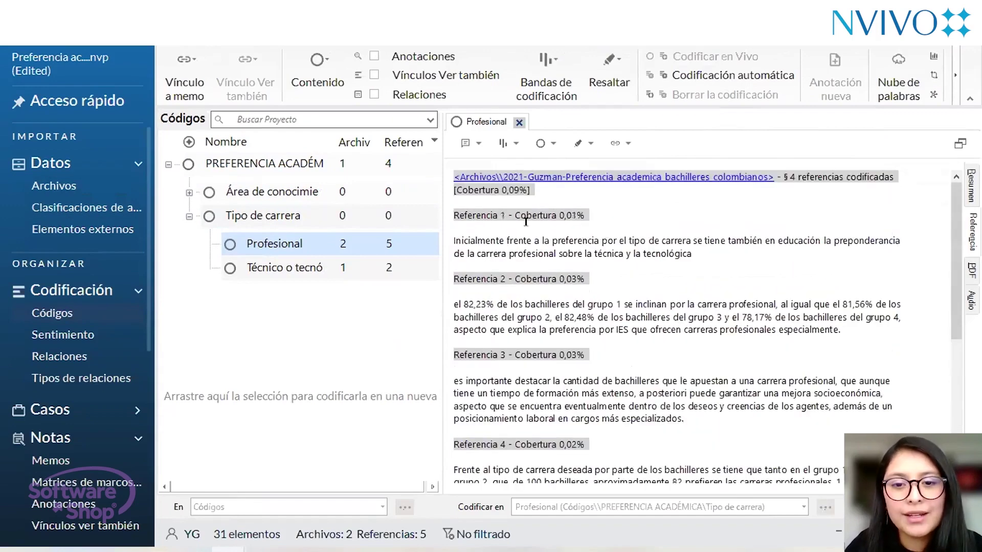
scroll(524, 268, down, 3)
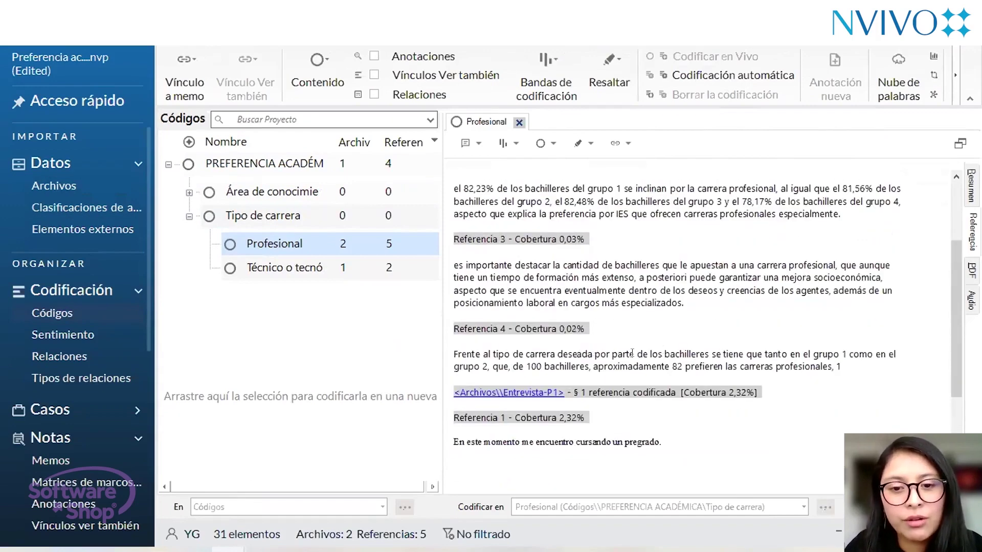
scroll(632, 353, down, 3)
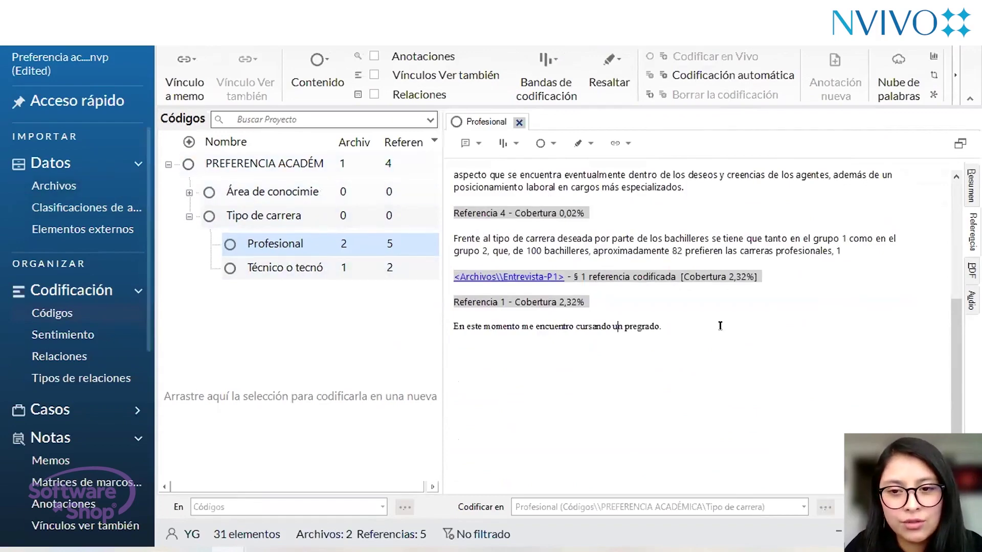
scroll(720, 326, down, 1)
scroll(720, 325, up, 2)
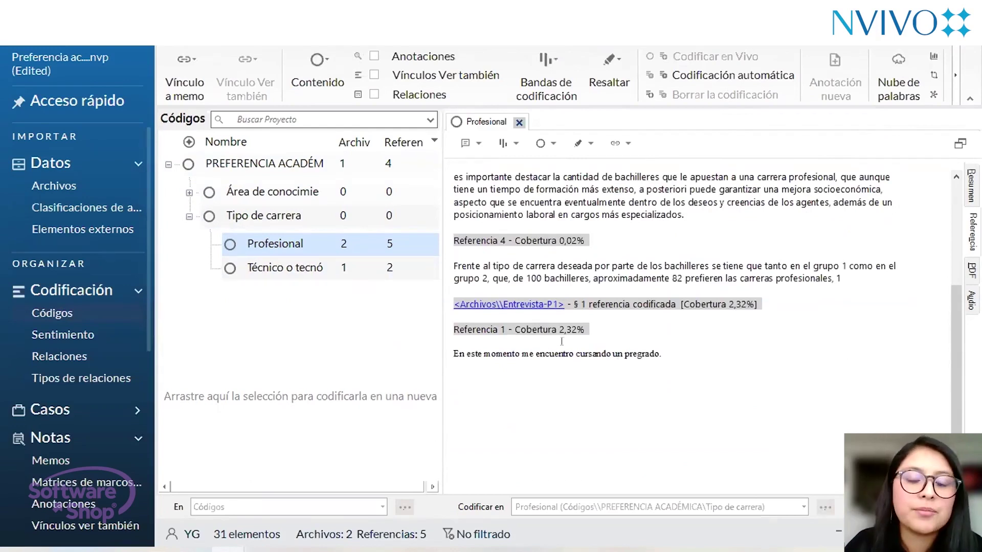
drag(663, 354, 563, 354)
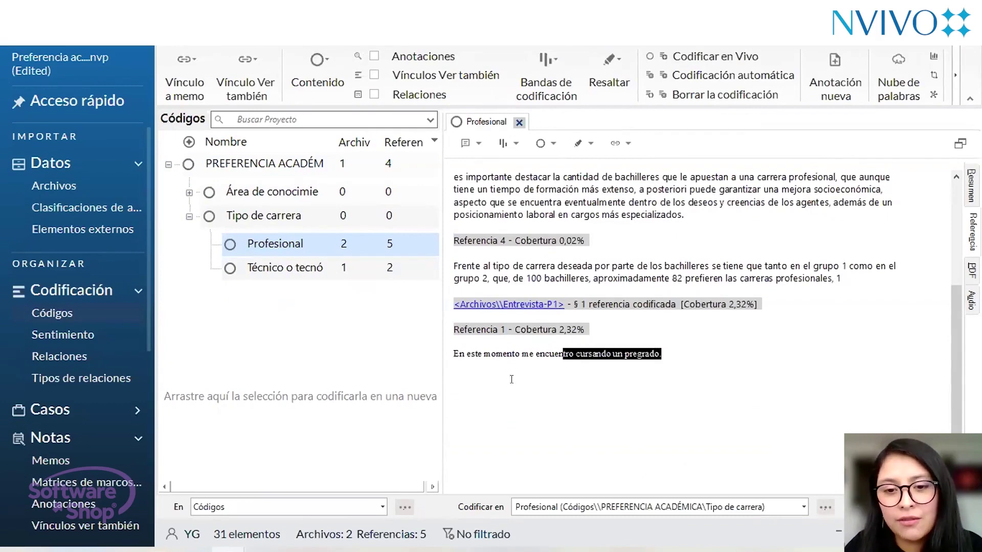
scroll(582, 375, up, 2)
scroll(551, 328, down, 3)
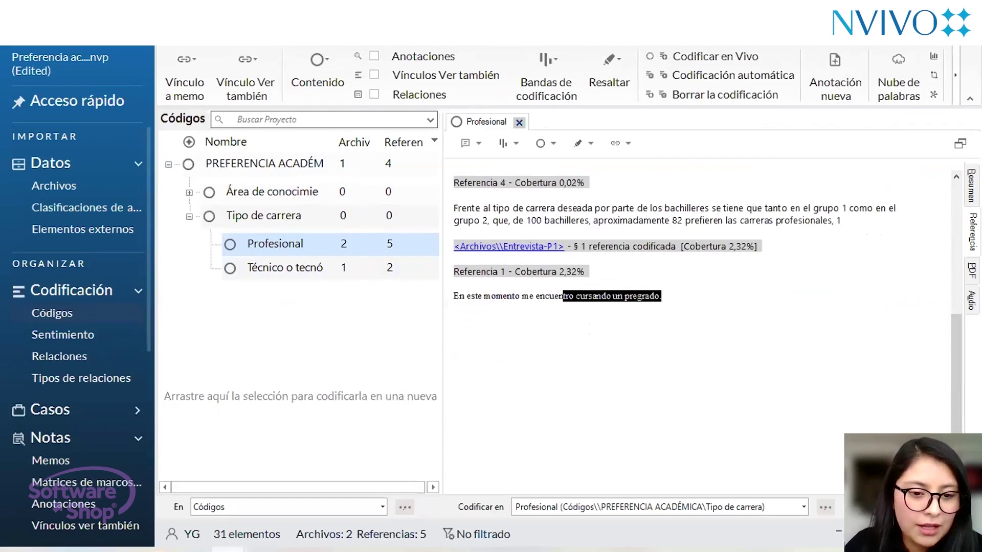
Return to the Entrevista-P1 audio window and generate a word cloud from its transcript.
mouse_move(233, 550)
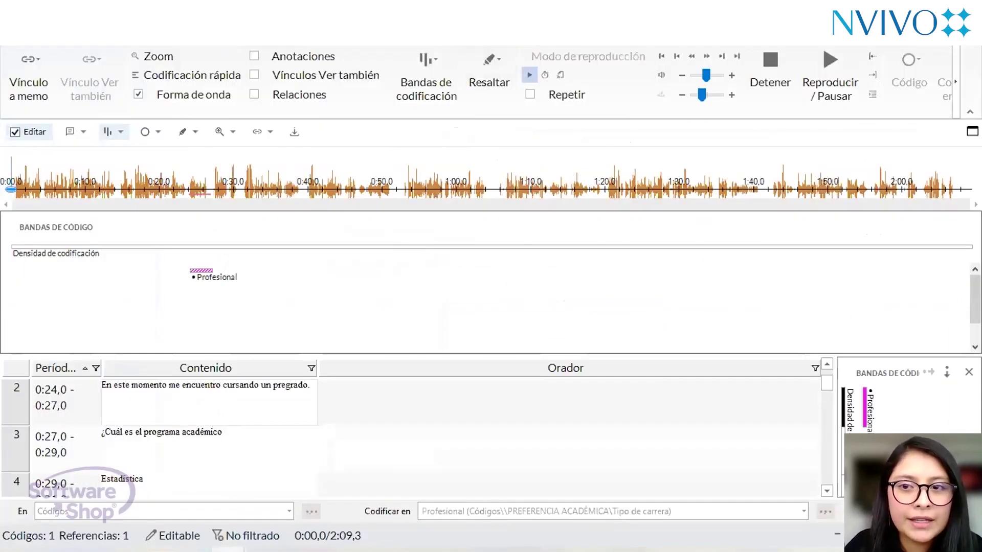
click(949, 88)
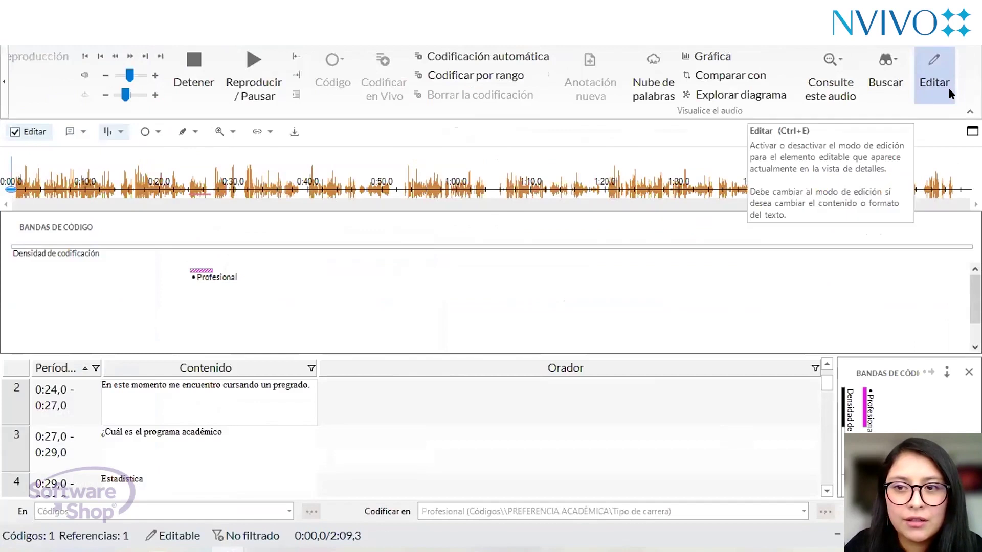
click(662, 83)
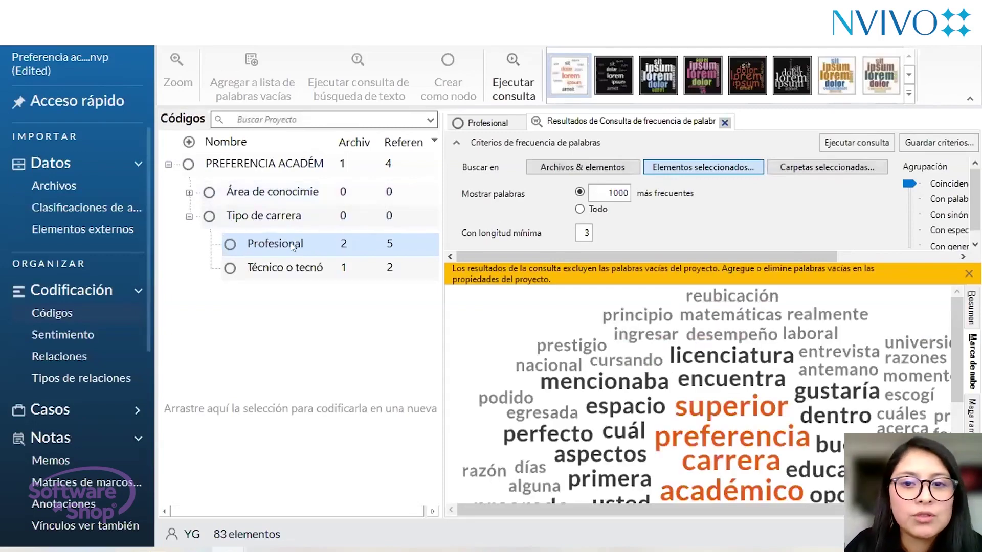
Go back to the Profesional code's references and open the source file of the first 2021-Guzman reference at its coded passage.
click(473, 122)
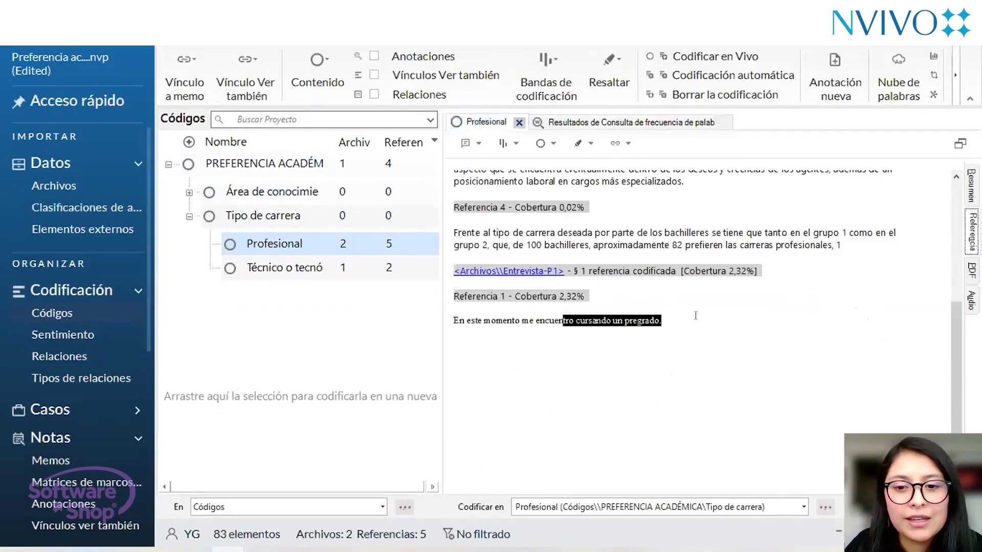
click(725, 316)
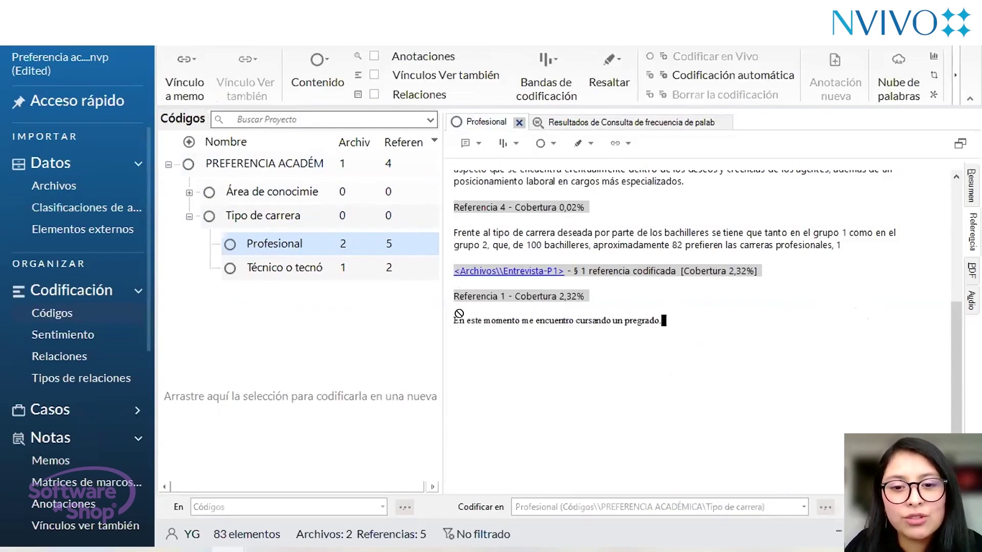
scroll(561, 235, up, 3)
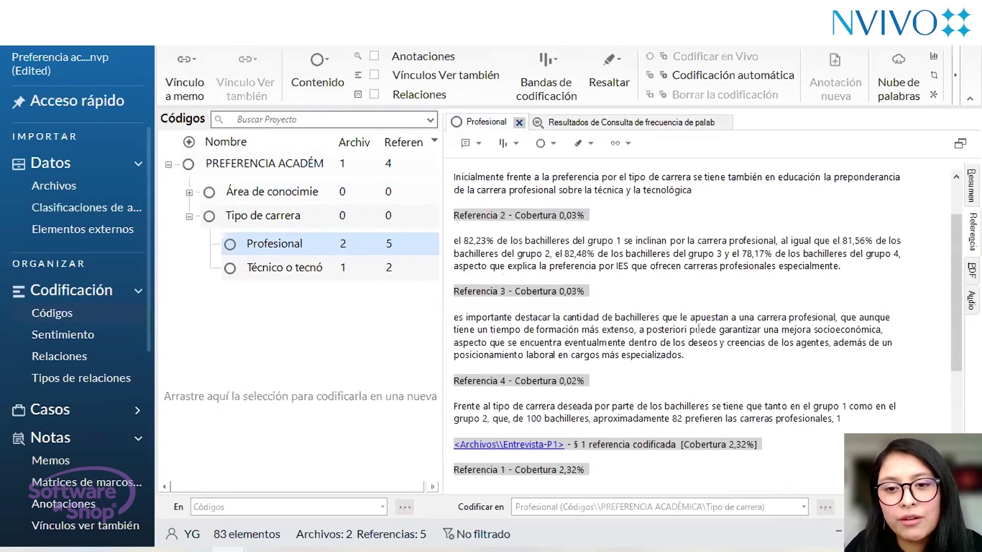
scroll(698, 329, up, 1)
scroll(672, 259, down, 3)
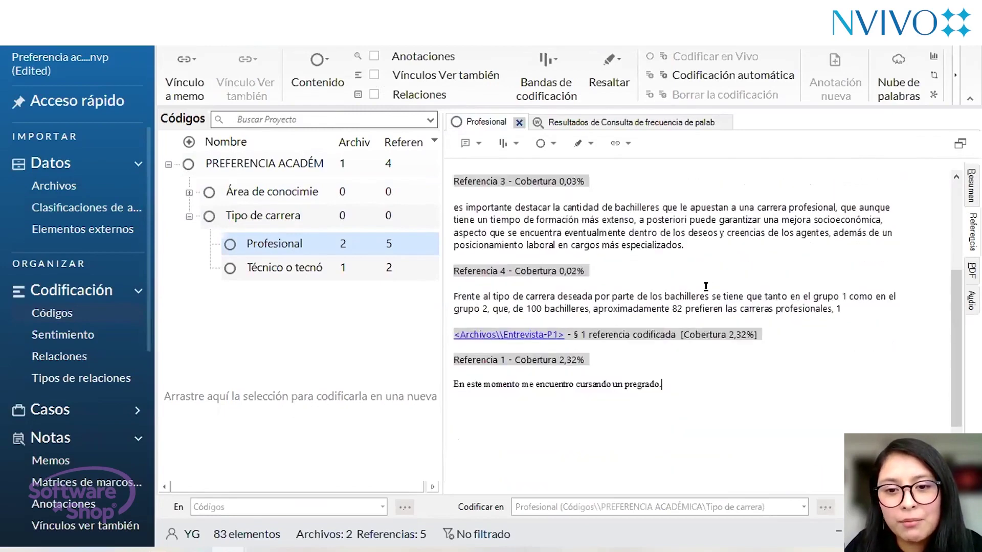
scroll(608, 264, up, 3)
right_click(597, 238)
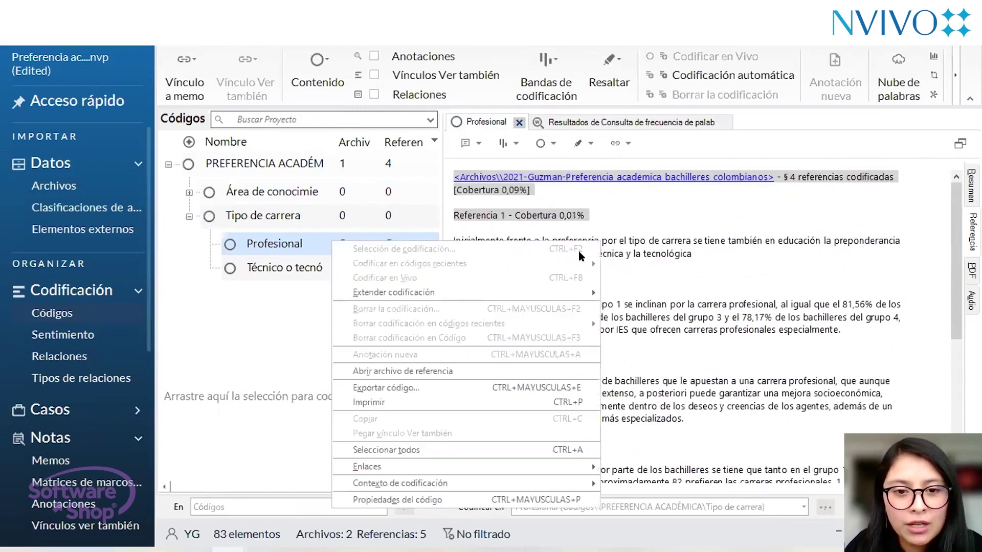
click(389, 371)
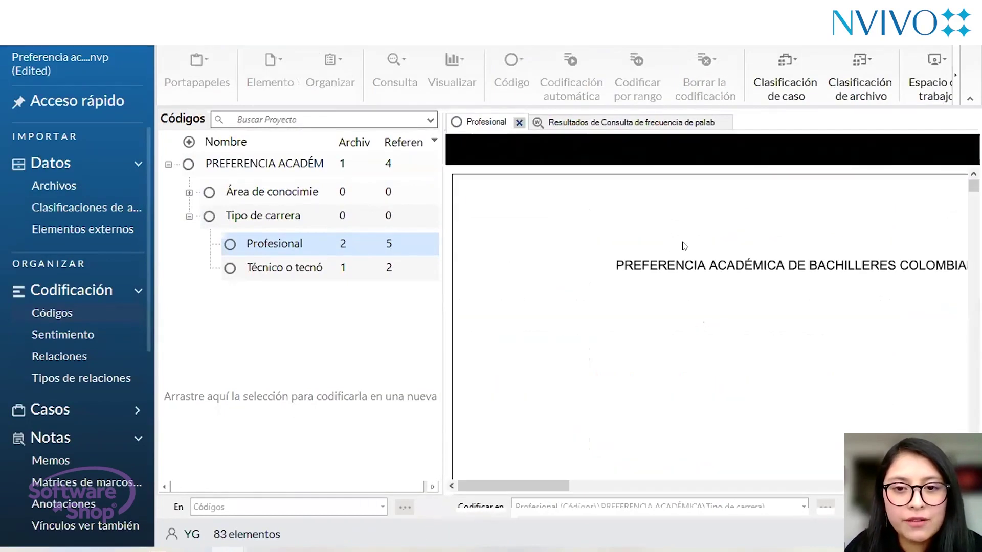
drag(534, 486, 604, 485)
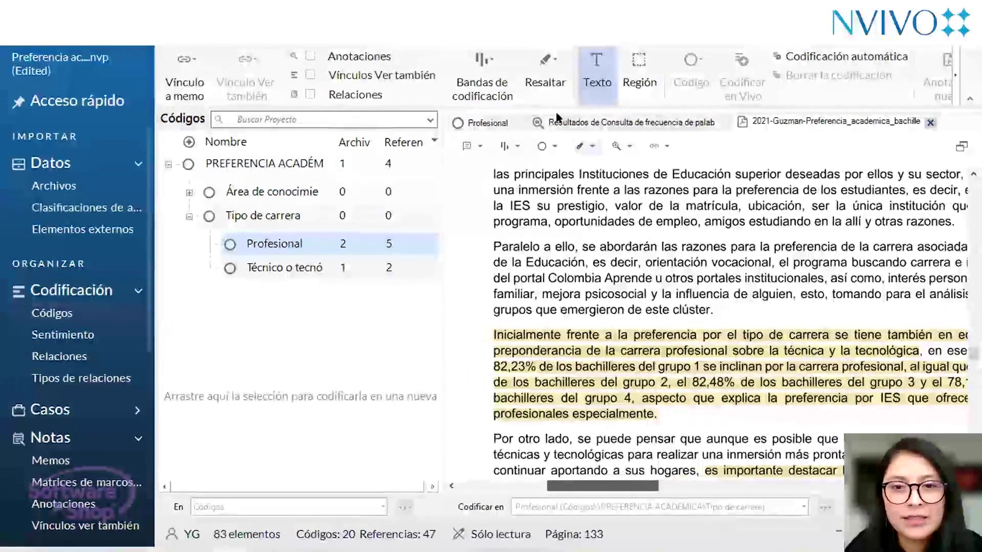
Return to the Profesional code and open the source file of its Entrevista-P1 reference.
click(485, 122)
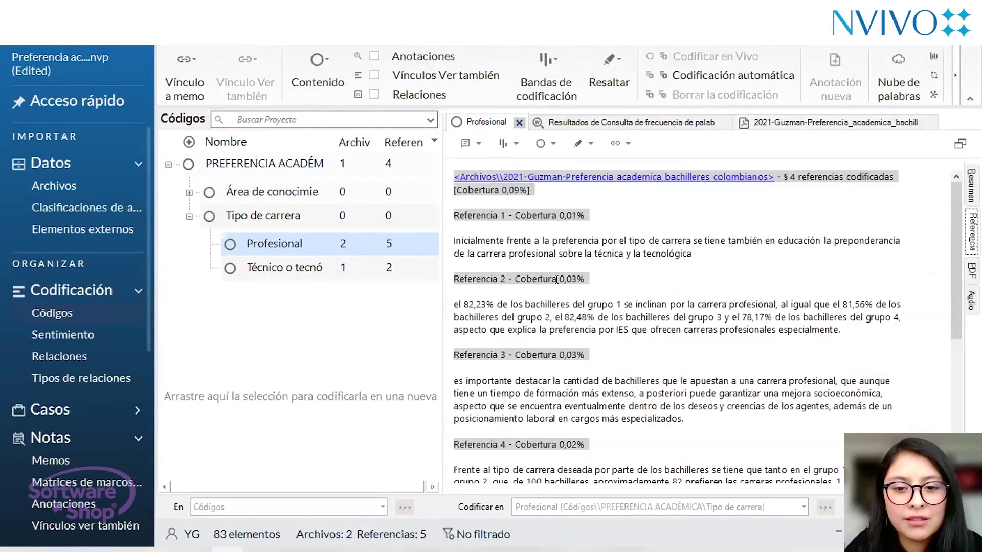
scroll(548, 353, down, 3)
right_click(546, 383)
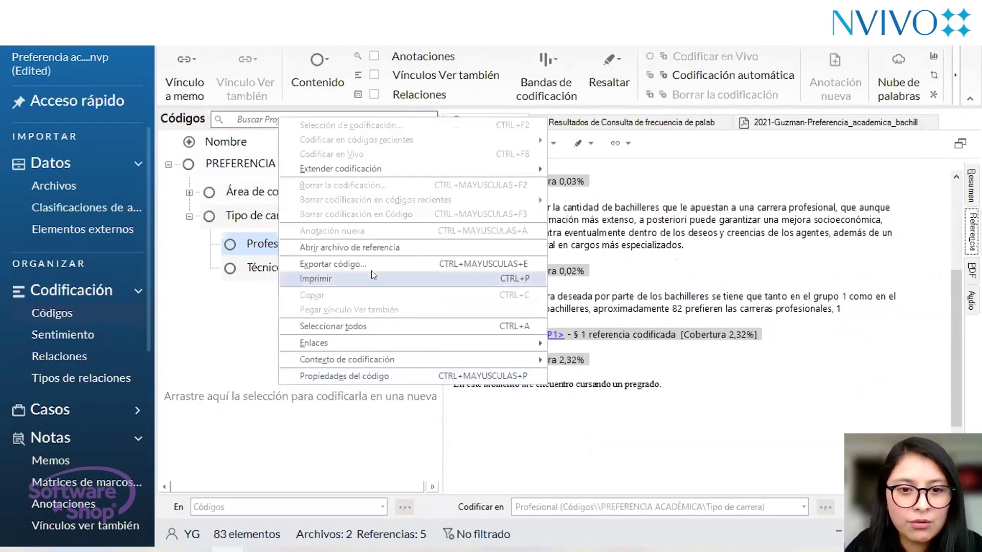
click(487, 244)
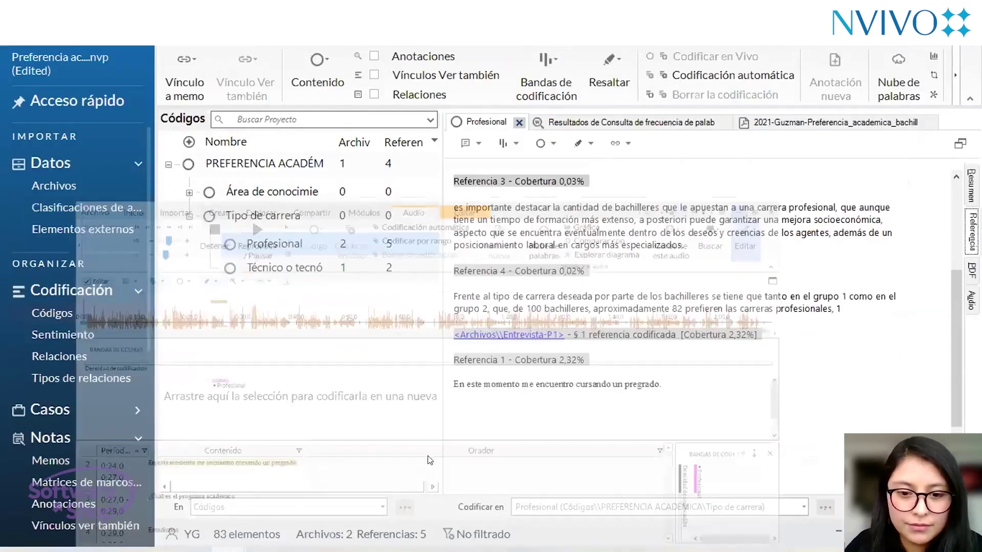
Review the Profesional references once more and bring back the word frequency results to examine the word cloud.
scroll(601, 409, up, 10)
scroll(601, 409, down, 10)
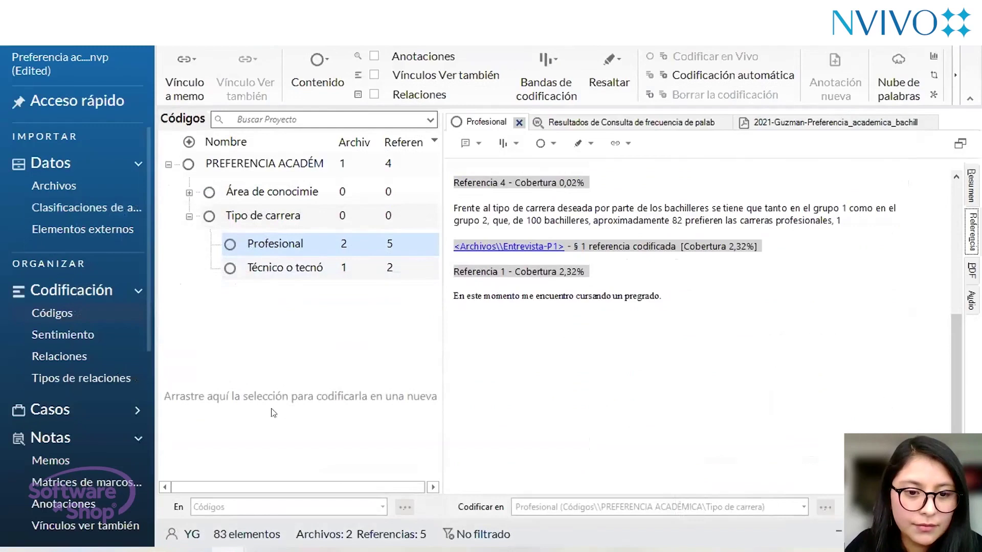
mouse_move(260, 548)
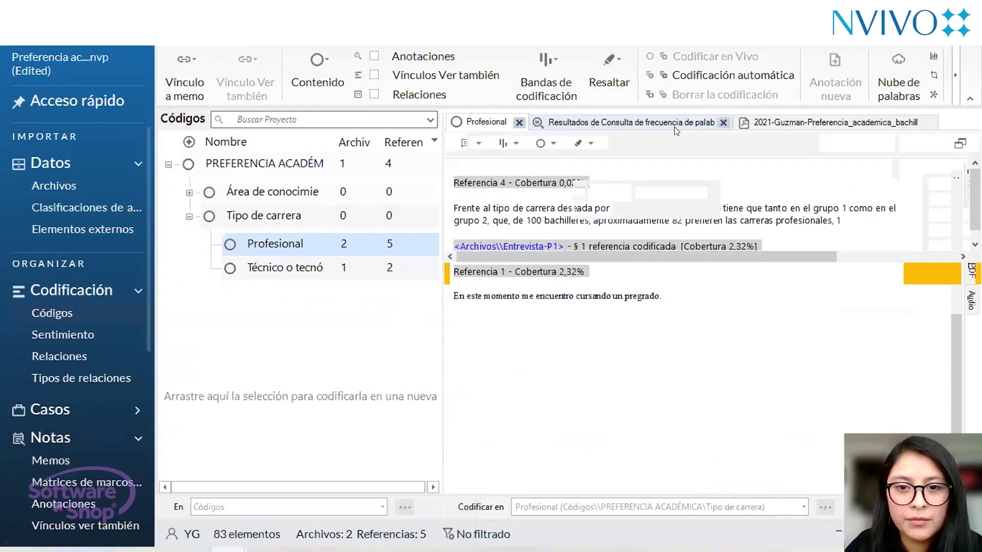
click(673, 127)
scroll(496, 341, down, 1)
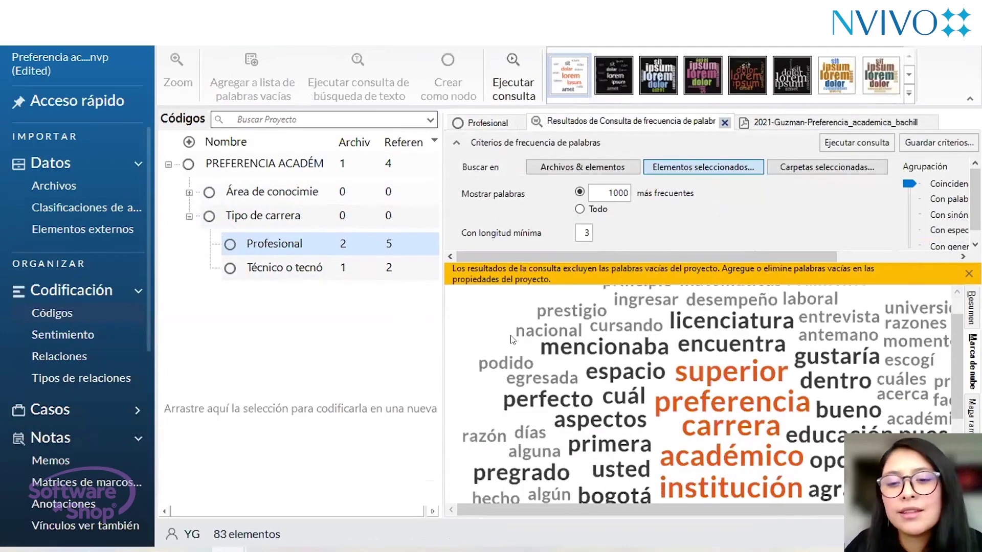
Undock the word frequency results into a separate window, maximize it and examine the whole word cloud.
scroll(720, 372, down, 1)
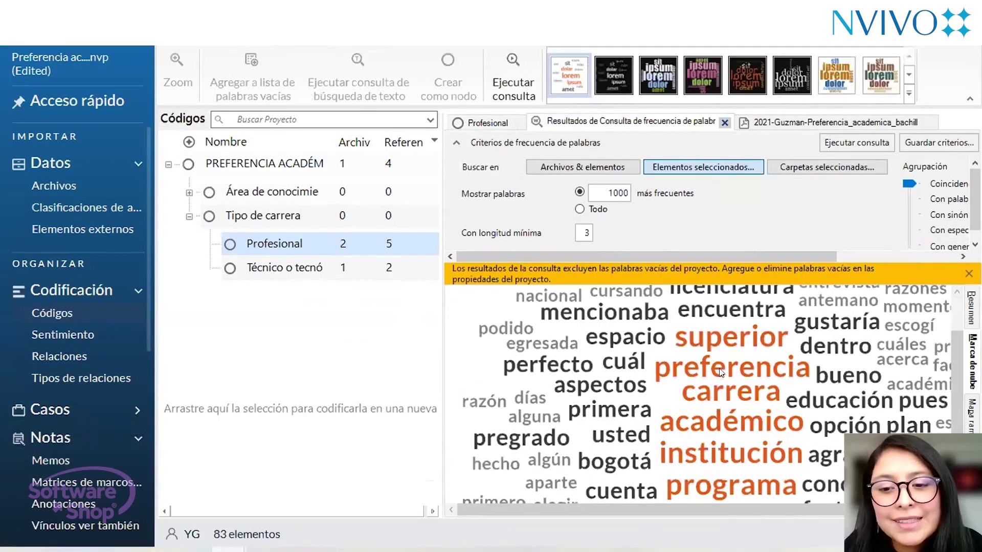
scroll(720, 372, down, 1)
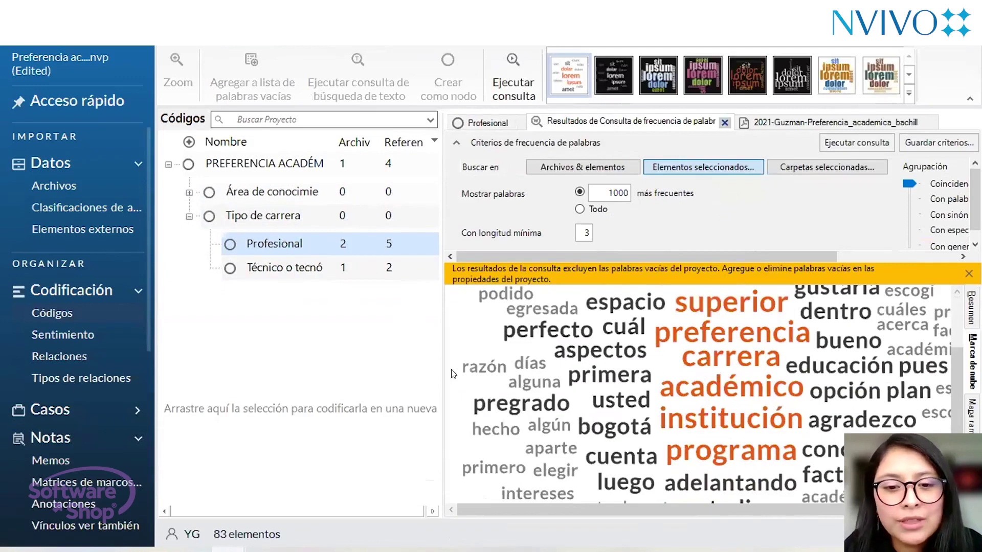
right_click(624, 122)
click(692, 184)
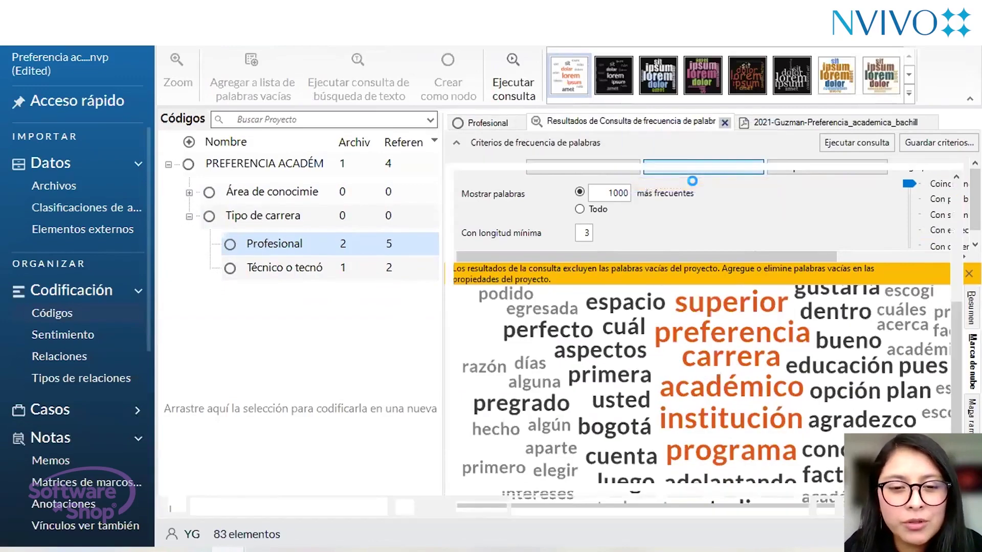
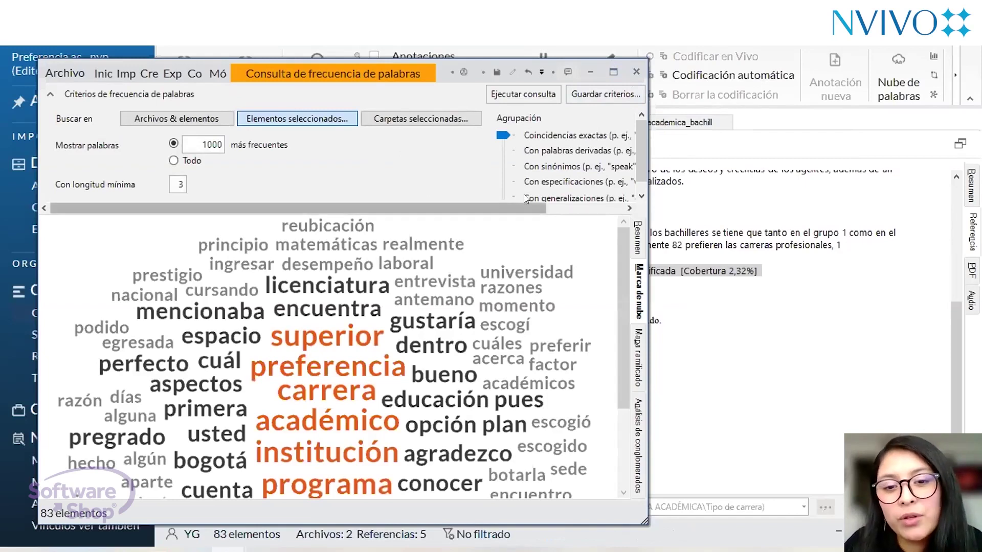
click(614, 70)
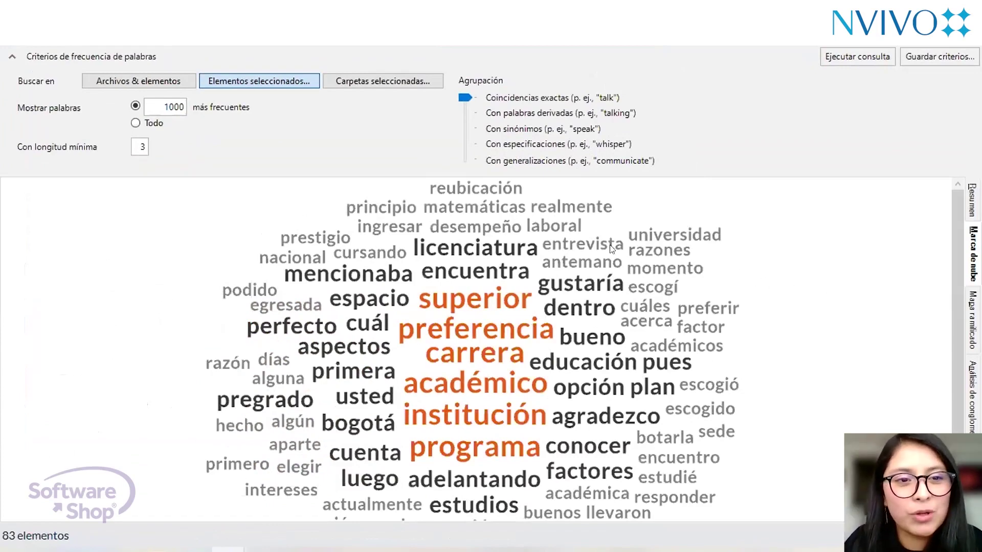
scroll(651, 245, down, 1)
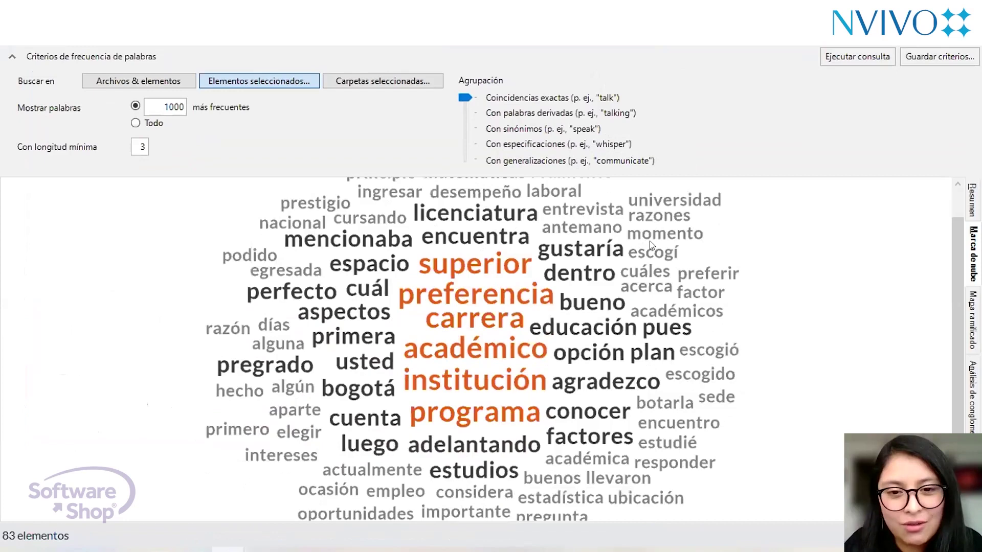
scroll(651, 245, up, 1)
scroll(421, 297, down, 1)
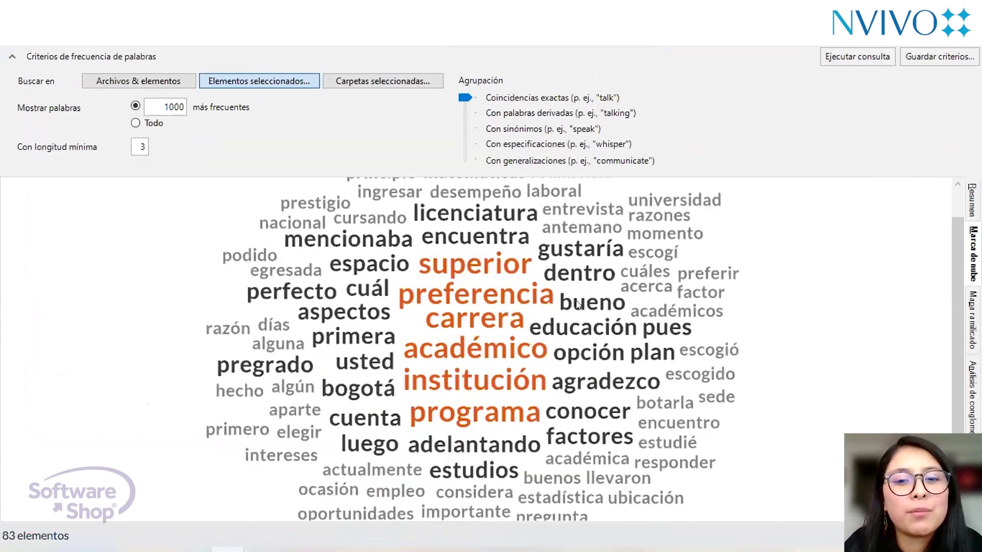
scroll(373, 317, up, 1)
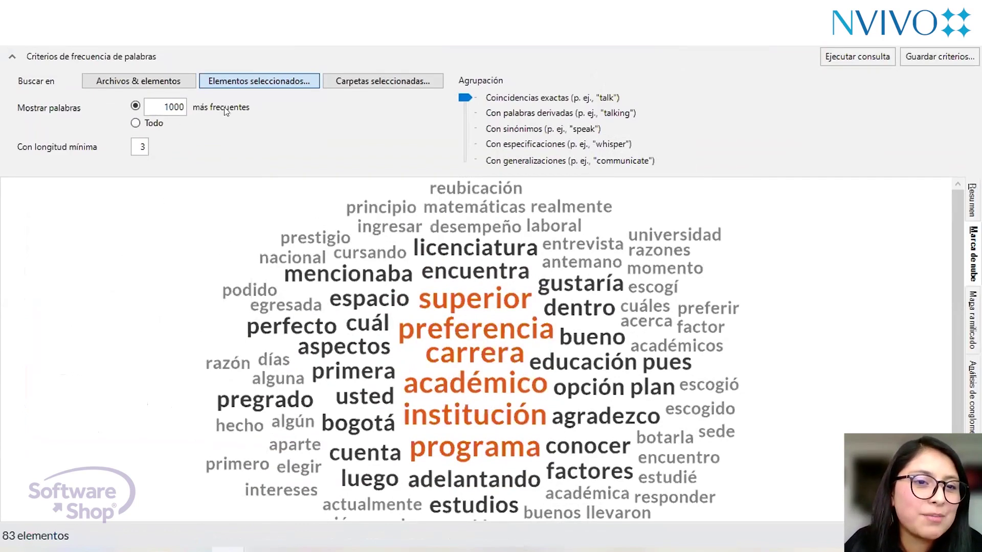
Start exporting the word cloud as an image and choose the desktop's WCS Transcription 23 sept folder as destination.
right_click(571, 387)
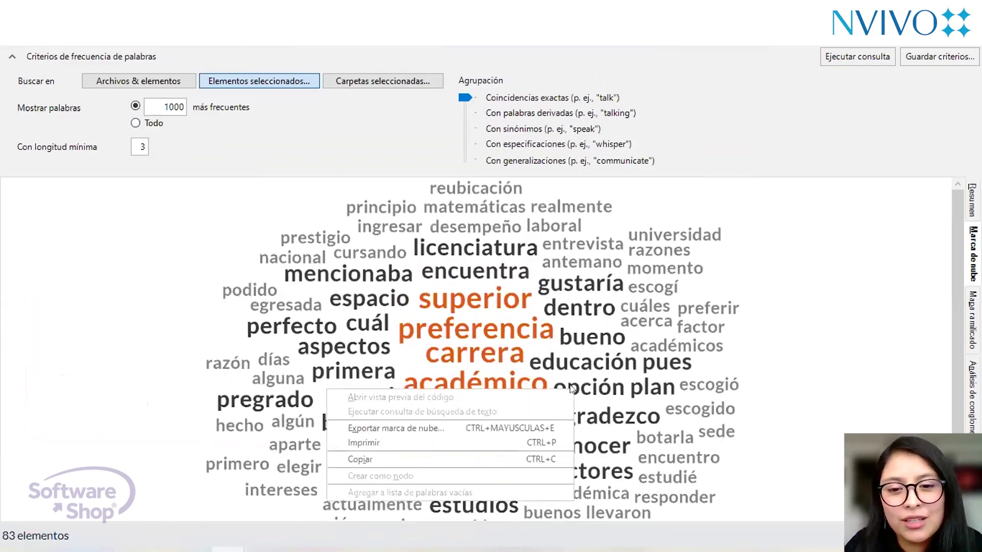
click(444, 433)
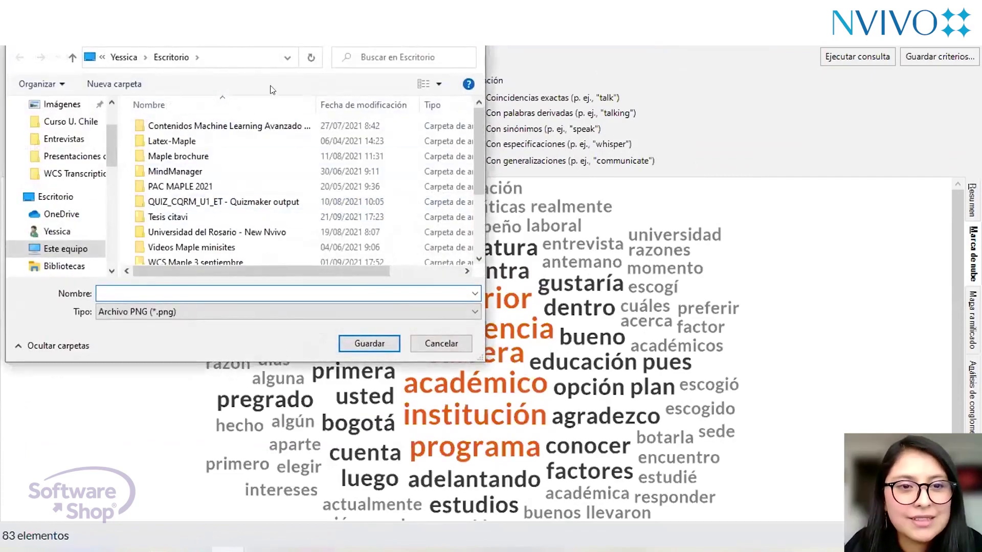
drag(110, 142, 118, 114)
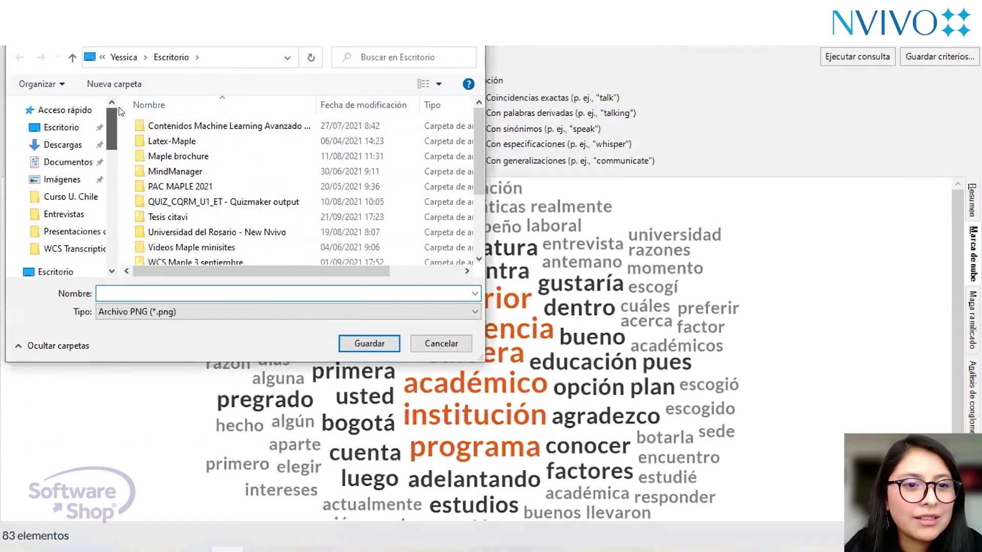
click(68, 130)
scroll(278, 199, down, 3)
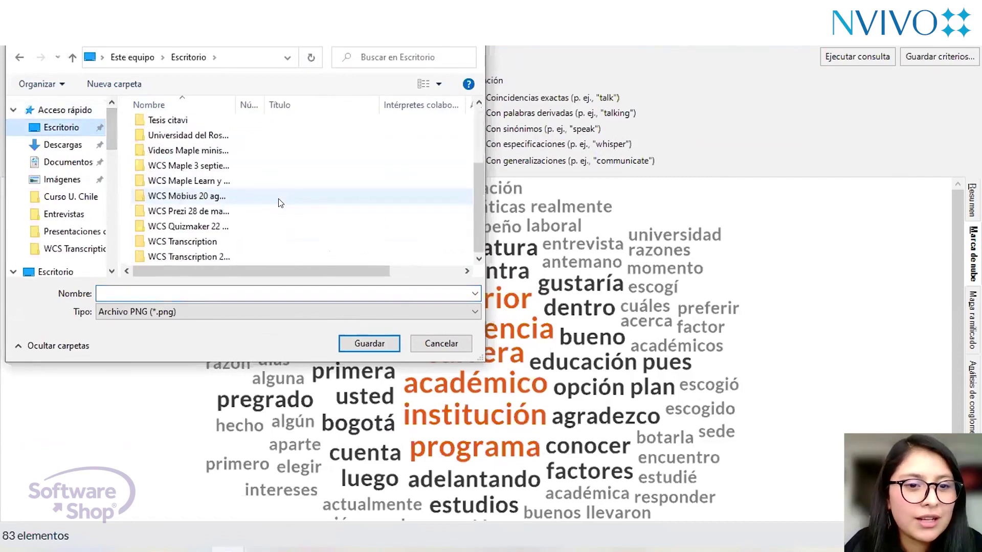
click(174, 257)
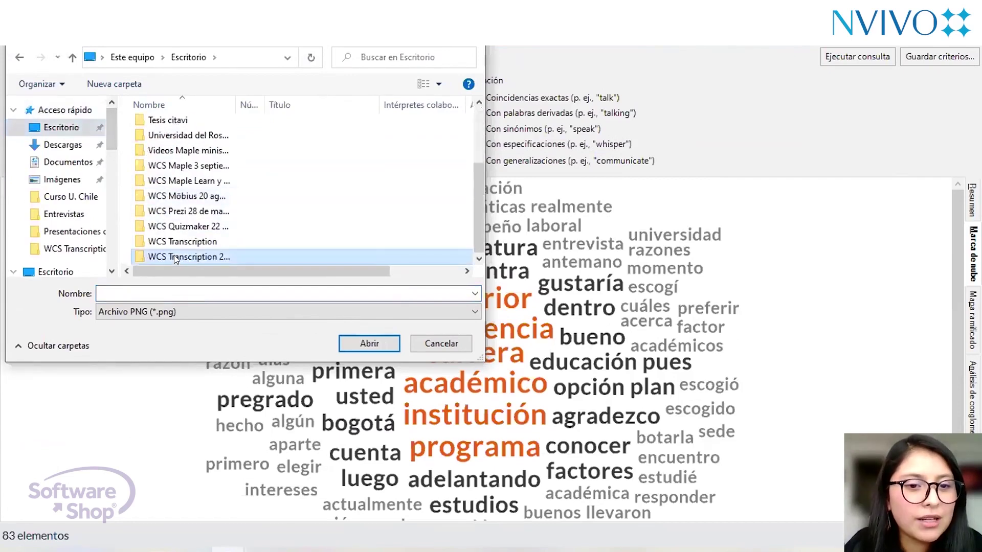
double_click(174, 256)
Name the export Nube_palabras_preferencia_Entrevista_1 and save it as a PNG file.
click(154, 294)
text(Nu)
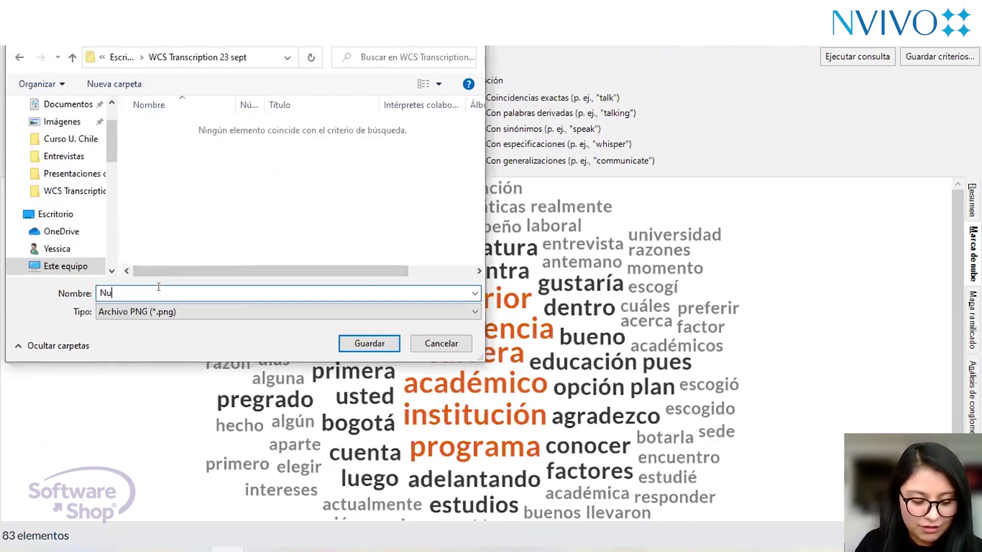
text(be_palabras)
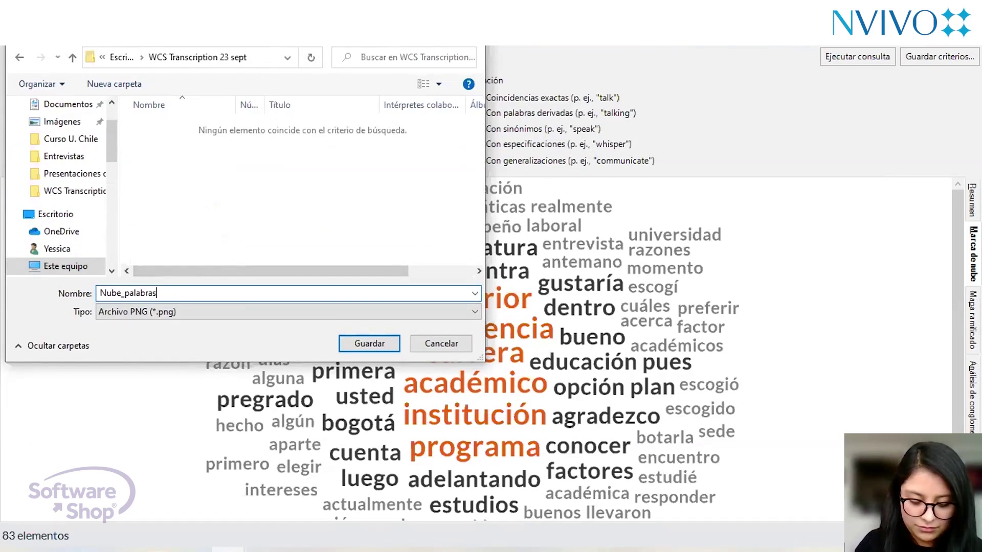
text(_prefe)
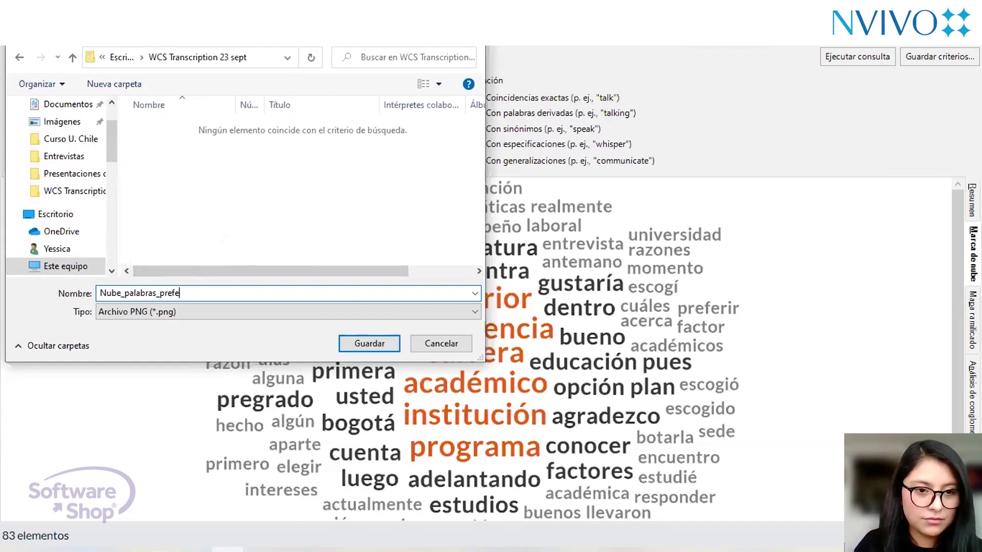
text(rencia_)
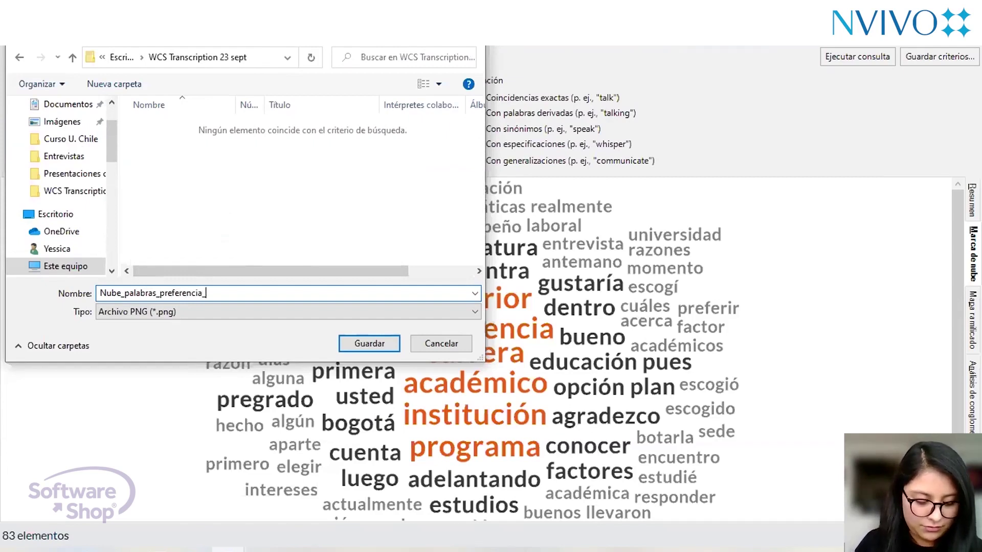
text(Entrevis)
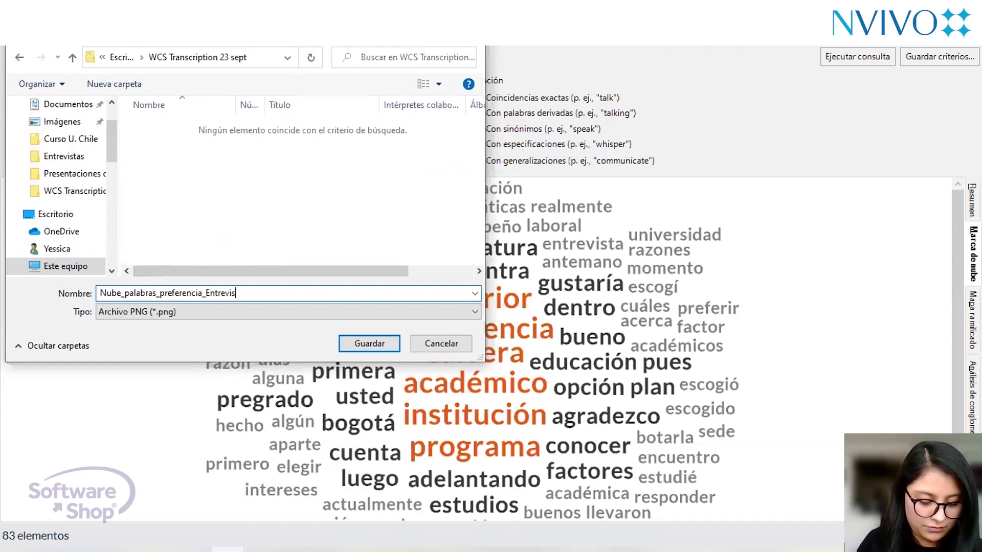
text(ta_1)
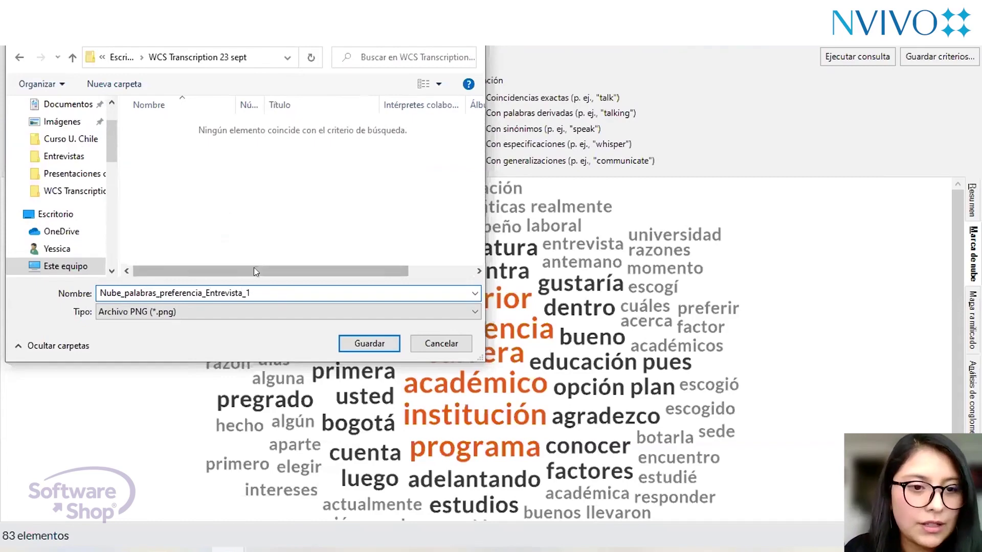
click(369, 343)
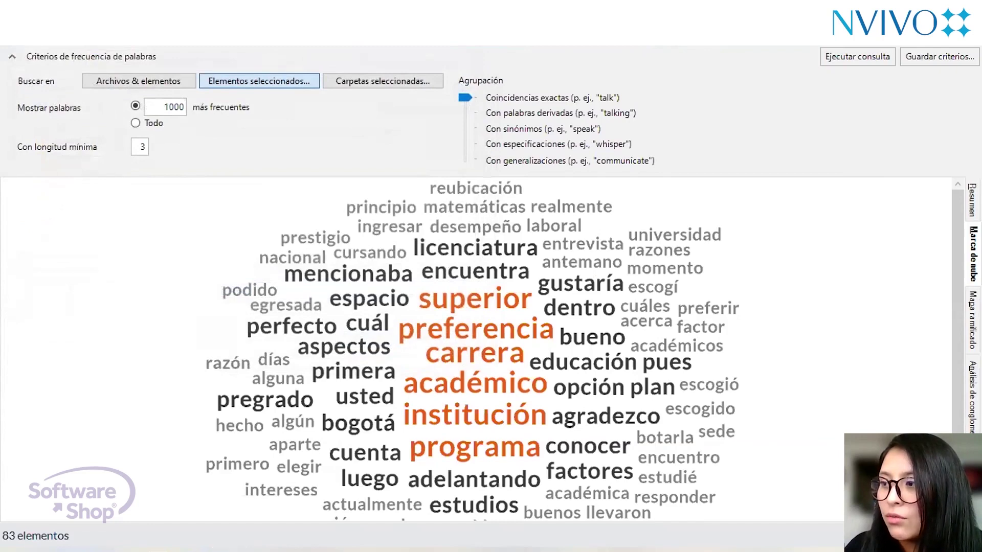
Switch to File Explorer's WCS Transcription 23 sept folder, view the exported word cloud image and close it.
key(alt+Tab)
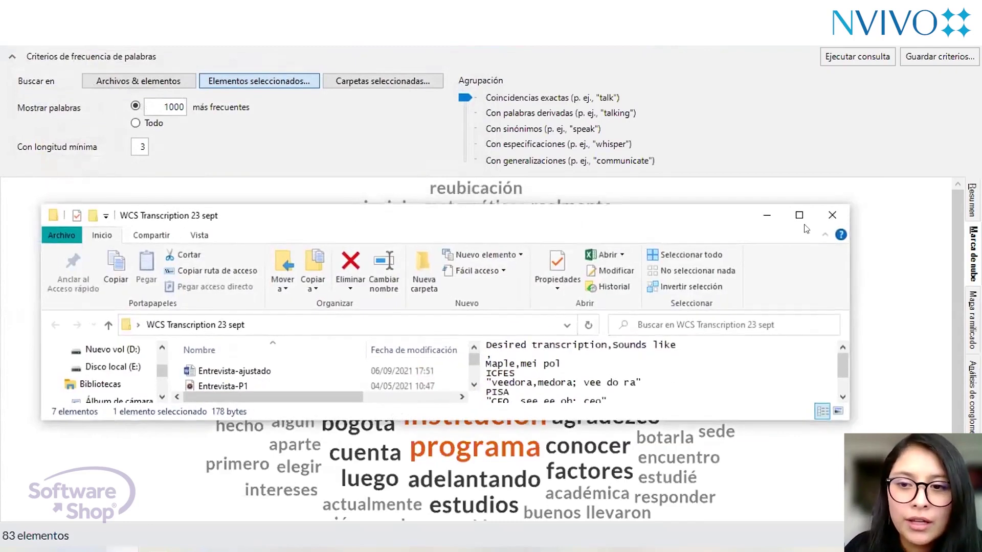
click(799, 215)
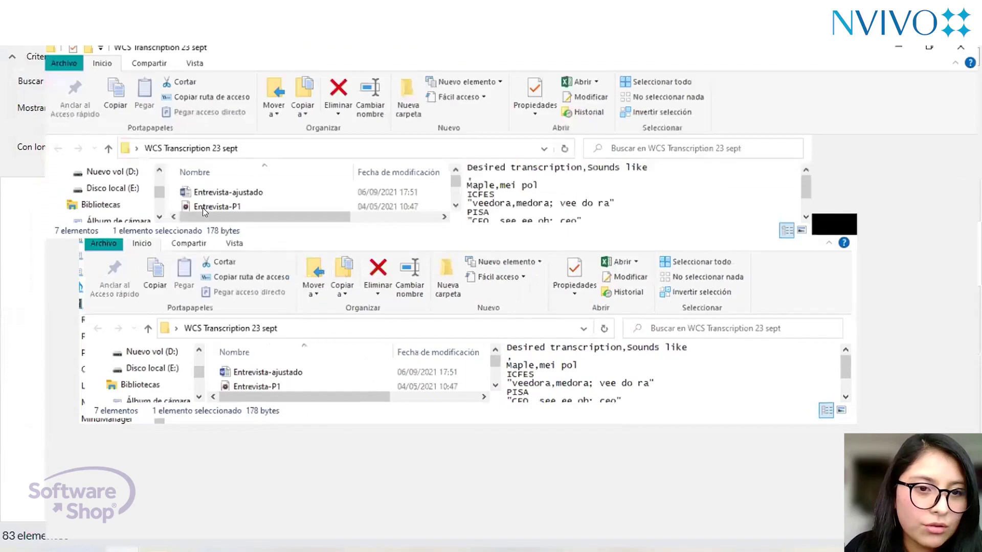
click(220, 228)
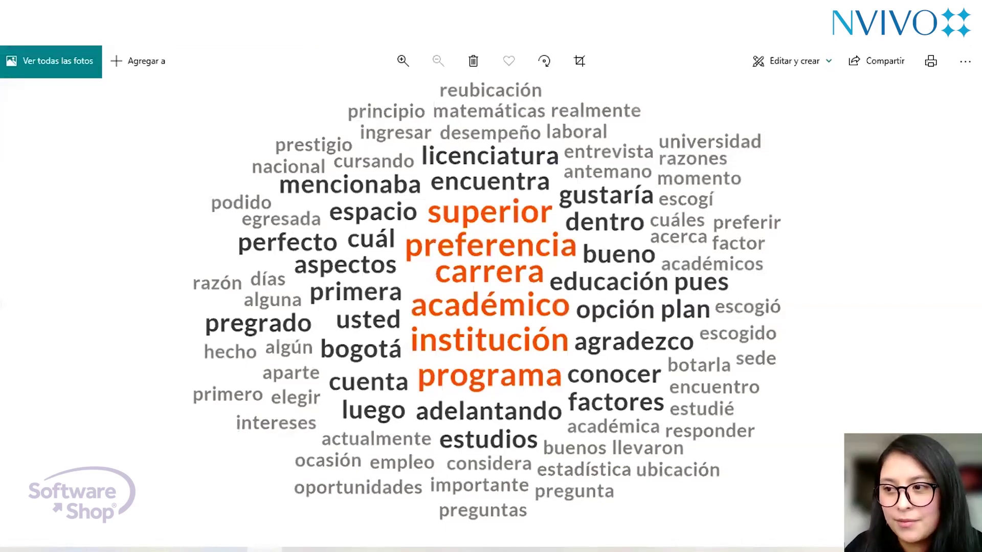
click(967, 35)
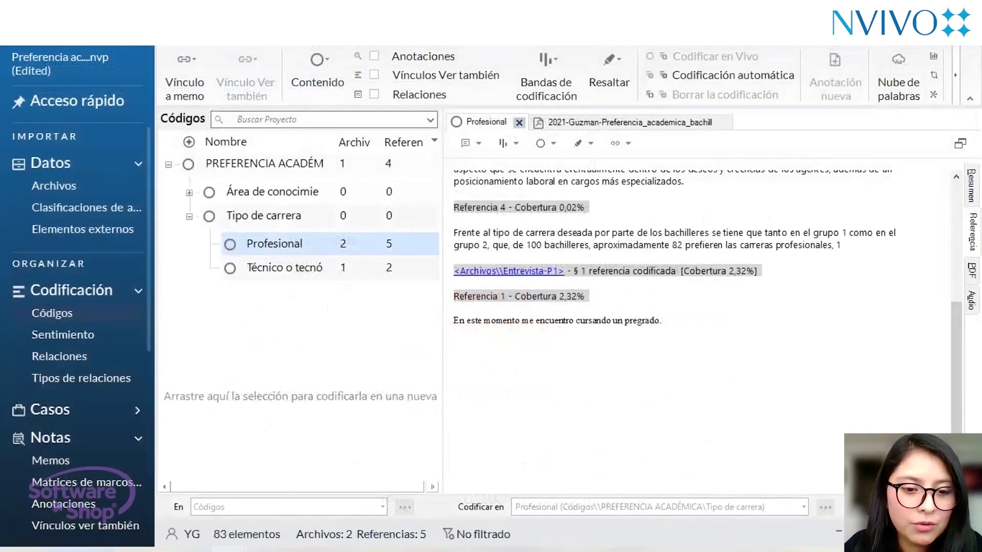
Return to the Entrevista-P1 audio window and run a text search query on that audio for "Preferencia".
click(363, 489)
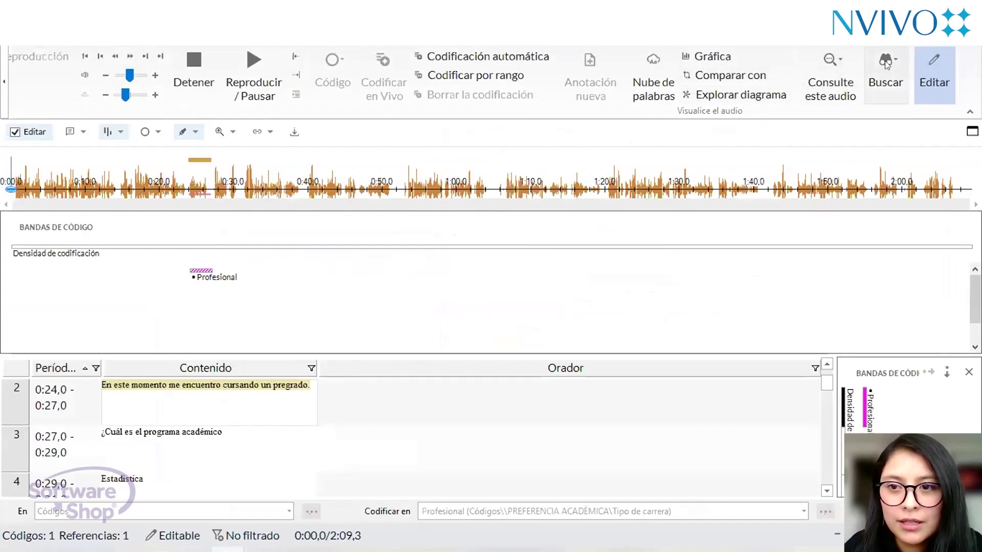
click(849, 60)
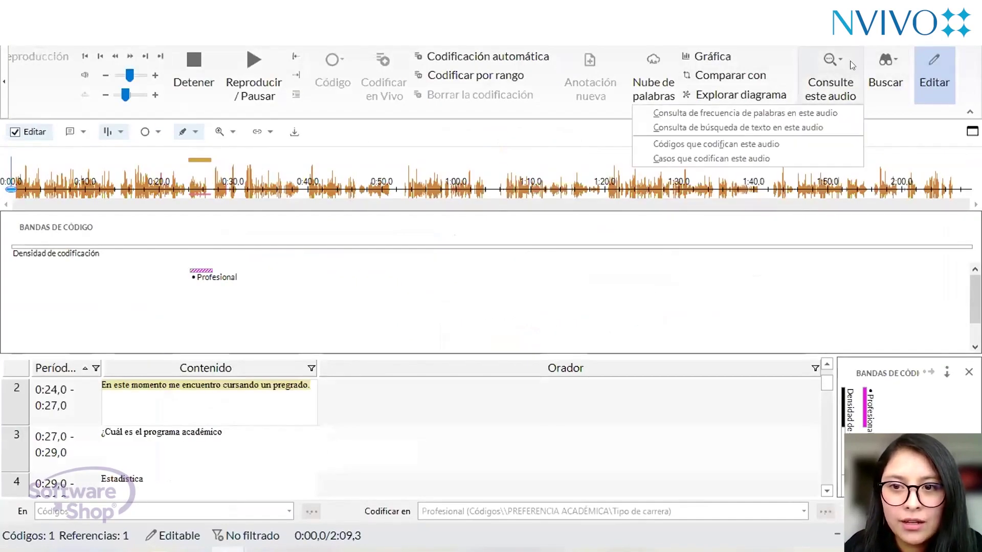
click(754, 127)
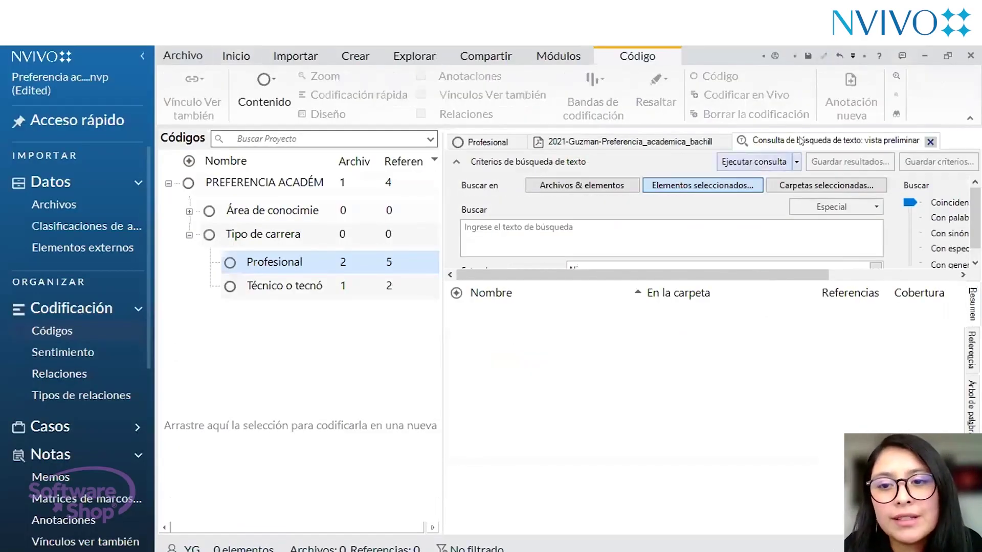
click(604, 222)
text(P)
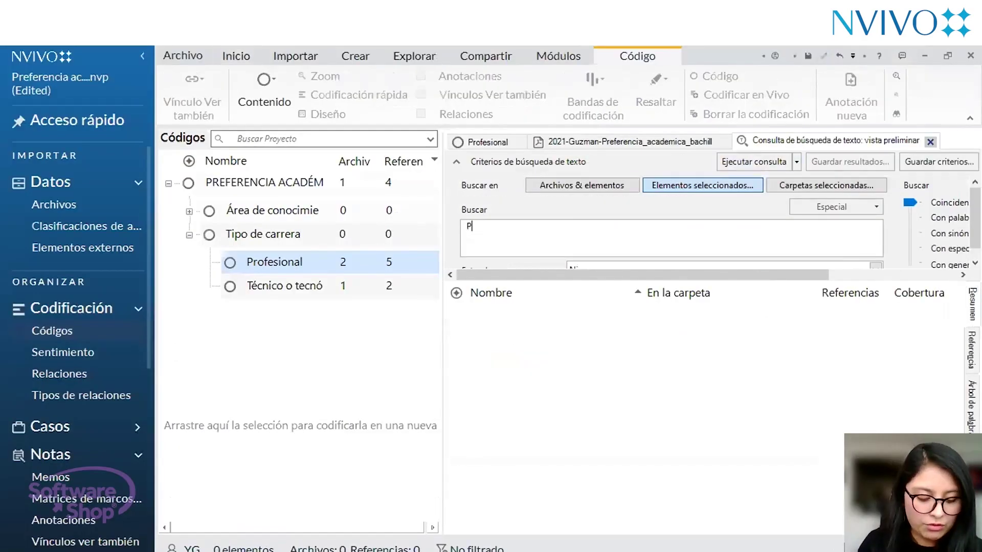
text(referencia)
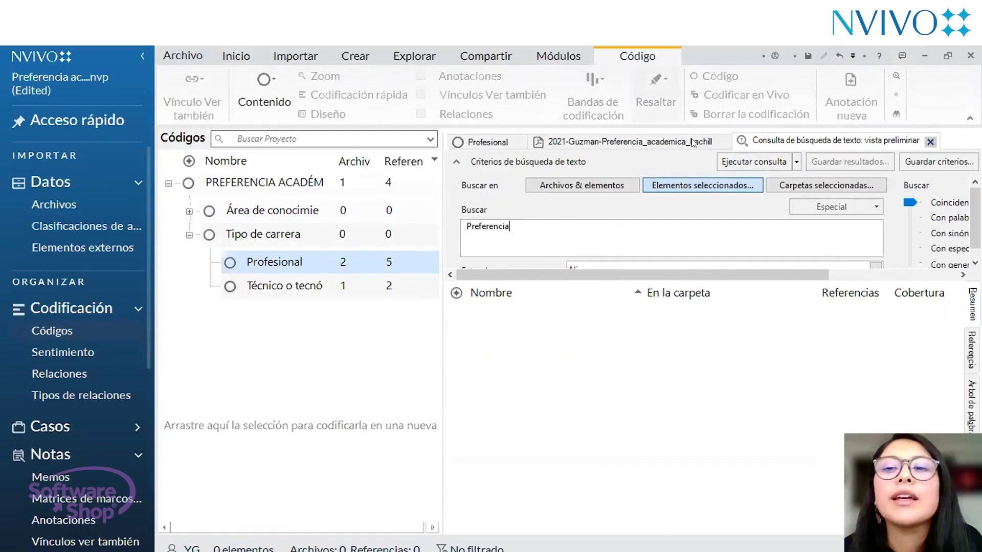
click(750, 163)
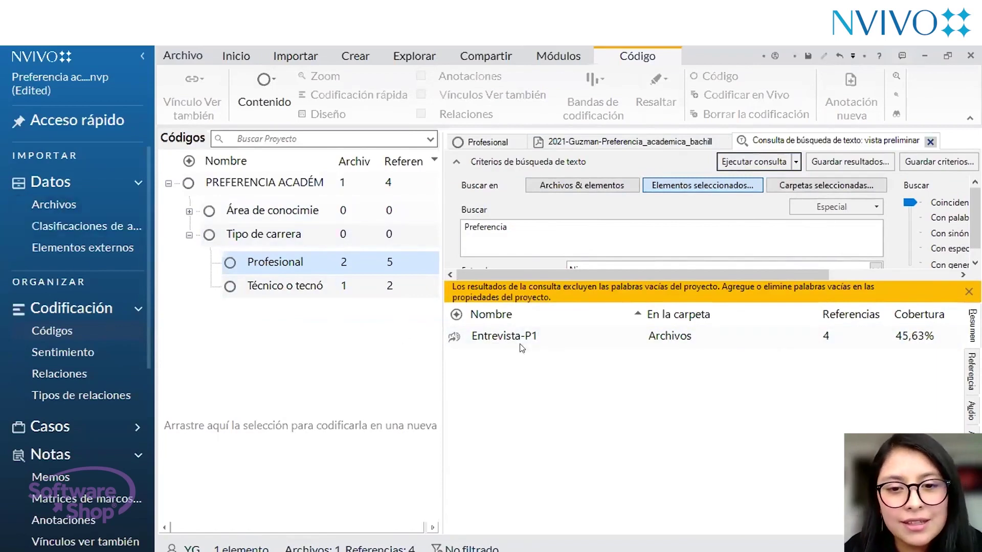
Open the references of the Entrevista-P1 search result, review the matching passages and check the options for extending the context.
click(566, 332)
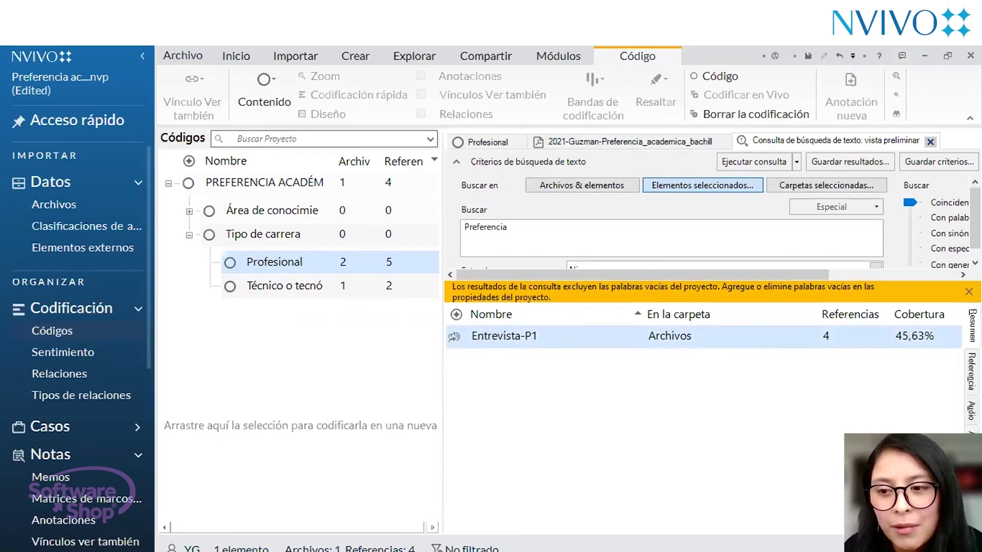
double_click(914, 337)
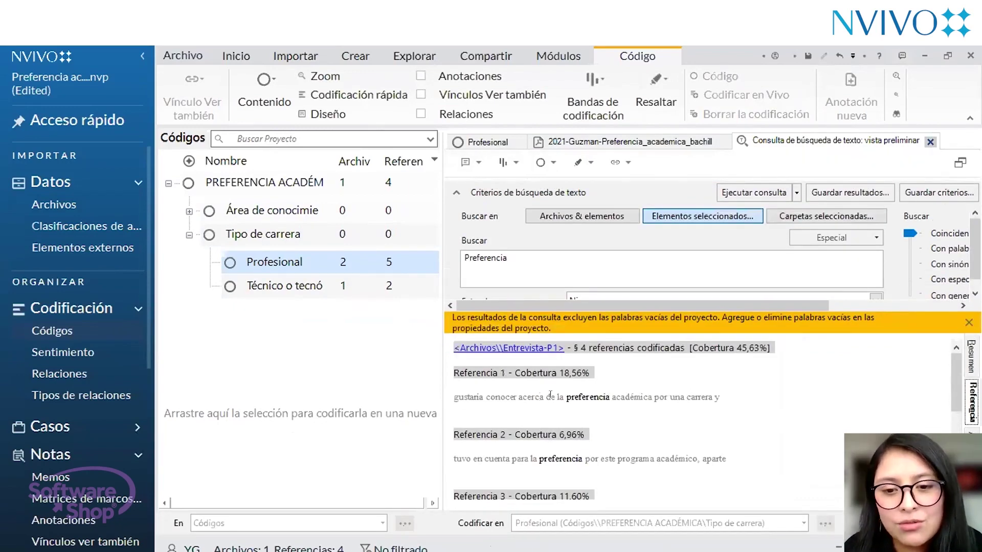
scroll(587, 402, down, 4)
scroll(674, 400, up, 2)
scroll(674, 400, up, 1)
scroll(766, 271, down, 1)
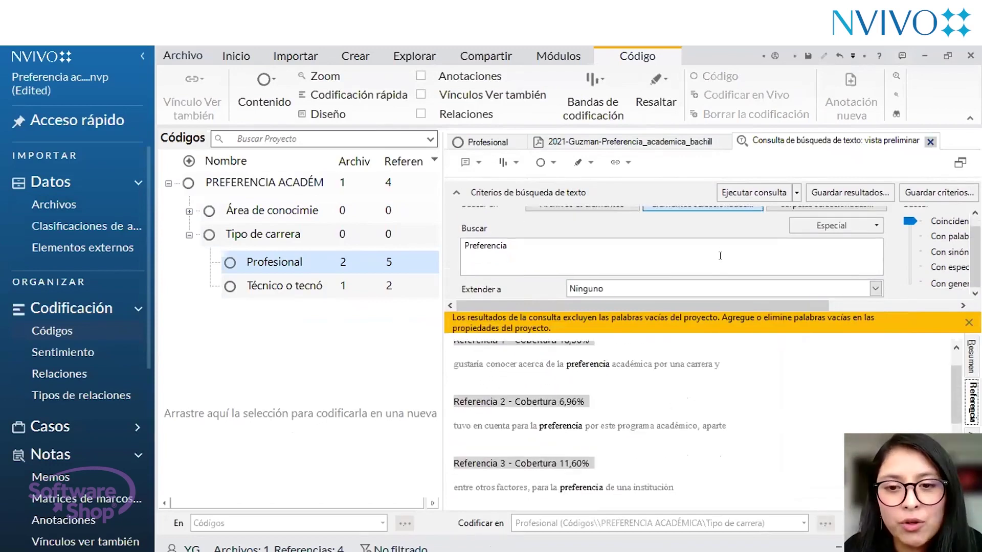
click(873, 288)
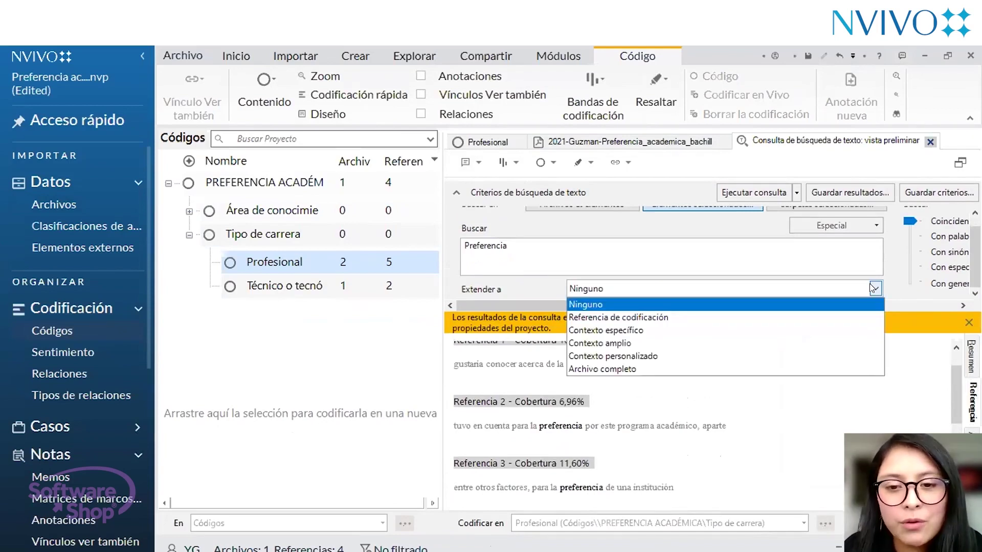
click(955, 391)
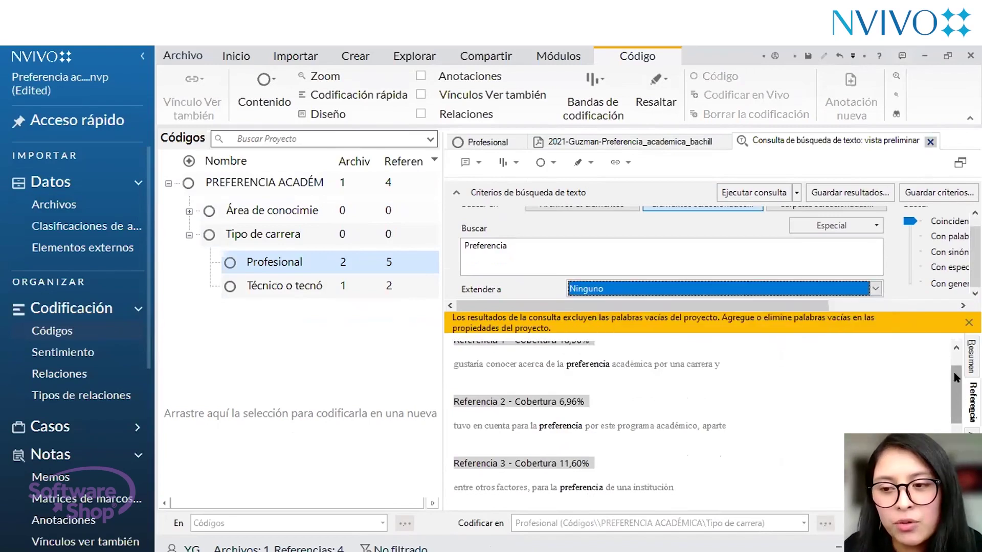
Switch away from the search results by launching Audacity, and dismiss its welcome window.
drag(954, 378, 954, 353)
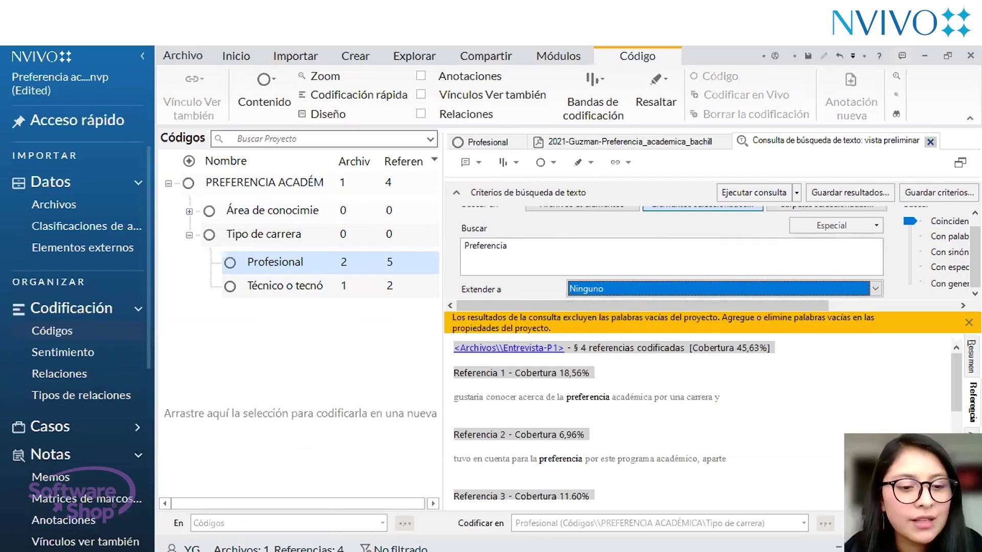
key(super)
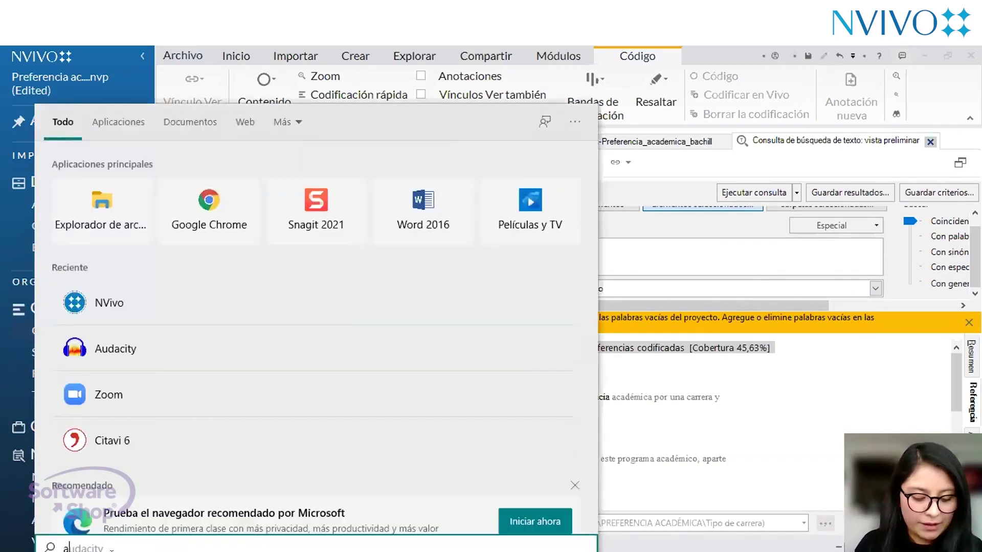
text(au)
key(Return)
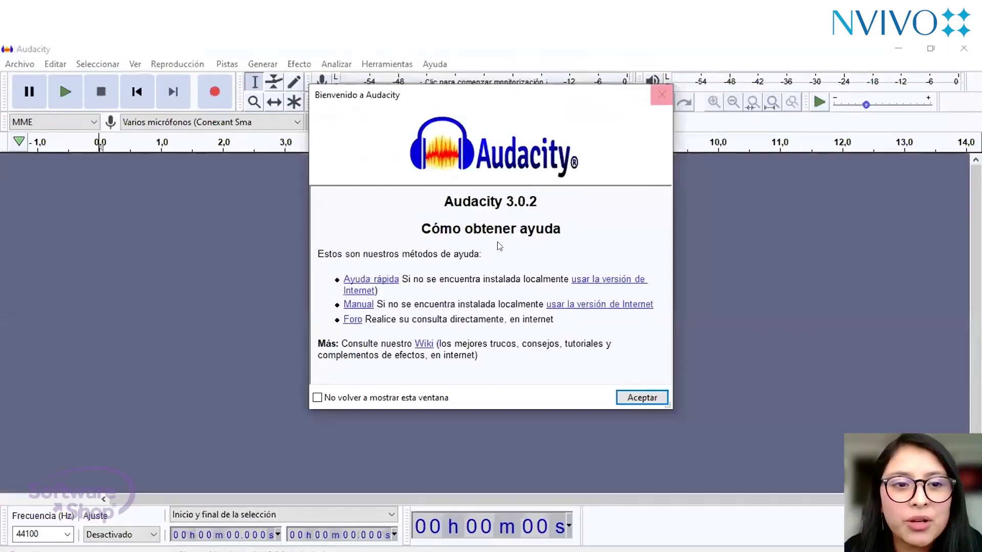
click(664, 94)
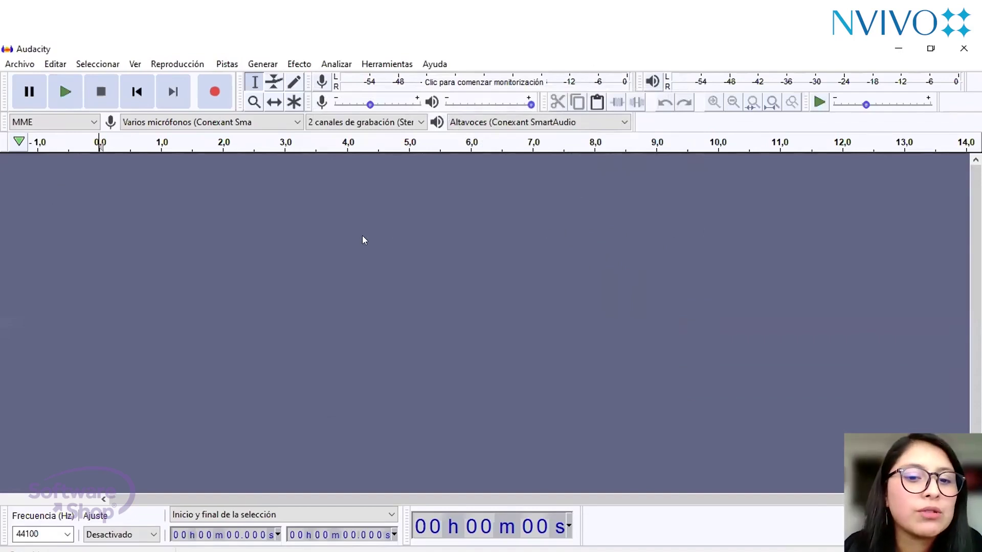
Look at the audio export formats available in Audacity, such as MP3, WAV and OGG.
click(20, 64)
mouse_move(96, 172)
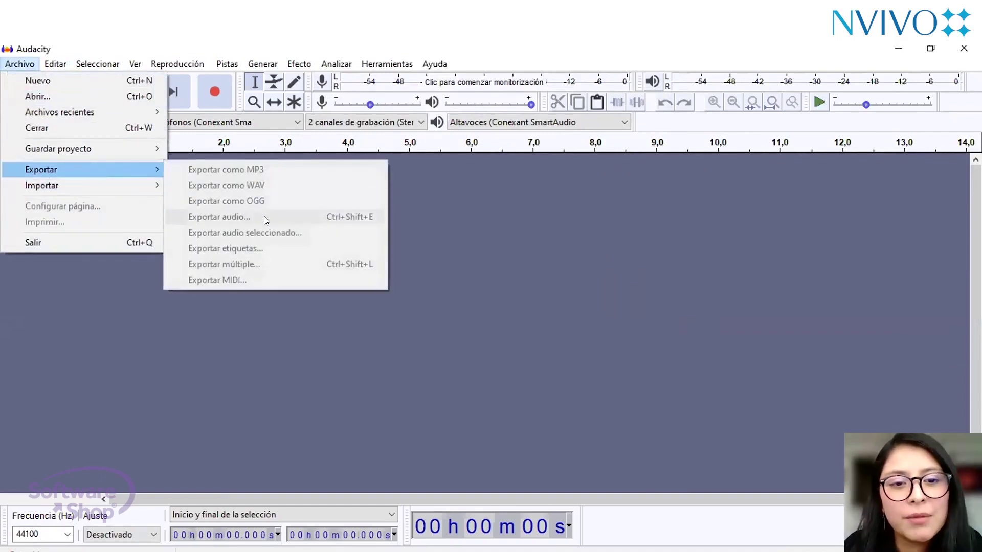
click(579, 214)
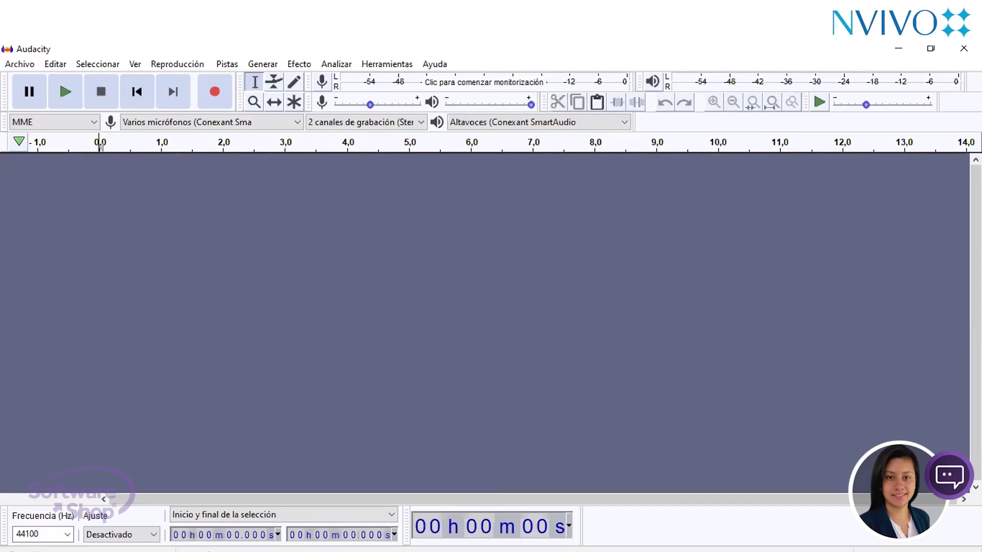
Switch to File Explorer, go to the Descargas folder and open the Entrevista-P1(3).m4a transcript in Word.
mouse_move(155, 551)
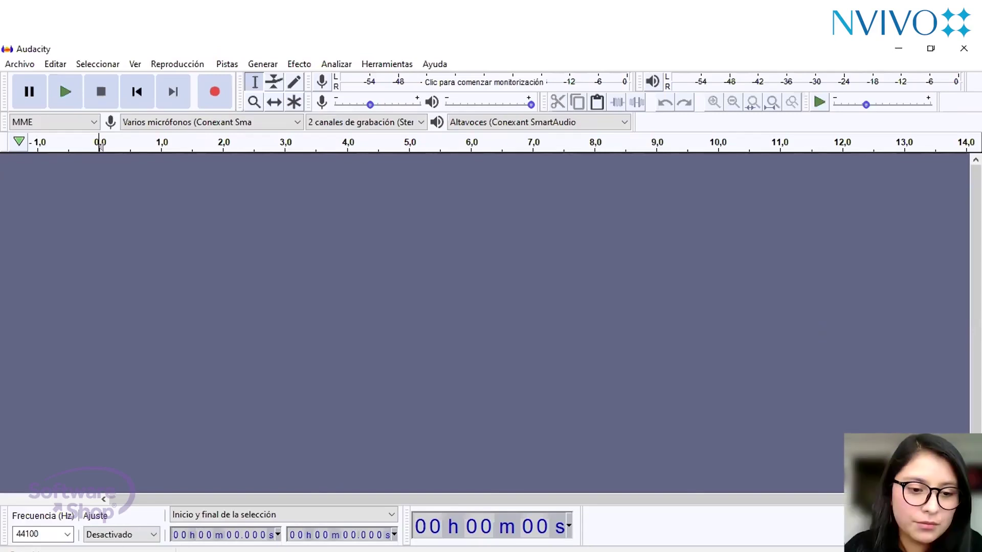
mouse_move(233, 551)
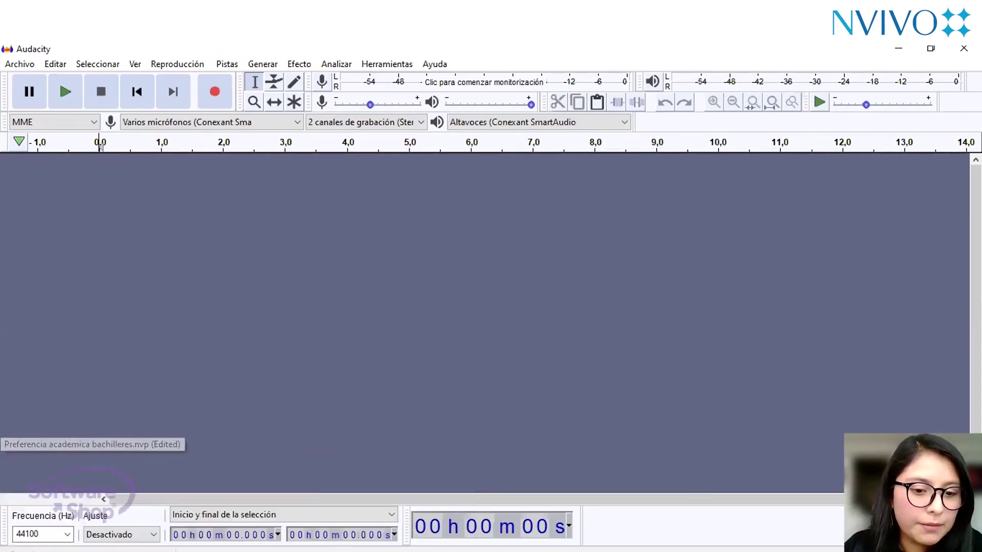
mouse_move(107, 551)
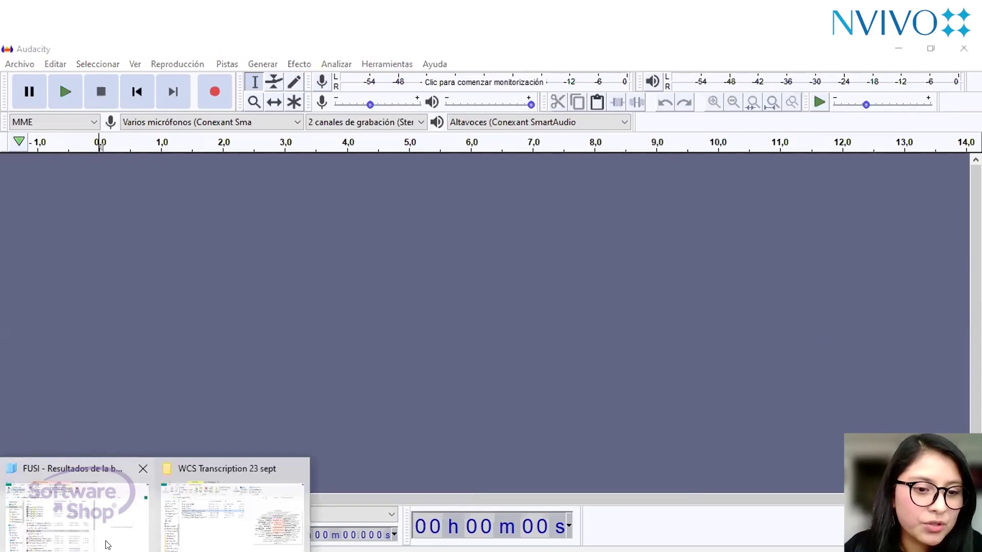
click(243, 523)
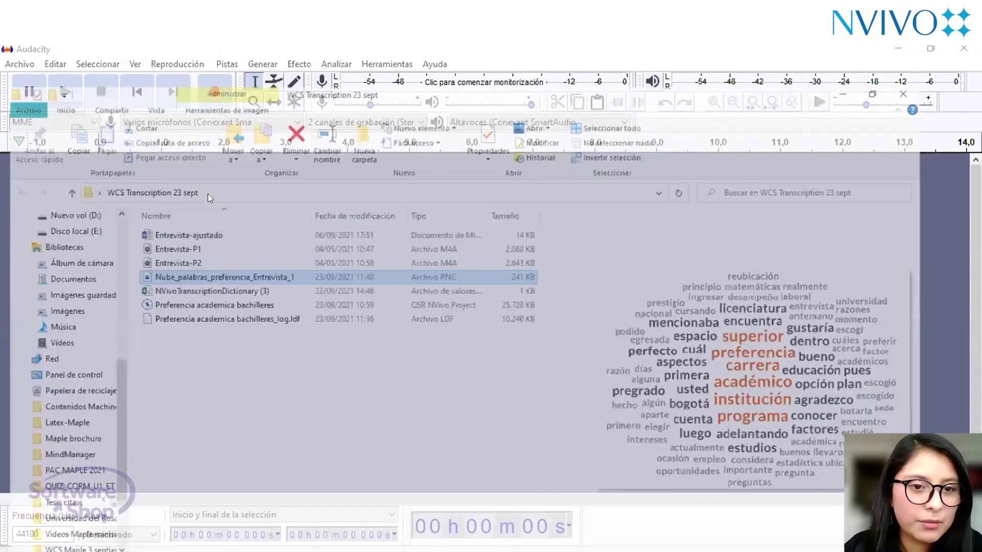
scroll(55, 253, up, 4)
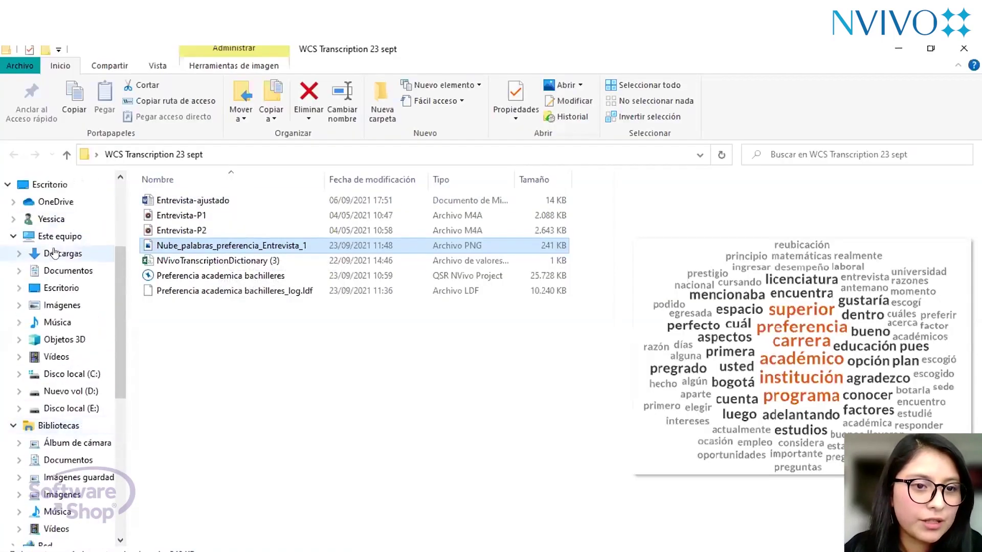
click(55, 253)
click(163, 244)
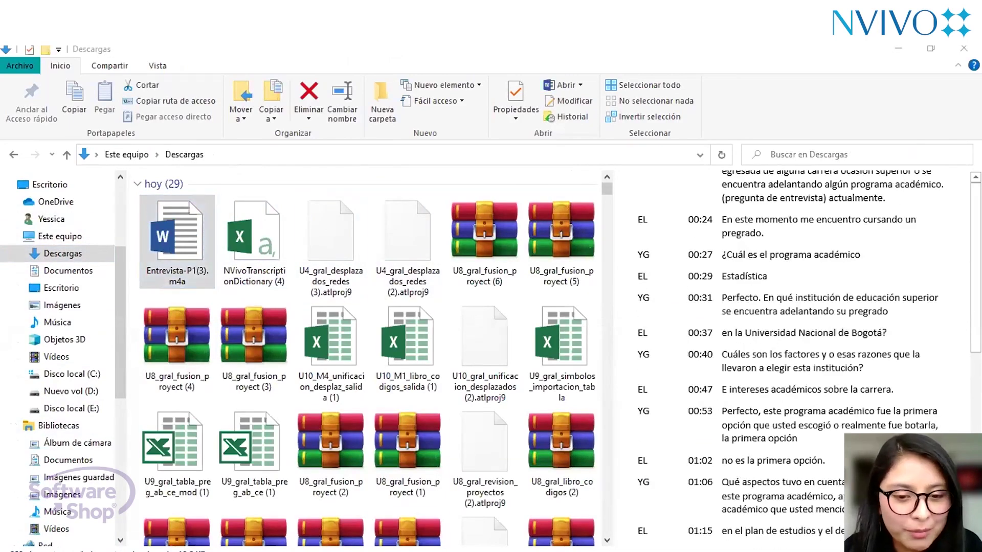
mouse_move(335, 551)
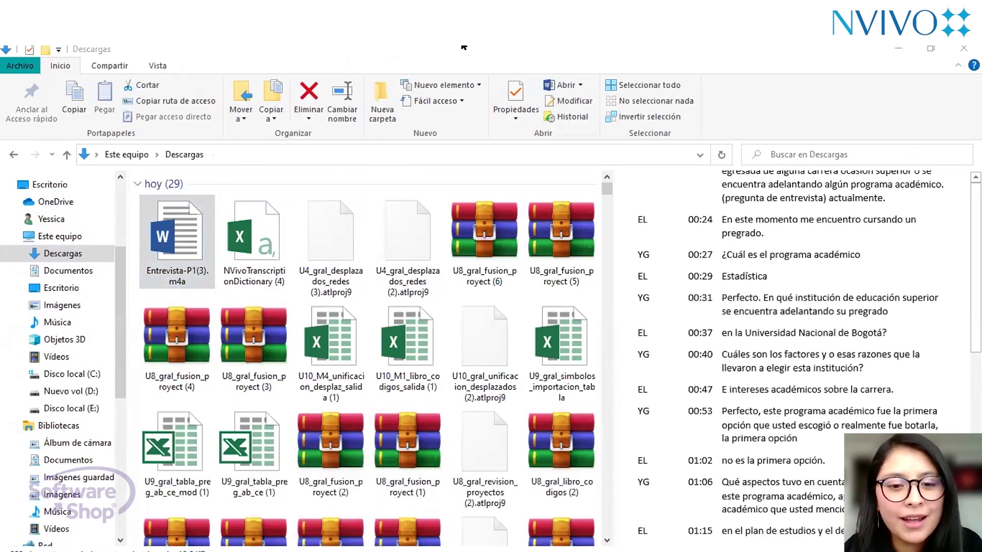
click(335, 551)
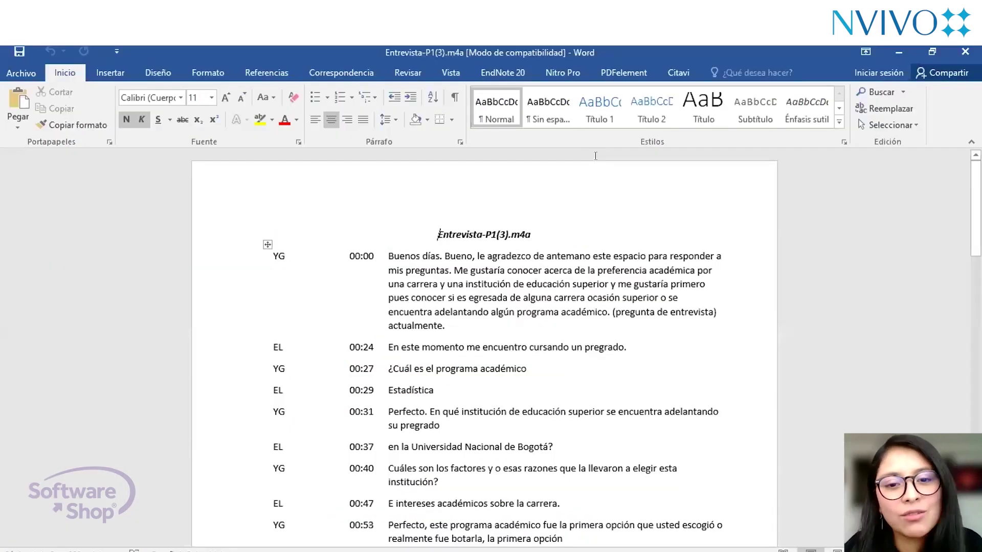
Look through the interview transcript and save a copy as the PDF Entrevista-P1(3) in the Downloads folder.
scroll(363, 371, down, 5)
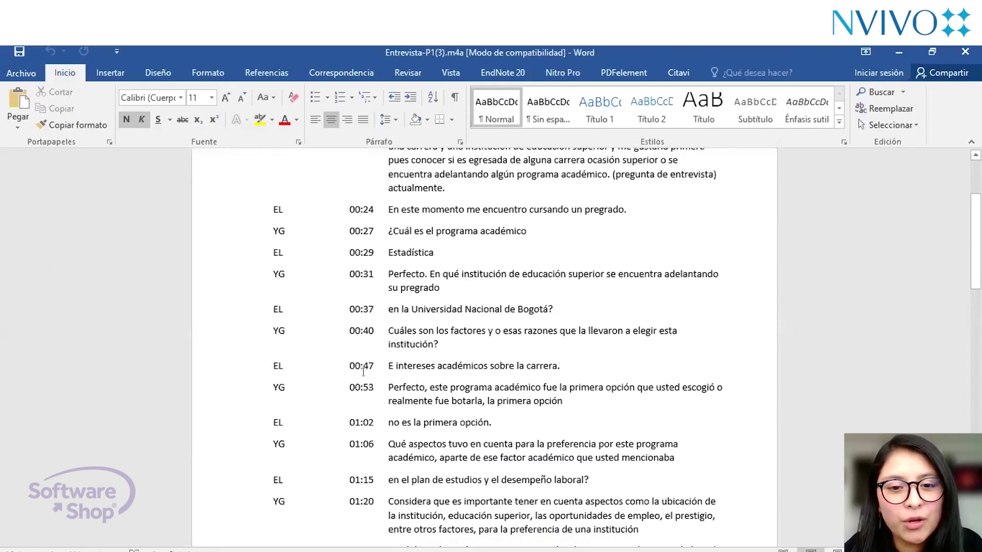
scroll(363, 371, down, 5)
scroll(363, 371, up, 7)
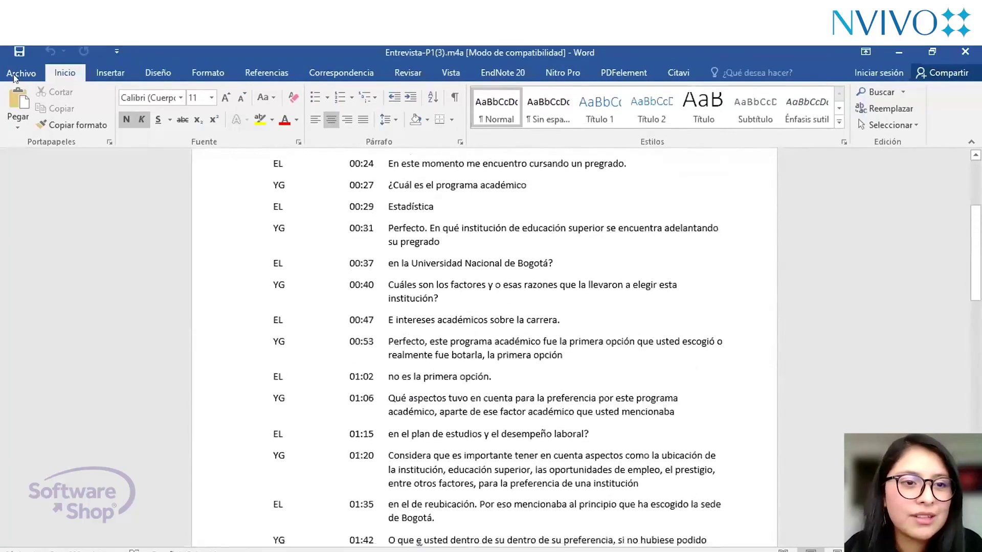
click(27, 66)
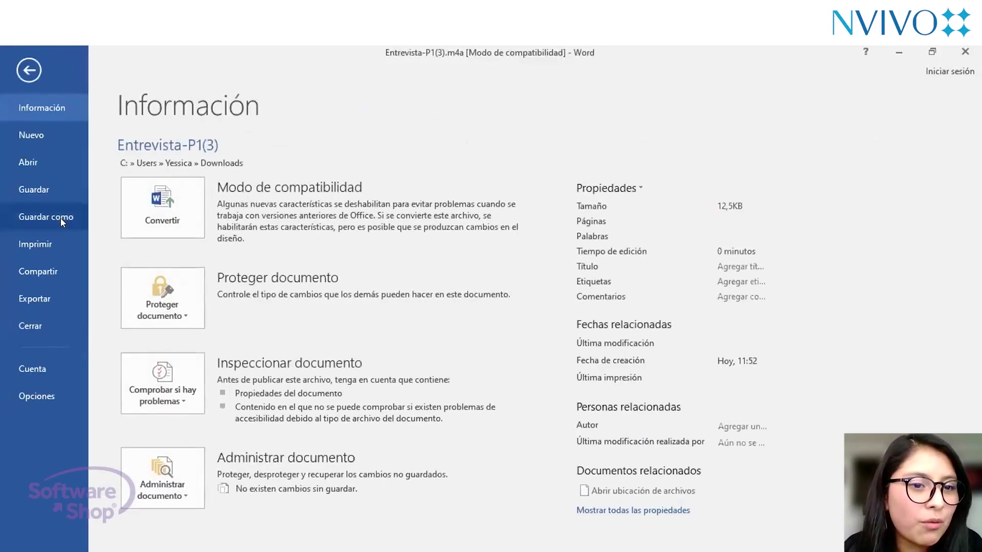
click(61, 218)
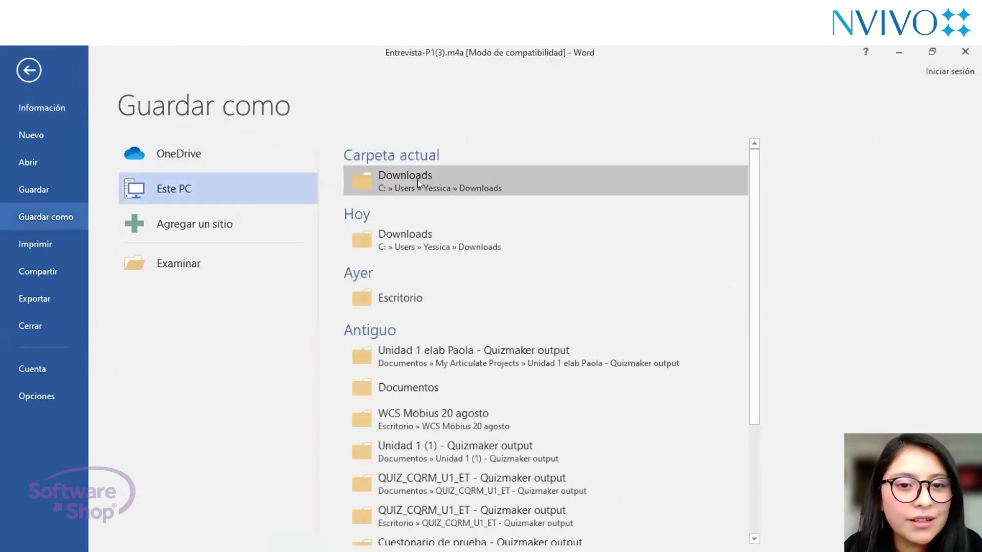
click(168, 304)
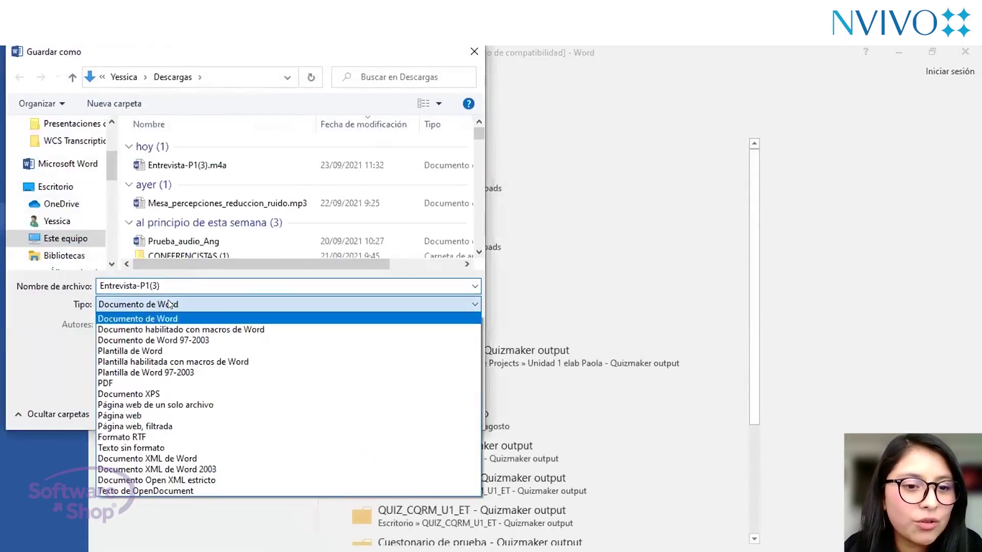
click(146, 377)
click(369, 416)
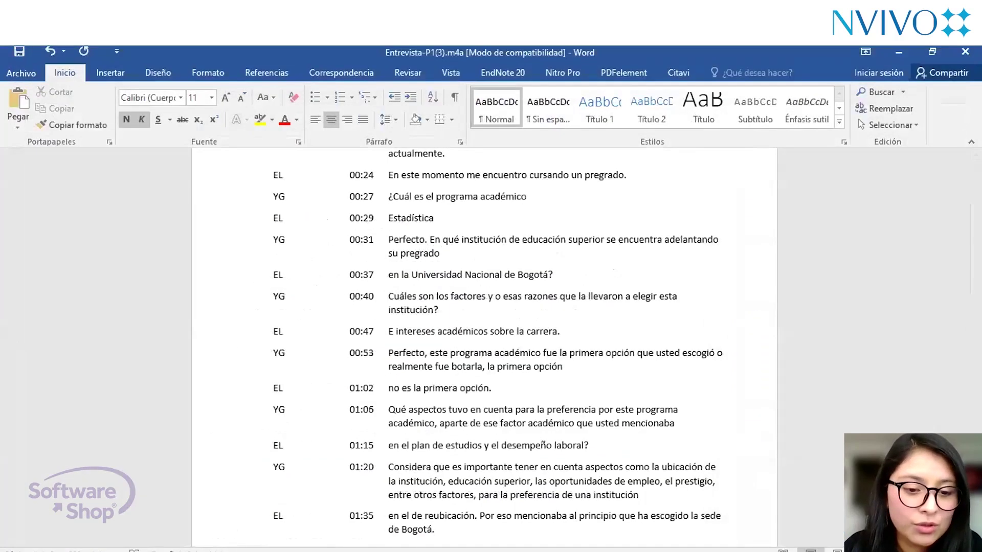
Return to the NVivo project and import the PDF Entrevista-P1(3) from Descargas into its files, keeping the default properties.
mouse_move(77, 549)
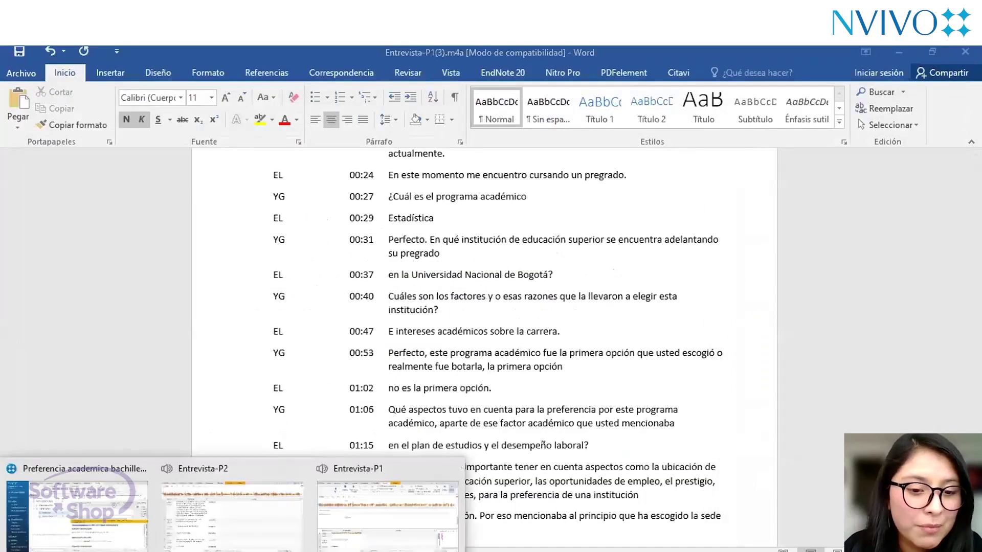
click(76, 511)
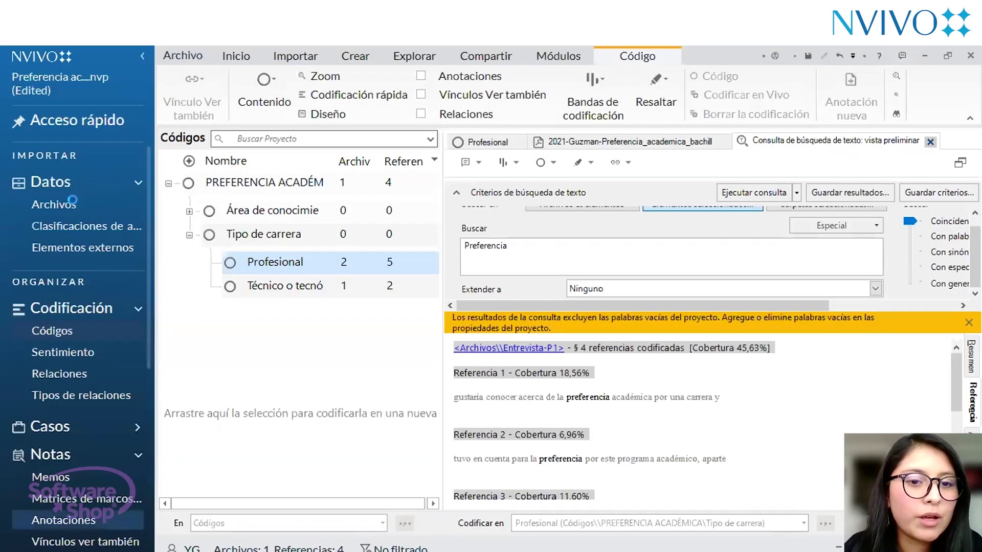
click(54, 204)
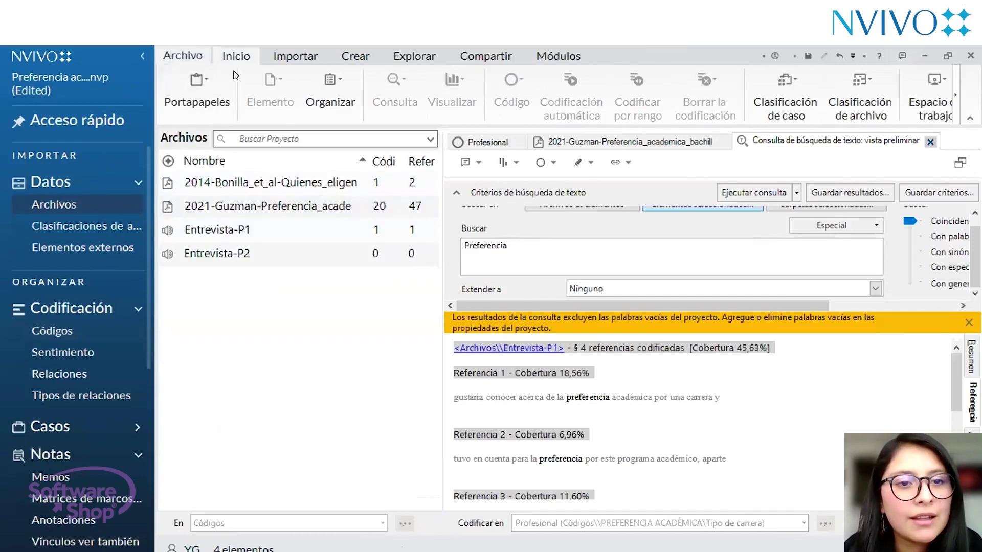
click(312, 60)
click(313, 95)
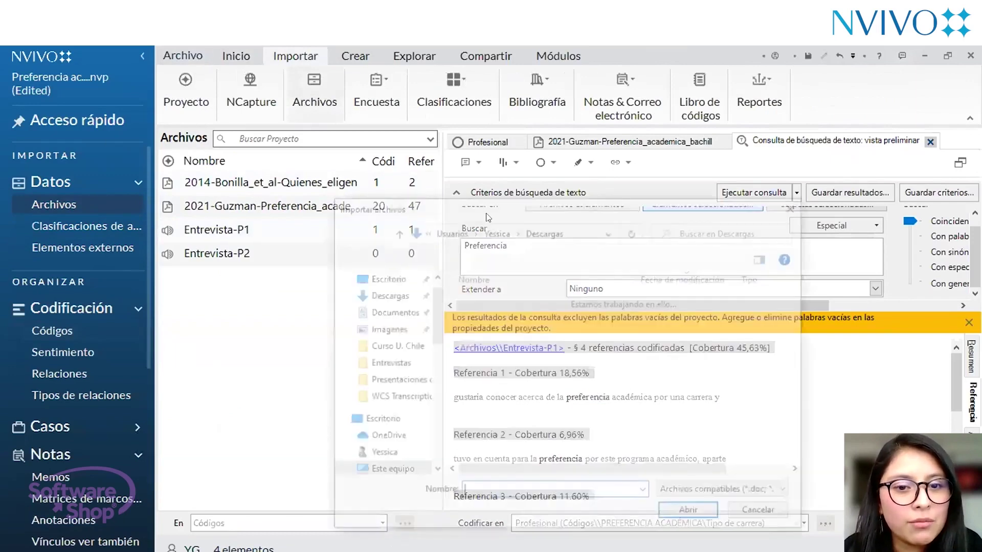
click(478, 318)
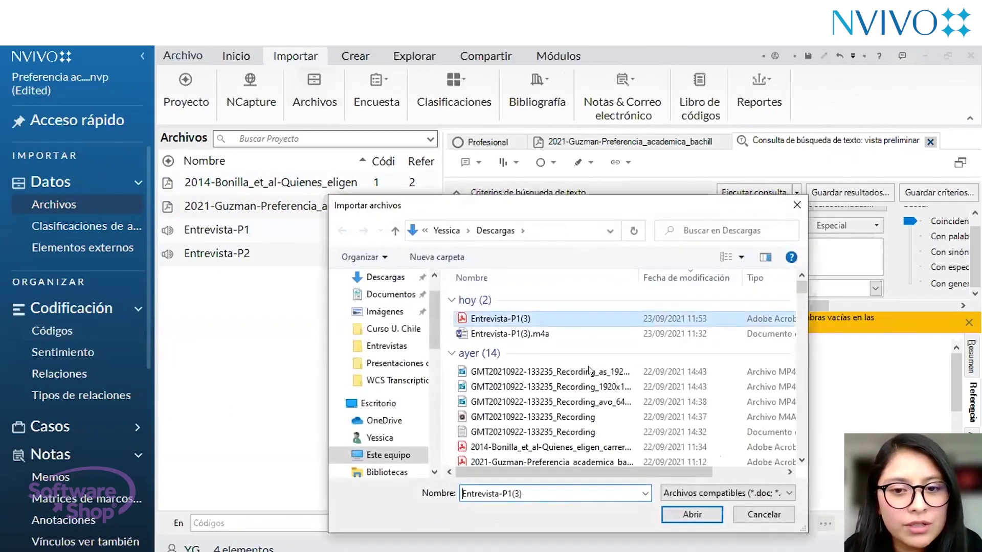
click(691, 514)
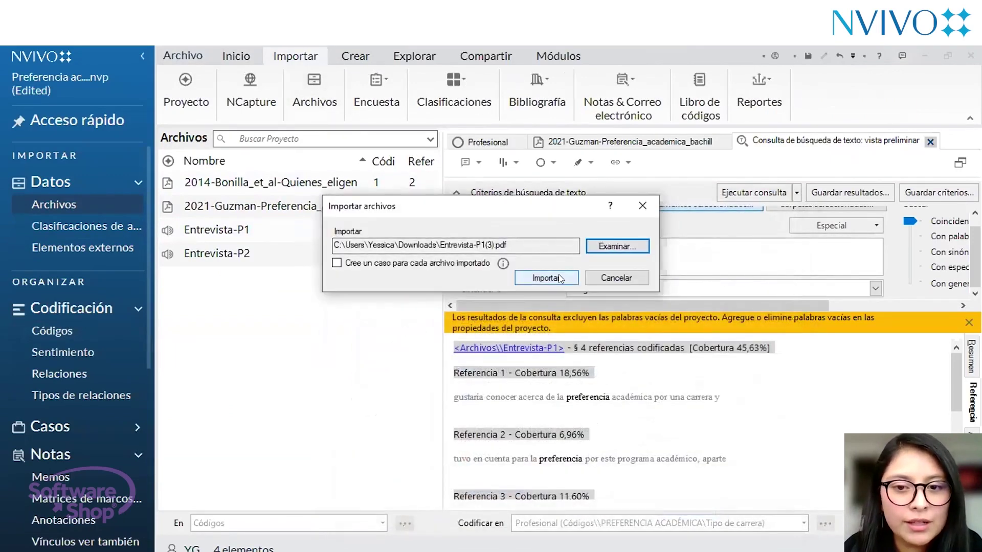
click(559, 278)
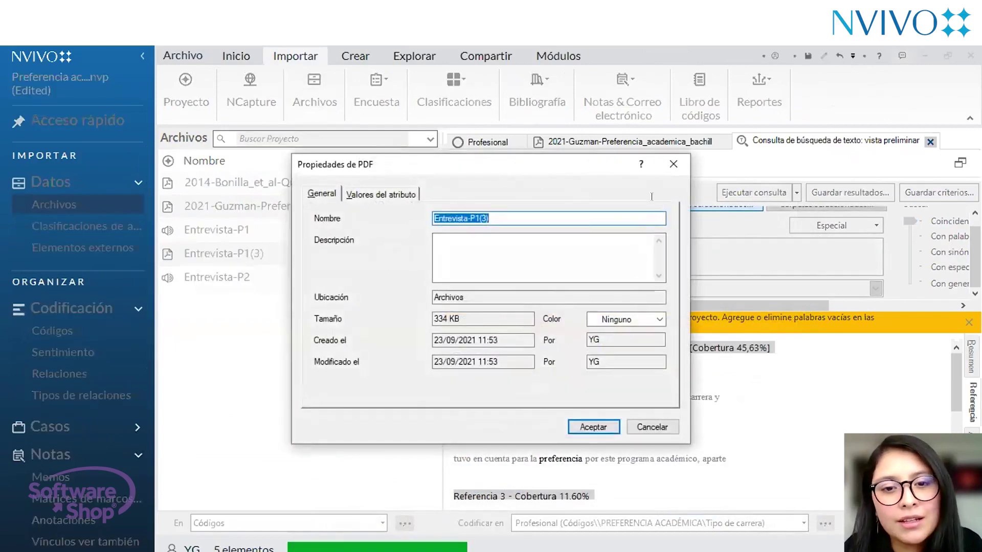
click(581, 424)
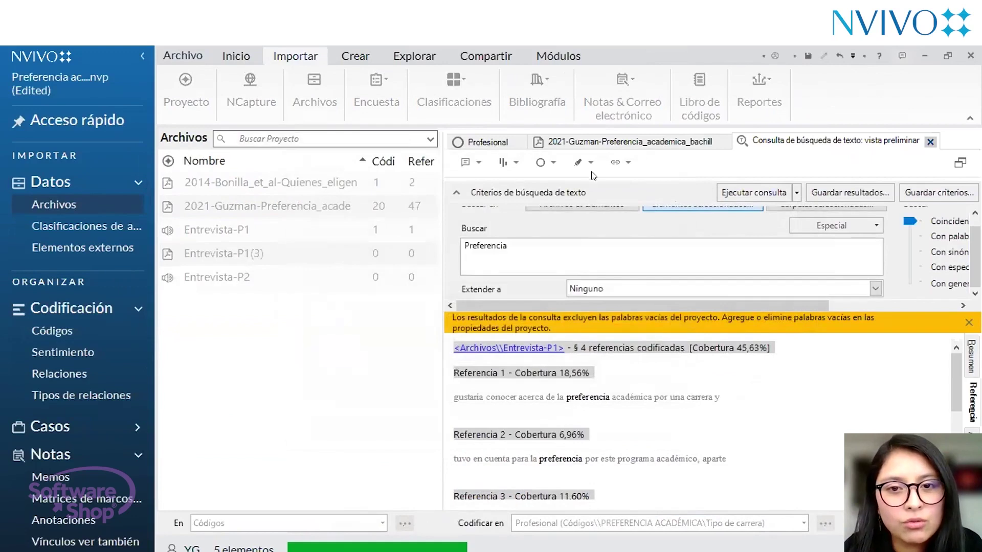
Limit the text search for "Preferencia" to the selected item Entrevista-P1(3).
scroll(608, 238, up, 1)
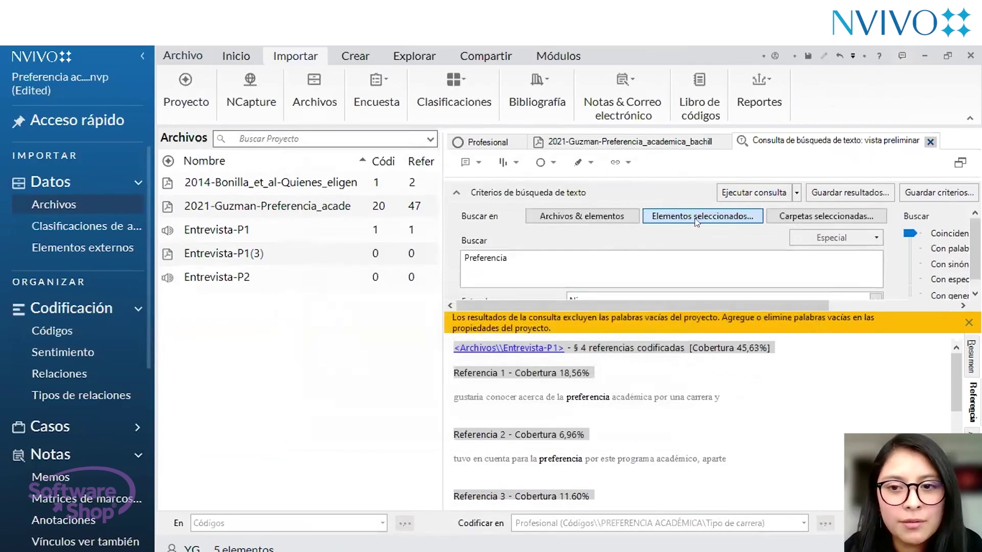
click(603, 215)
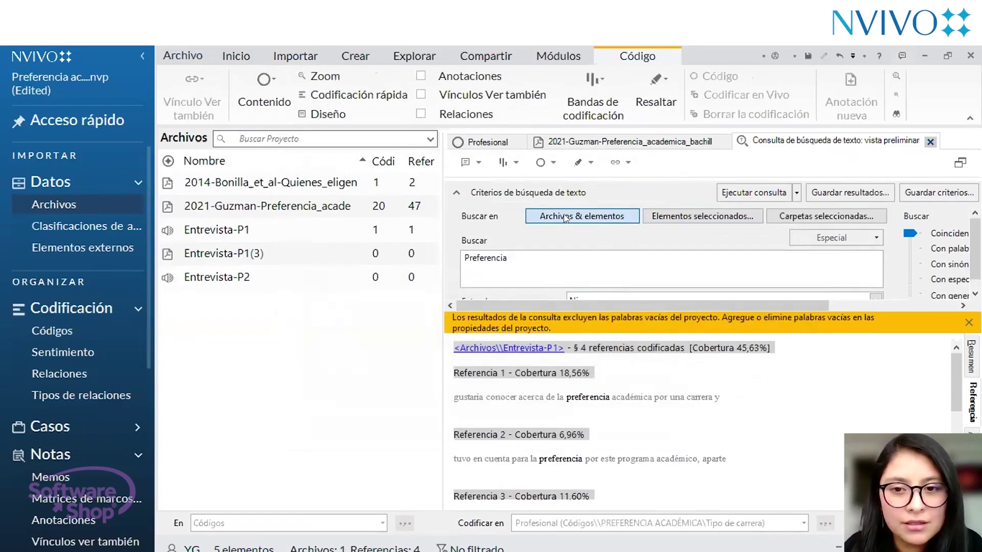
click(715, 215)
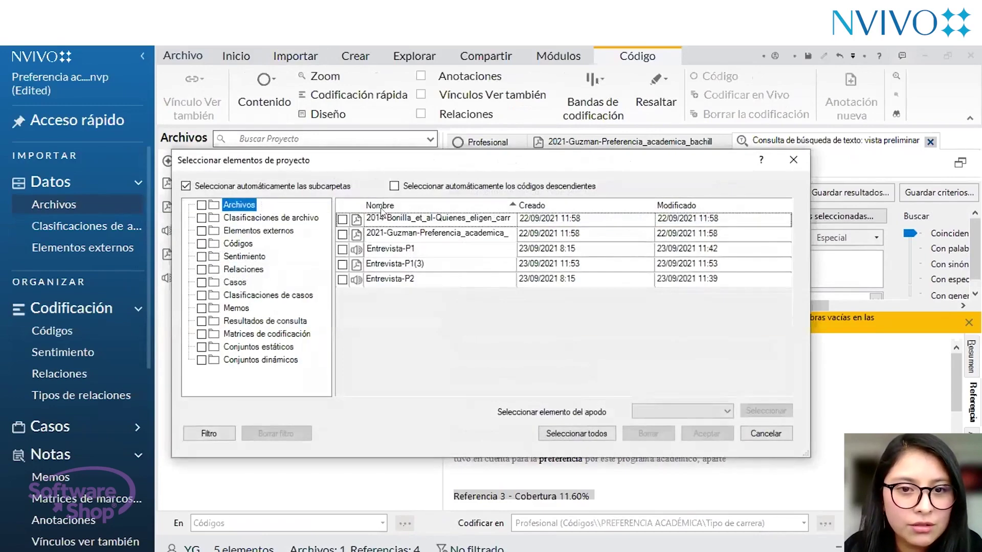
click(342, 265)
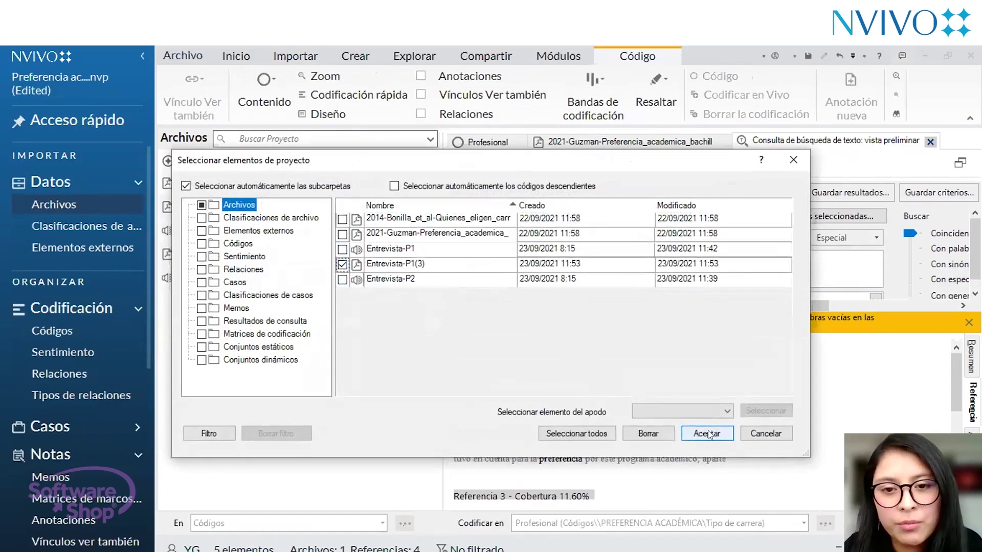
click(707, 433)
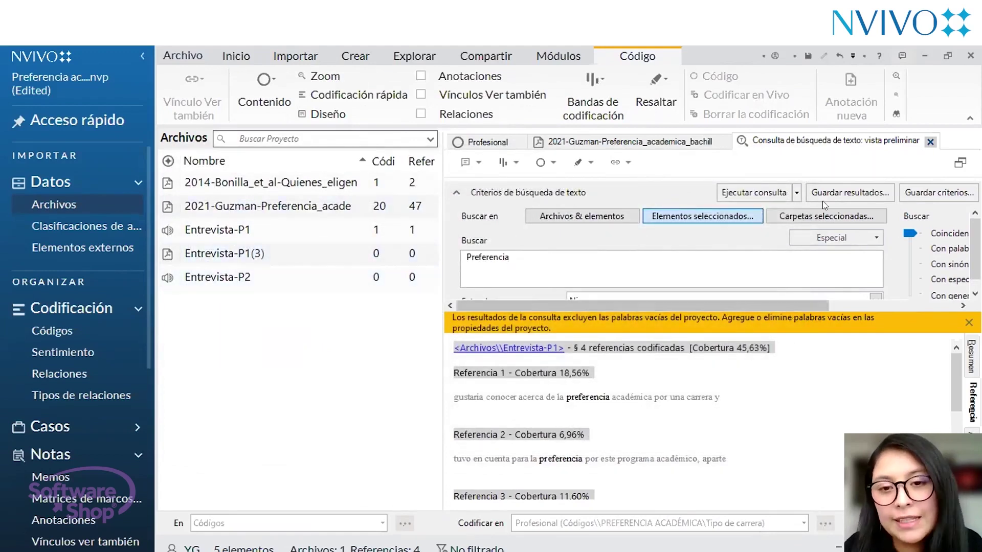
click(510, 256)
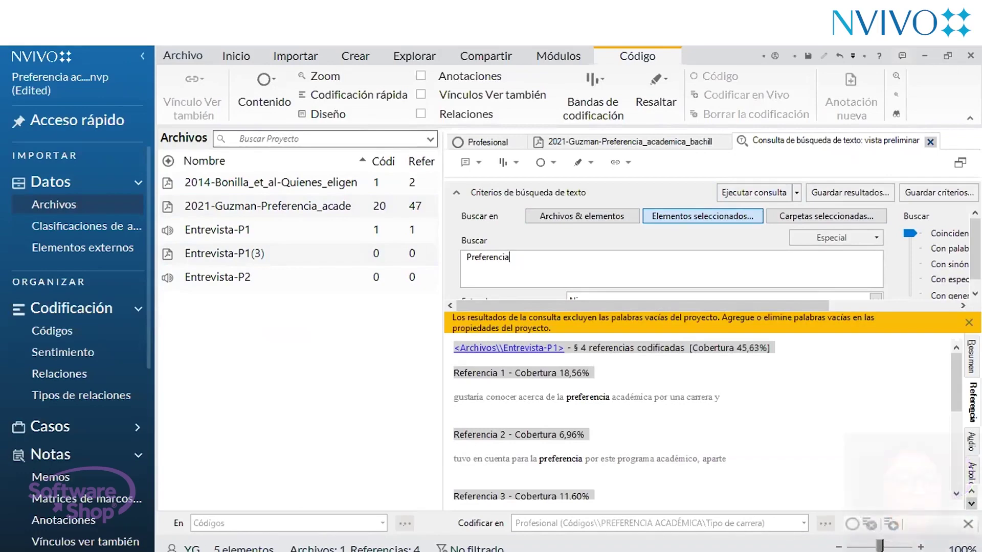
Switch to NVivo Transcription in the browser, open the Sustentación_video.mp4 transcript from the files list and look through it.
click(83, 551)
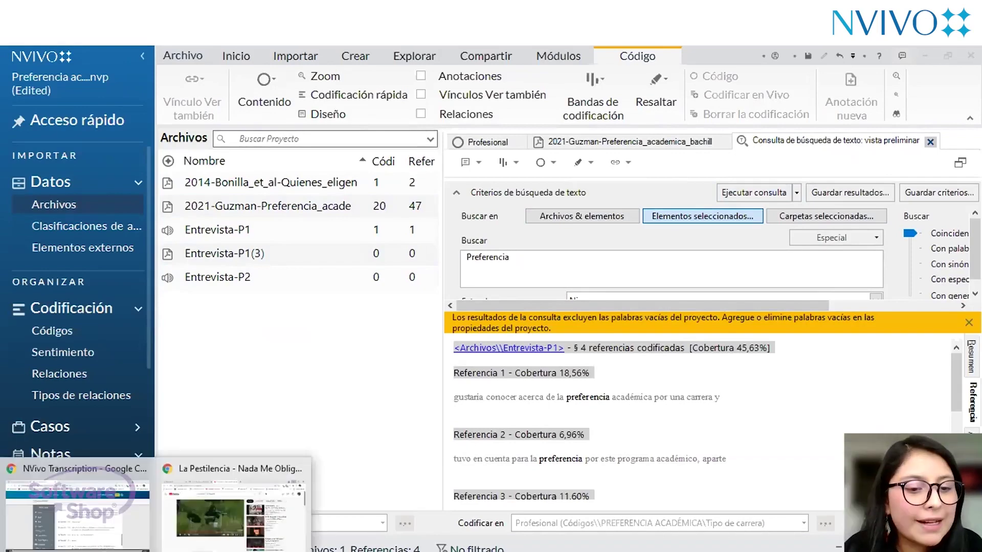
click(83, 537)
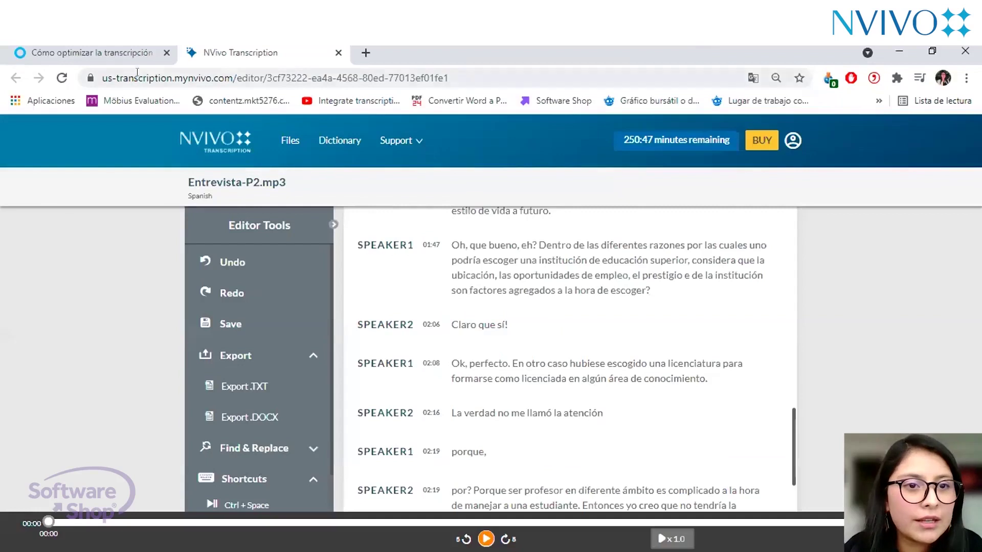
click(211, 144)
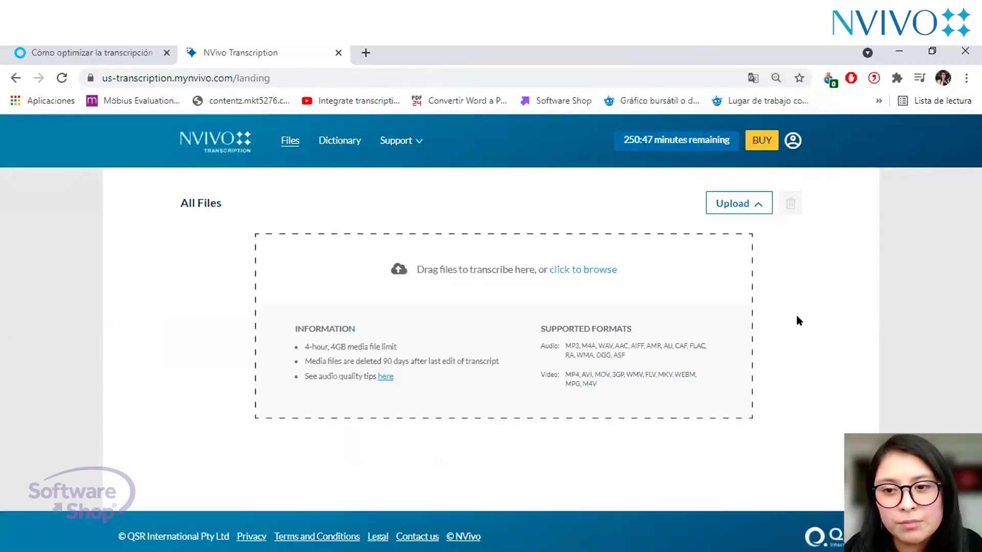
scroll(570, 279, down, 7)
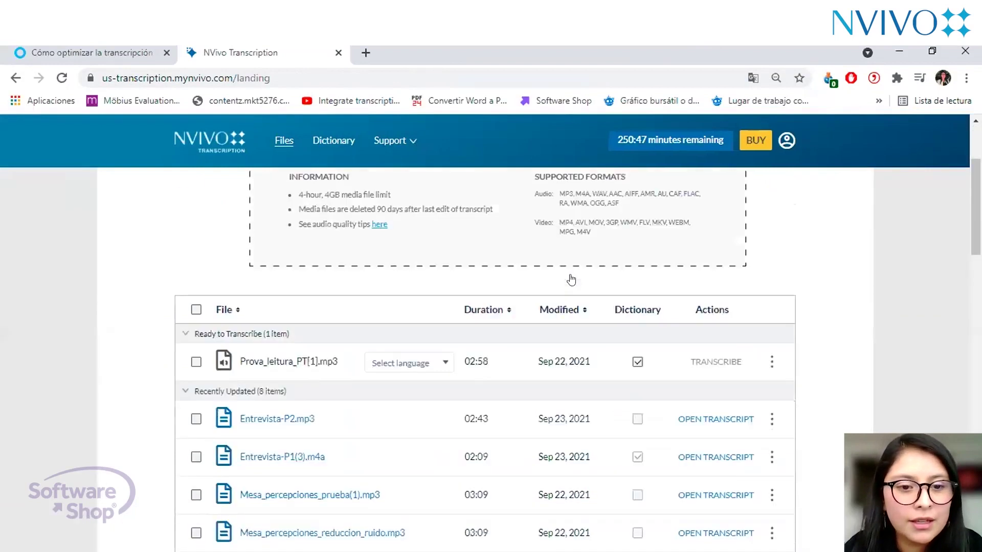
scroll(290, 360, down, 2)
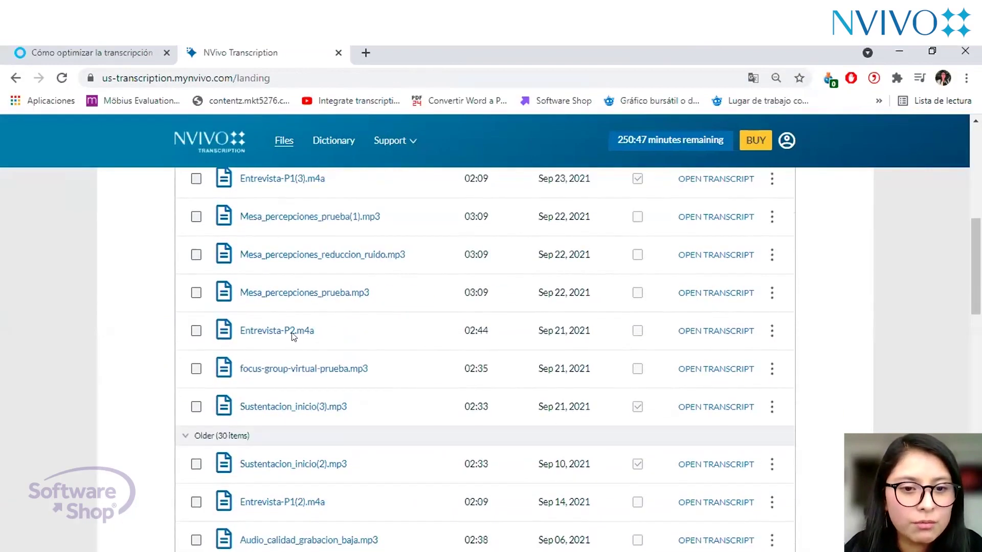
scroll(405, 333, down, 4)
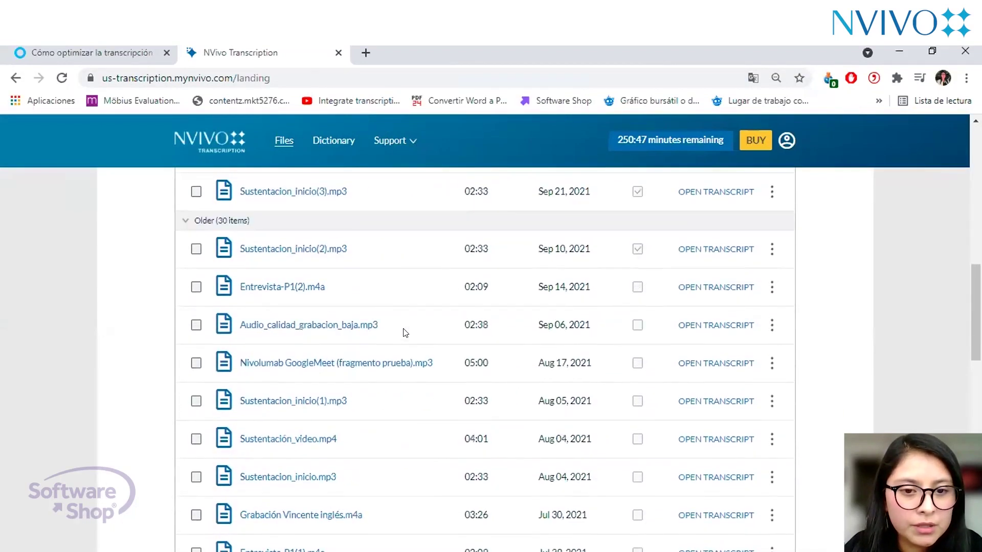
scroll(502, 338, down, 3)
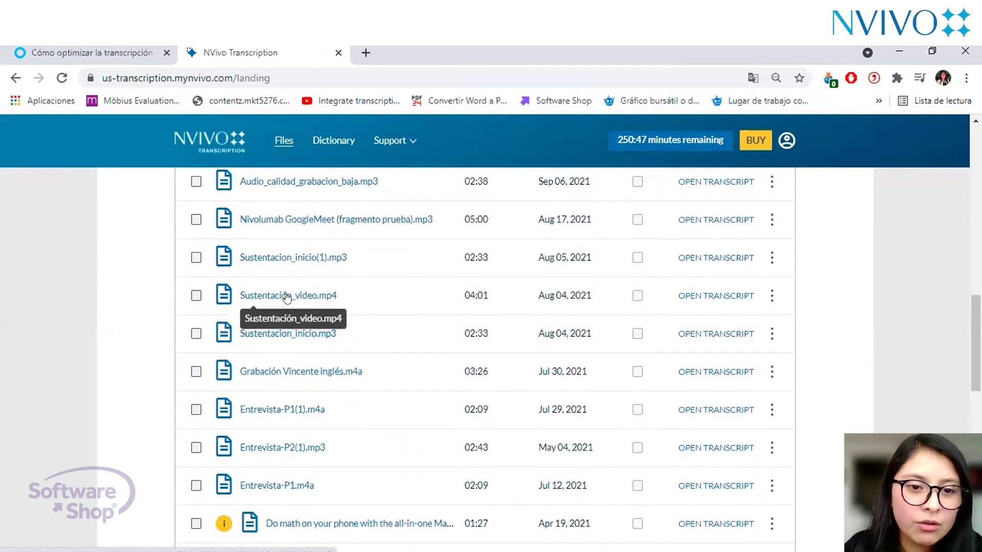
click(286, 296)
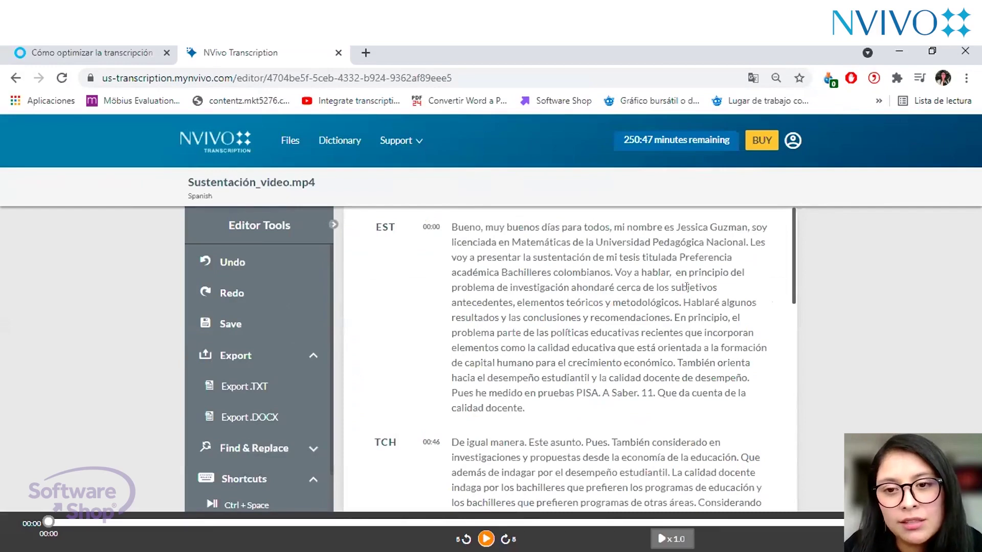
scroll(686, 286, down, 5)
scroll(686, 287, up, 5)
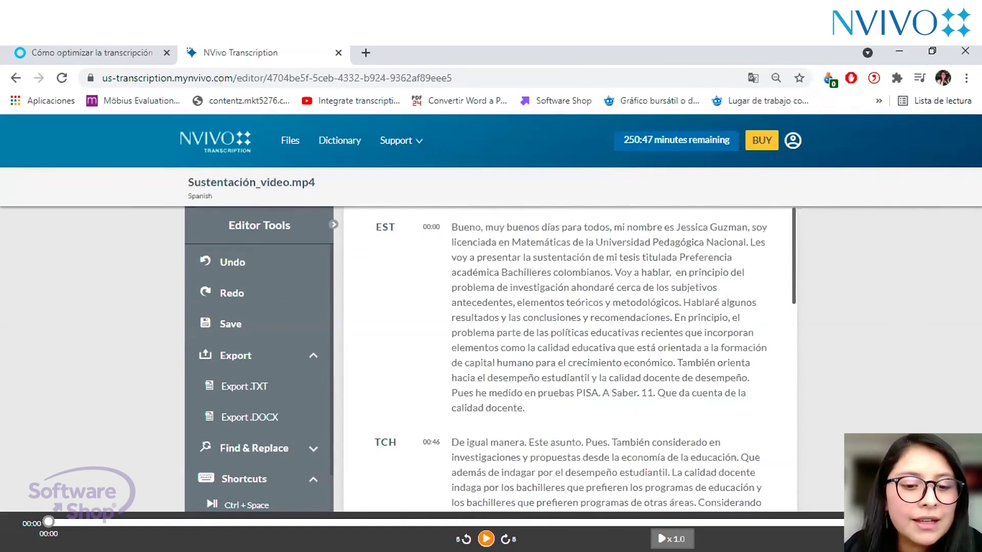
Return to the NVivo project, open the PDF Entrevista-P1(3) and select most of the paragraph at 00:00.
mouse_move(233, 551)
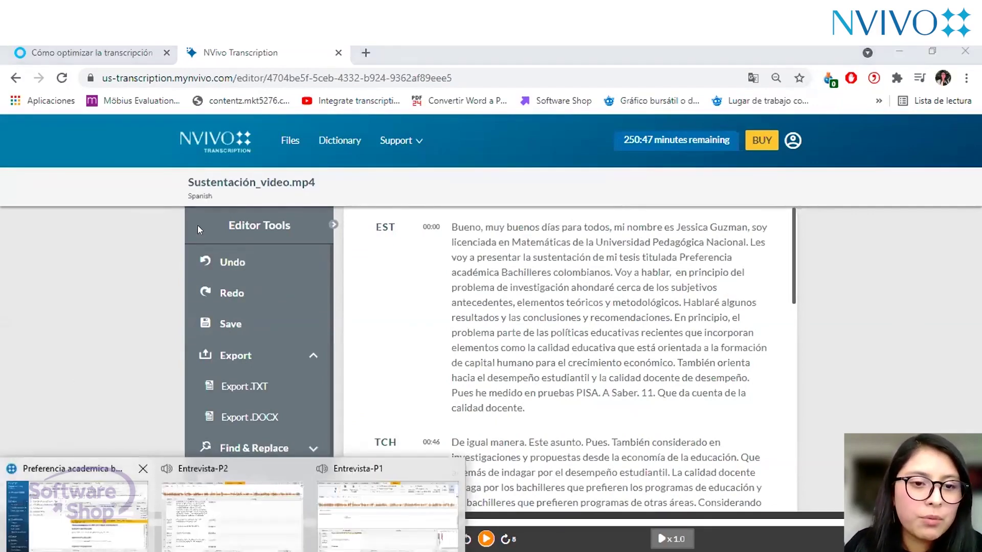
click(76, 511)
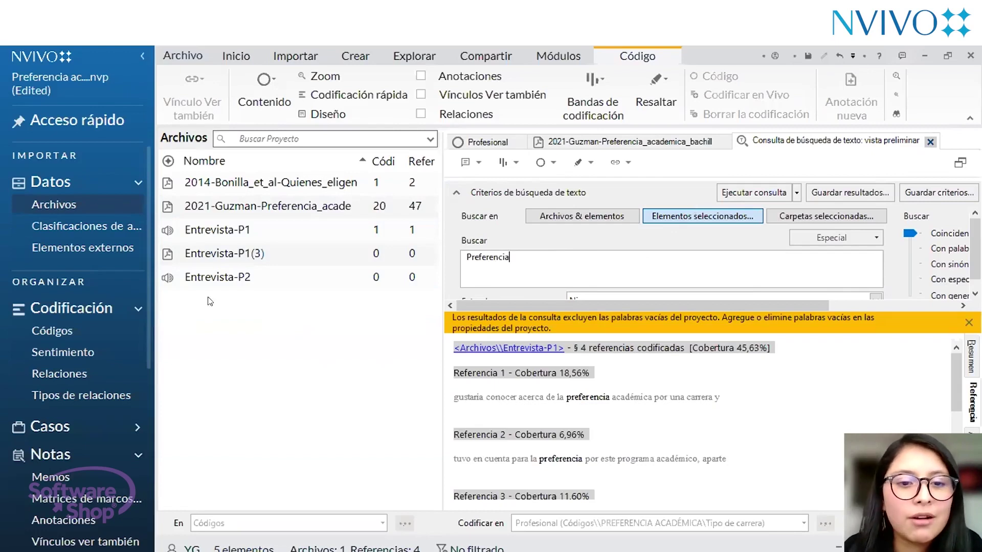
click(239, 256)
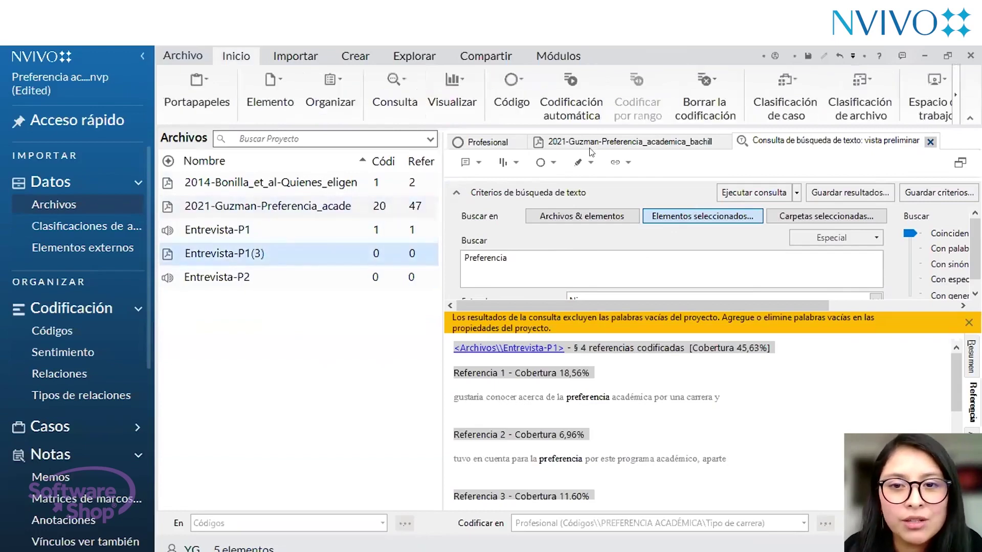
double_click(316, 260)
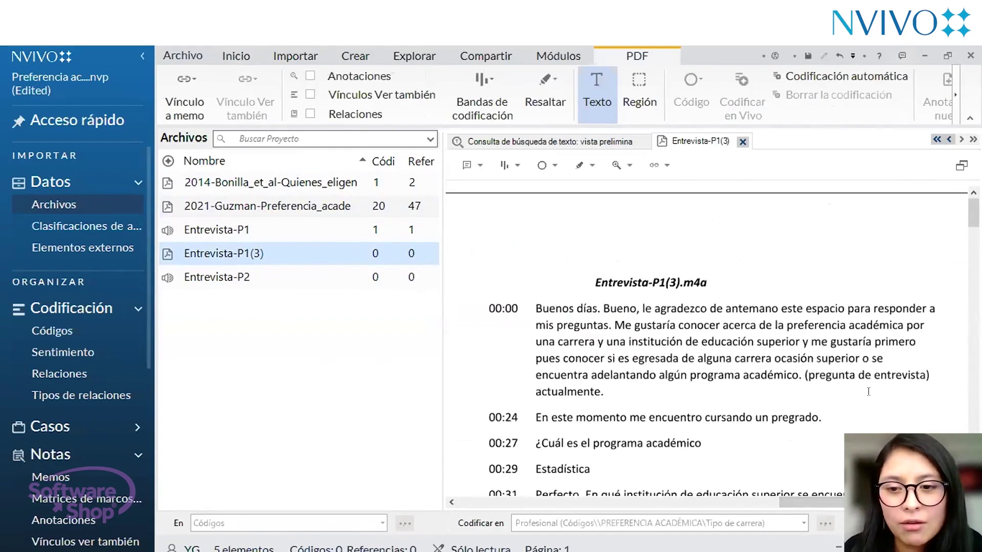
drag(534, 301, 643, 376)
scroll(770, 349, down, 1)
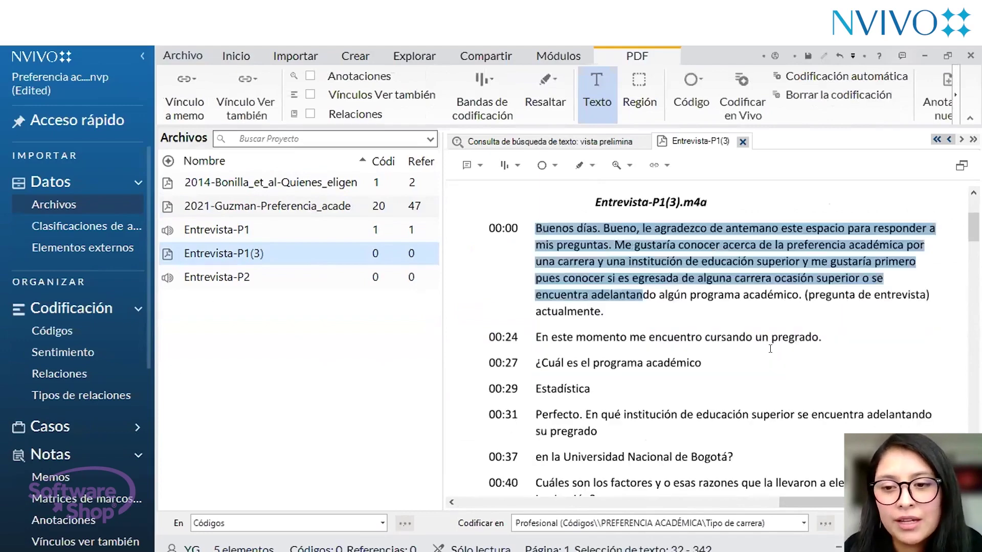
scroll(770, 349, up, 1)
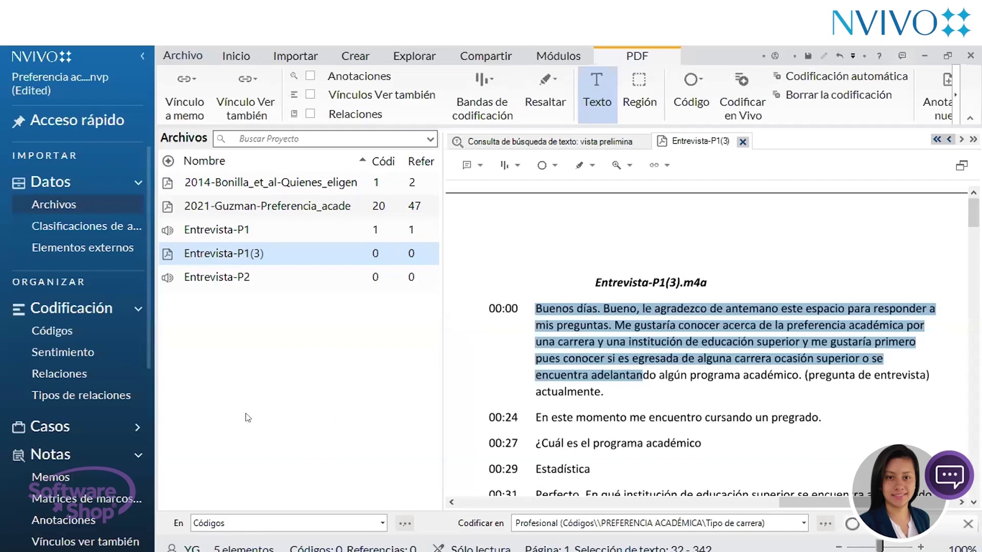
Switch to the transcription course page in the browser and review the recording recommendations for Antes, Durante and Después.
mouse_move(117, 507)
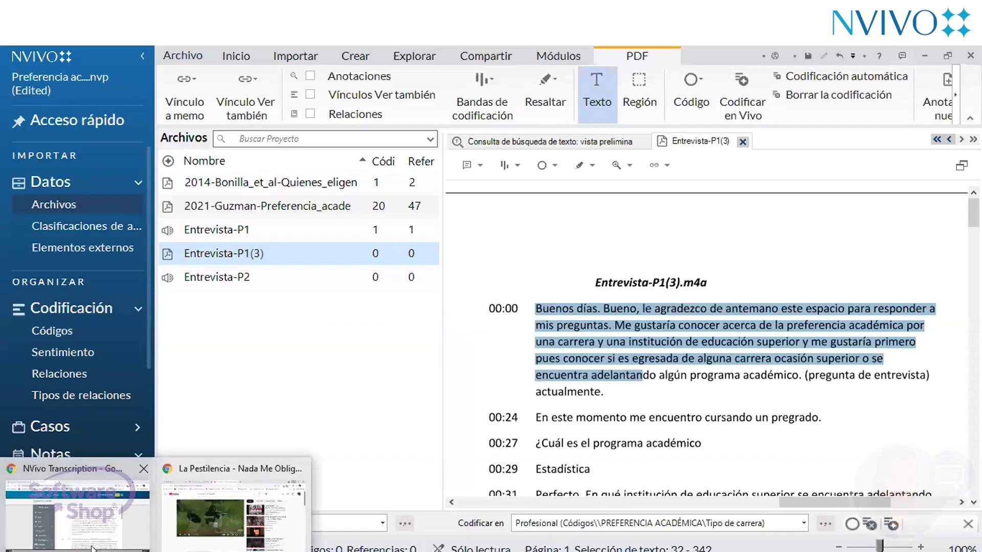
click(116, 508)
click(86, 48)
scroll(429, 403, up, 3)
scroll(428, 403, down, 2)
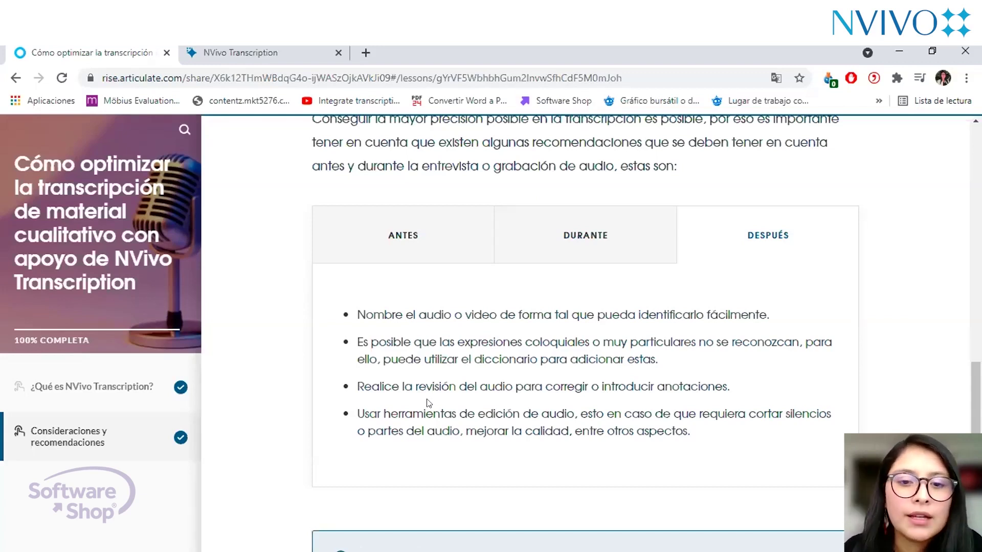
click(421, 233)
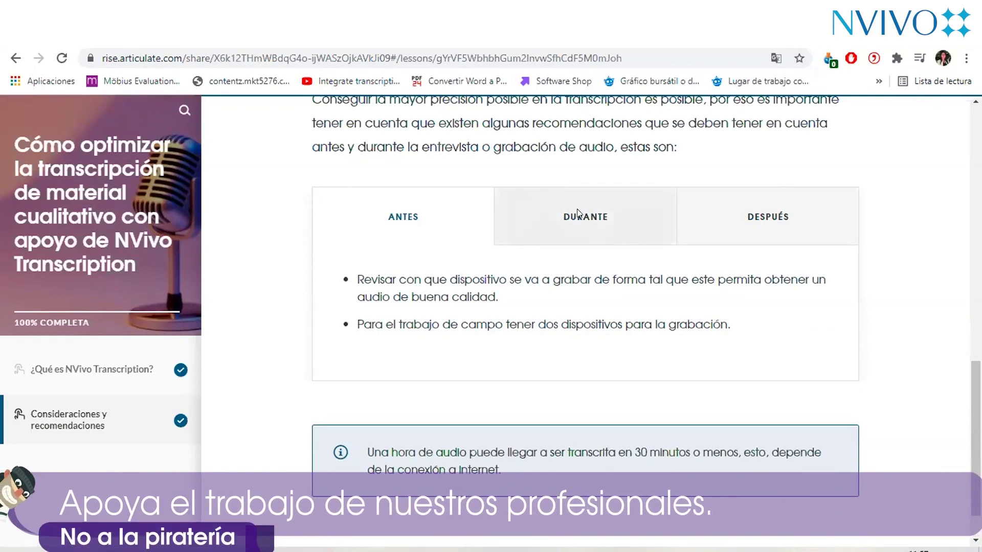
click(543, 221)
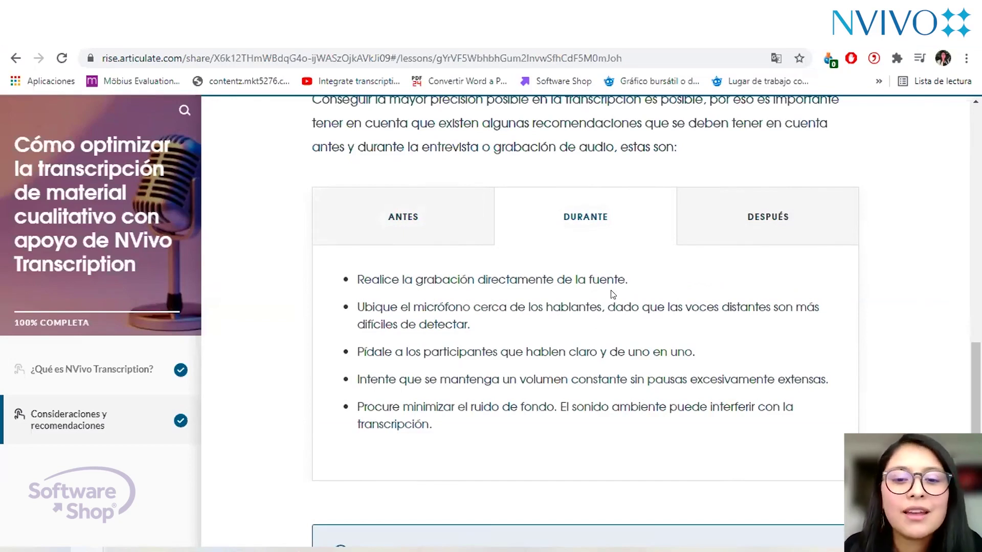
click(701, 226)
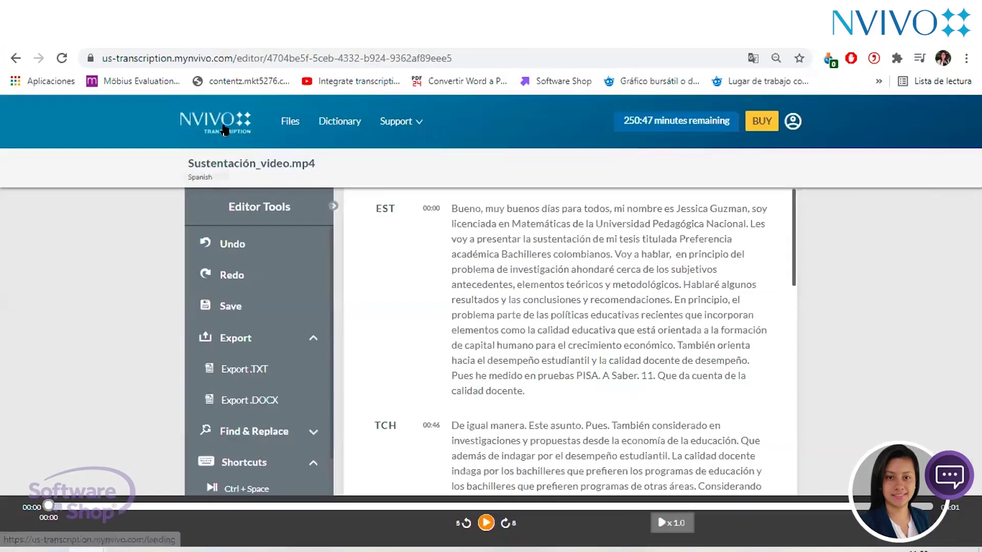
In NVivo Transcription, open the focus-group-virtual-prueba.mp3 transcript from the files list and examine how its speakers are separated.
click(265, 121)
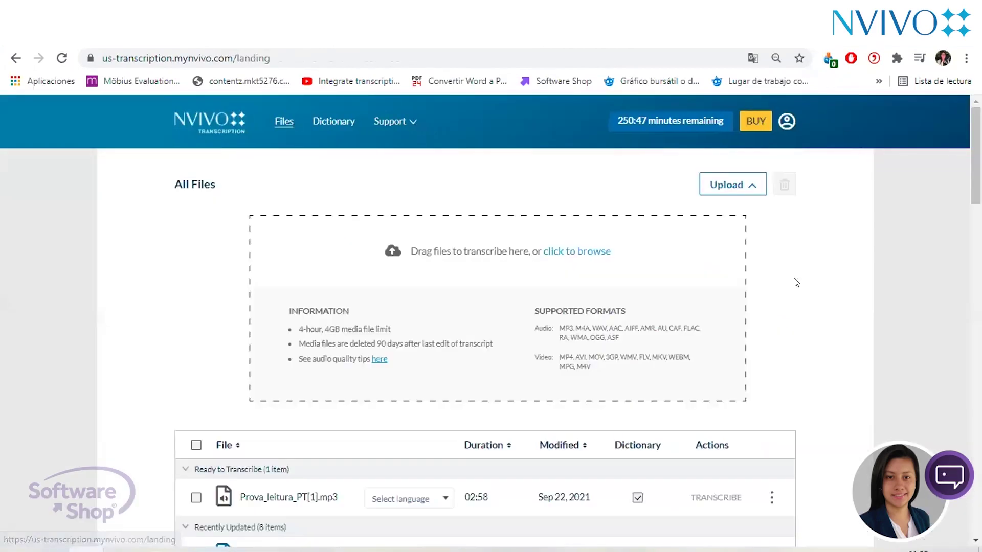
scroll(796, 283, down, 6)
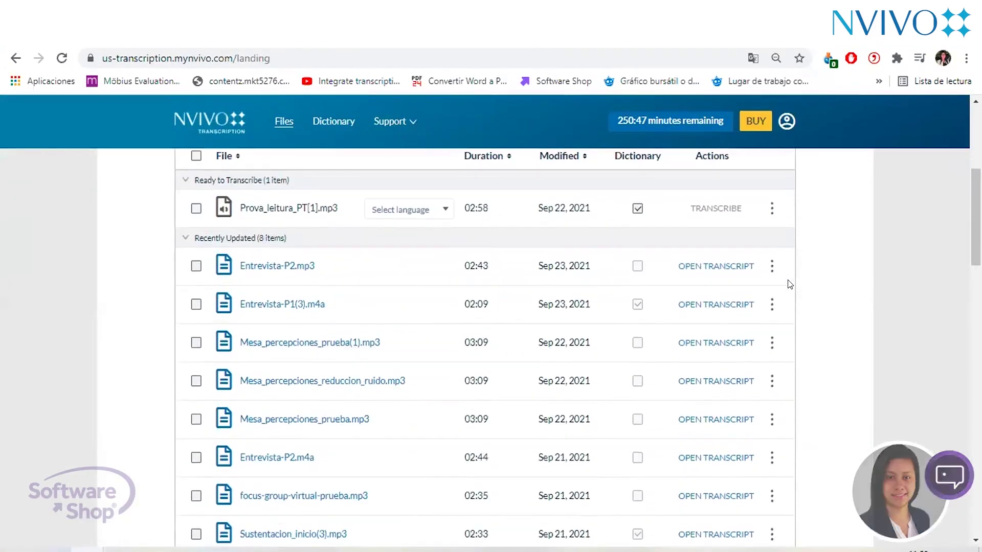
scroll(790, 284, down, 3)
click(326, 353)
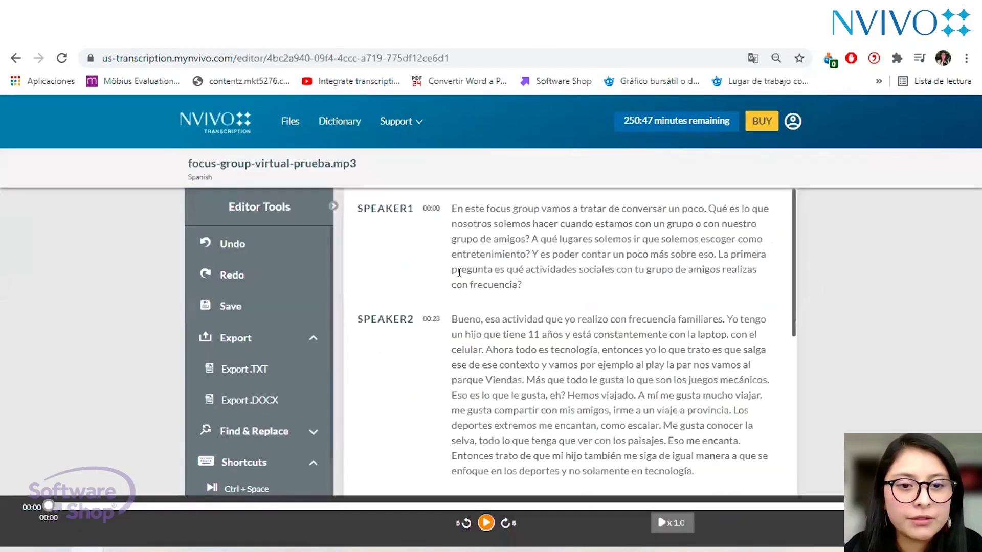
scroll(536, 233, down, 15)
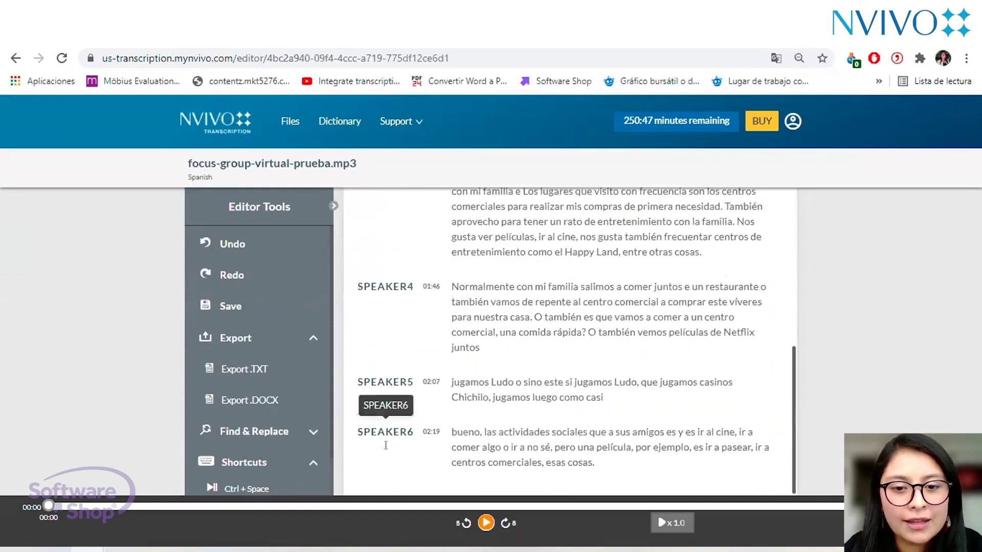
scroll(394, 365, up, 1)
scroll(394, 365, up, 6)
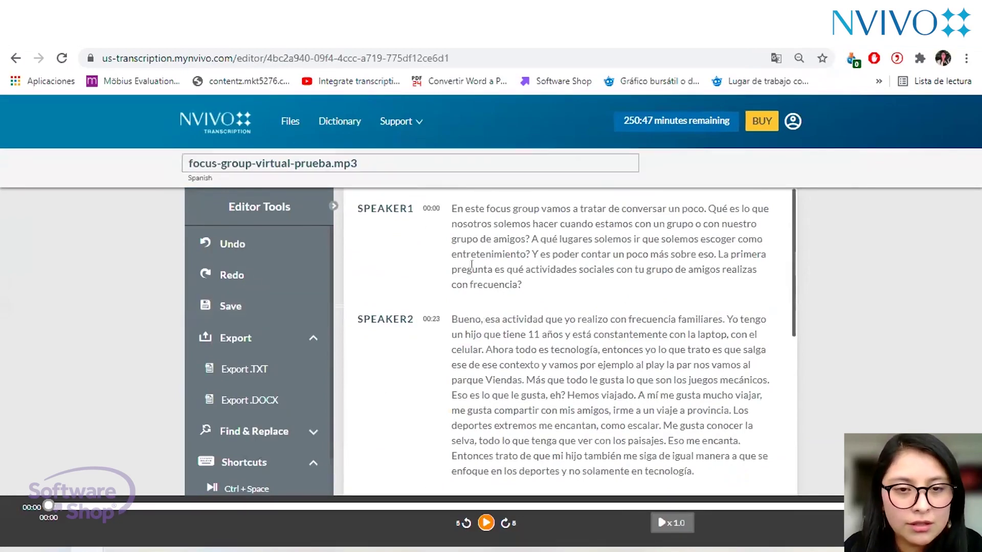
scroll(341, 260, down, 4)
scroll(342, 260, down, 6)
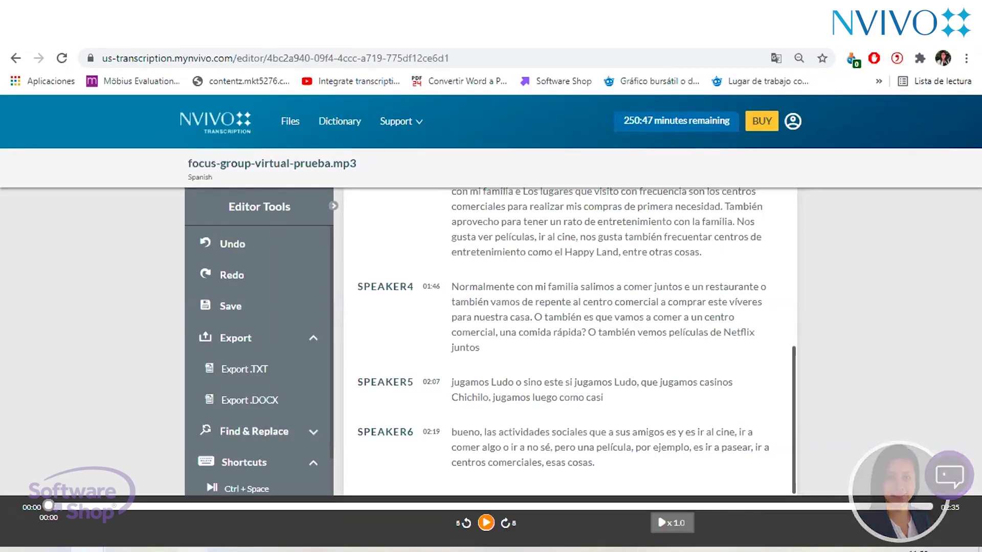
Return to the NVivo project and open the references of the code Profesional under Tipo de carrera.
mouse_move(129, 550)
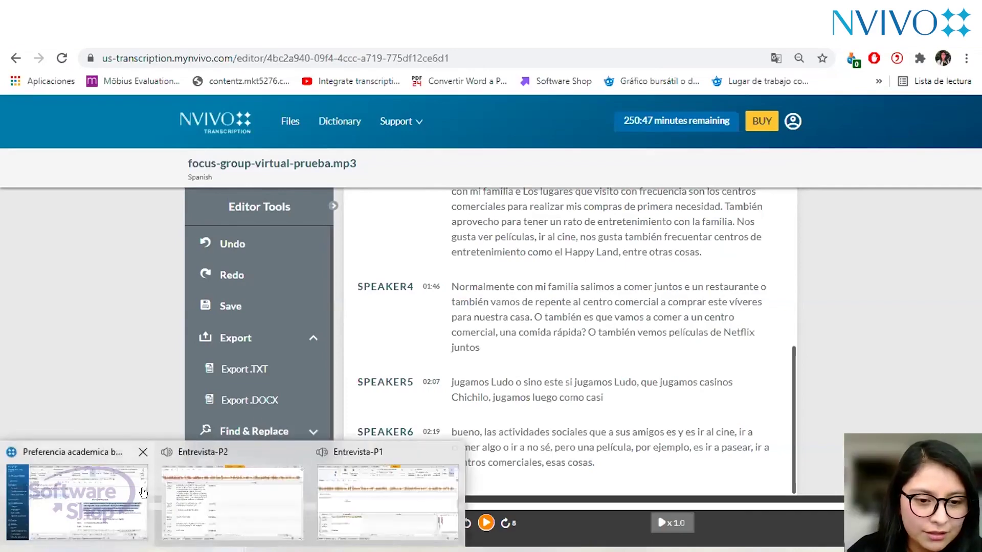
click(144, 492)
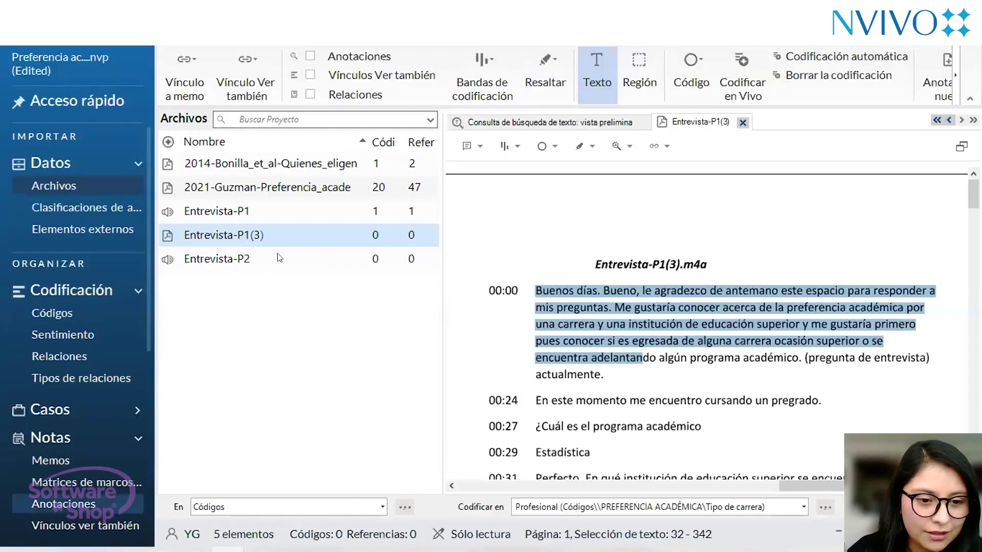
click(66, 309)
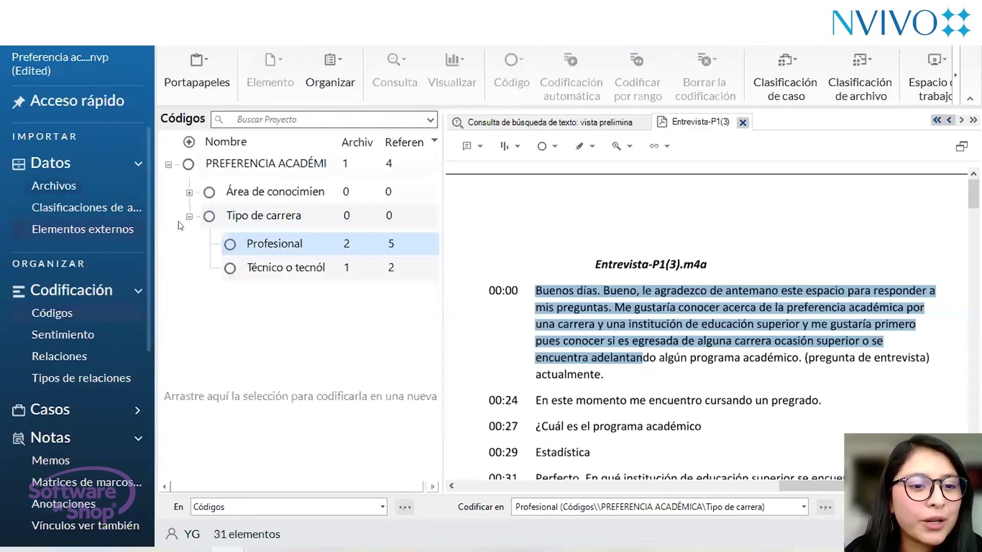
double_click(280, 245)
drag(687, 318, 444, 317)
scroll(470, 235, up, 5)
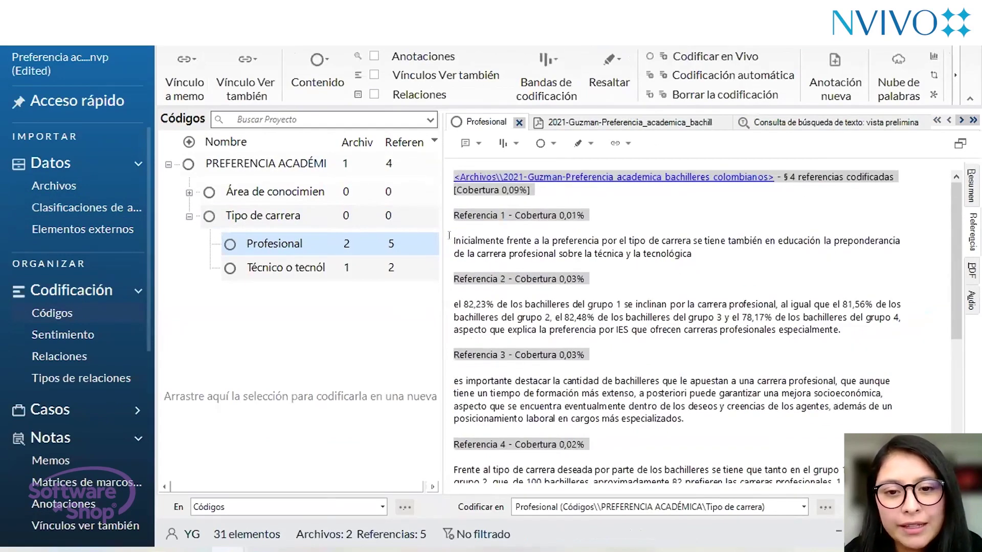
Review the Profesional code's references, highlighting the thesis passage in Referencia 2 and comparing the thesis passages with the Entrevista-P1 reference.
drag(454, 239, 588, 286)
drag(454, 303, 844, 330)
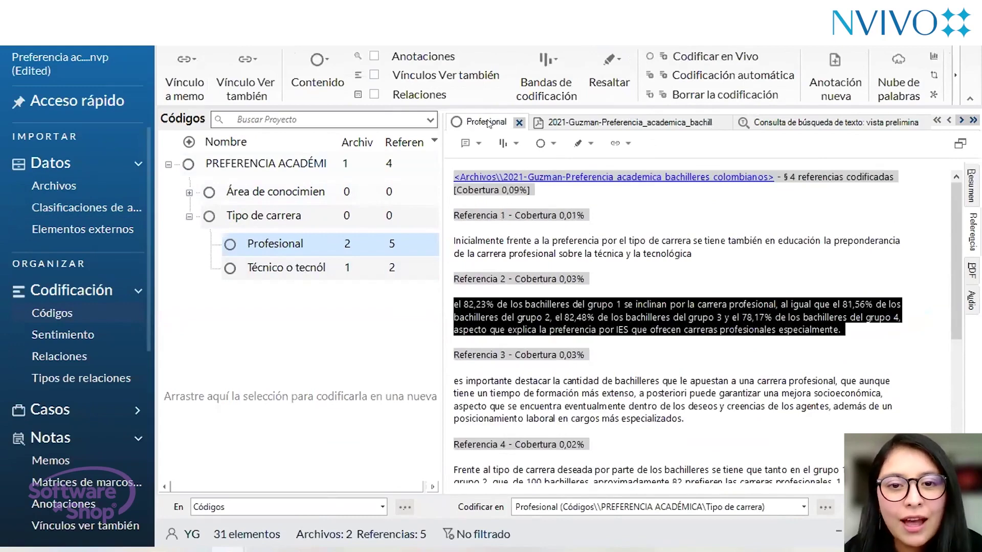
scroll(660, 306, down, 5)
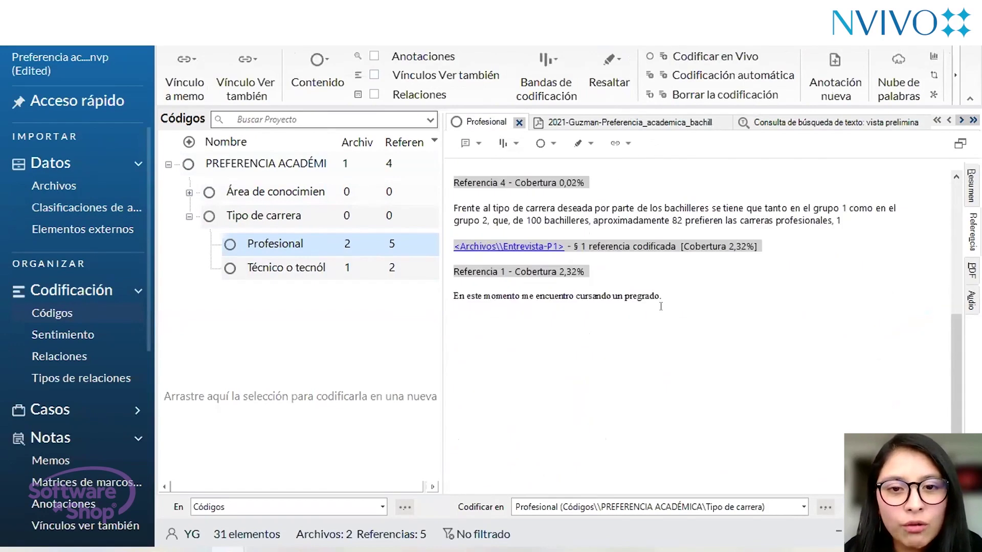
scroll(689, 301, up, 1)
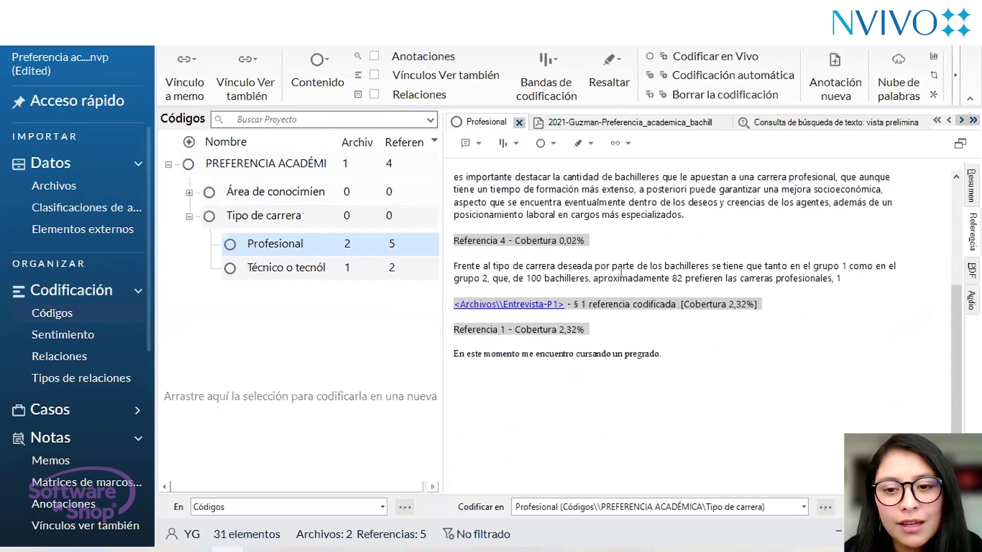
scroll(625, 269, up, 4)
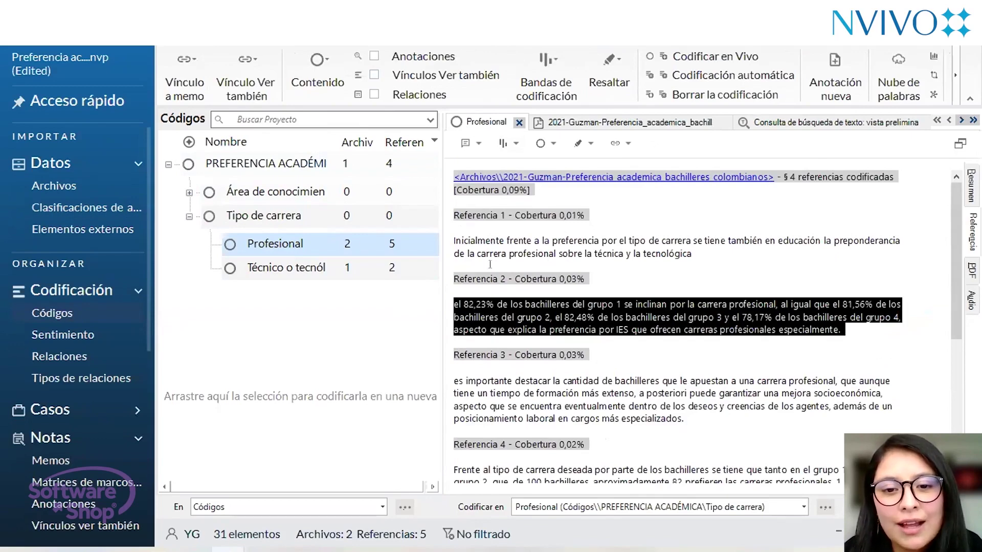
scroll(547, 260, down, 5)
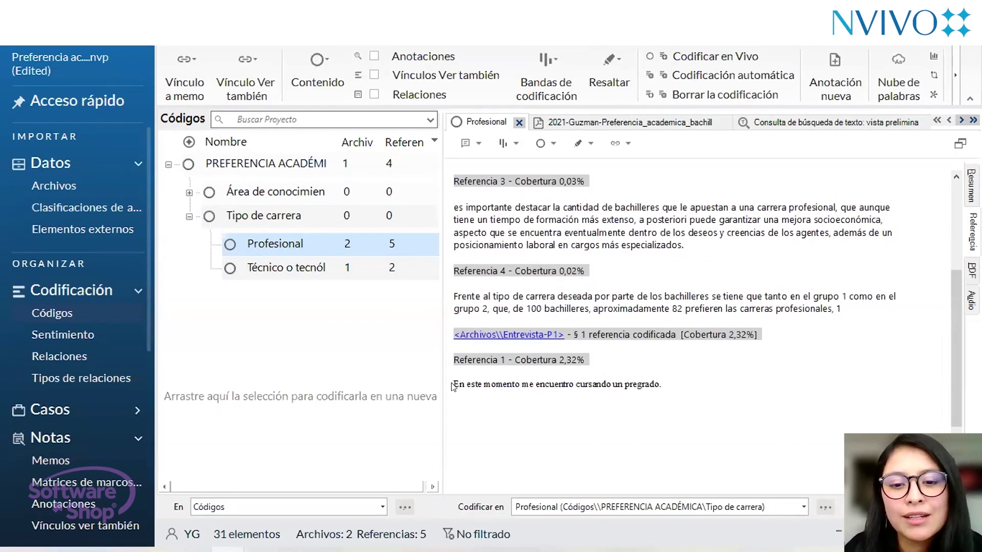
Highlight the Entrevista-P1 reference, switch to NVivo Transcription, export the focus-group-virtual-prueba.mp3 transcript as TXT and open it maximized in Bloc de notas.
drag(659, 381, 448, 376)
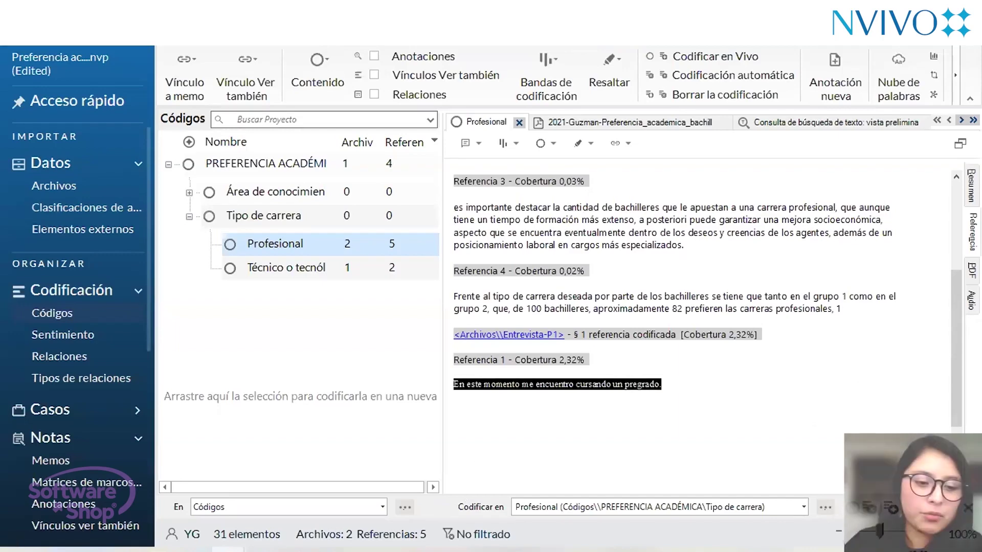
mouse_move(88, 551)
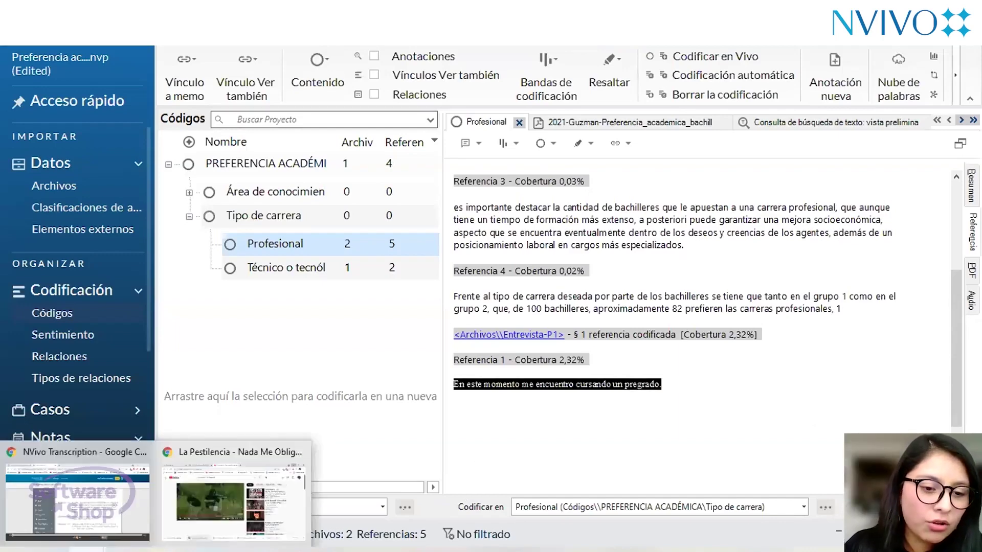
click(94, 517)
scroll(227, 297, down, 3)
click(228, 254)
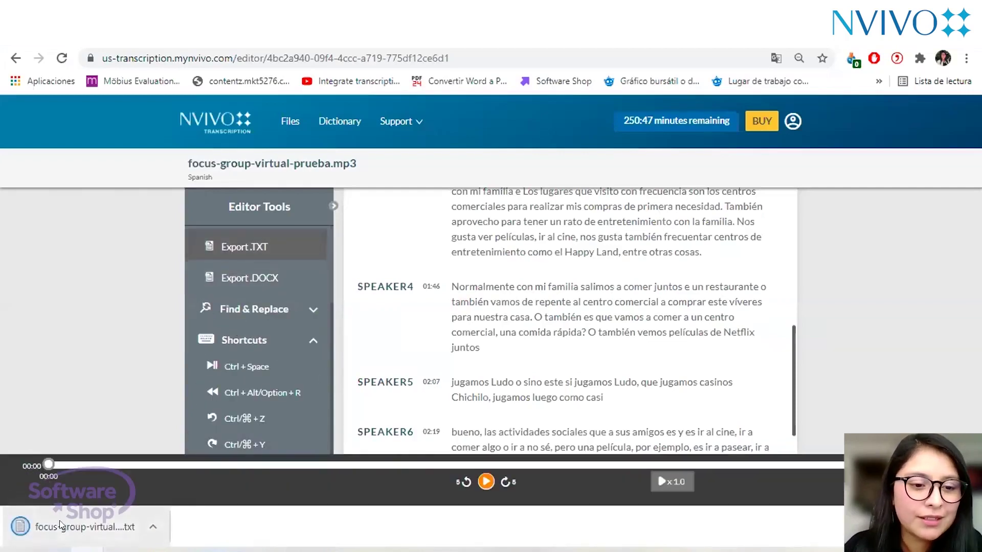
click(60, 524)
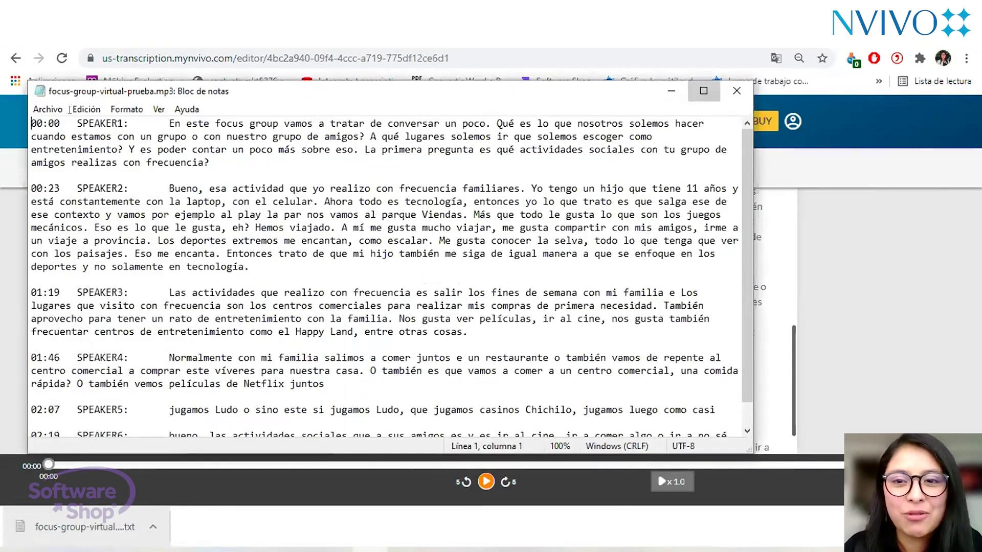
double_click(466, 95)
click(31, 57)
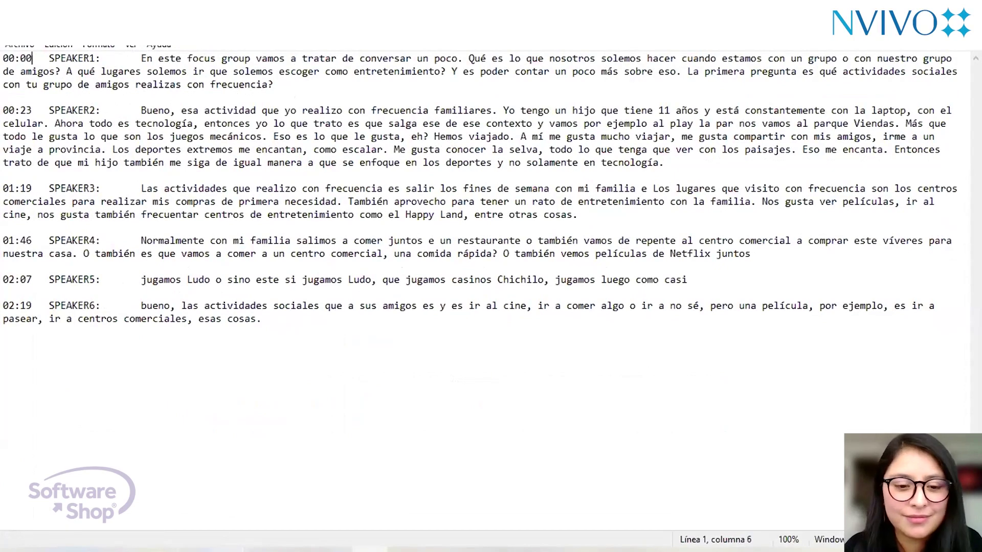
Return to the NVivo project and look at the Preferencia text search preview and the 2021-Guzman thesis PDF.
mouse_move(235, 550)
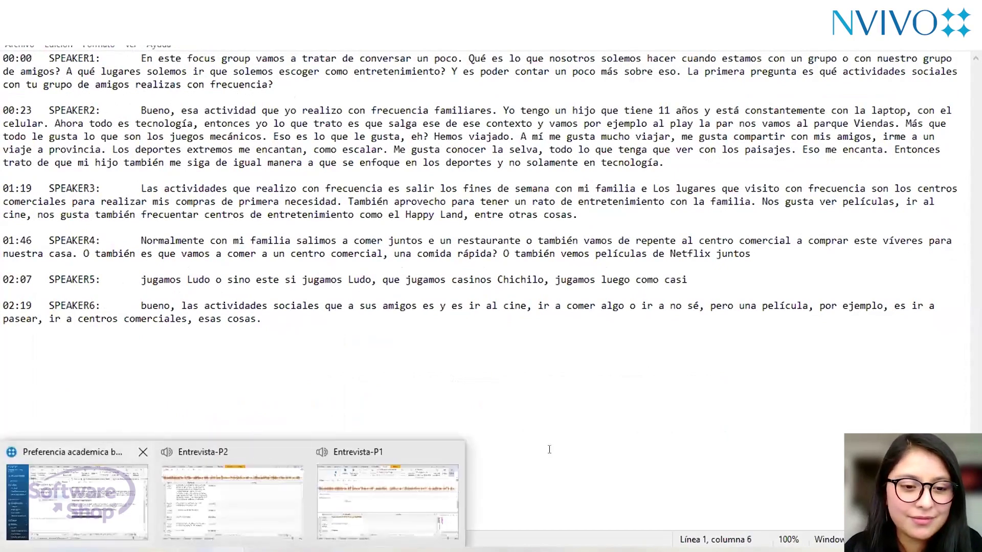
click(124, 517)
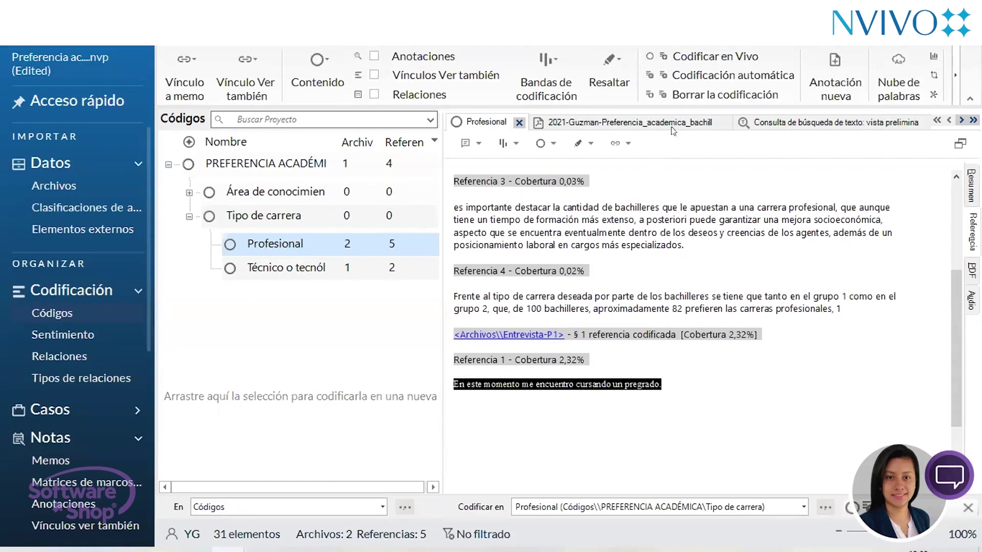
click(799, 122)
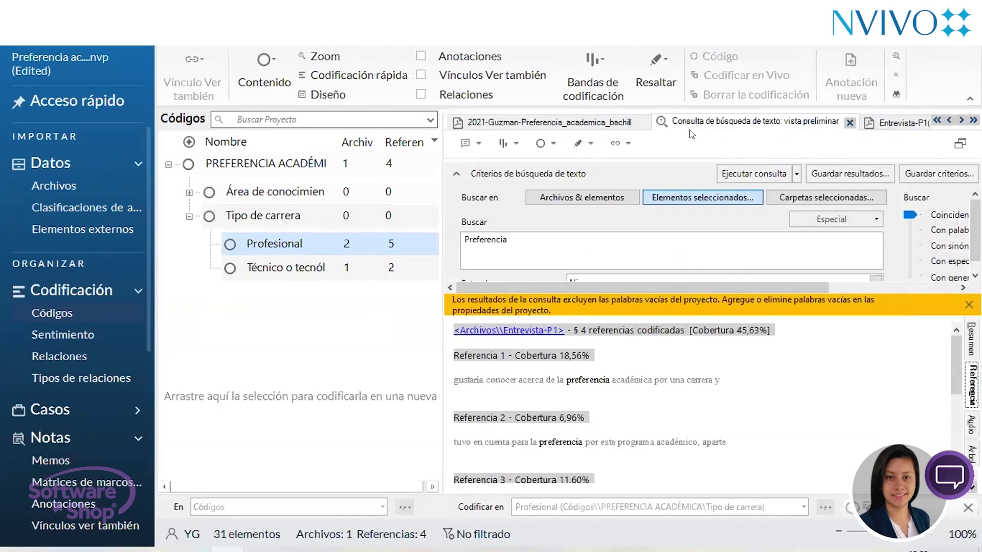
click(484, 122)
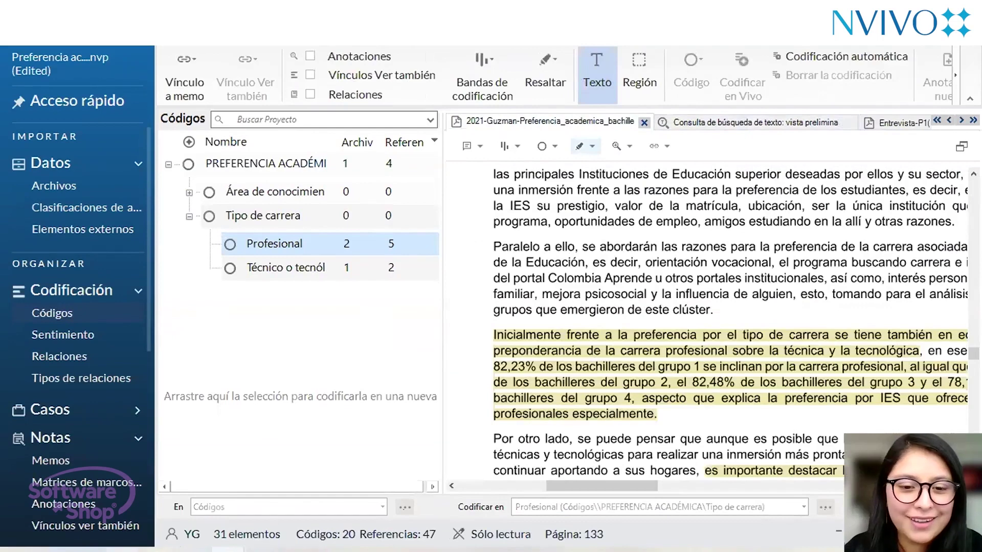
Switch to the separate Entrevista-P1 audio window and examine the first rows of its transcript.
mouse_move(87, 550)
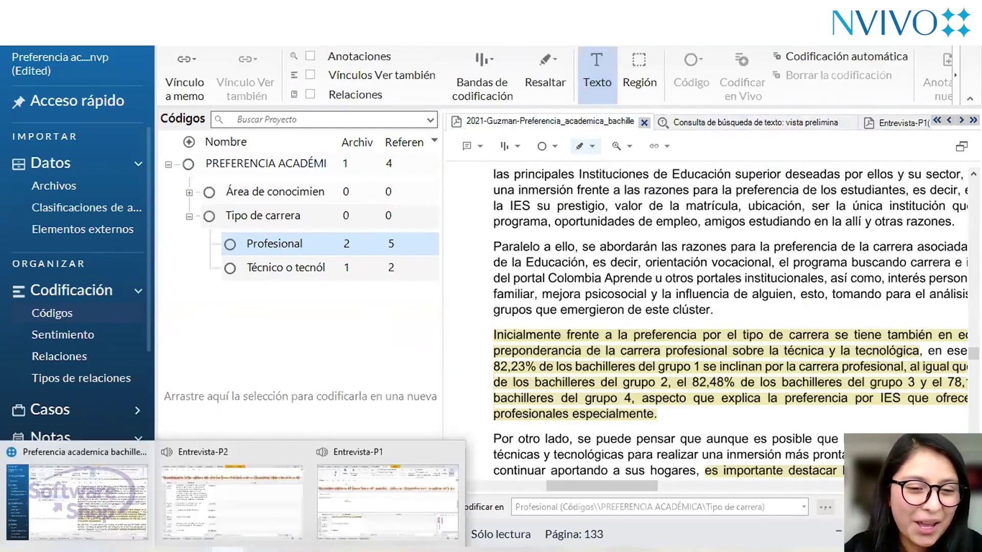
click(352, 515)
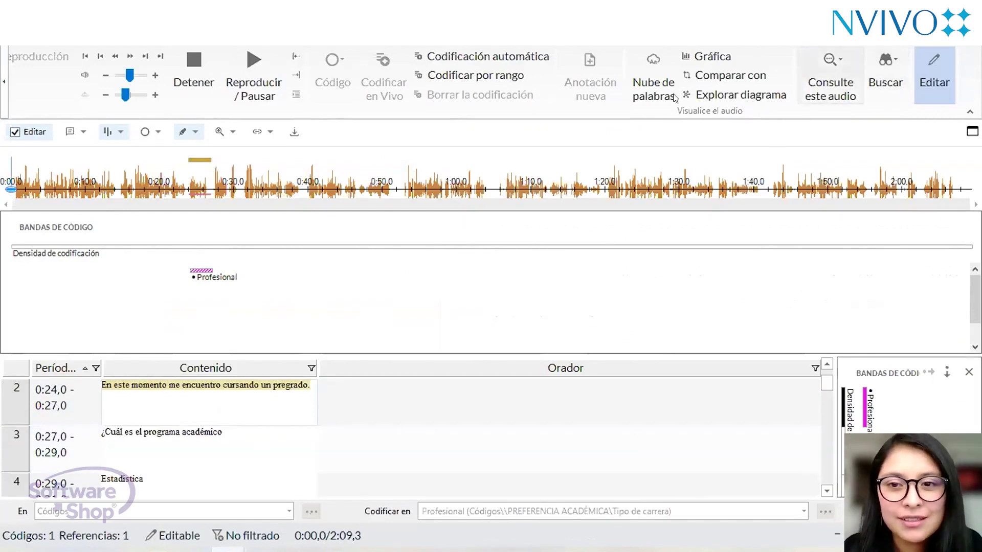
scroll(71, 455, down, 3)
scroll(60, 412, up, 5)
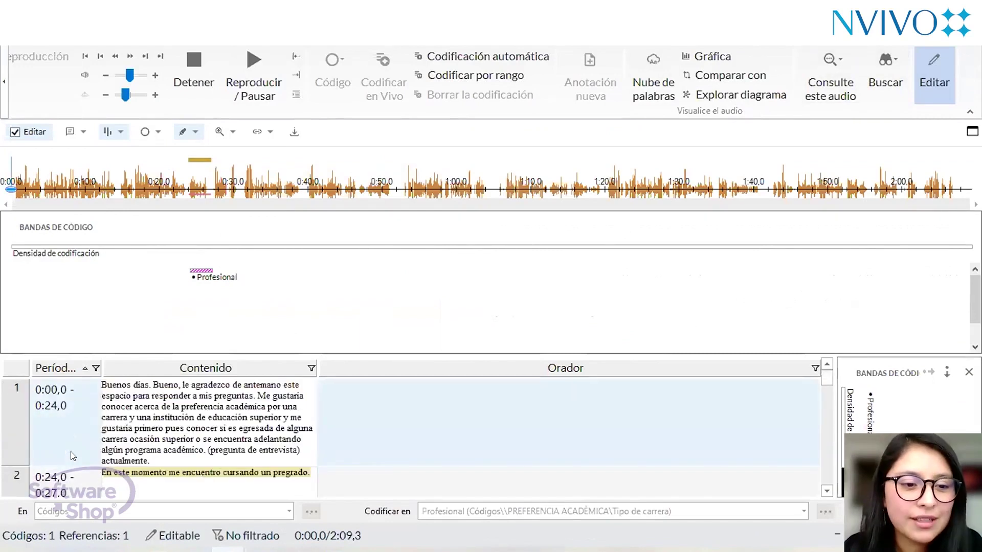
Open the time span of Entrevista-P1's first transcript row for editing and switch the audio playback mode to the second option.
click(59, 408)
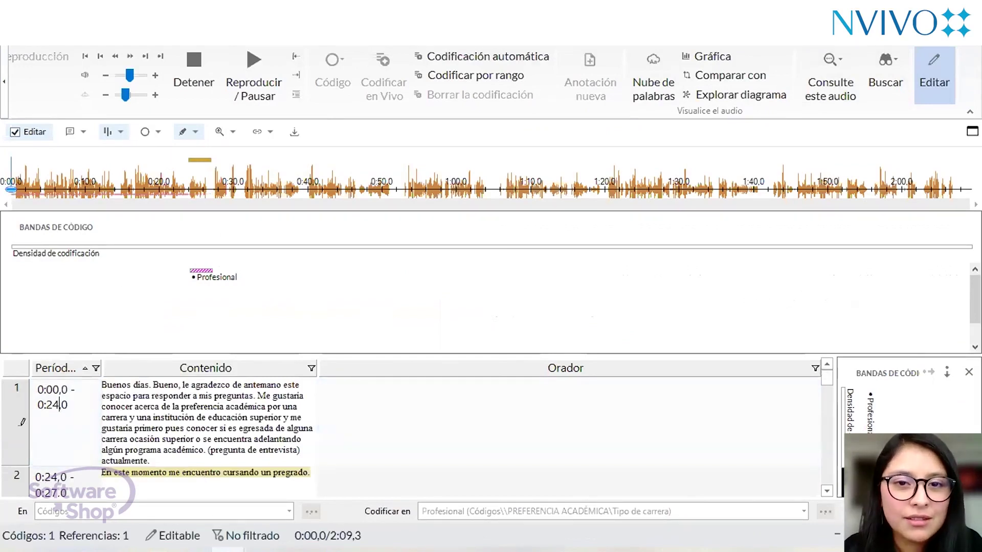
click(4, 82)
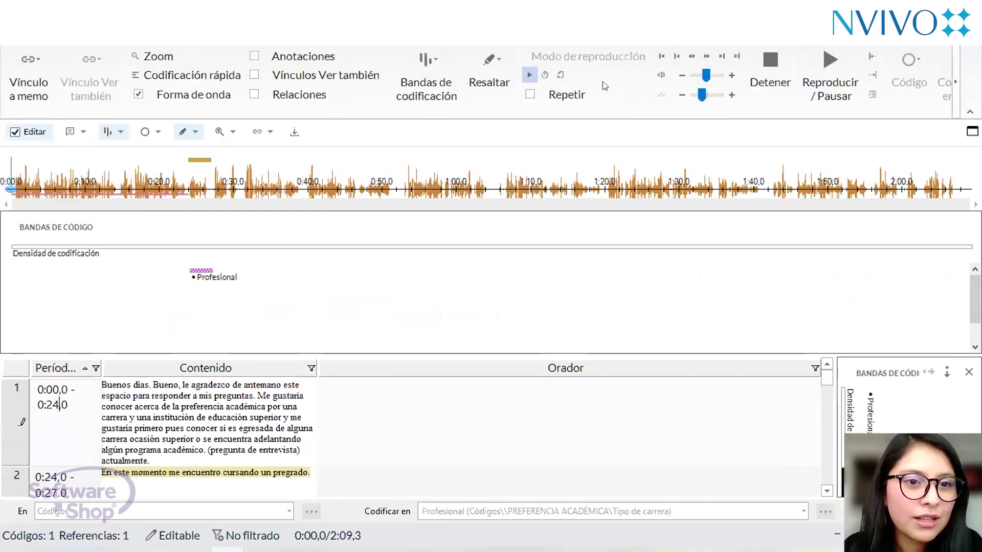
click(544, 75)
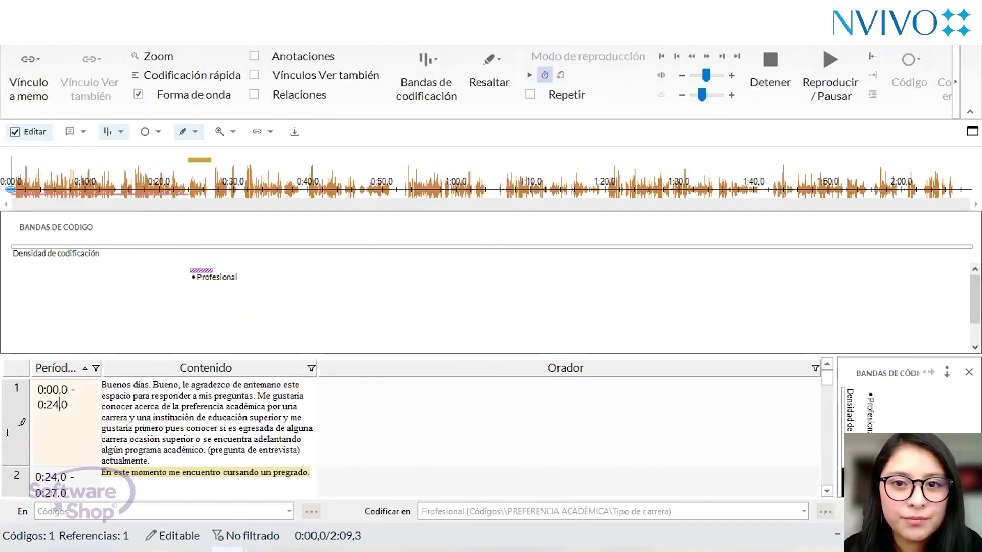
click(57, 404)
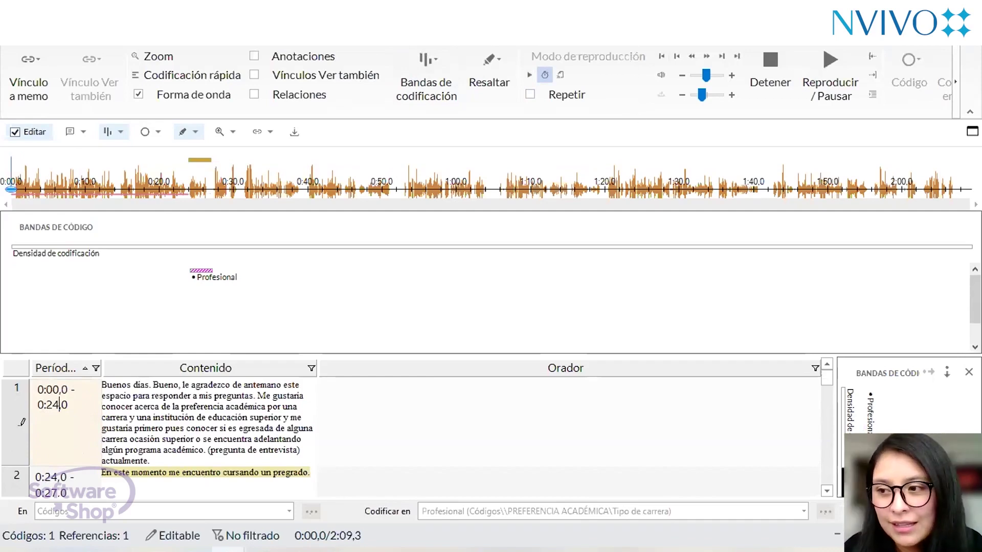
click(227, 393)
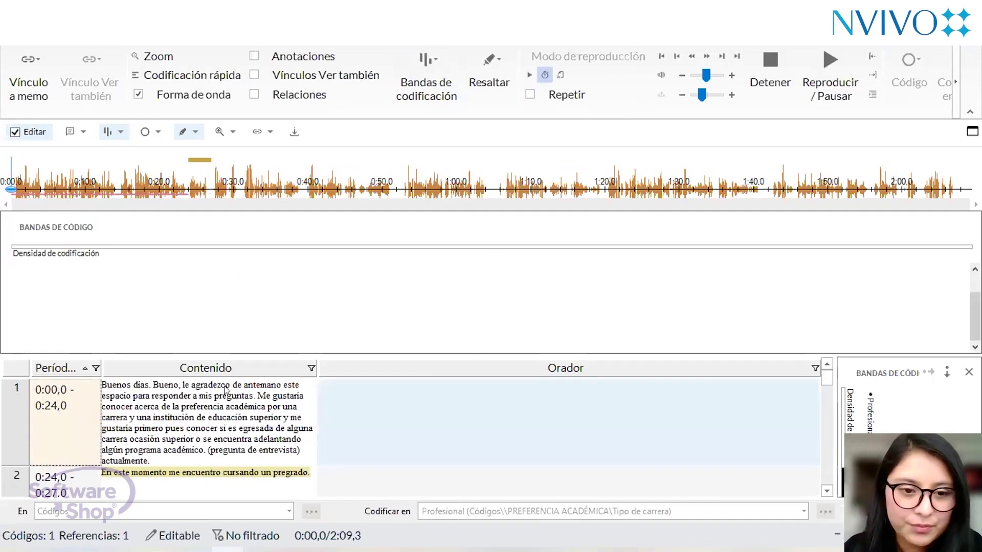
click(226, 390)
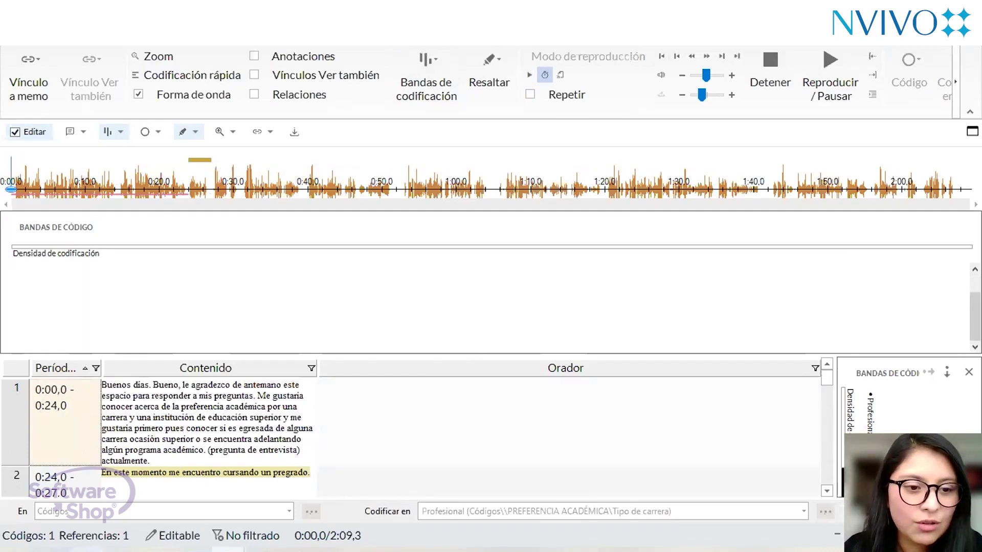
Switch back to NVivo Transcription in the browser and open the Entrevista-P2.mp3 transcript from the files list.
mouse_move(77, 549)
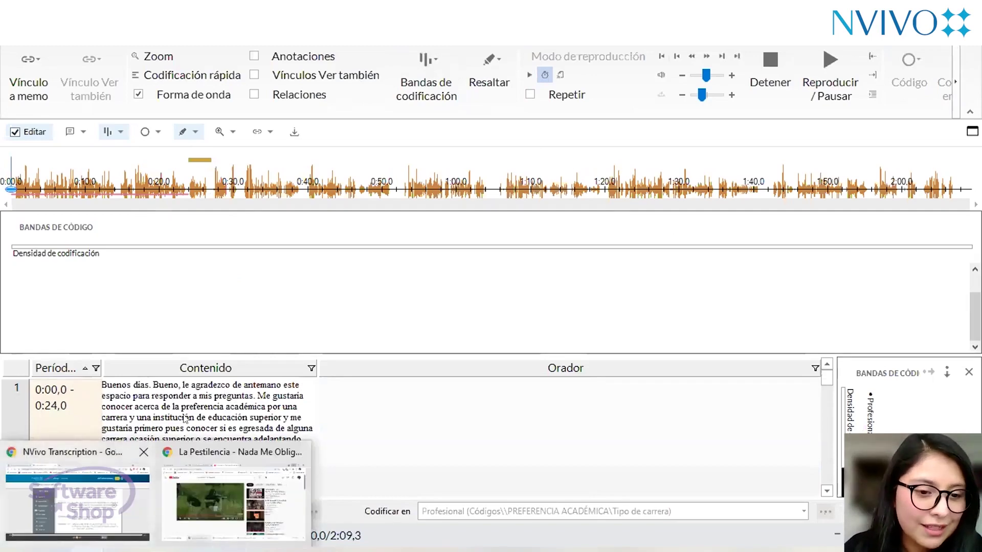
click(77, 491)
click(214, 122)
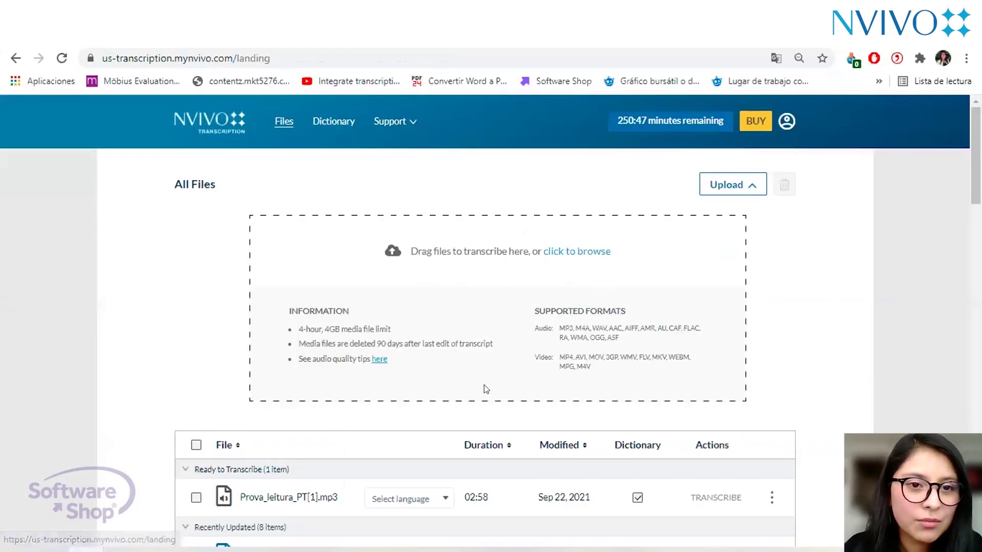
scroll(483, 389, down, 3)
click(286, 410)
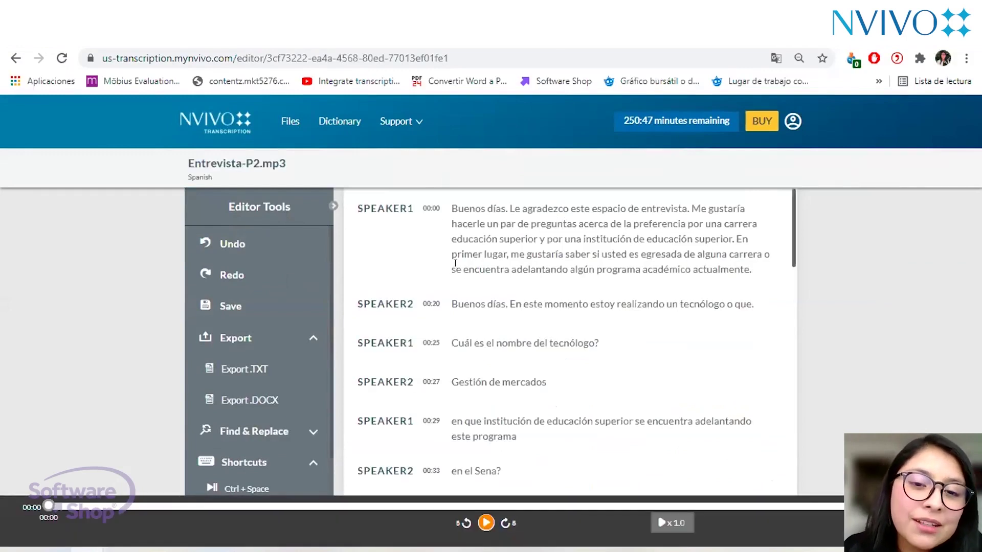
Merge the 00:20 "Buenos días" paragraph into the preceding SPEAKER1 turn and split it off again, repeating both operations once.
click(453, 297)
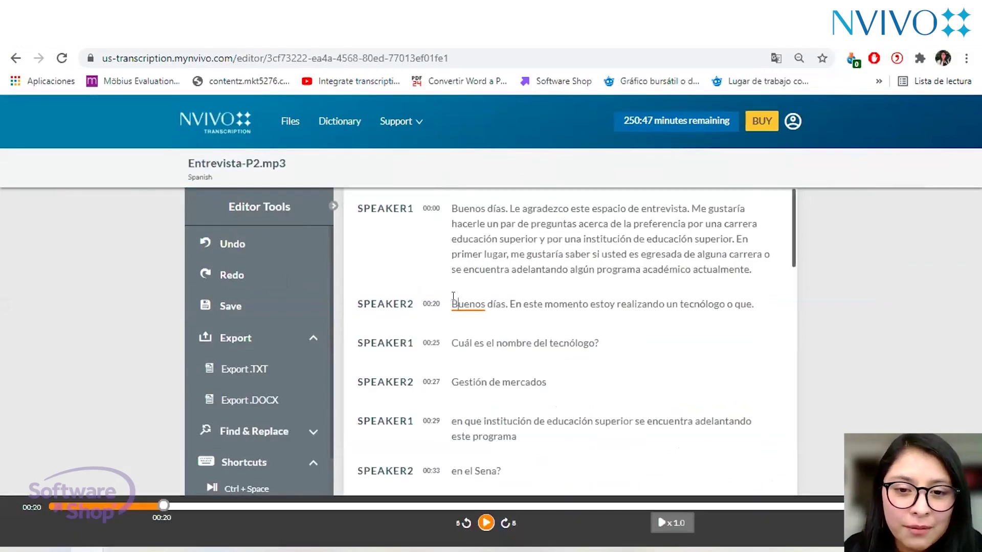
key(BackSpace)
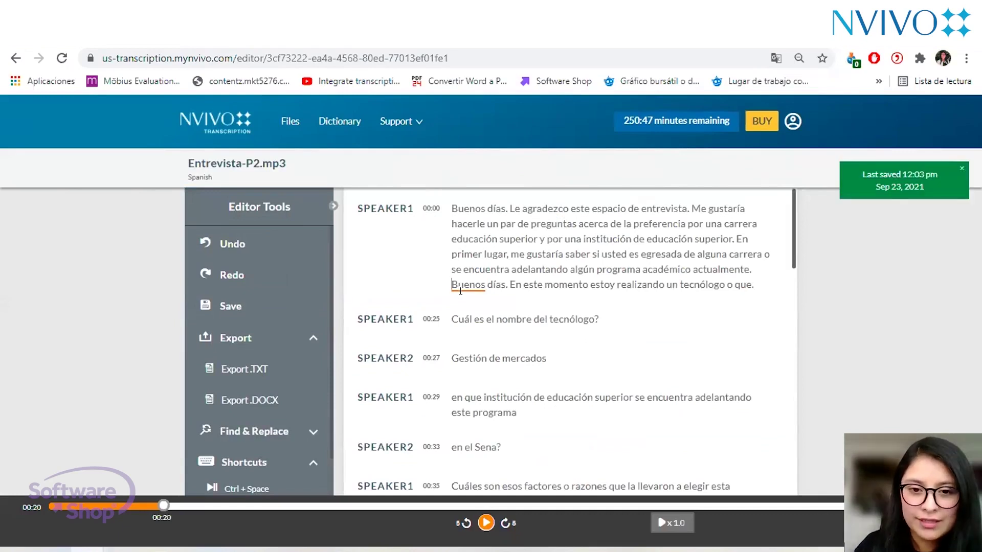
key(Return)
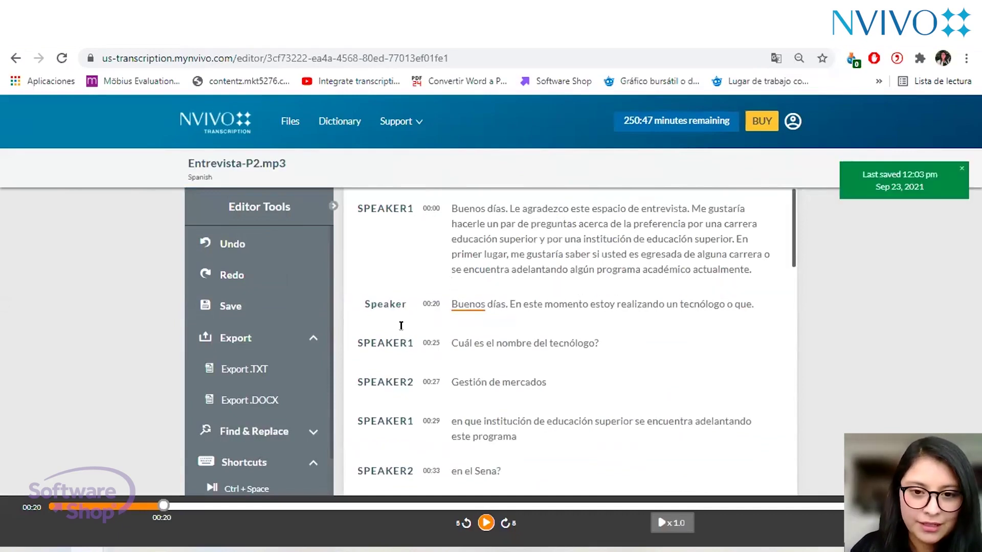
key(BackSpace)
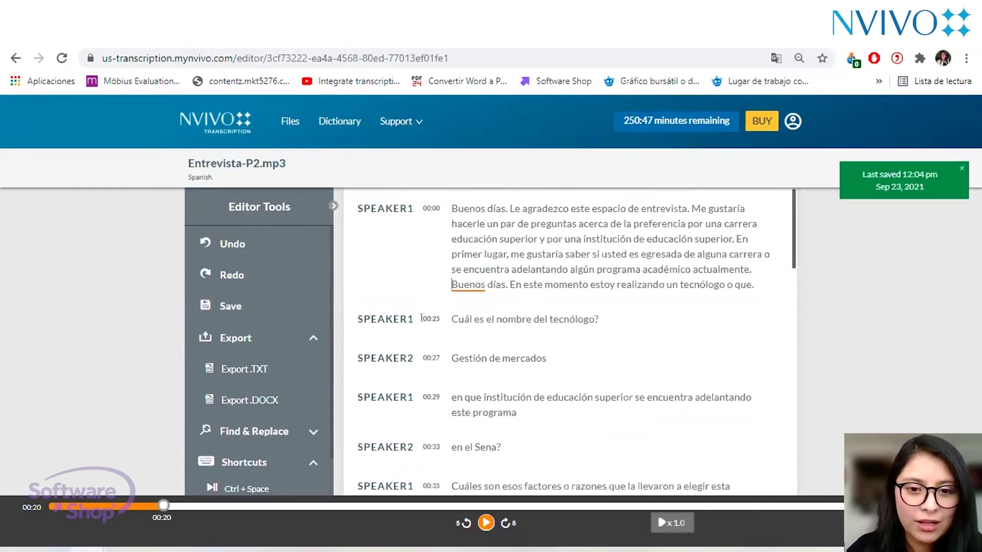
scroll(430, 350, down, 3)
scroll(429, 350, up, 3)
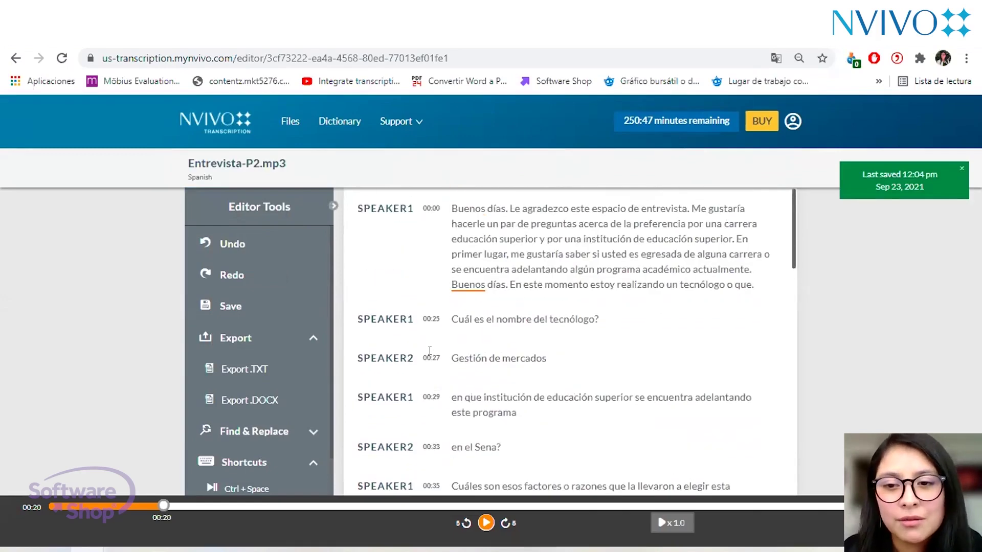
key(Return)
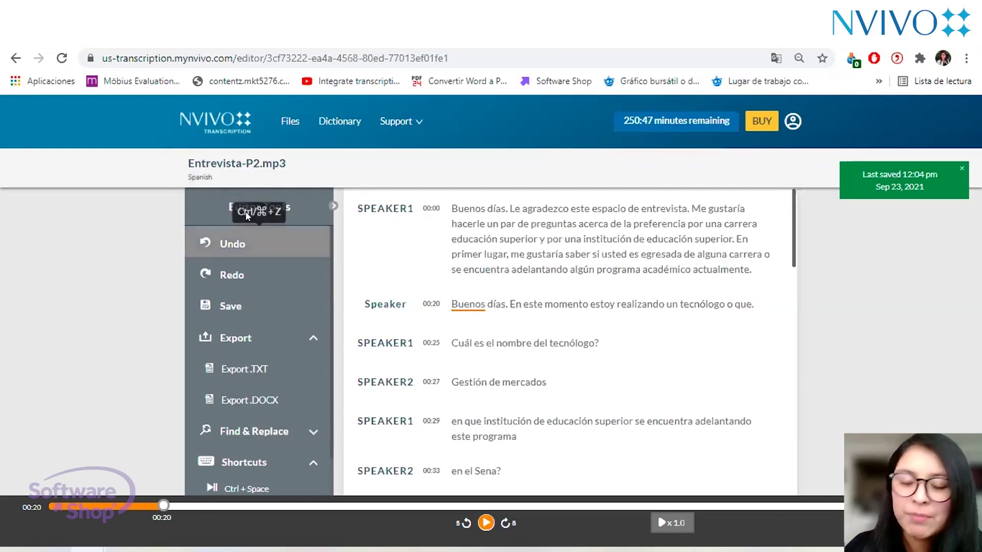
Leave the Entrevista-P2.mp3 transcript for the files list and look over its upload information and listed recordings.
click(220, 164)
click(209, 143)
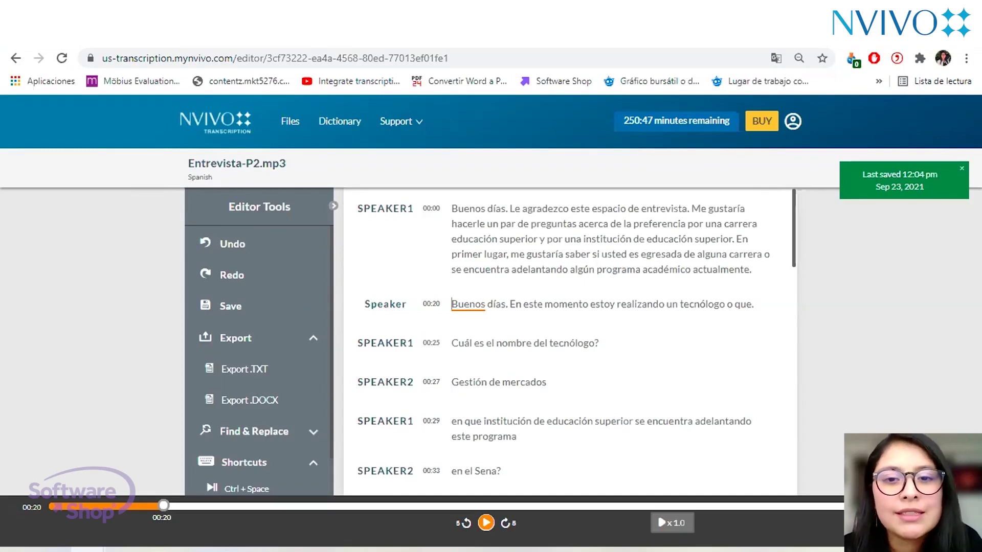
click(188, 163)
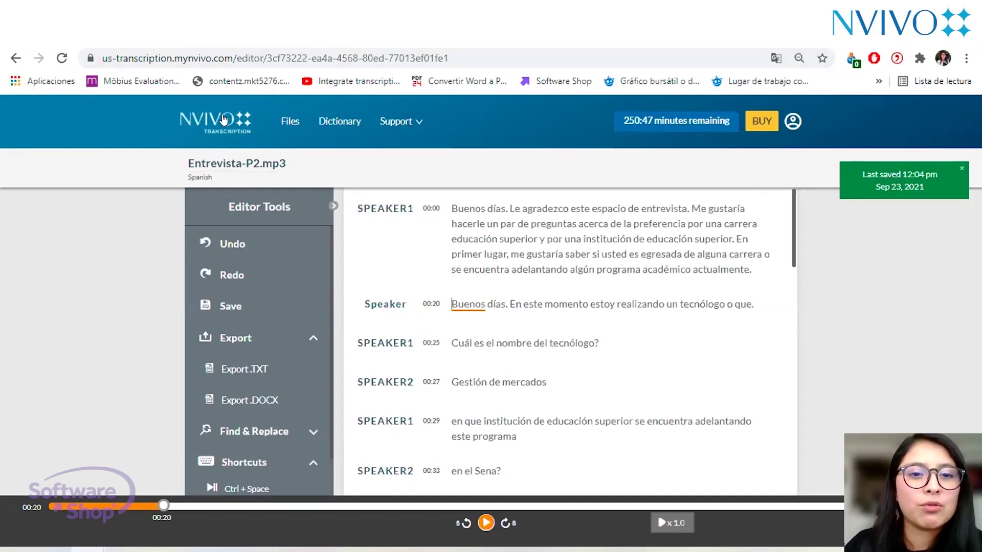
click(290, 121)
scroll(666, 268, down, 1)
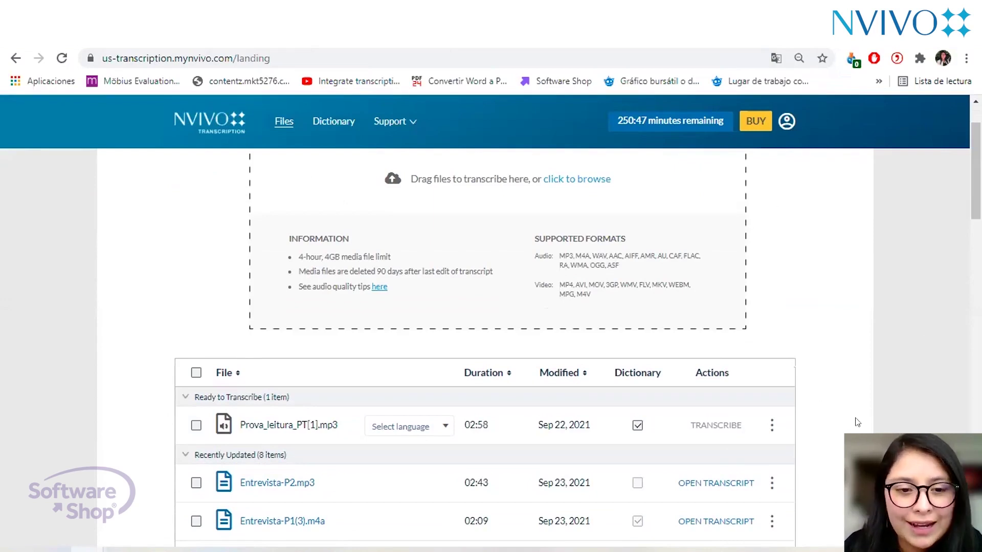
scroll(526, 259, up, 1)
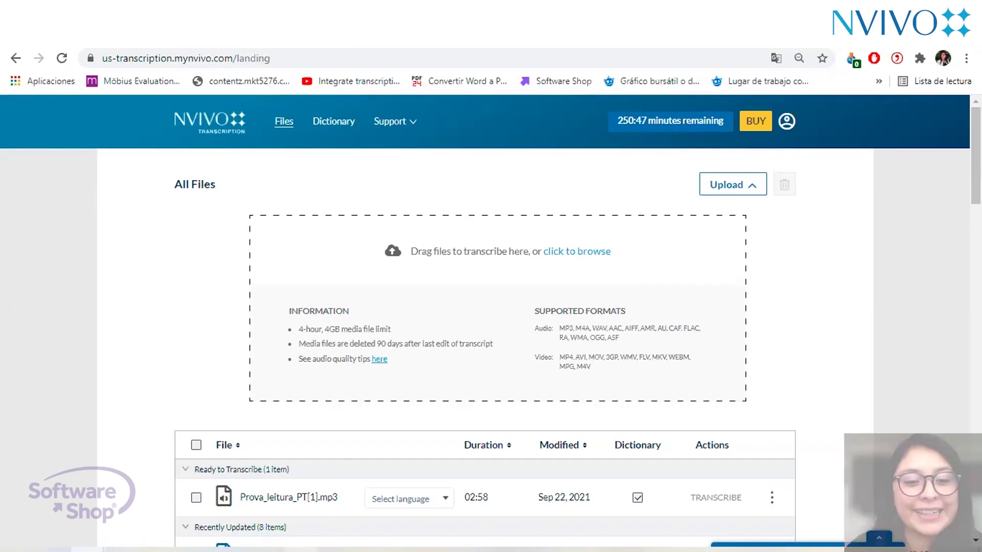
Show the empty Audacity project window and return to the NVivo Transcription files list.
click(302, 550)
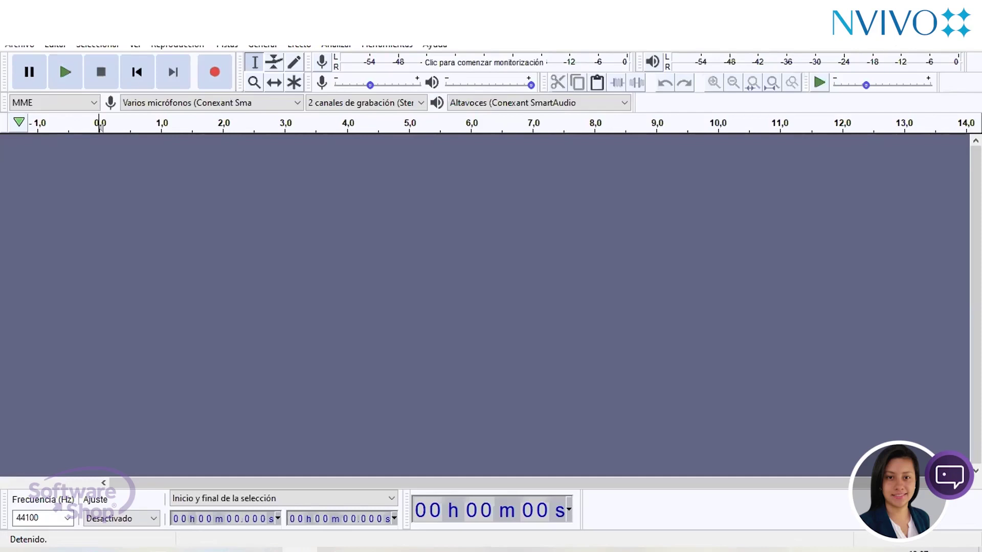
key(alt+Tab)
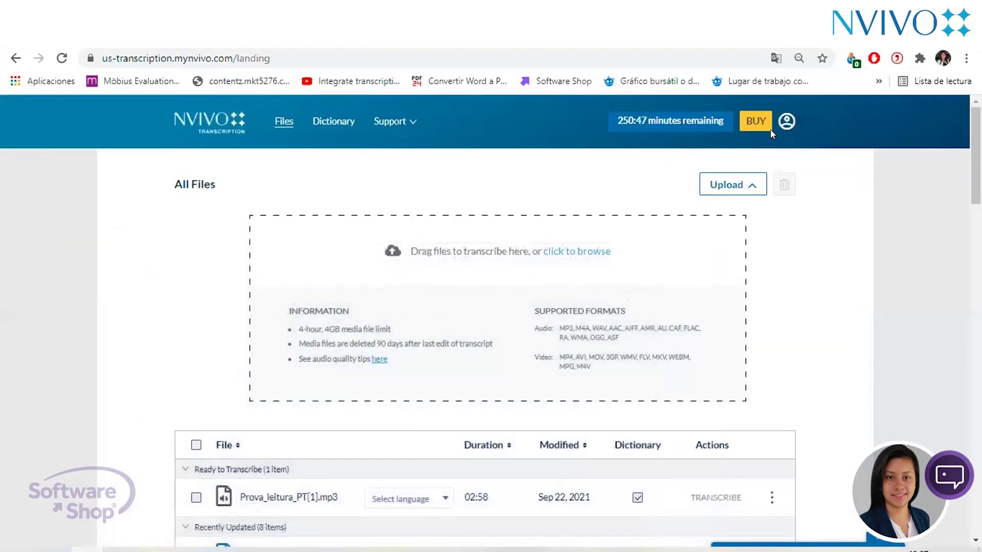